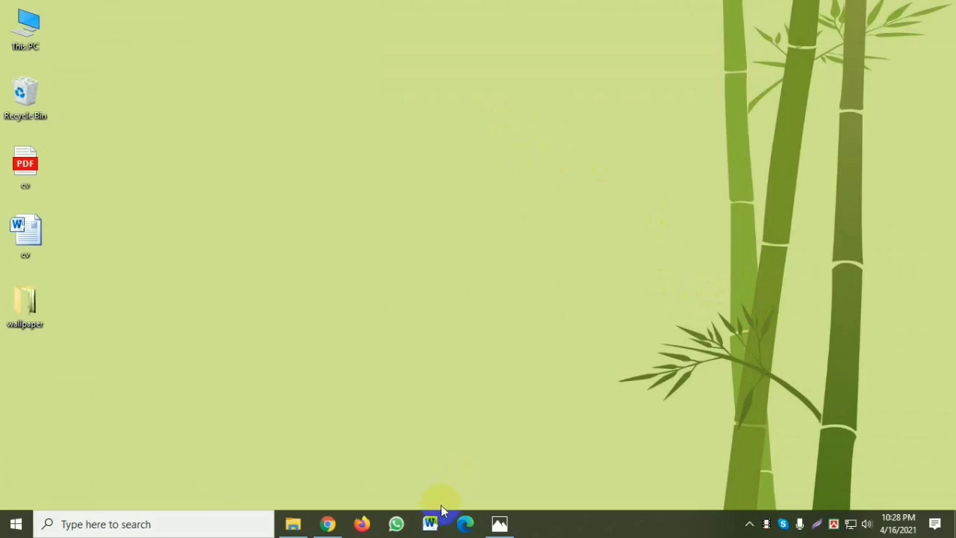
Launch Word from the taskbar to get a blank Document1
click(439, 525)
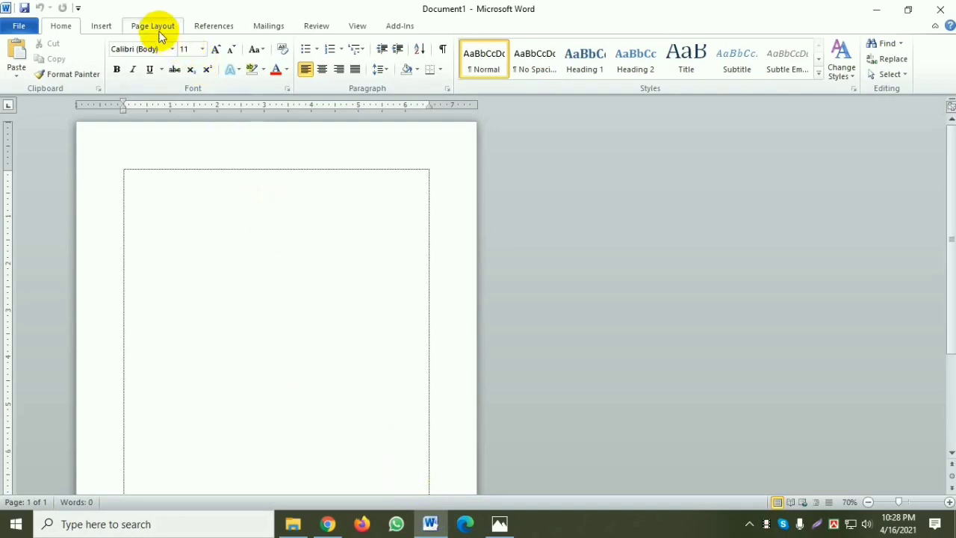
Set the top, left, bottom and right margins to 0 in Page Setup
click(158, 31)
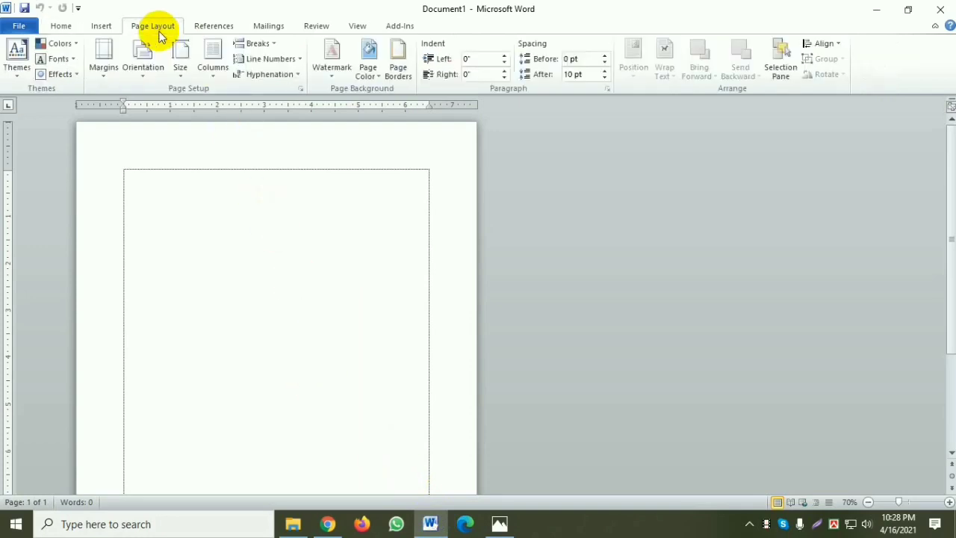
click(302, 88)
text(0)
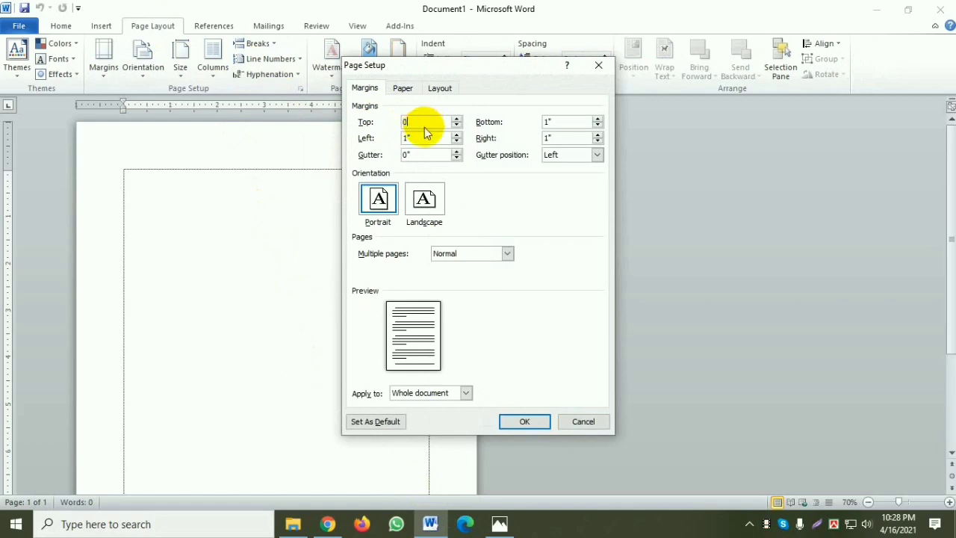
key(Tab)
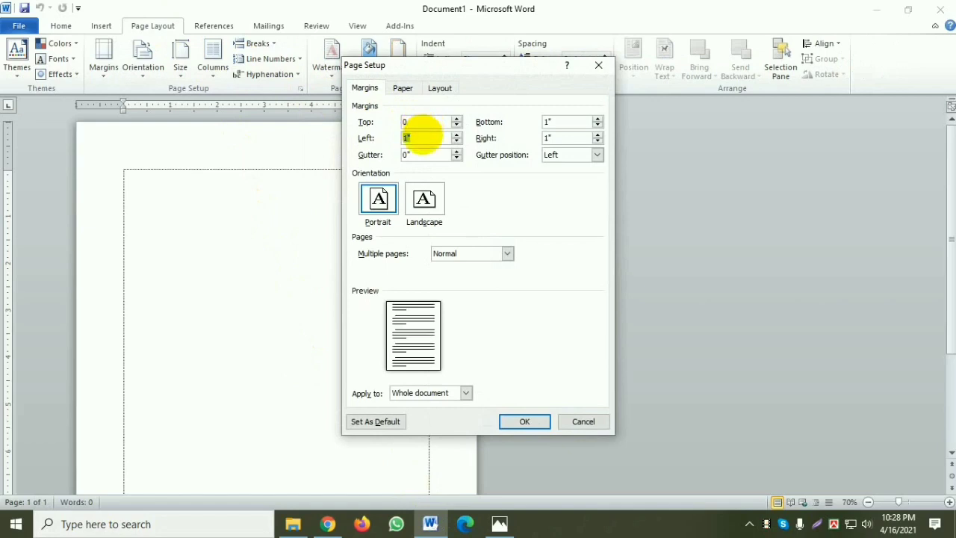
text(0)
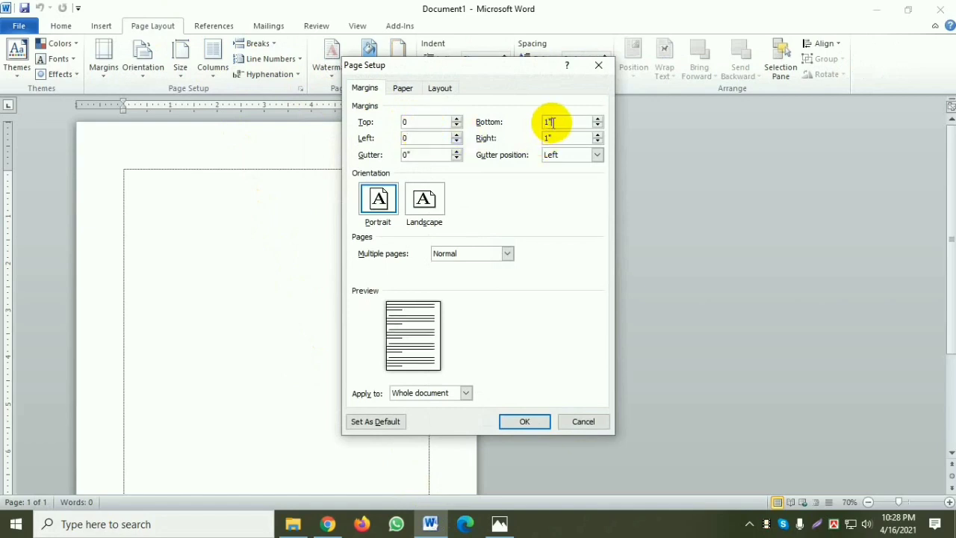
click(557, 138)
text(0)
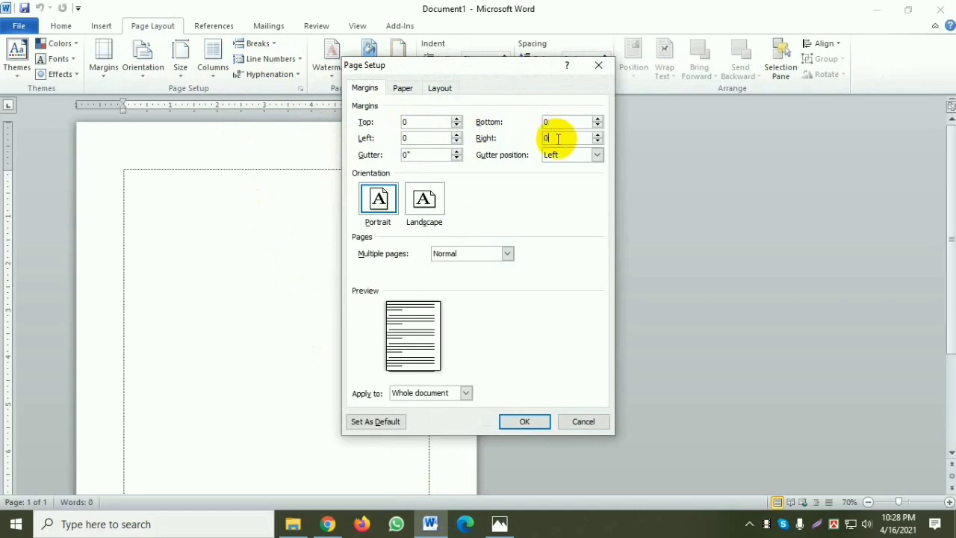
key(Tab)
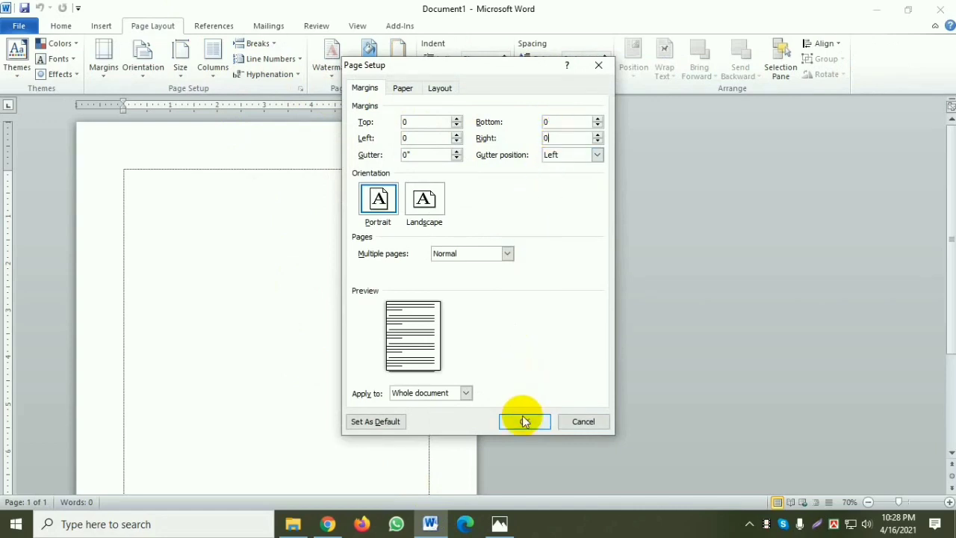
click(523, 421)
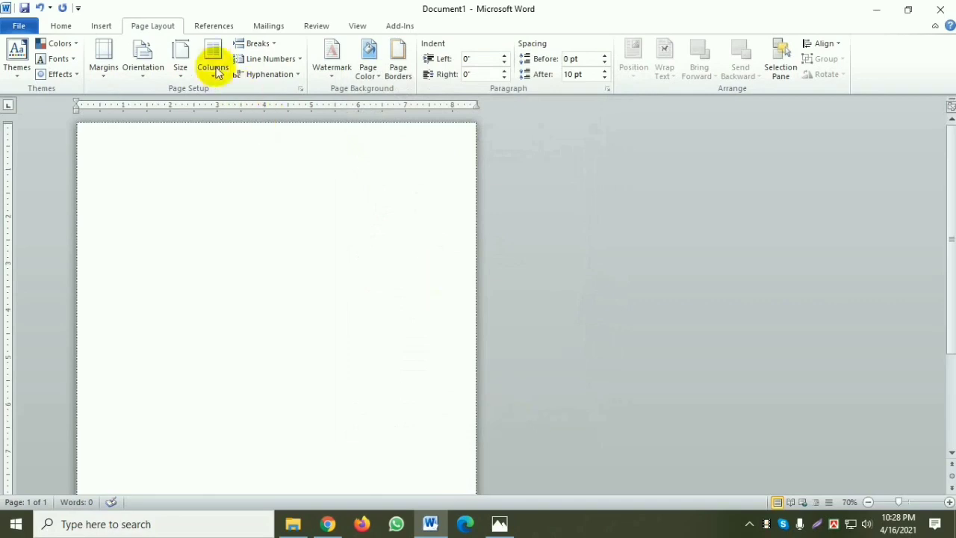
Change the paper size to A4
click(179, 77)
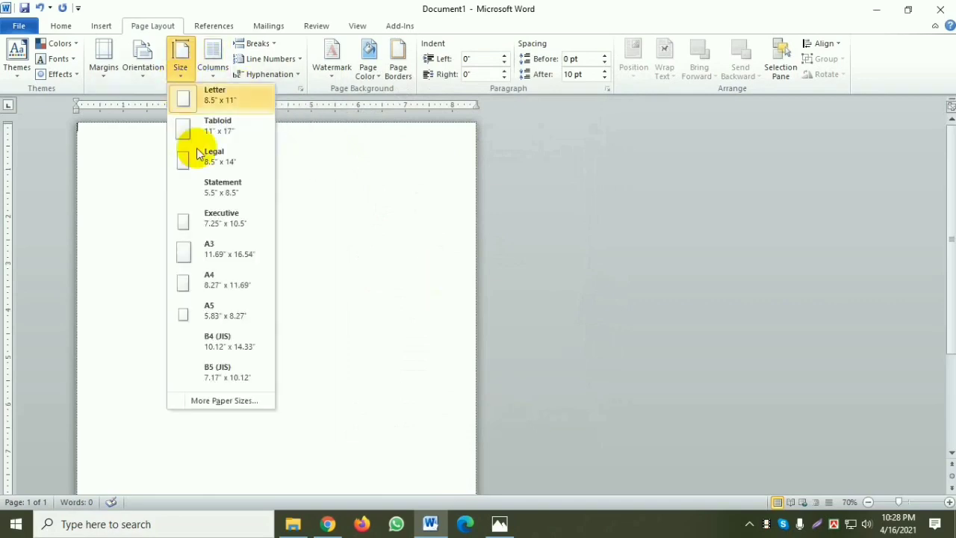
click(200, 291)
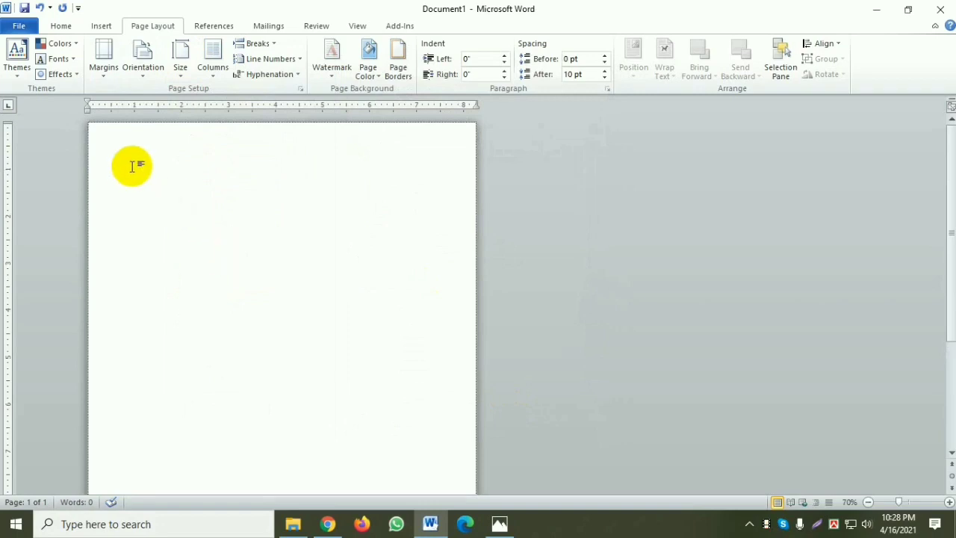
scroll(138, 161, up, 1)
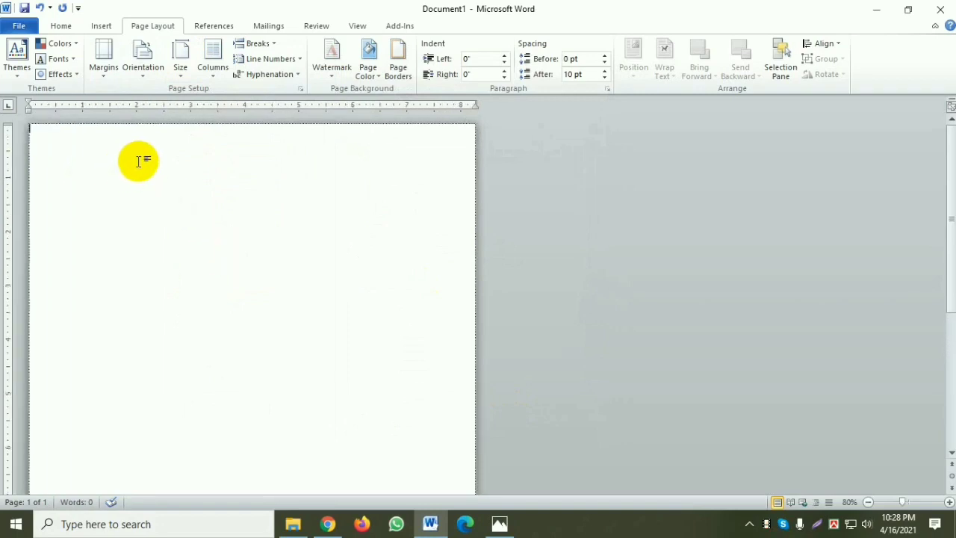
scroll(138, 156, up, 1)
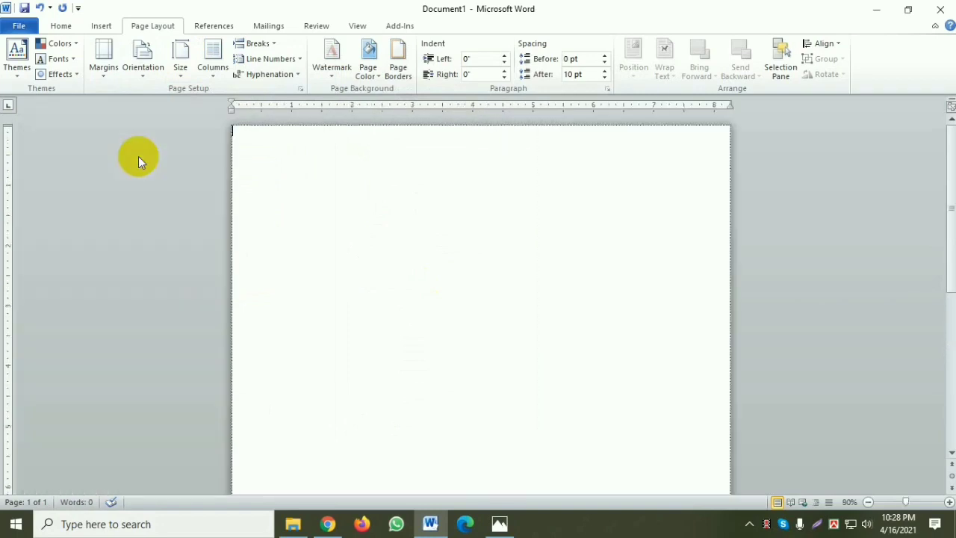
Draw a tall isosceles triangle on the page
click(97, 29)
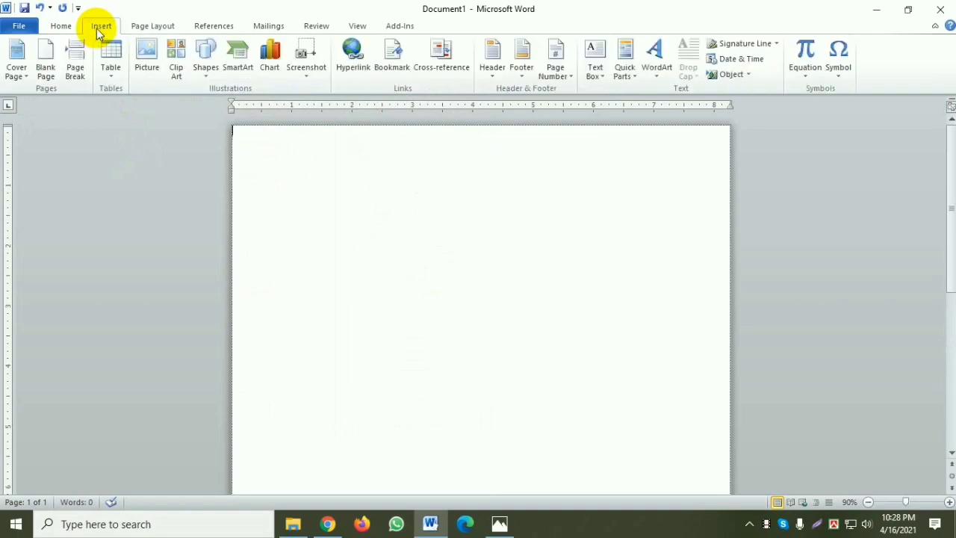
click(206, 71)
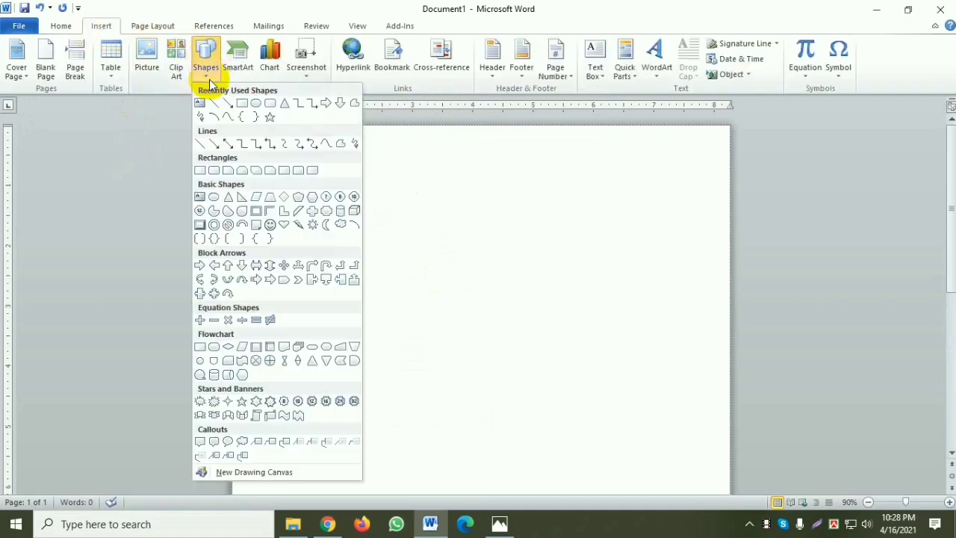
click(282, 106)
mouse_move(284, 141)
mouse_down()
mouse_move(327, 248)
mouse_move(468, 481)
mouse_up()
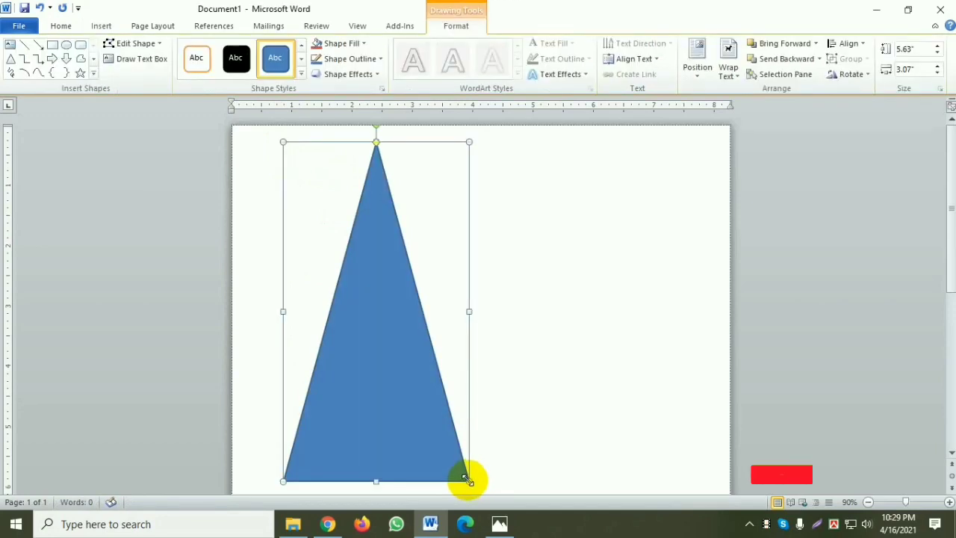
Remove the triangle's outline and fill it Light Blue
click(380, 59)
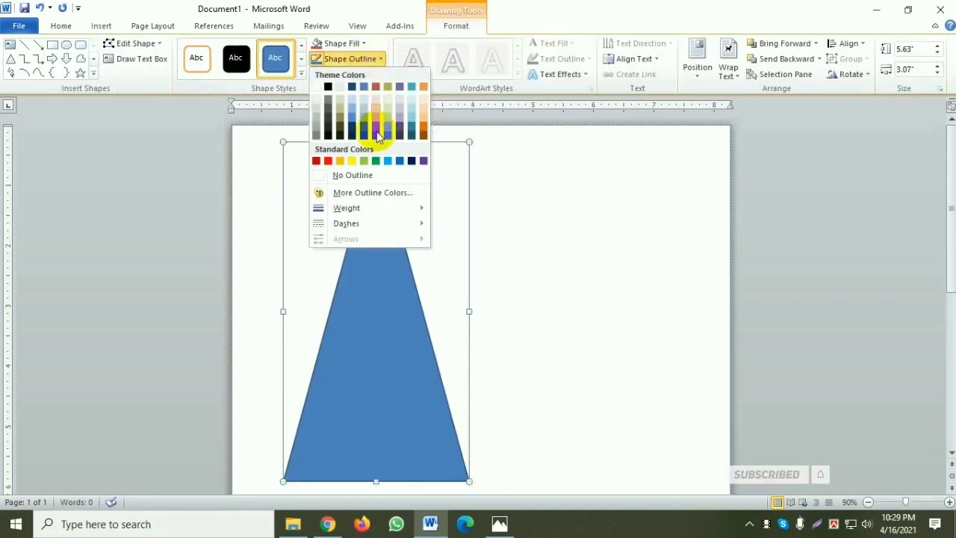
click(352, 175)
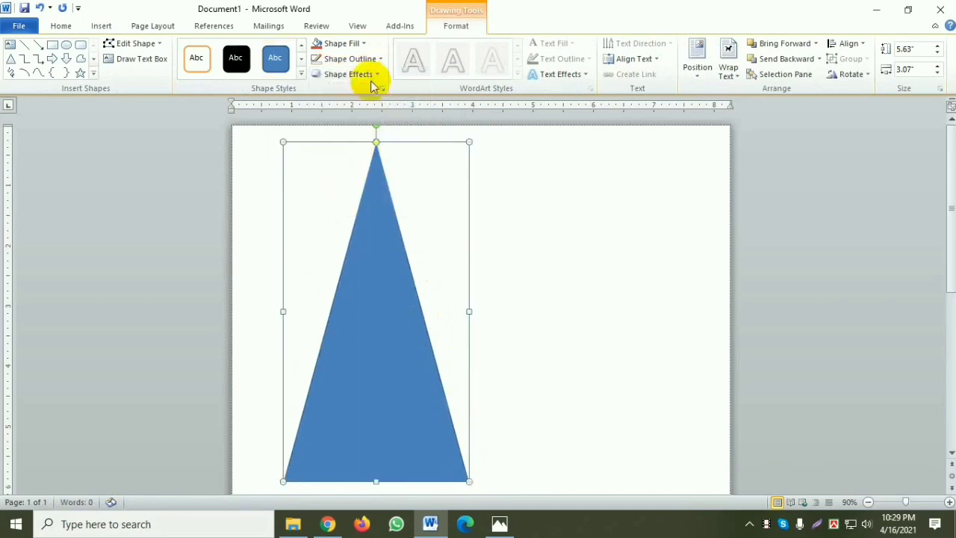
click(366, 44)
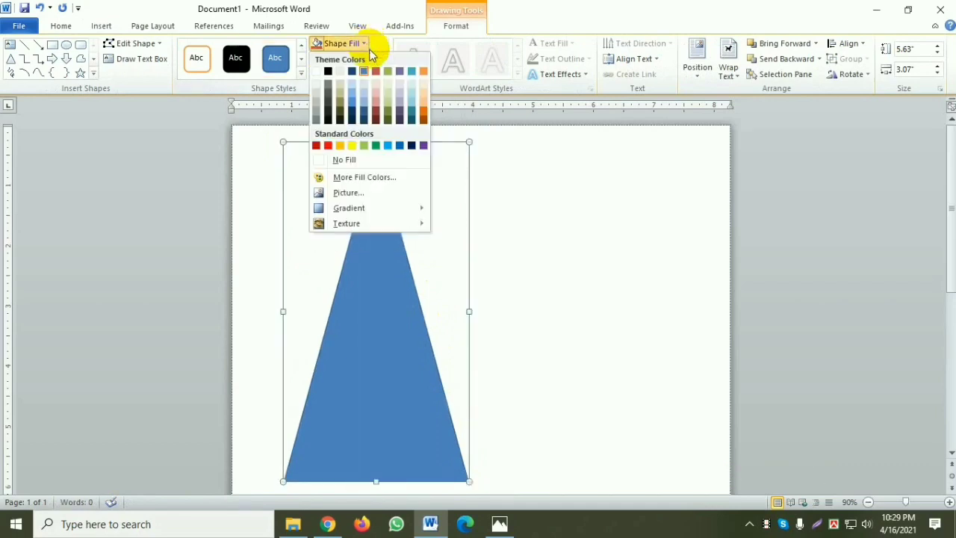
click(383, 146)
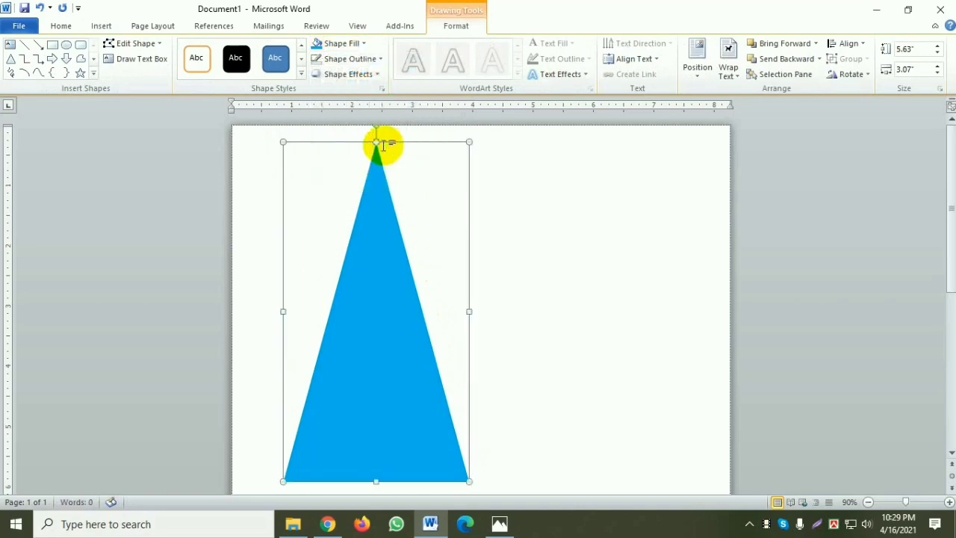
Rotate the triangle tip-right, enlarge it and stretch it across the page top
drag(378, 181, 378, 198)
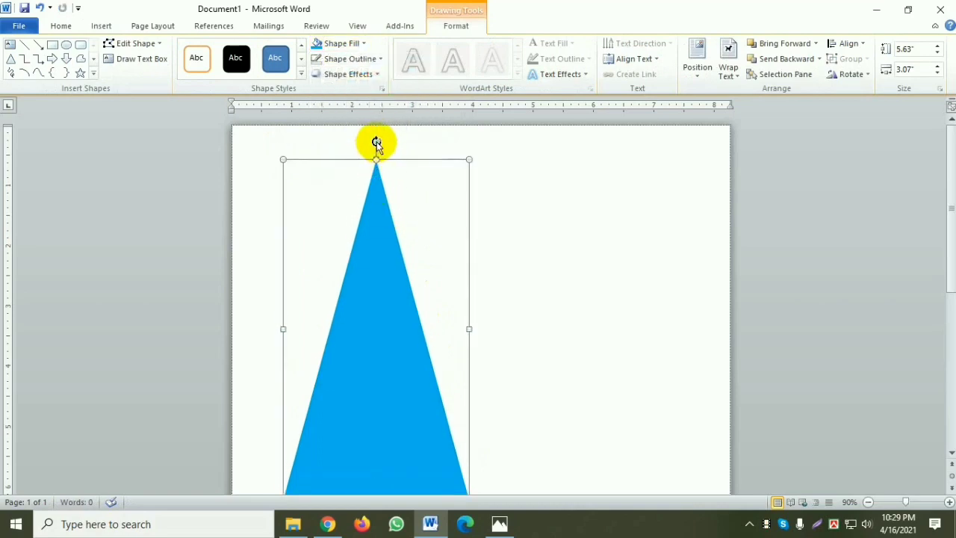
mouse_move(376, 142)
mouse_down()
mouse_move(482, 328)
mouse_move(482, 319)
mouse_up()
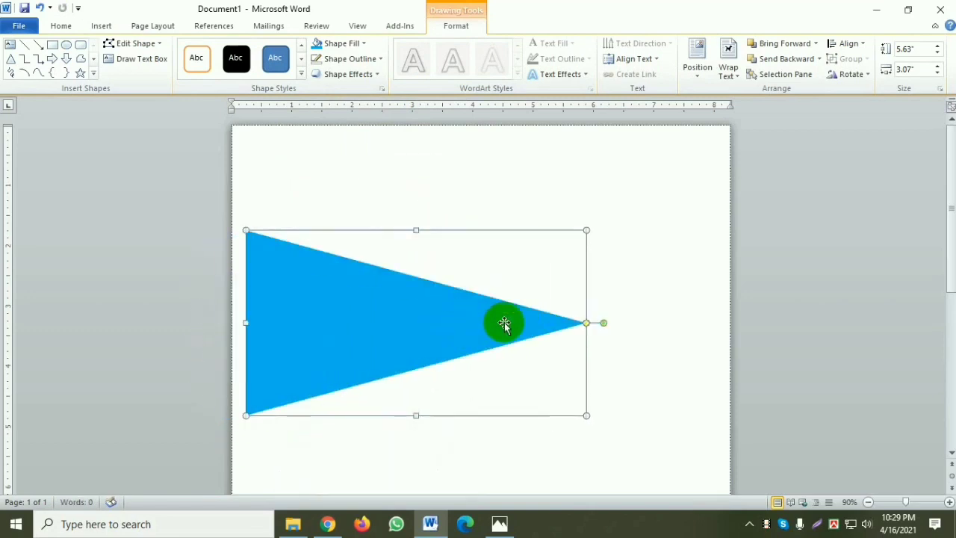
drag(584, 230, 674, 139)
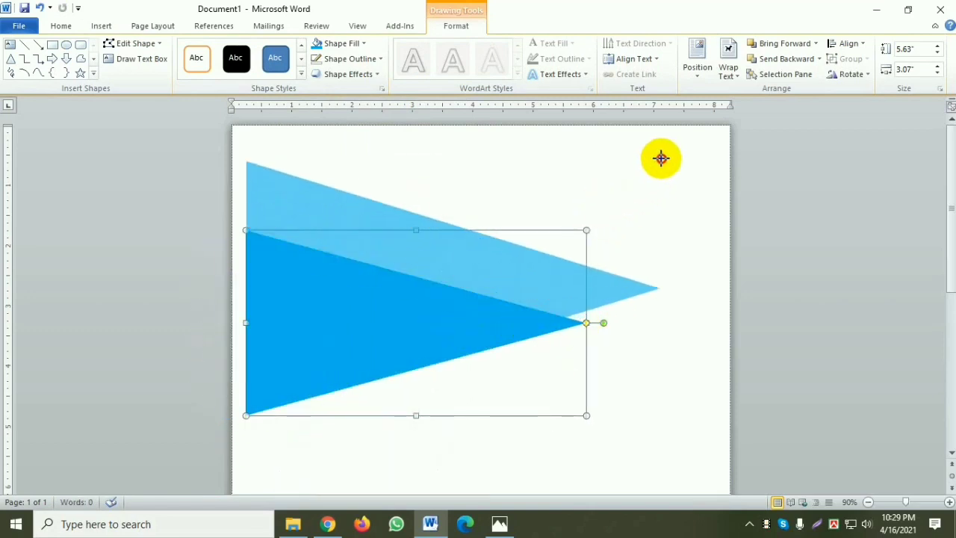
mouse_move(484, 251)
mouse_down()
mouse_move(482, 158)
mouse_move(411, 181)
mouse_up()
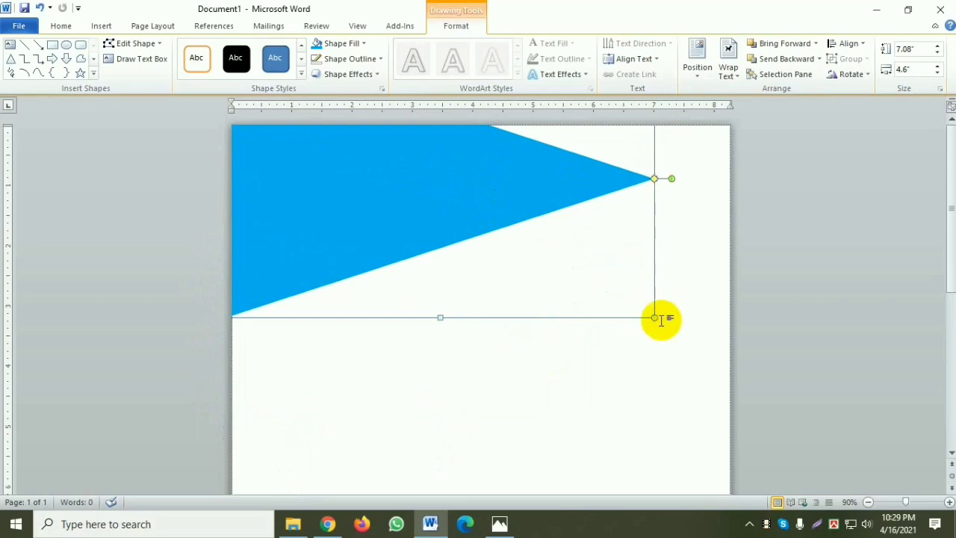
drag(654, 318, 858, 307)
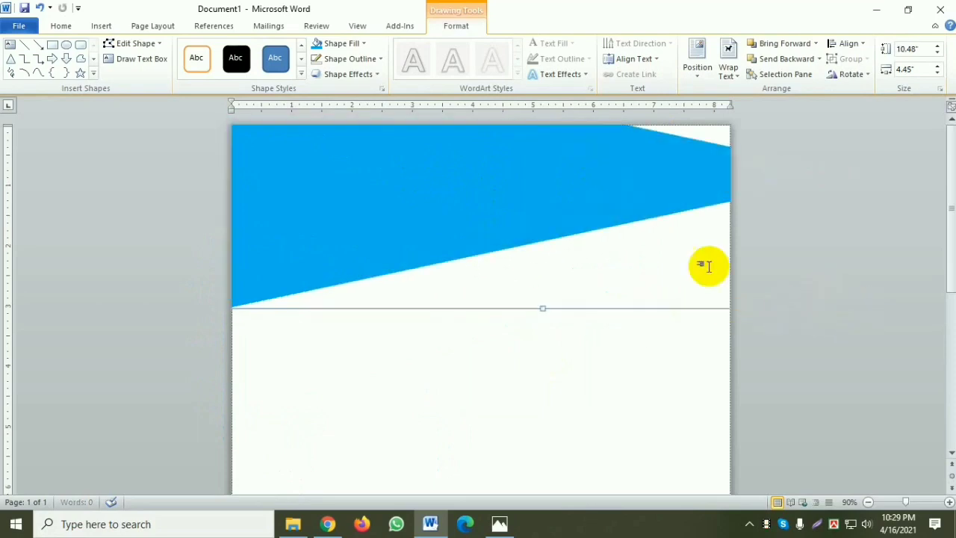
drag(625, 220, 617, 145)
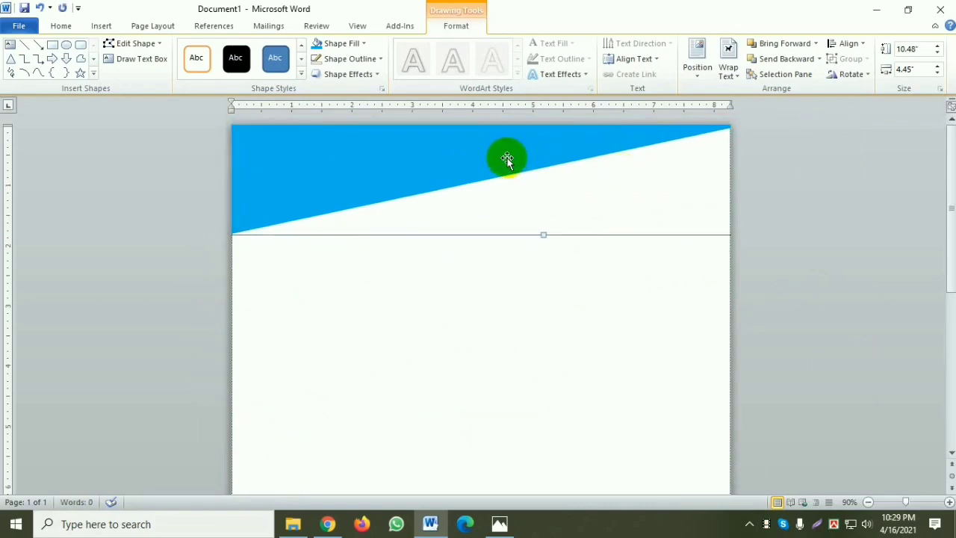
Copy the light-blue triangle lower down, fill the copy dark blue and shift it left
drag(508, 159, 529, 363)
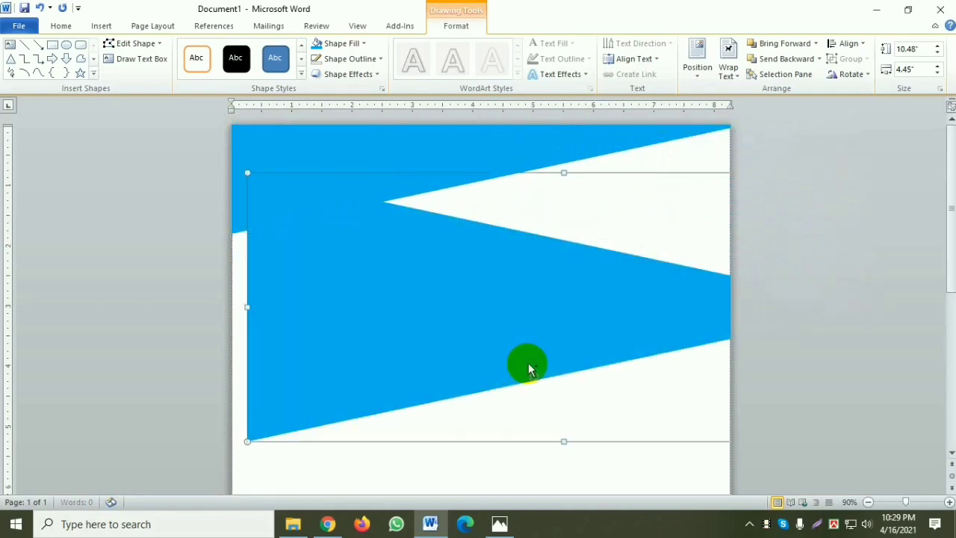
click(365, 44)
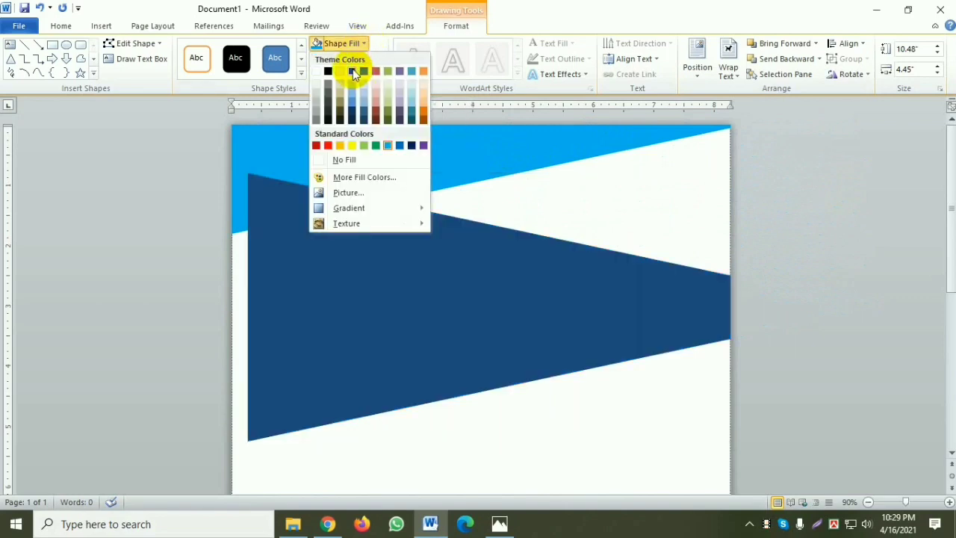
click(353, 72)
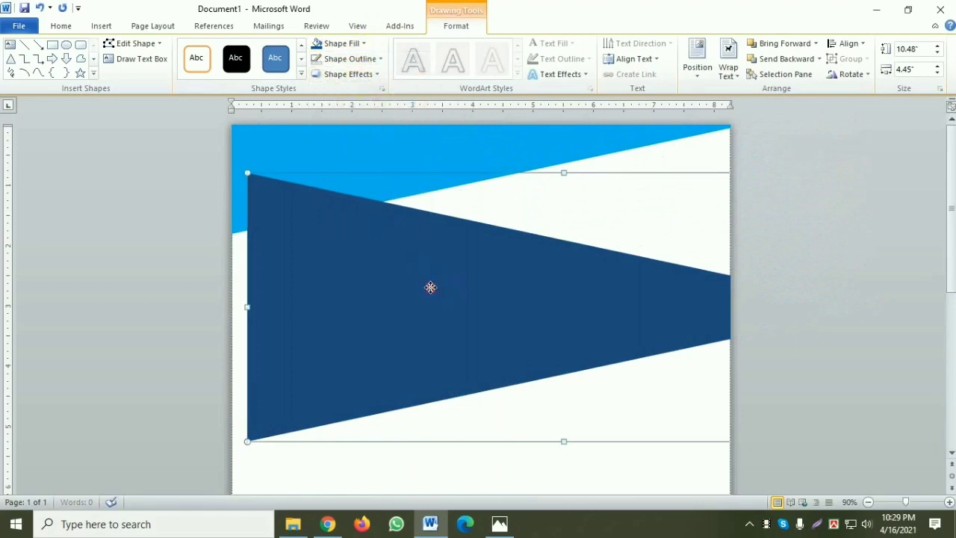
drag(431, 288, 306, 307)
drag(576, 346, 494, 347)
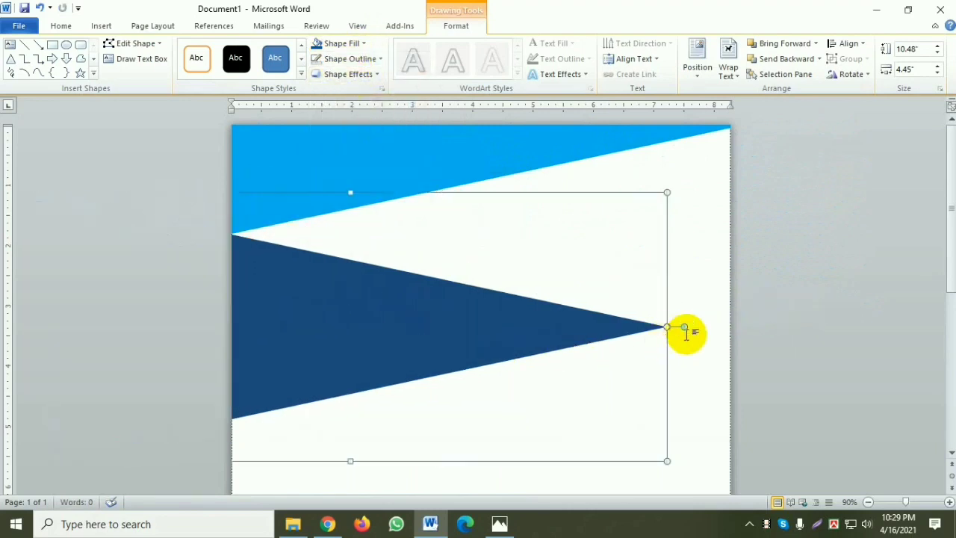
Rotate the dark-blue triangle back level and move it up to the page top
mouse_move(686, 329)
mouse_down()
mouse_move(270, 302)
mouse_move(265, 319)
mouse_move(513, 310)
mouse_move(298, 329)
mouse_move(368, 306)
mouse_up()
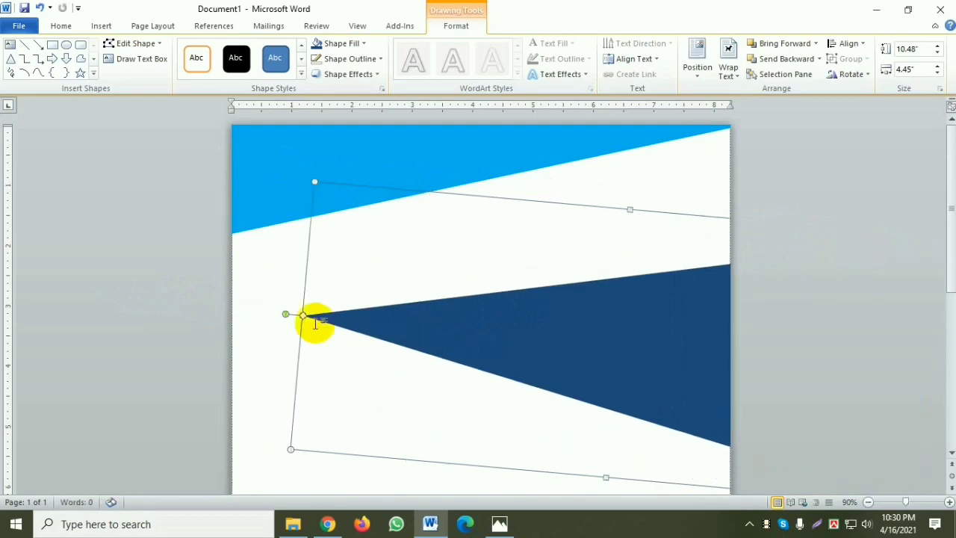
drag(284, 314, 284, 341)
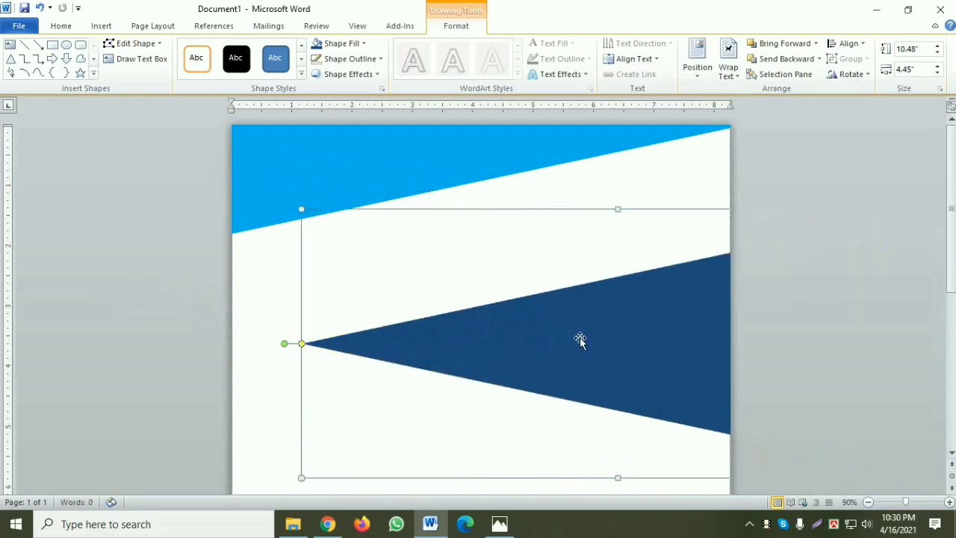
drag(622, 341, 620, 121)
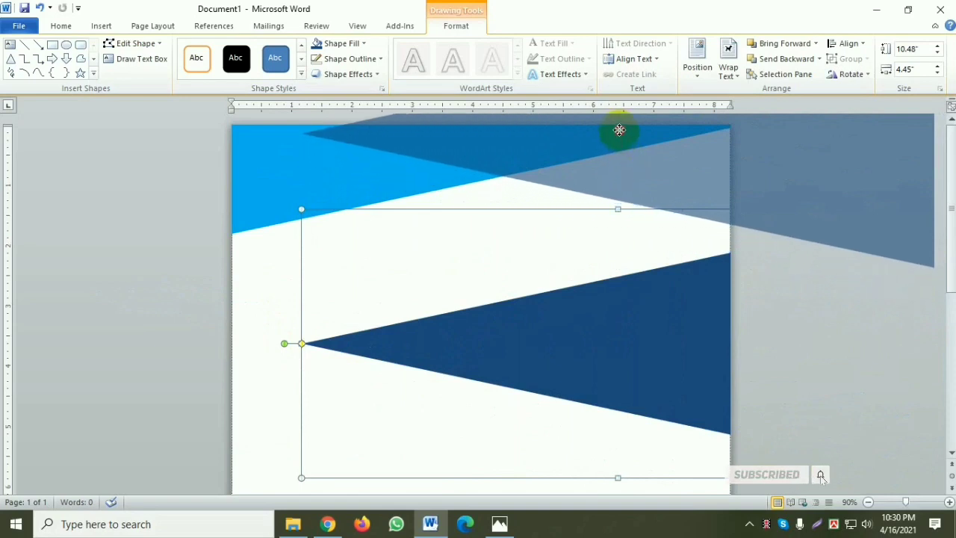
drag(619, 121, 620, 122)
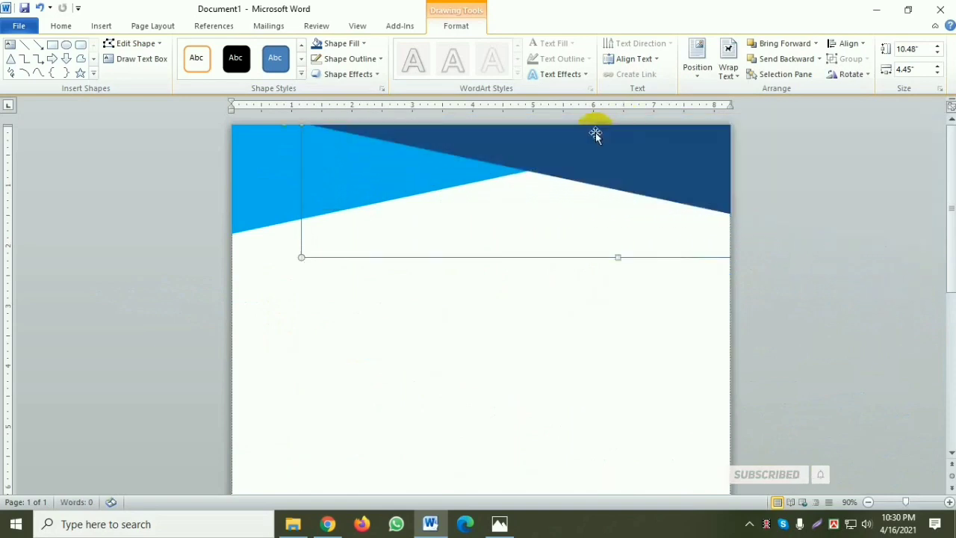
Position the dark-blue triangle across the top-right corner, undoing a resize and nudging it into place
click(463, 178)
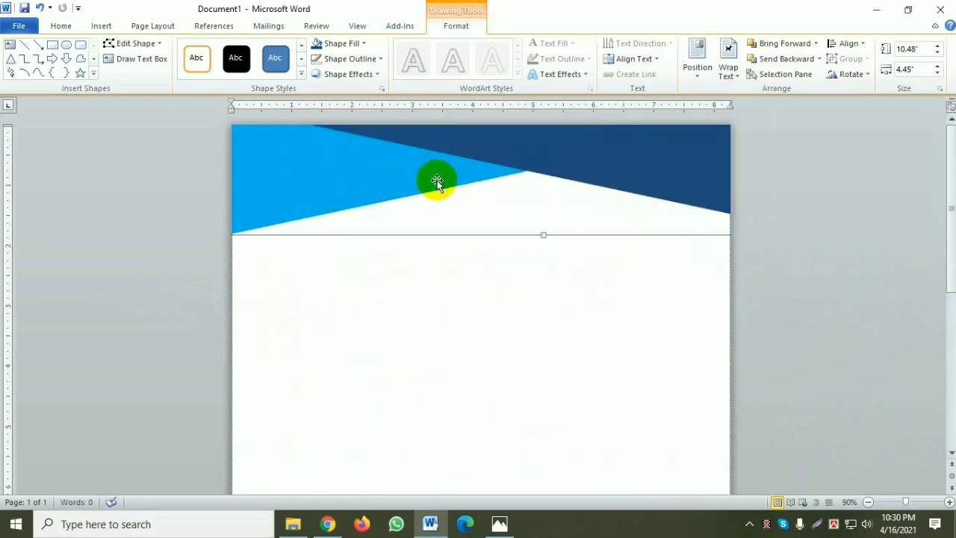
drag(437, 182, 675, 157)
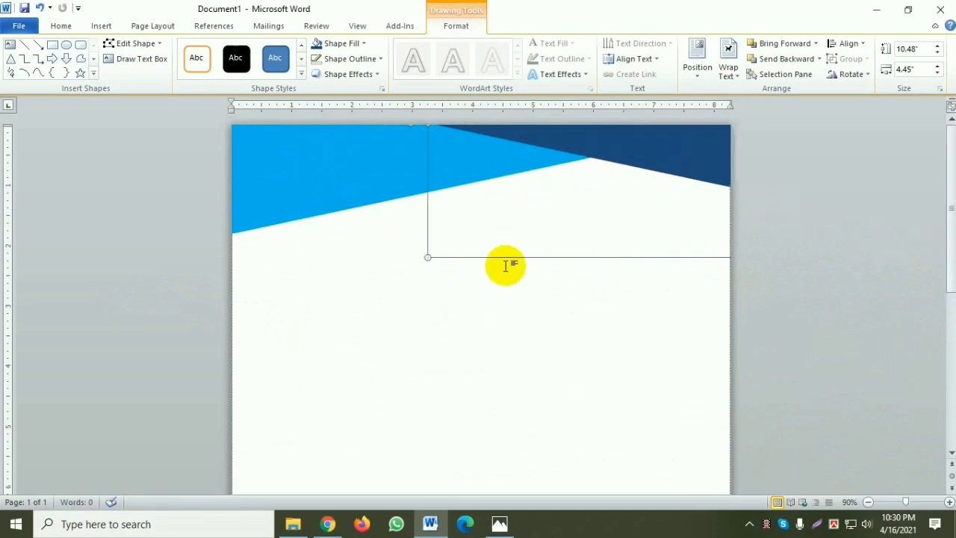
drag(428, 257, 420, 353)
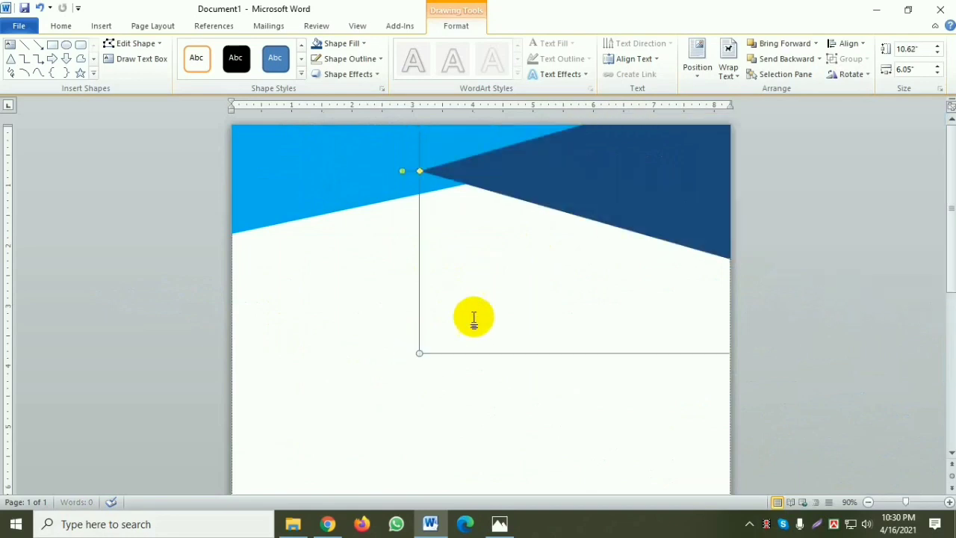
mouse_move(625, 186)
mouse_down()
mouse_move(632, 155)
mouse_move(570, 168)
mouse_up()
key(ctrl+z)
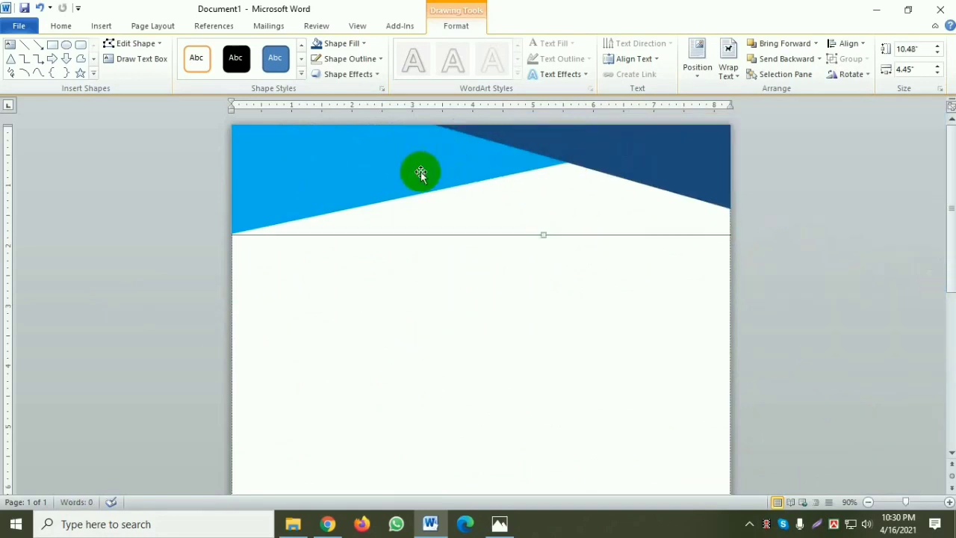
key(Down)
key(Down)
key(Down)
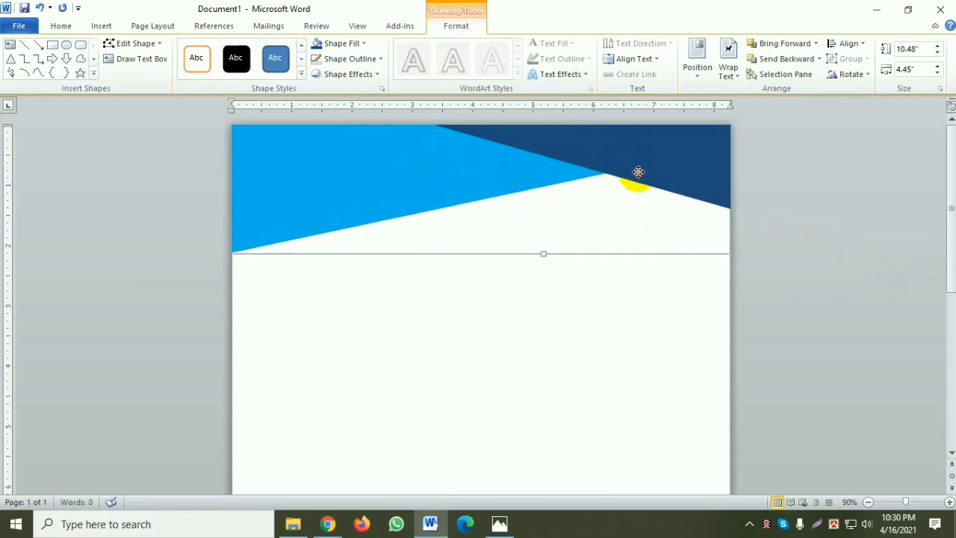
click(639, 172)
key(Down)
key(Up)
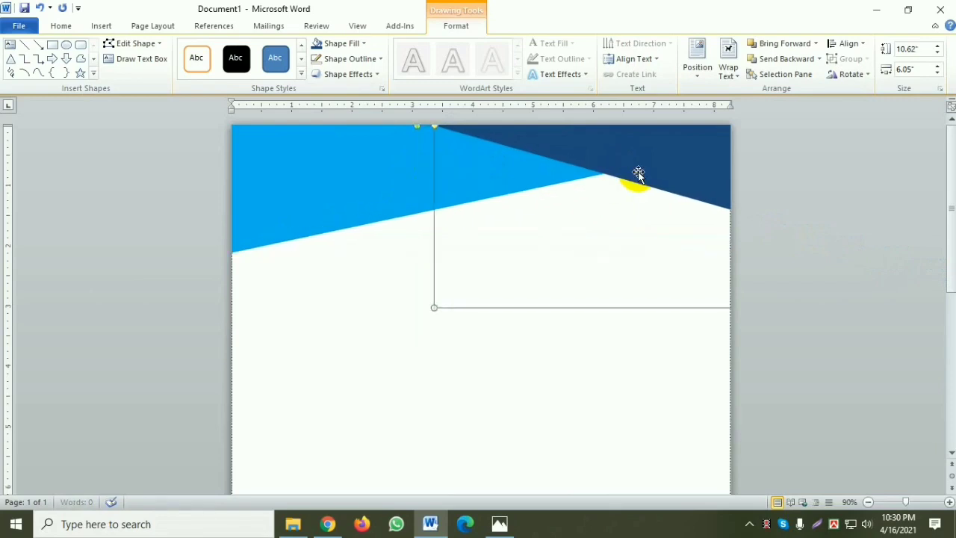
key(Up)
key(Up)
click(614, 182)
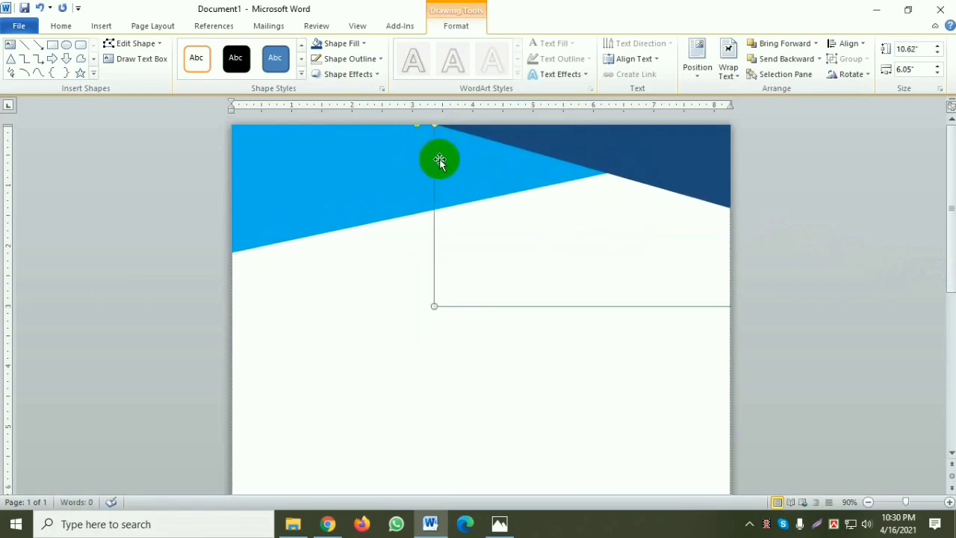
click(381, 60)
mouse_move(346, 209)
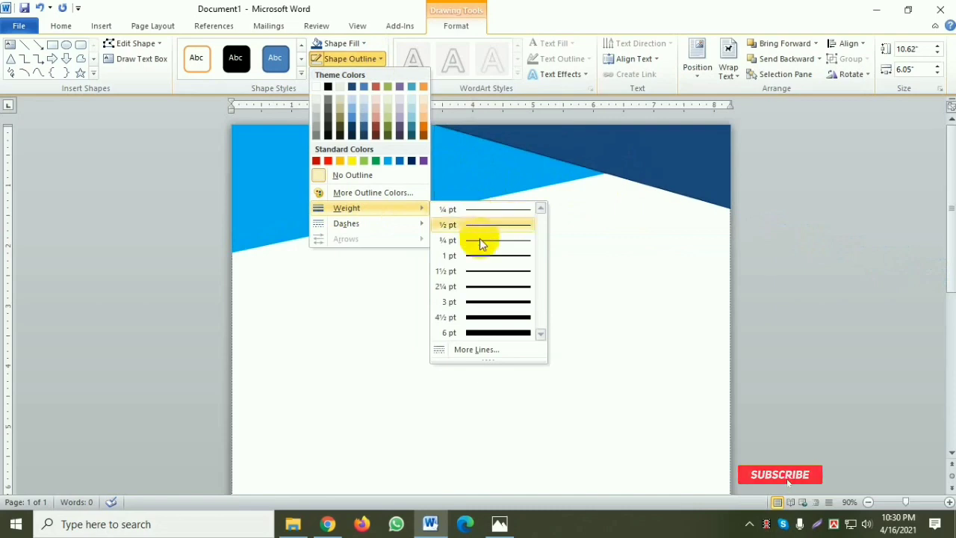
In Format Shape, give the dark-blue triangle a solid white outline about 6.75 pt wide
click(466, 351)
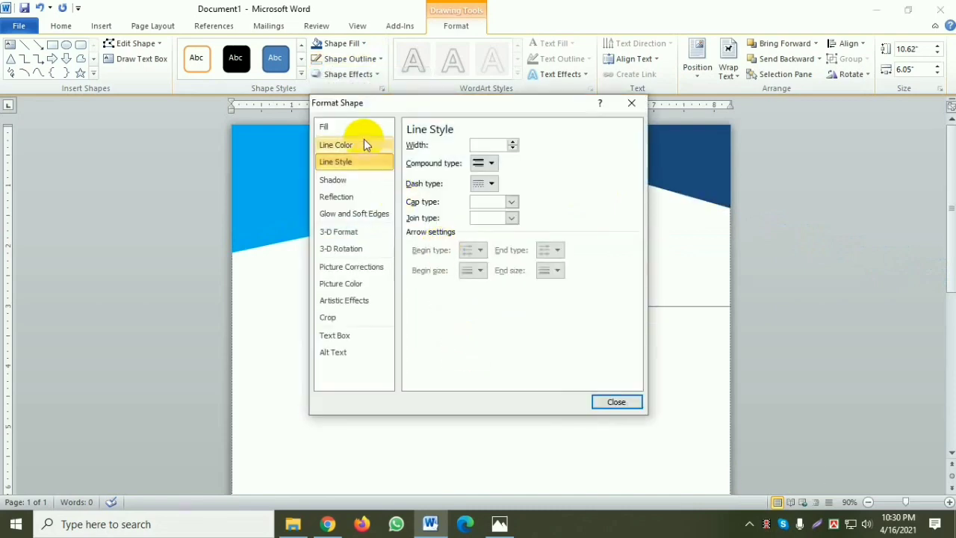
click(364, 143)
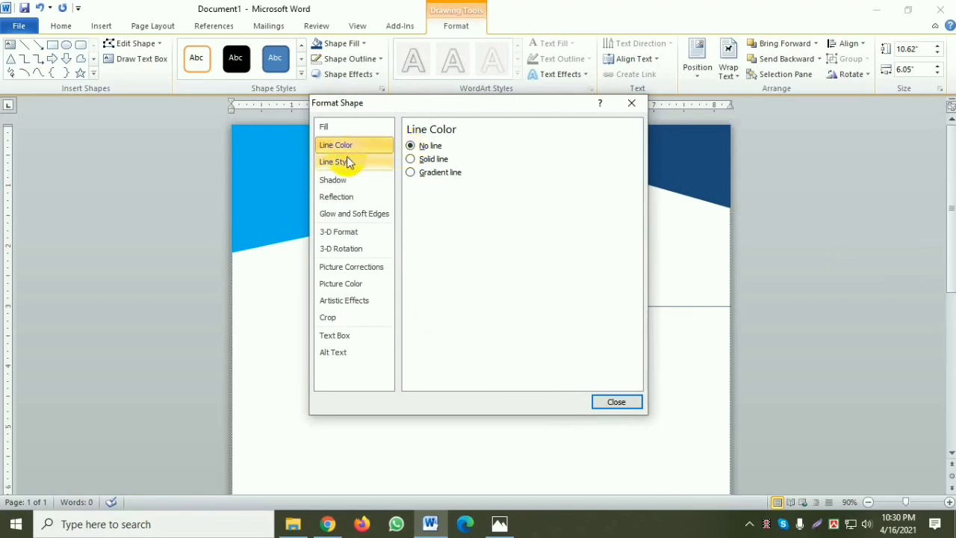
click(346, 162)
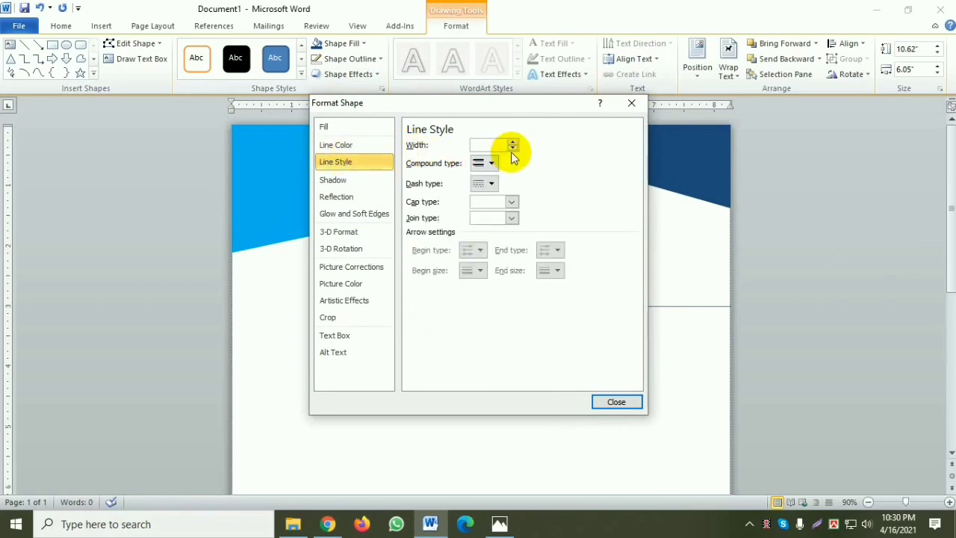
click(512, 142)
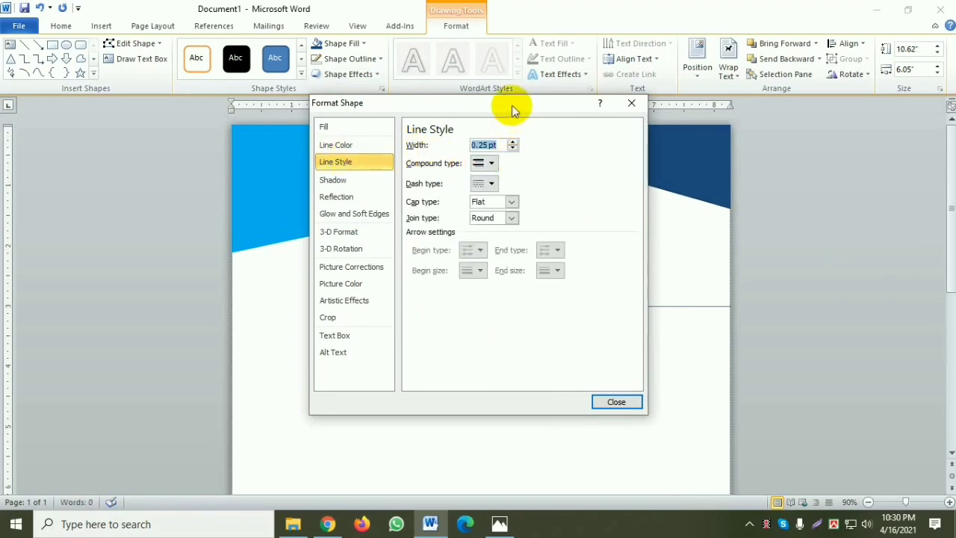
drag(512, 104, 328, 170)
click(334, 202)
click(333, 202)
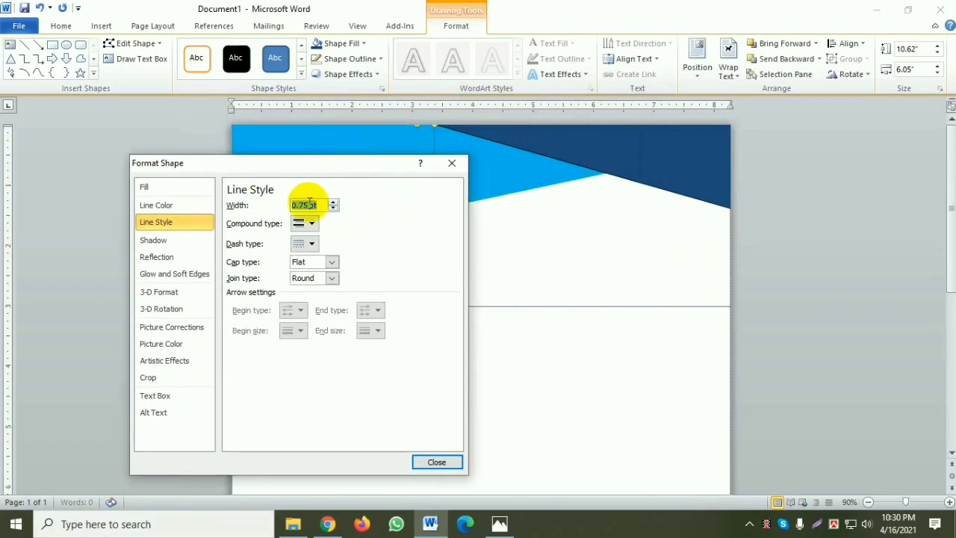
click(172, 204)
click(287, 250)
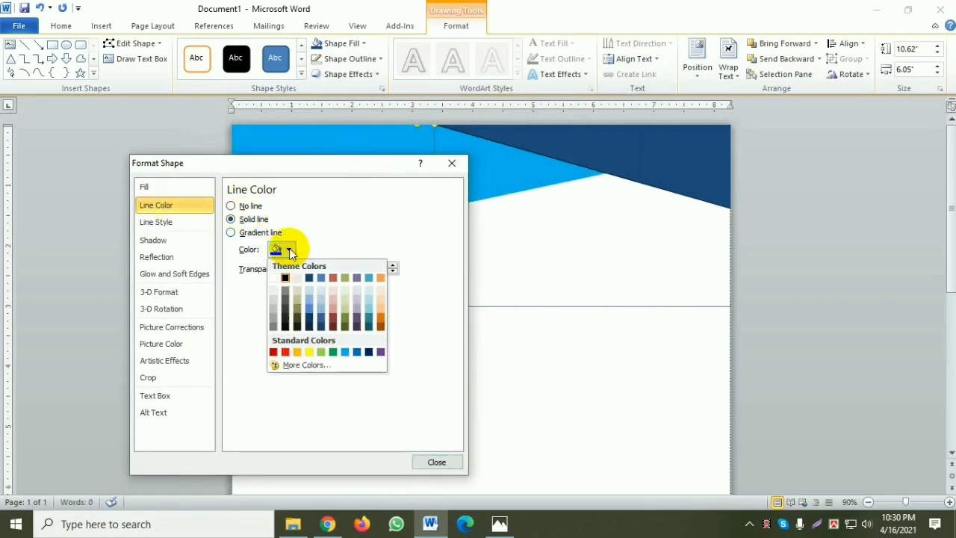
click(282, 278)
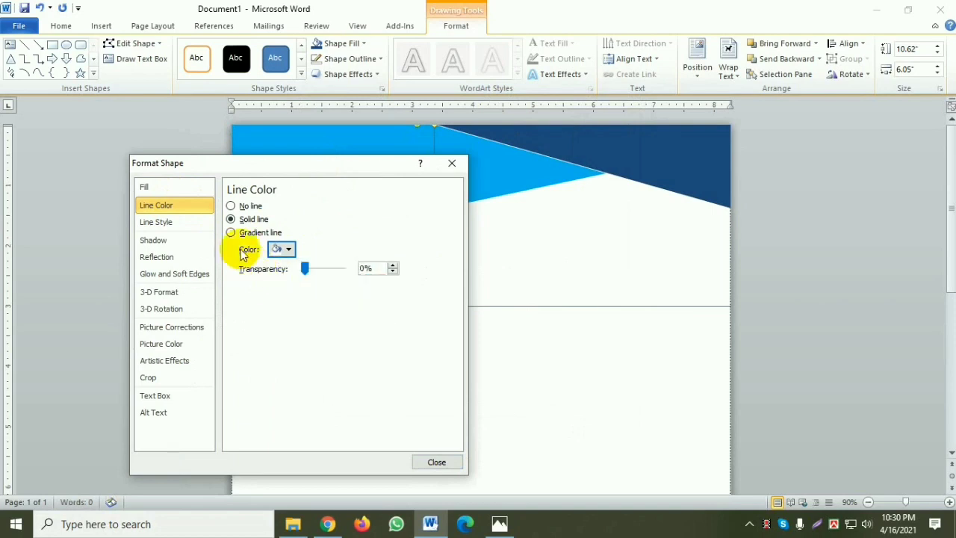
click(164, 227)
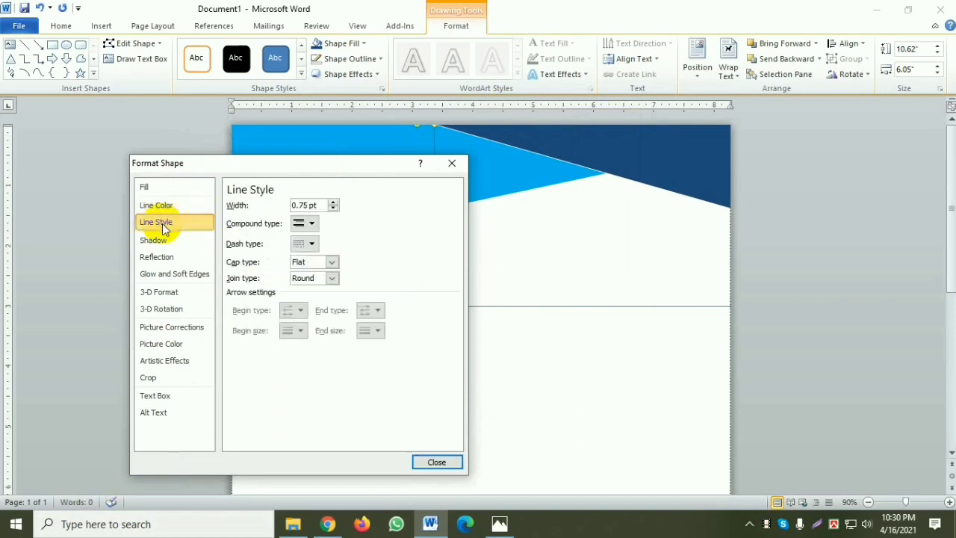
click(334, 202)
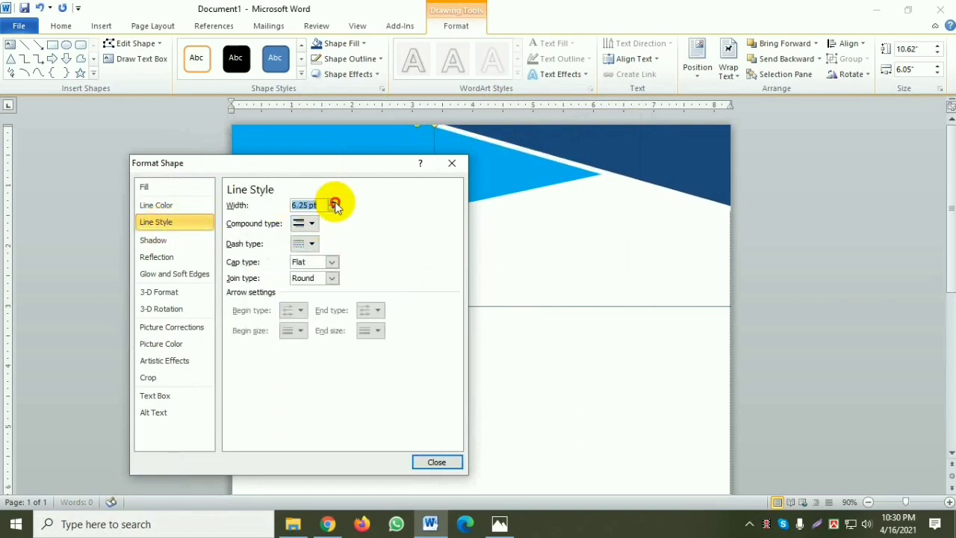
click(334, 203)
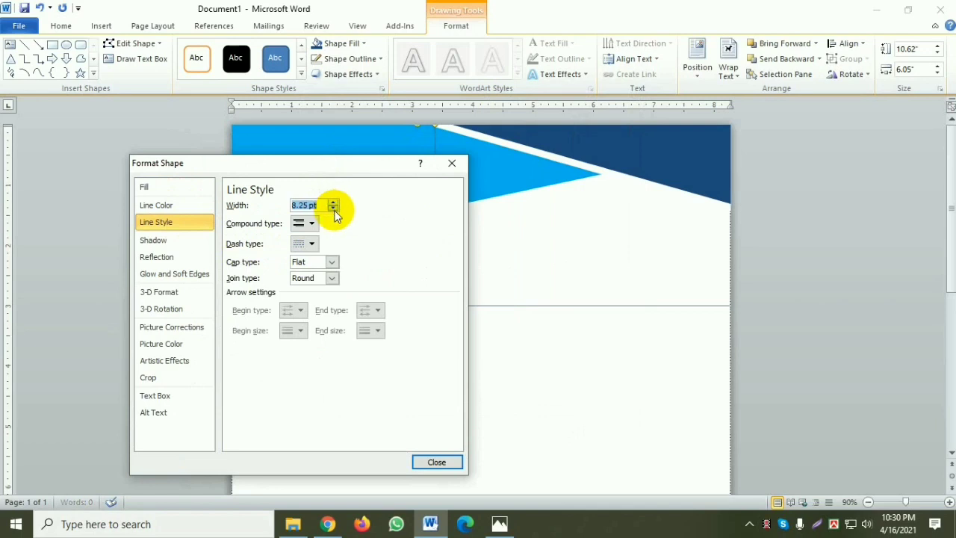
click(334, 209)
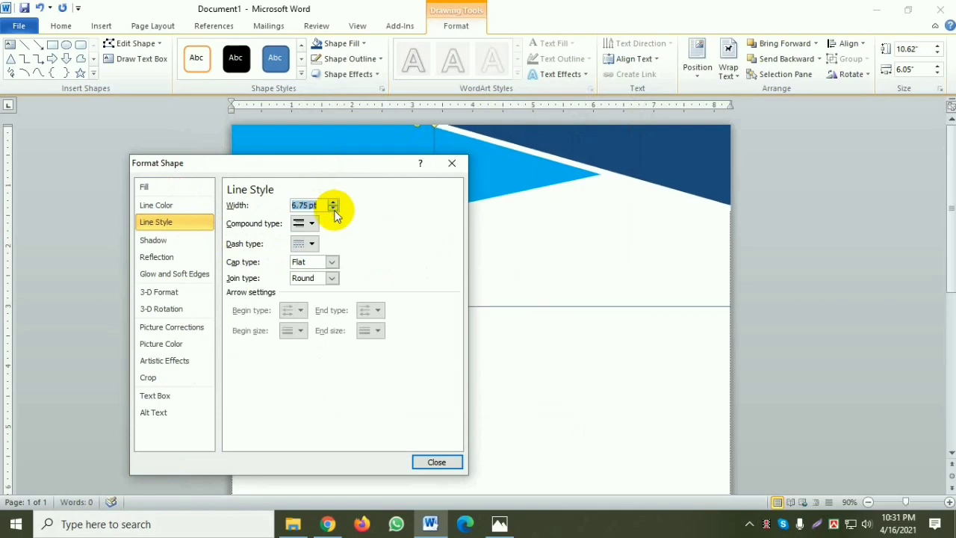
click(423, 461)
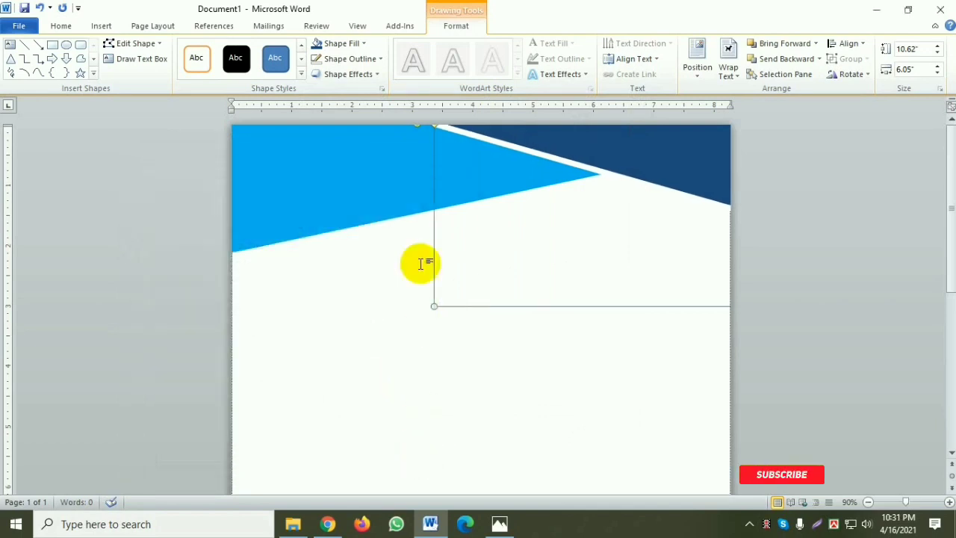
Select the light-blue and dark-blue triangles and group them
click(414, 213)
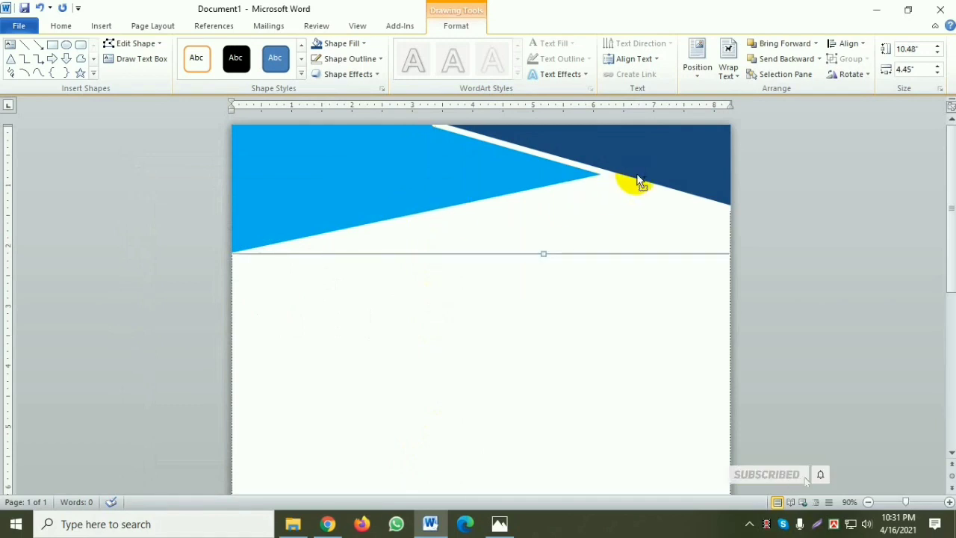
shift+click(656, 180)
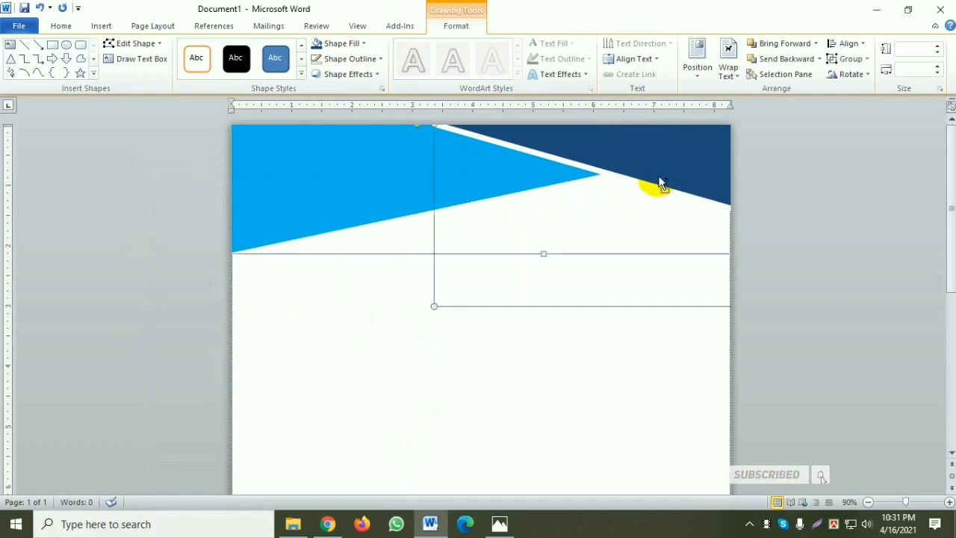
right_click(433, 191)
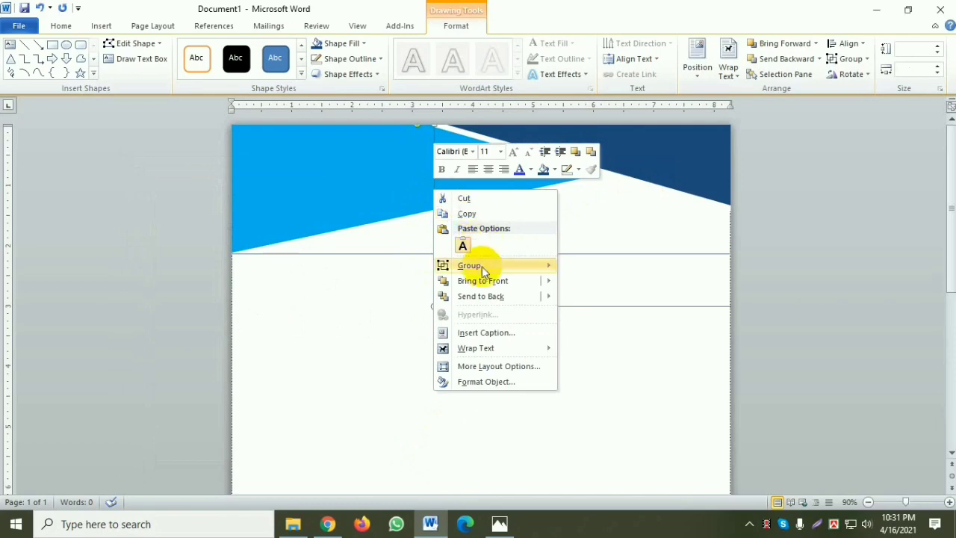
mouse_move(469, 266)
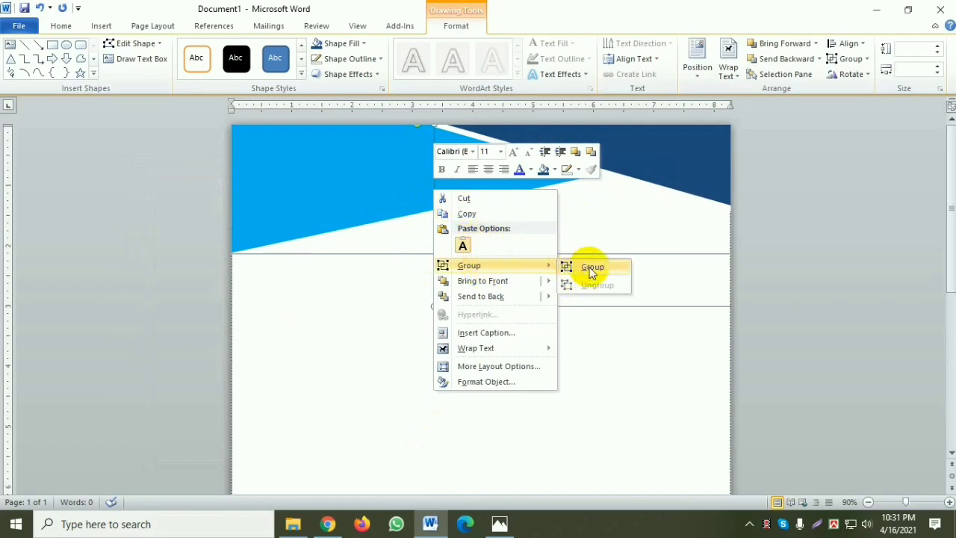
click(592, 268)
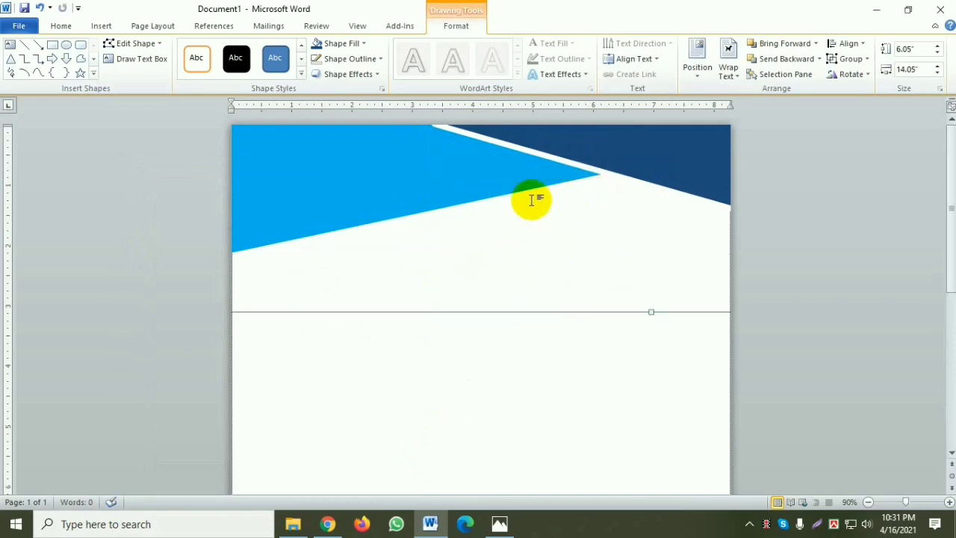
Drag a copy of the grouped banner lower down the page
scroll(532, 195, down, 1)
drag(475, 166, 474, 409)
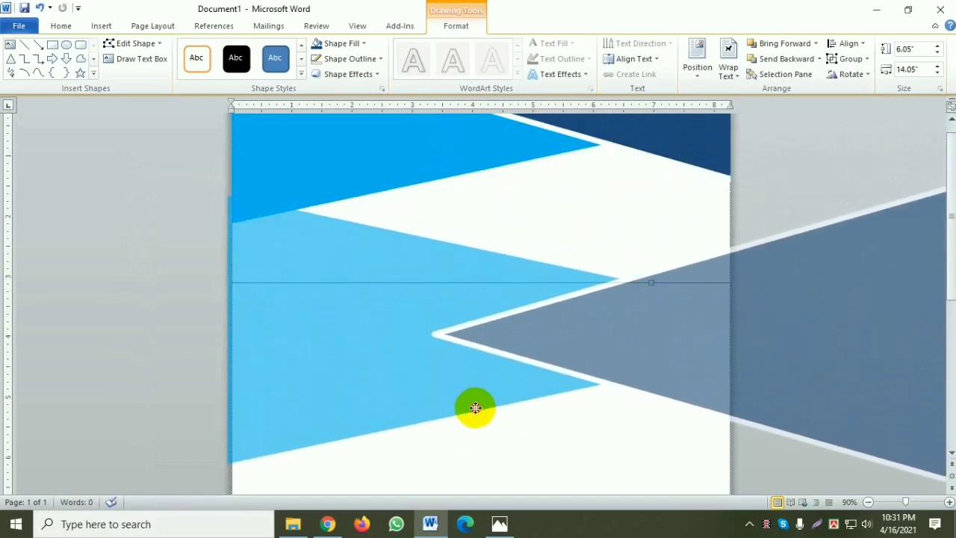
scroll(502, 366, up, 1)
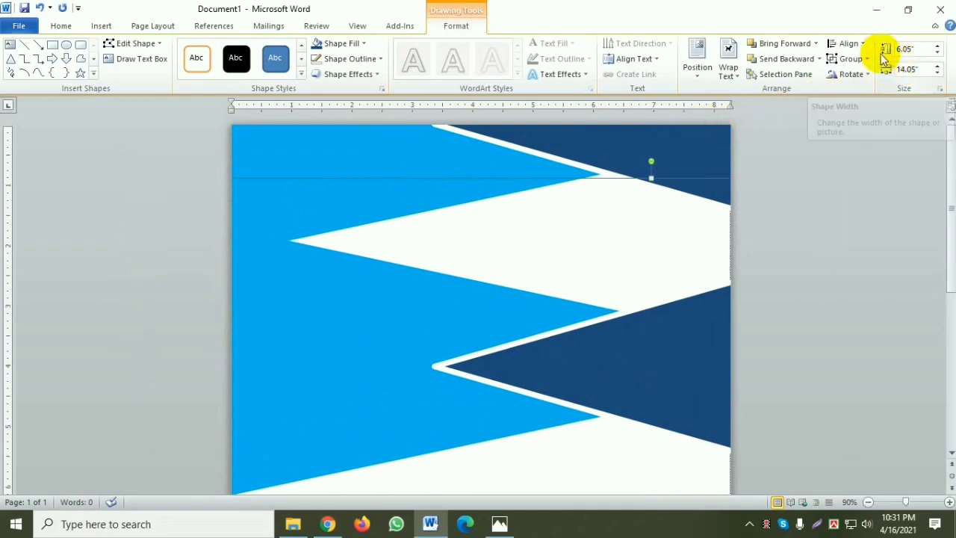
click(852, 74)
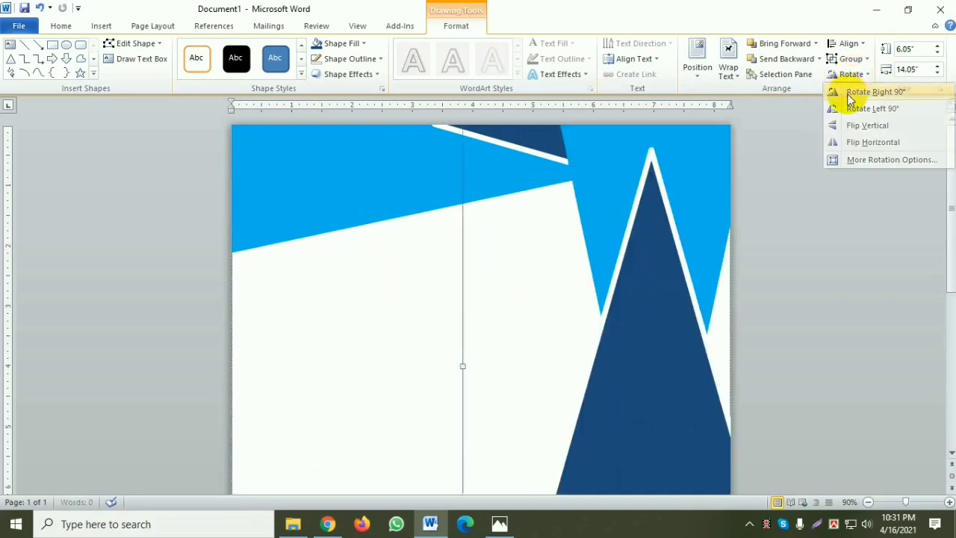
Rotate the copied banner group 180° with two Rotate Right 90° turns
click(852, 90)
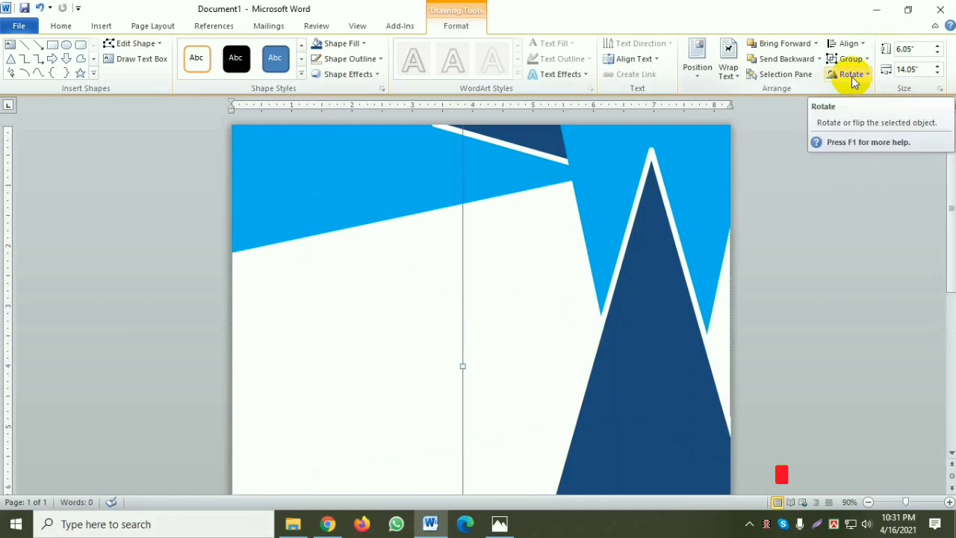
click(852, 76)
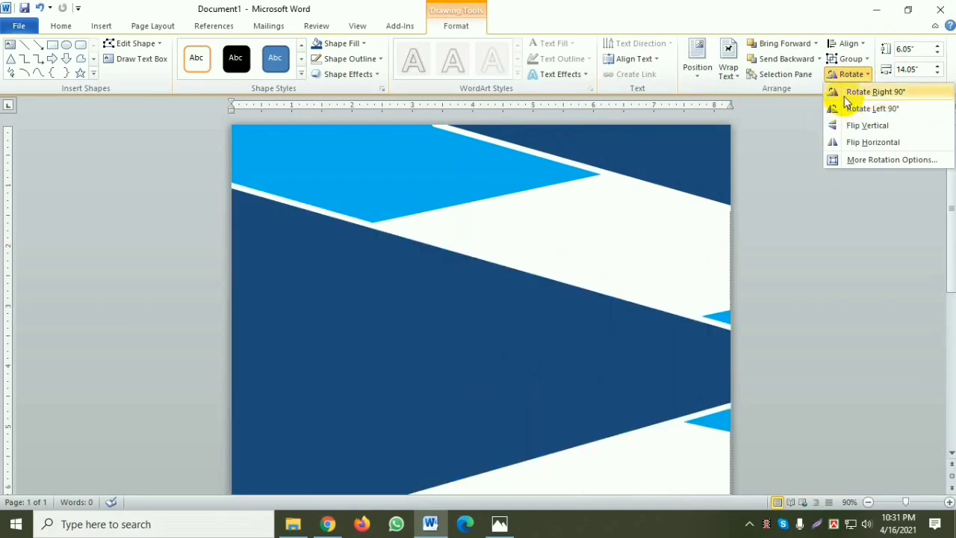
click(846, 96)
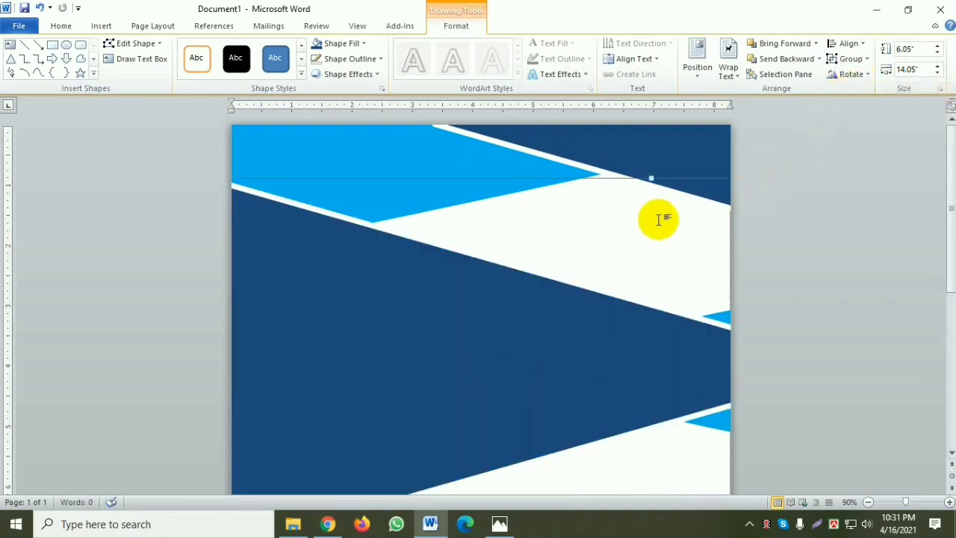
Move the upside-down banner group to the bottom edge of the page, then deselect it
drag(551, 241, 539, 309)
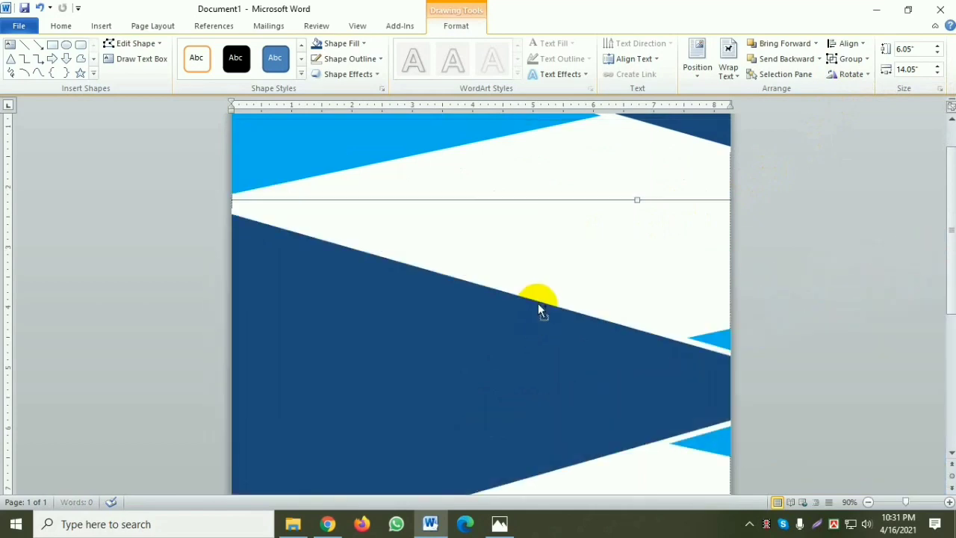
scroll(538, 303, down, 2)
scroll(353, 311, down, 1)
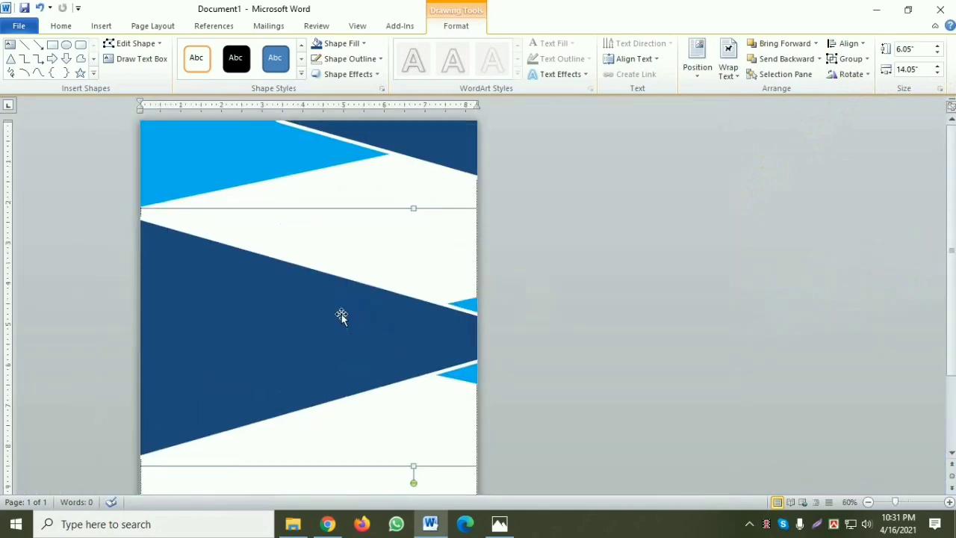
mouse_move(341, 314)
mouse_down()
mouse_move(237, 418)
mouse_move(260, 425)
mouse_up()
scroll(308, 371, down, 1)
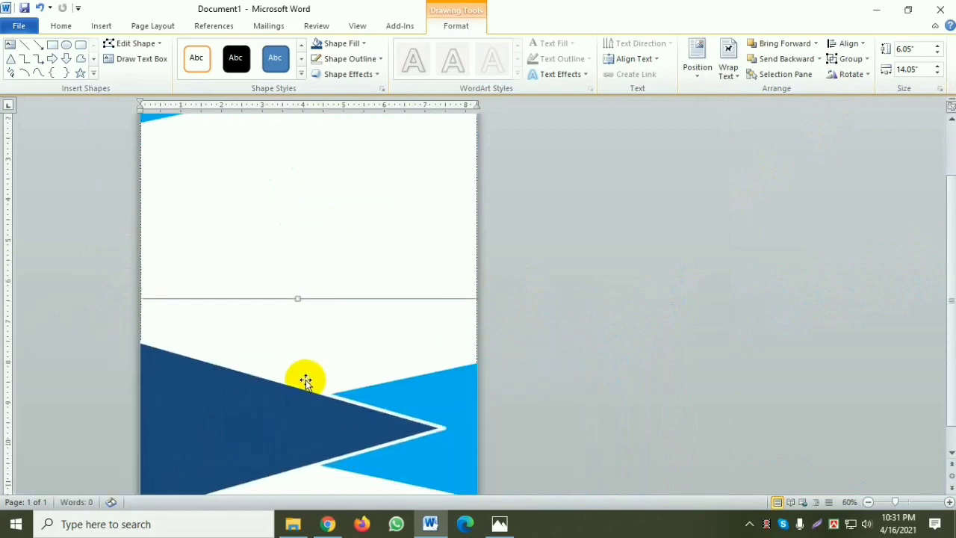
scroll(302, 378, down, 1)
drag(303, 378, 265, 471)
click(321, 380)
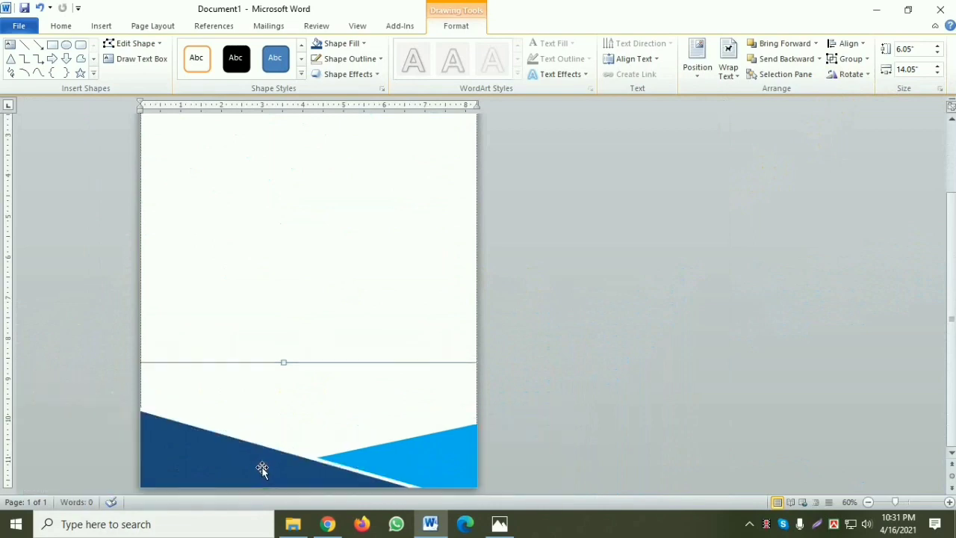
click(283, 458)
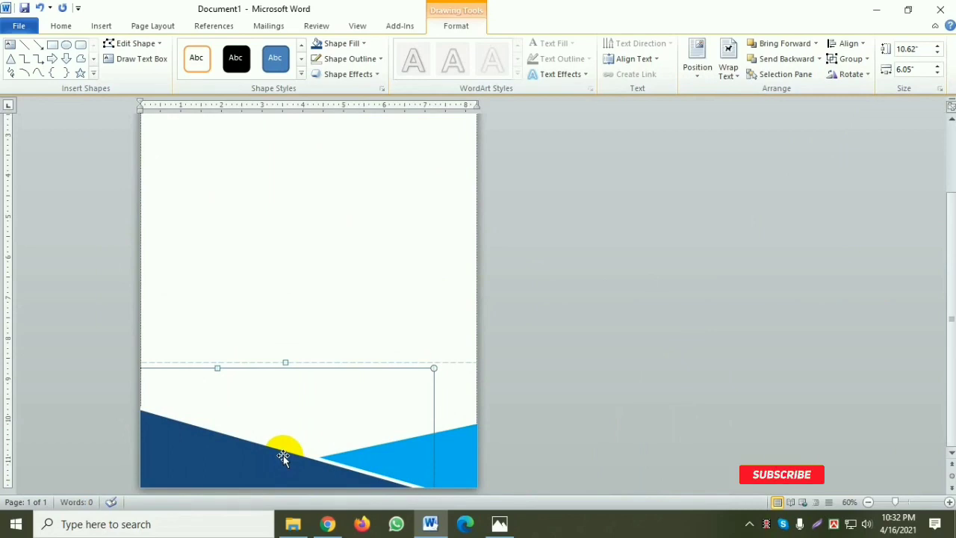
drag(283, 458, 284, 460)
scroll(306, 348, up, 3)
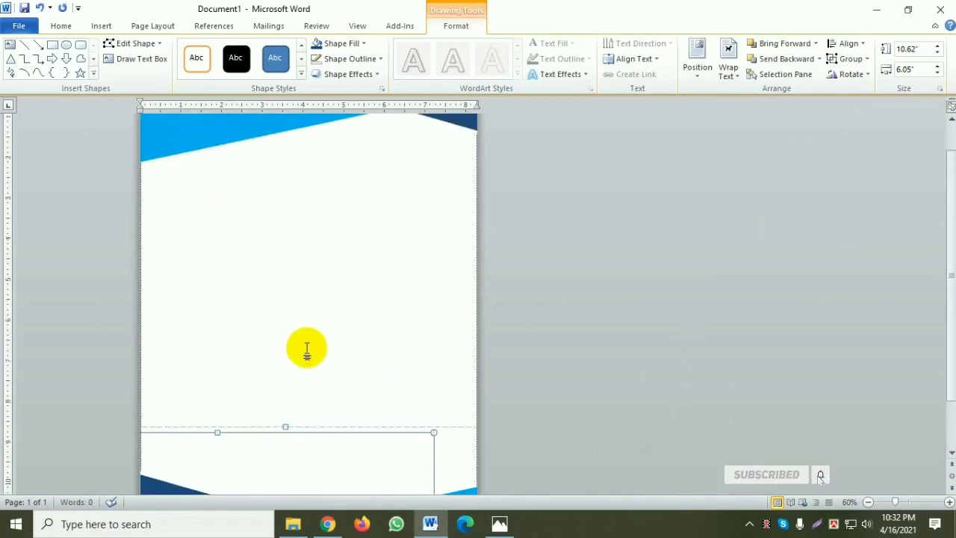
scroll(373, 317, down, 2)
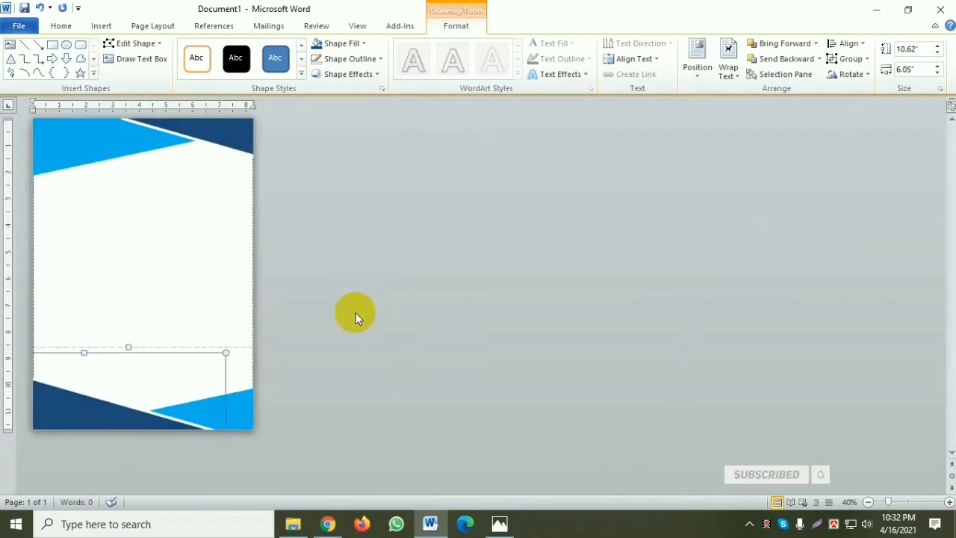
click(179, 253)
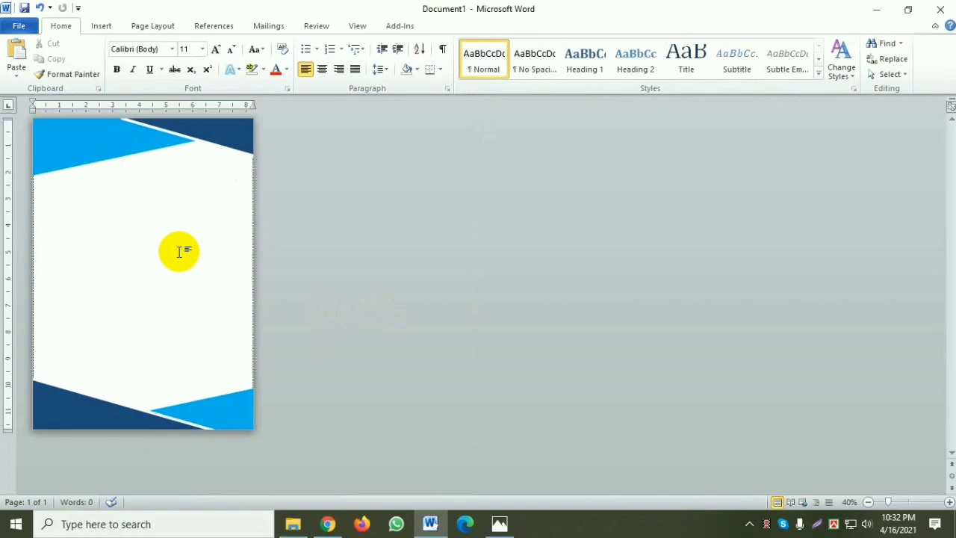
scroll(179, 242, up, 2)
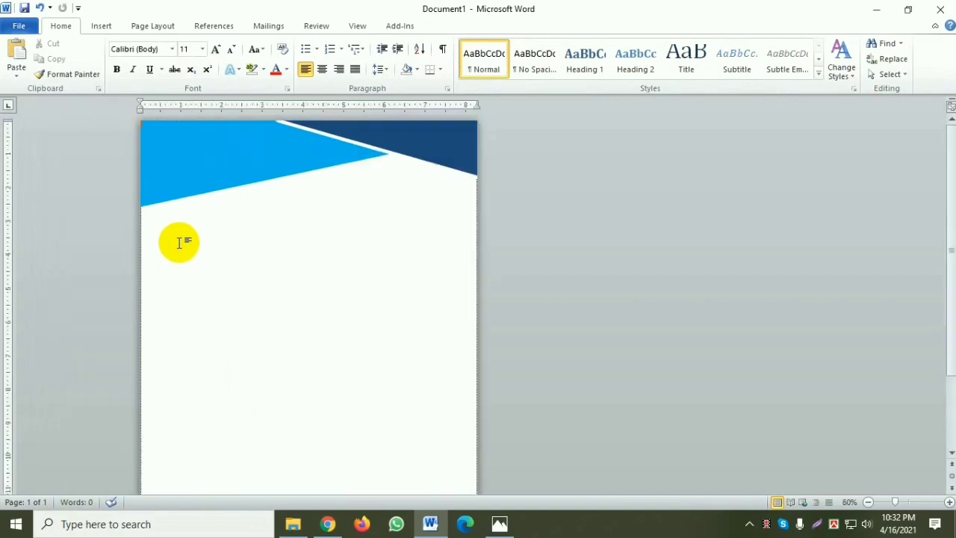
scroll(179, 242, up, 1)
scroll(180, 242, up, 1)
scroll(179, 243, up, 1)
scroll(179, 243, up, 1)
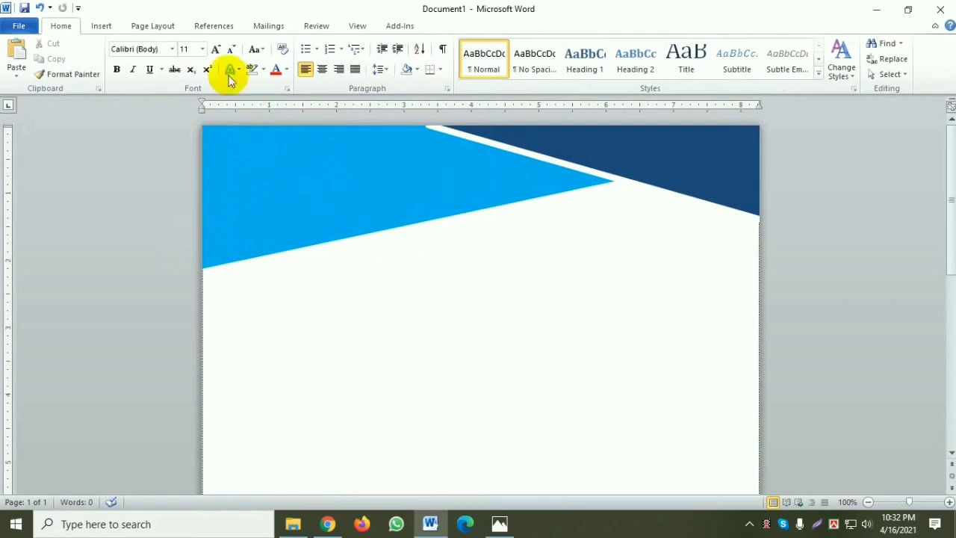
Insert the portrait photo from the Downloads folder
click(106, 33)
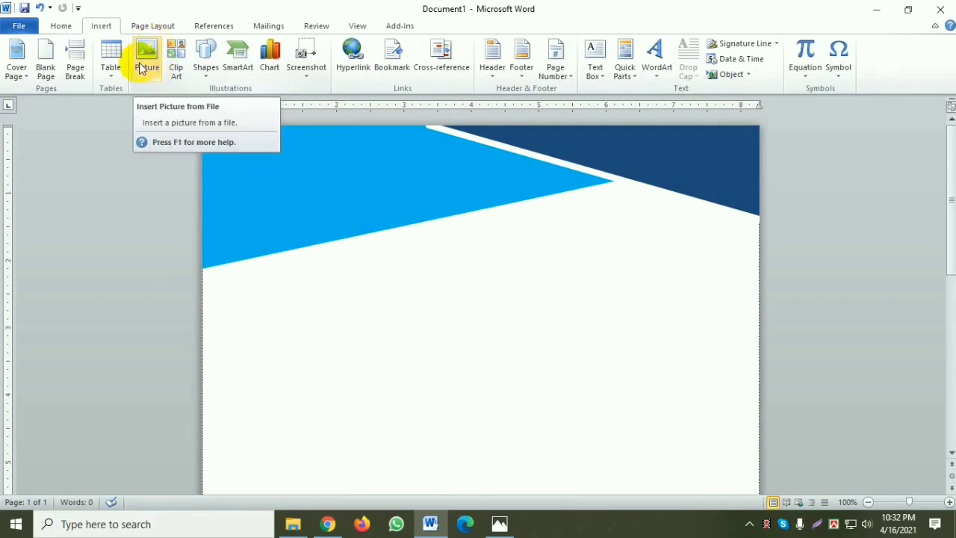
click(140, 67)
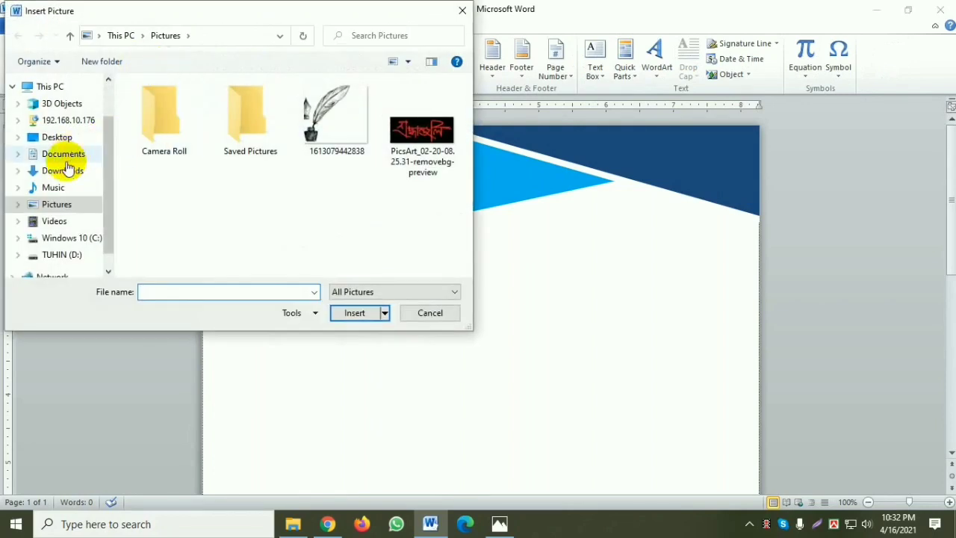
click(63, 170)
scroll(177, 171, down, 3)
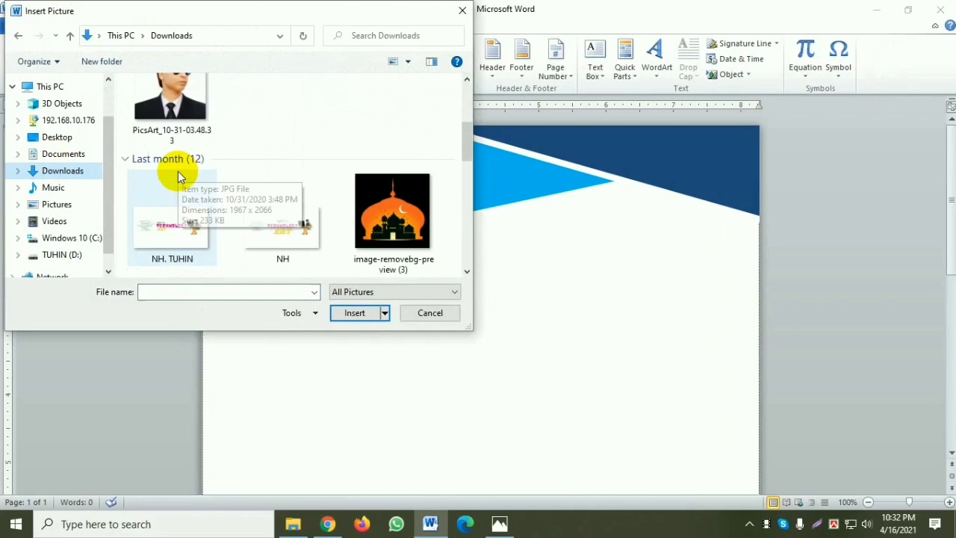
double_click(172, 128)
scroll(466, 294, down, 2)
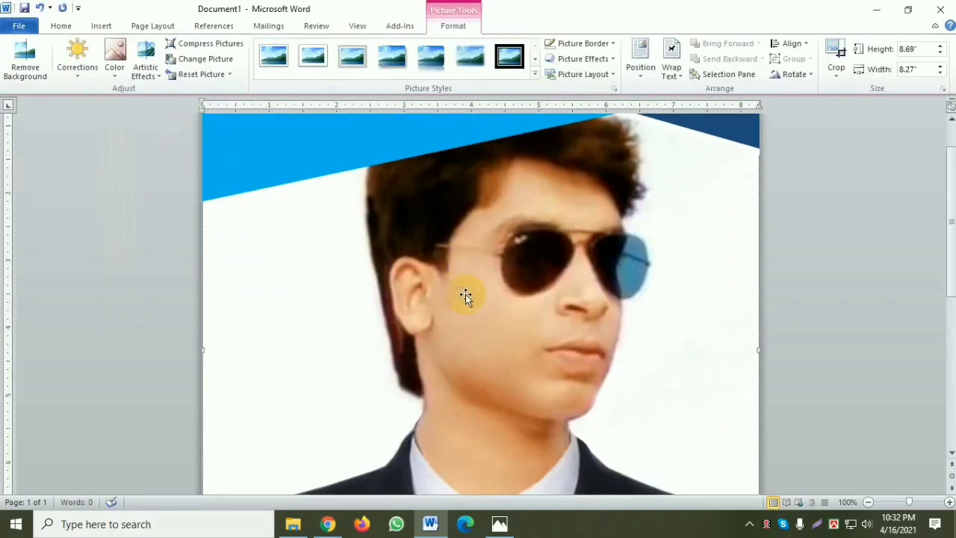
scroll(478, 293, down, 1)
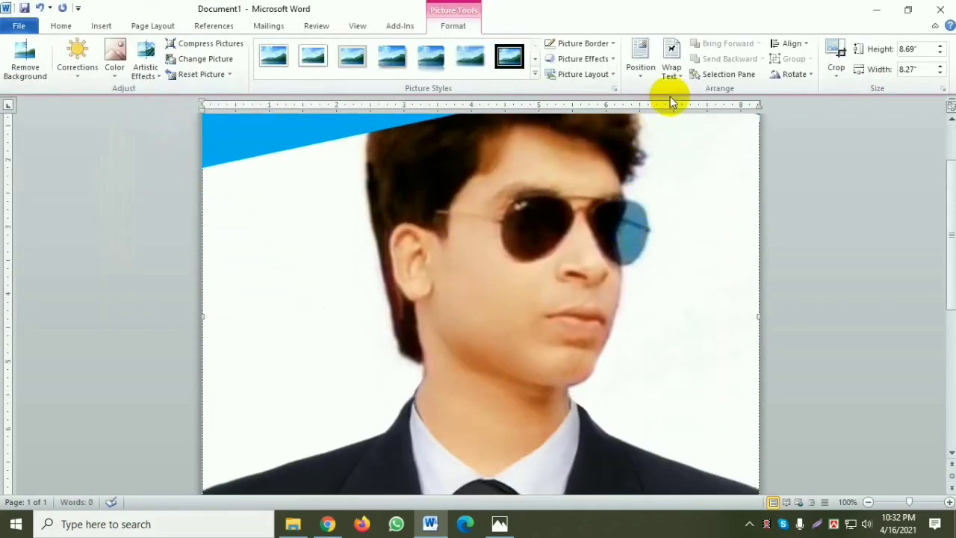
Set the photo's text wrapping to In Front of Text
click(672, 72)
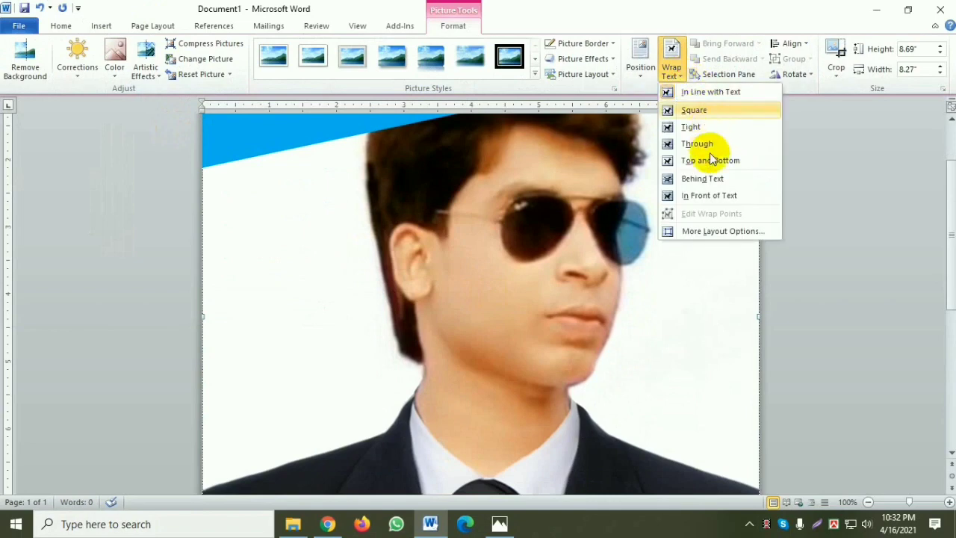
click(693, 196)
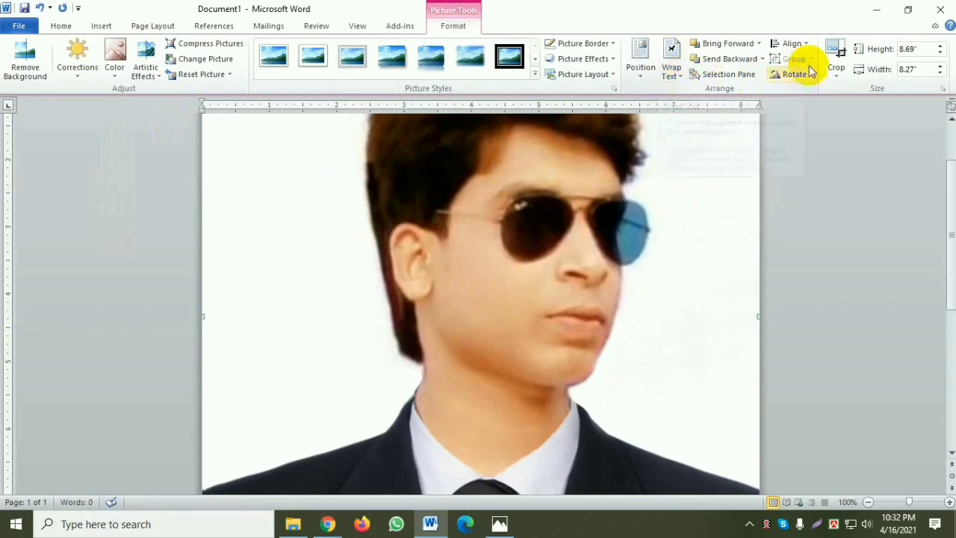
click(838, 72)
mouse_move(872, 107)
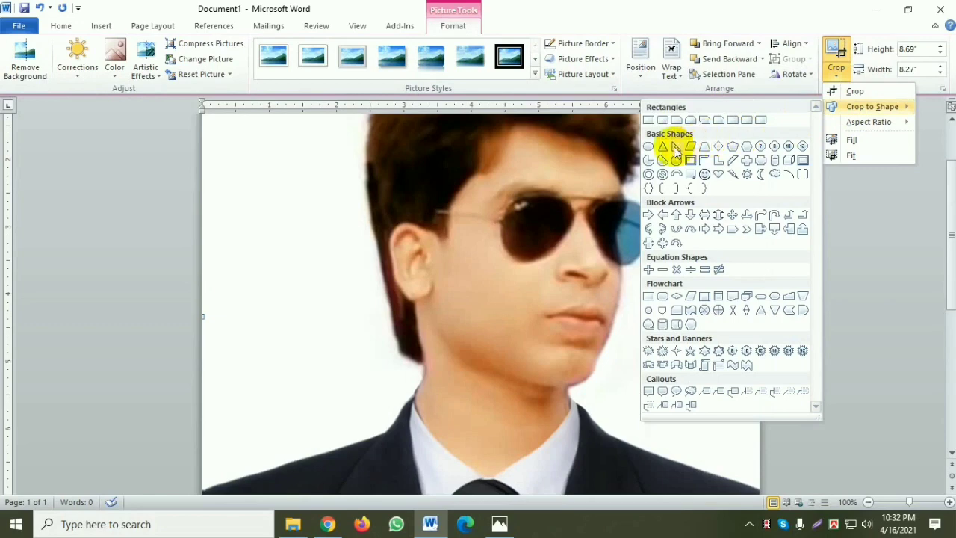
Crop the photo to an oval and shrink it to about 1.84 × 1.75 in on the top banner
click(651, 153)
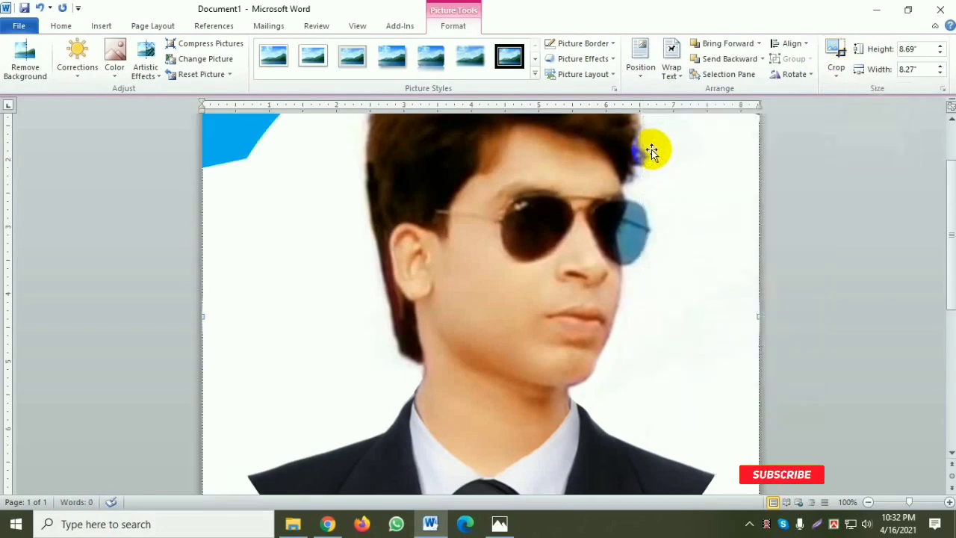
scroll(652, 154, down, 2)
scroll(651, 153, down, 3)
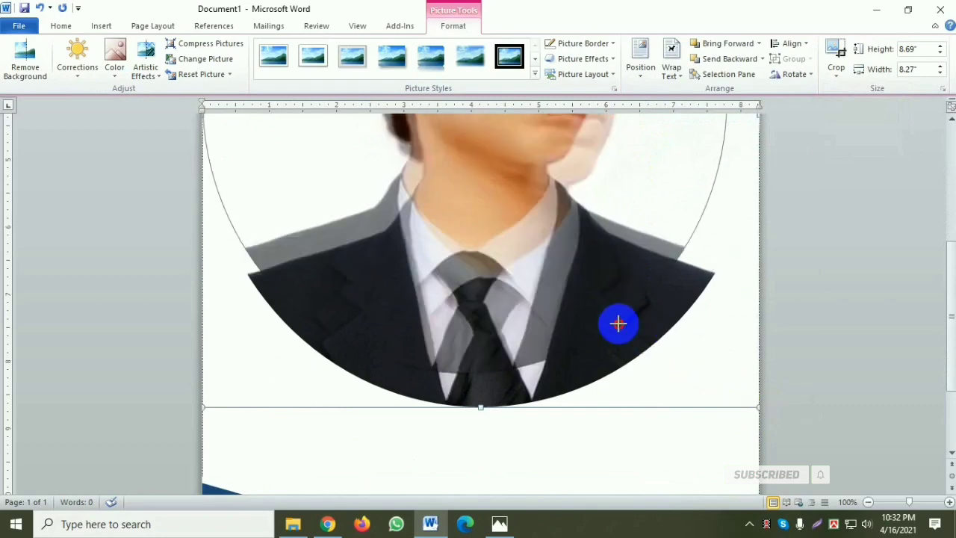
drag(756, 406, 544, 247)
scroll(543, 243, up, 3)
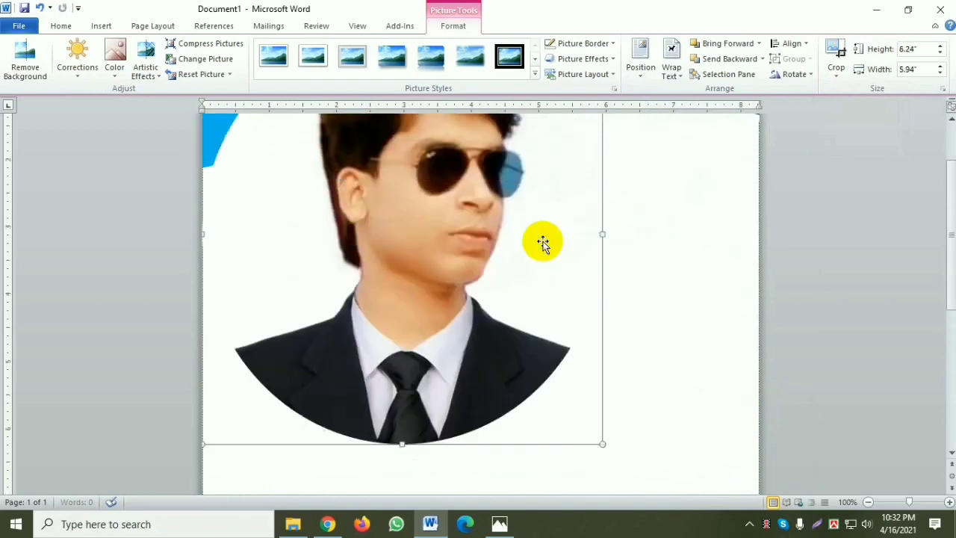
scroll(553, 299, up, 2)
scroll(555, 316, down, 2)
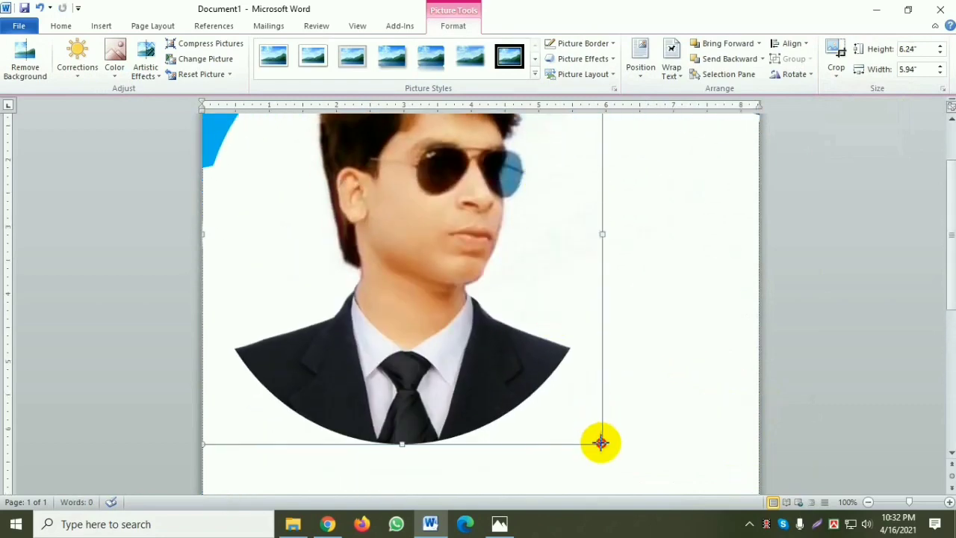
mouse_move(602, 443)
mouse_down()
mouse_move(434, 183)
mouse_move(438, 192)
mouse_up()
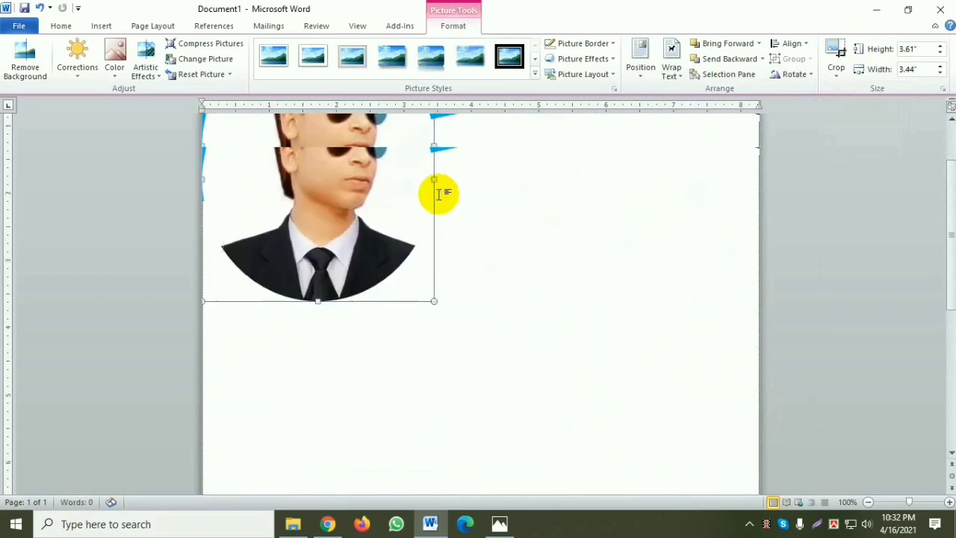
scroll(445, 254, up, 2)
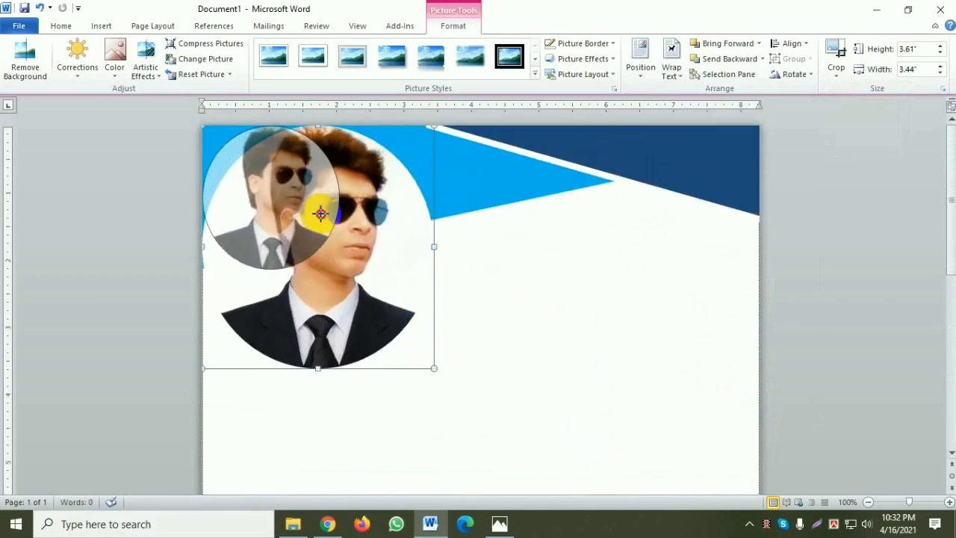
mouse_move(398, 298)
mouse_down()
mouse_move(282, 193)
mouse_move(381, 223)
mouse_move(352, 229)
mouse_up()
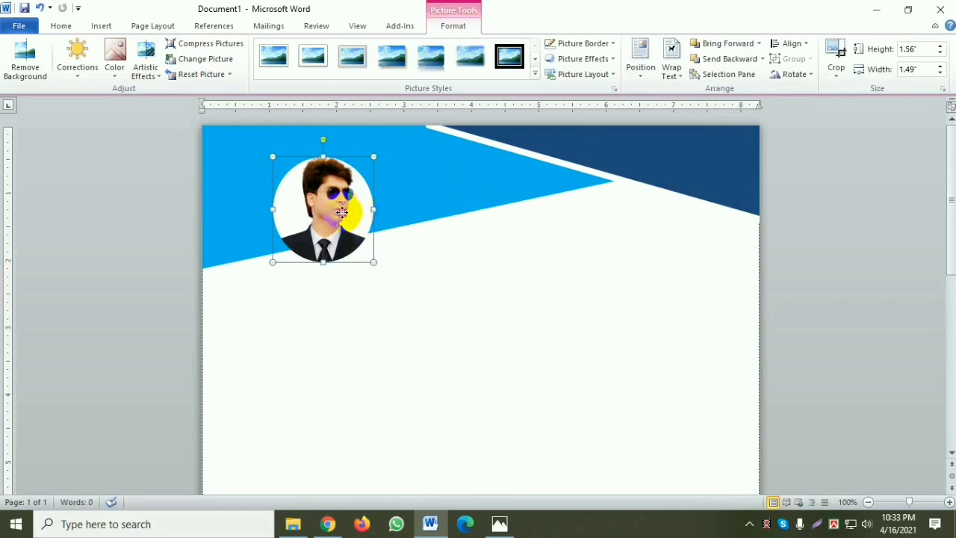
drag(372, 261, 385, 267)
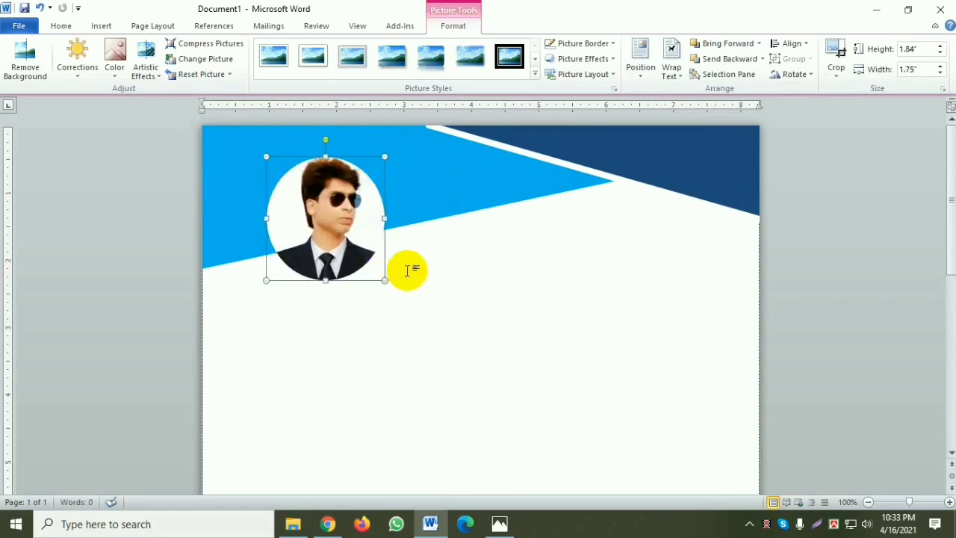
Deselect the photo and scroll through the page to review the layout
click(464, 276)
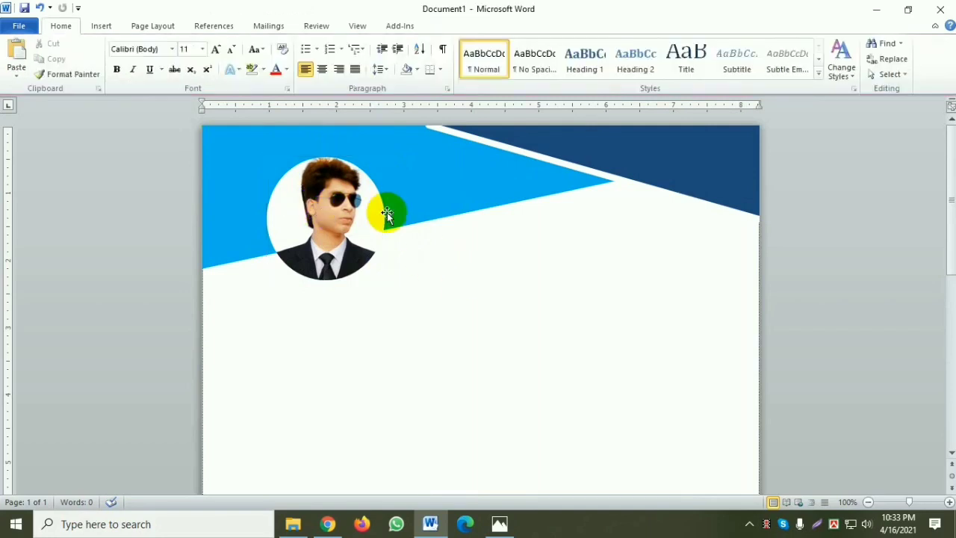
scroll(394, 215, down, 1)
scroll(394, 215, down, 1)
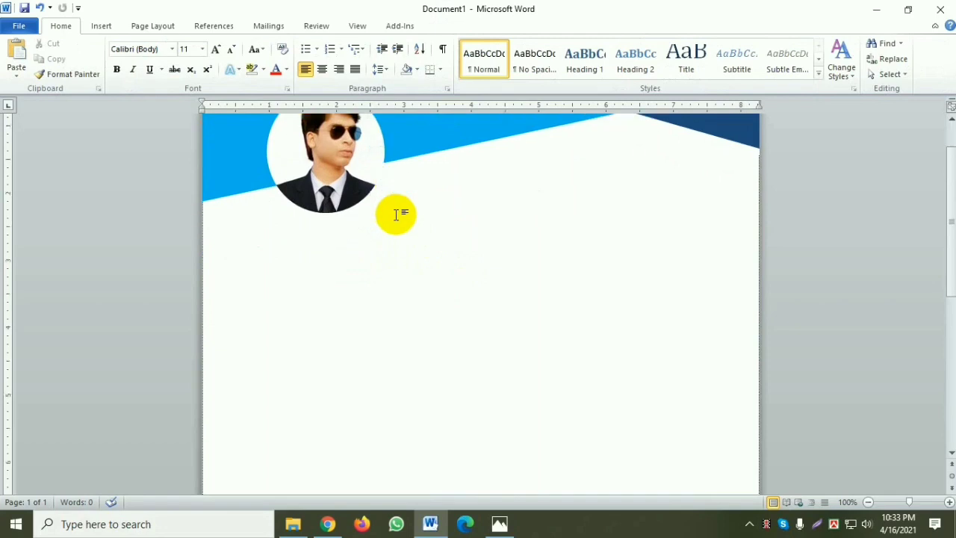
scroll(395, 214, down, 1)
scroll(396, 214, down, 1)
scroll(396, 214, down, 1)
scroll(396, 214, up, 2)
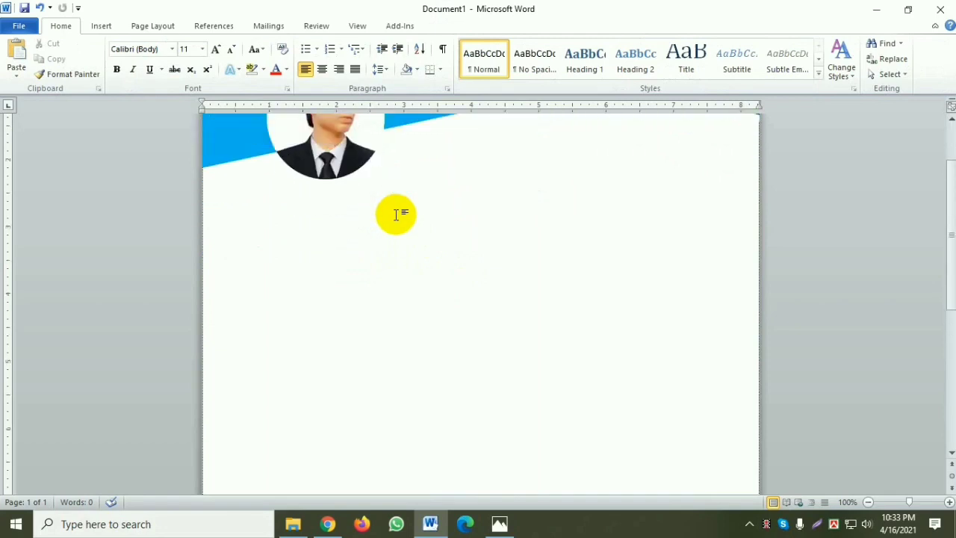
scroll(396, 215, up, 2)
scroll(396, 216, up, 1)
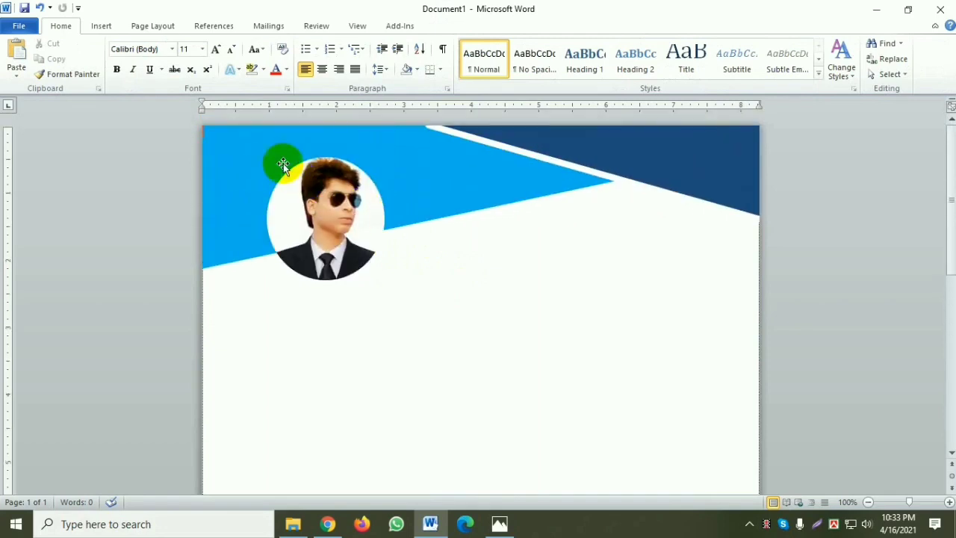
Draw a rectangle right of the portrait and make it hold text
click(98, 28)
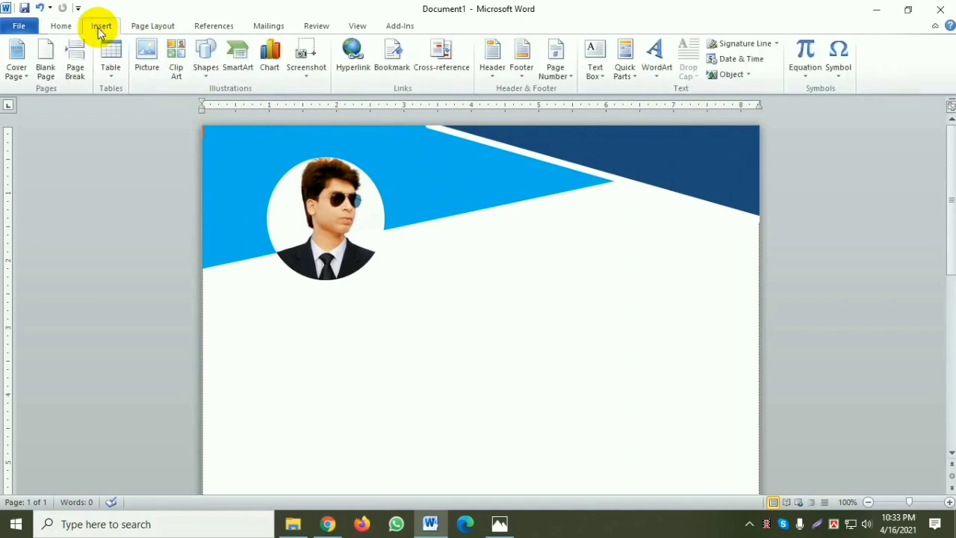
click(213, 74)
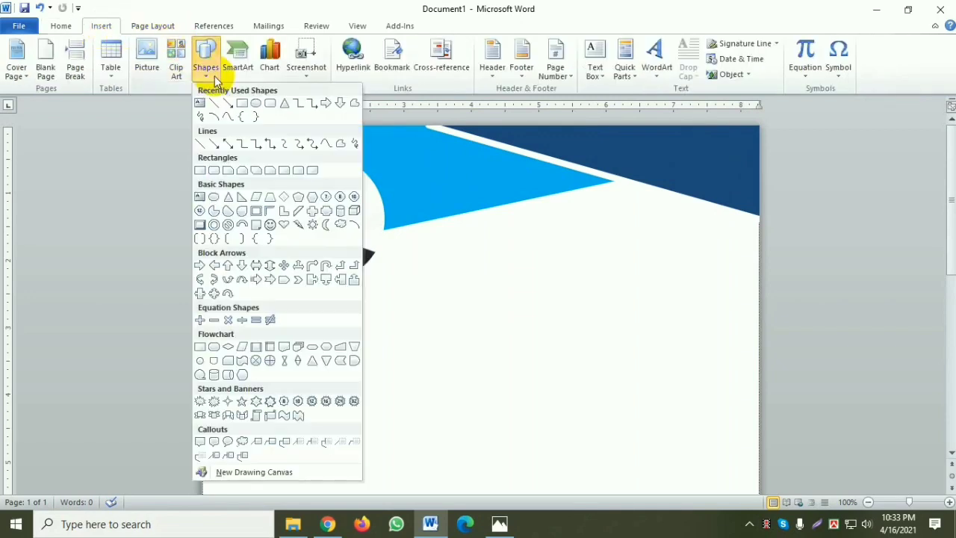
click(240, 104)
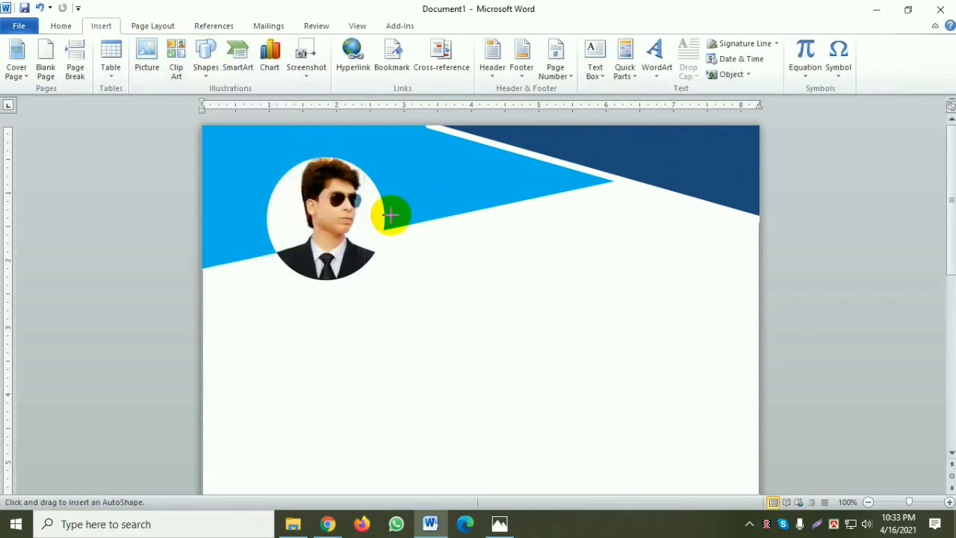
drag(543, 235, 718, 272)
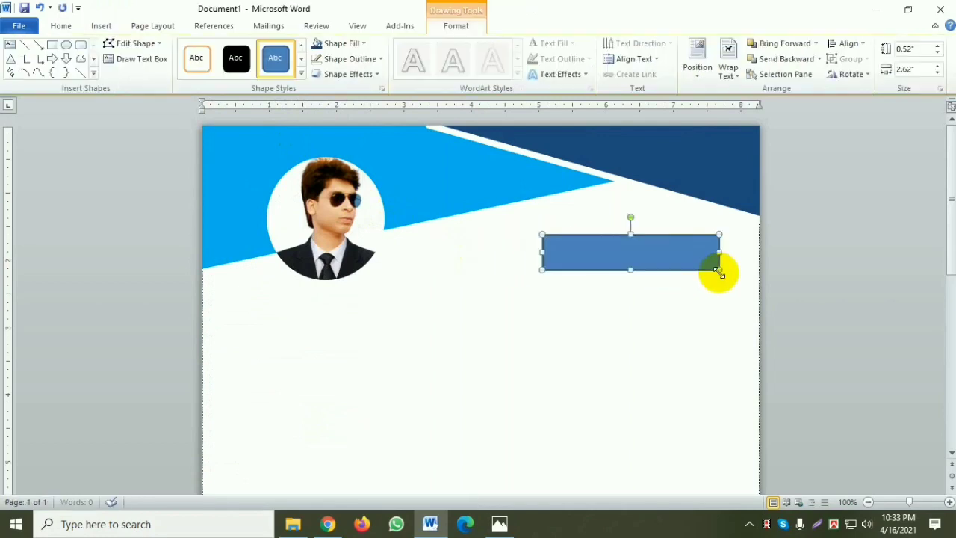
right_click(662, 256)
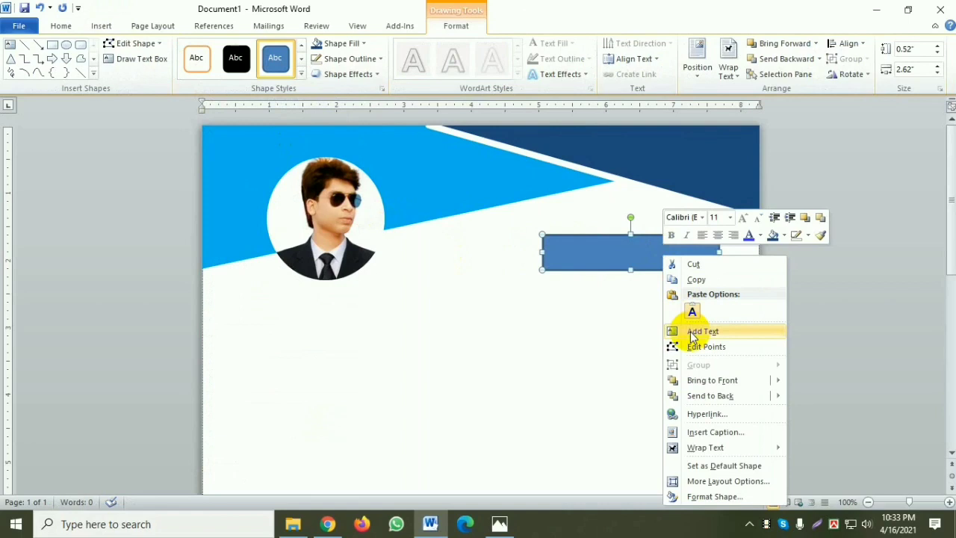
click(691, 333)
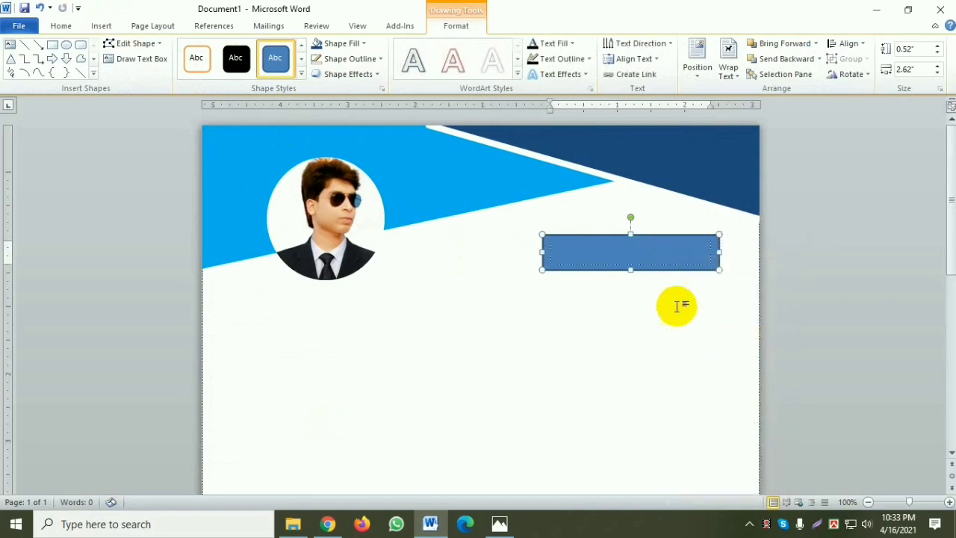
Set the rectangle to No Fill and No Outline
click(363, 44)
click(329, 162)
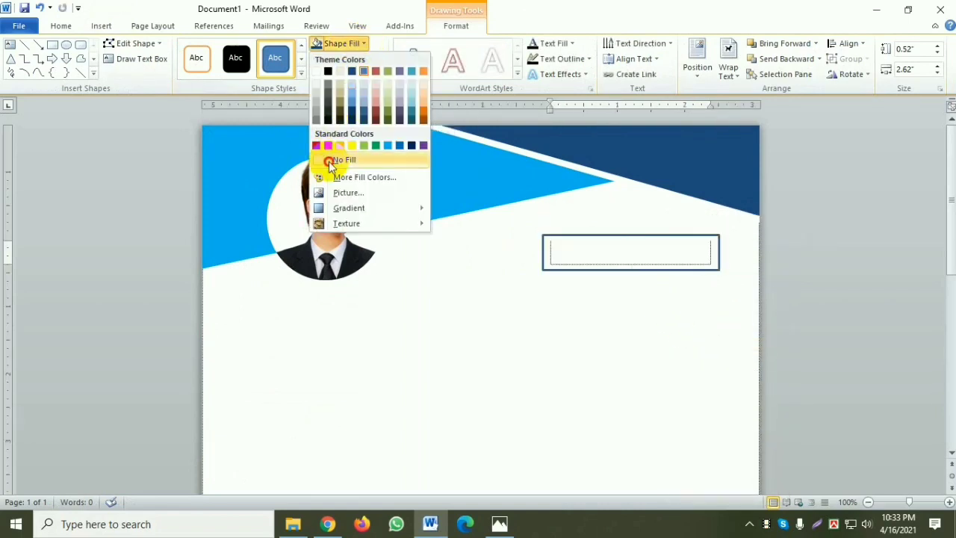
click(369, 59)
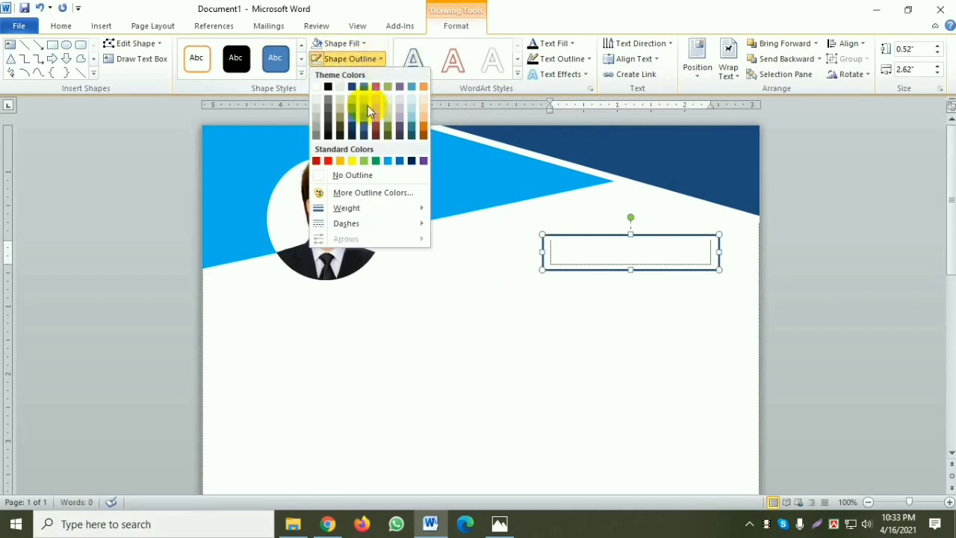
click(338, 174)
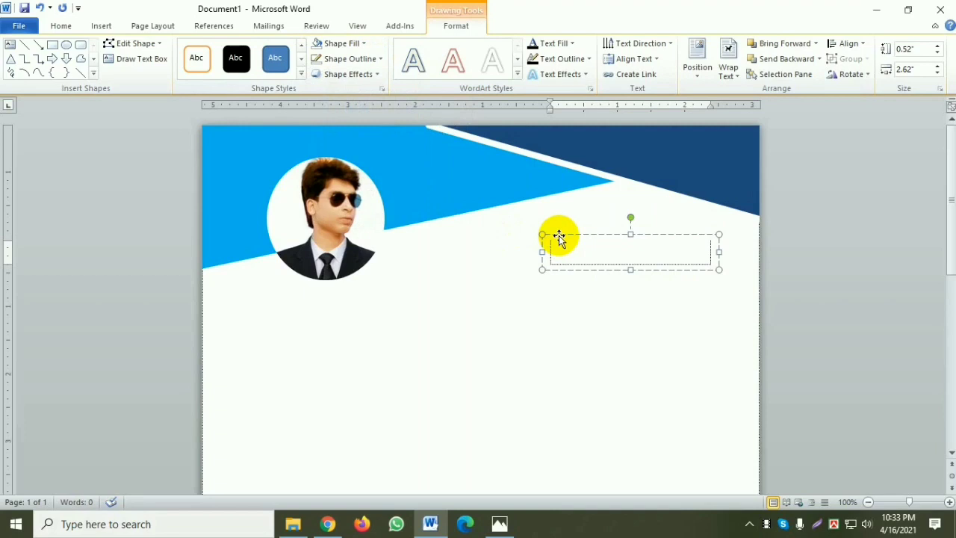
Paste CURICULUM VITAE into the text box and shift the box slightly higher
click(559, 235)
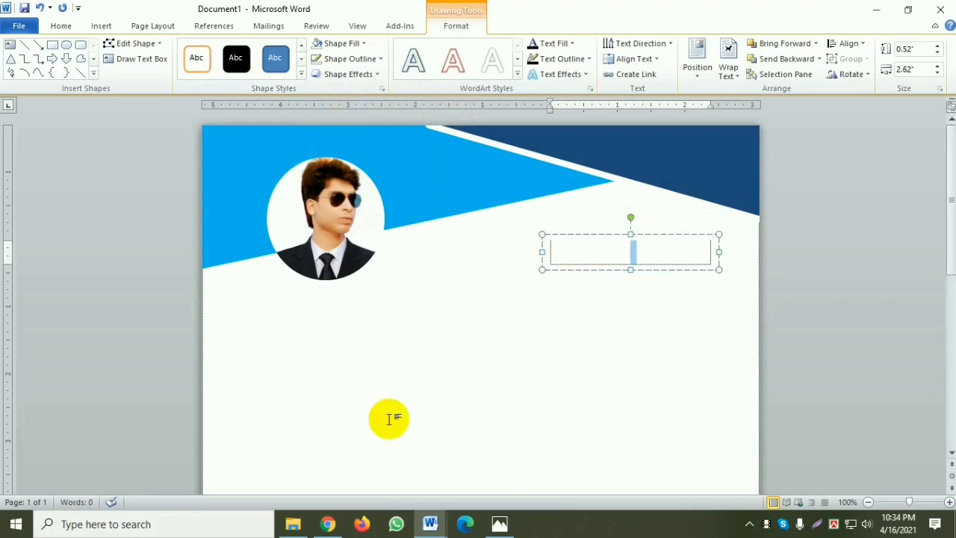
click(649, 247)
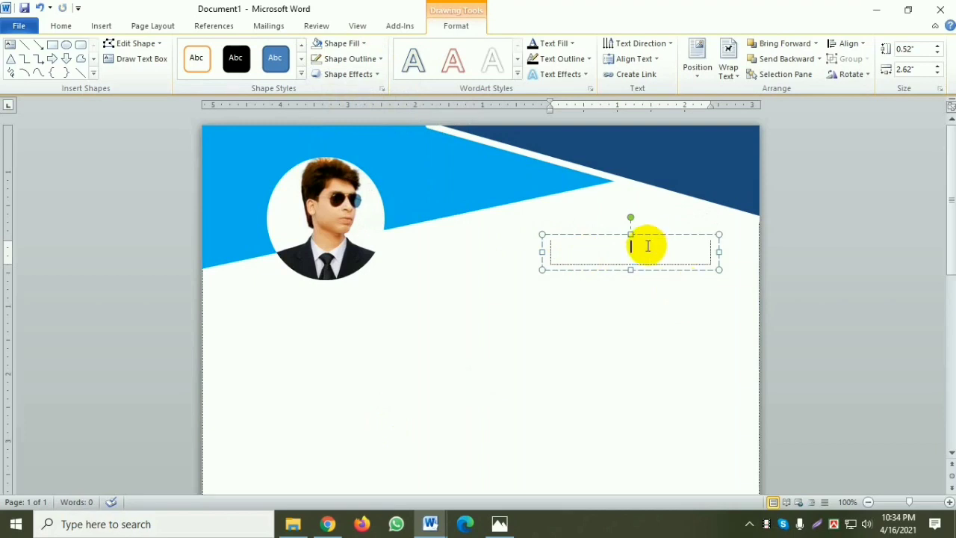
text(CURICULUM VITAE)
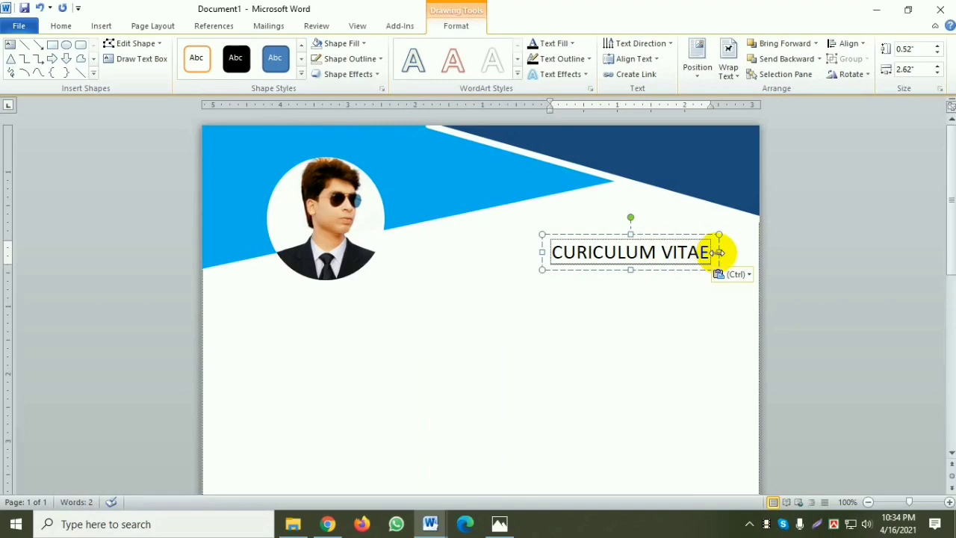
click(718, 252)
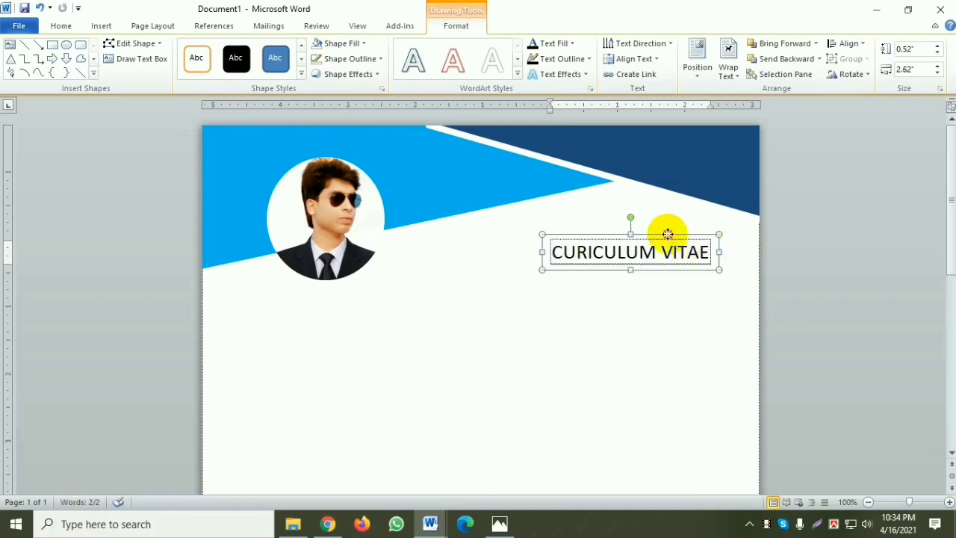
drag(668, 235, 668, 224)
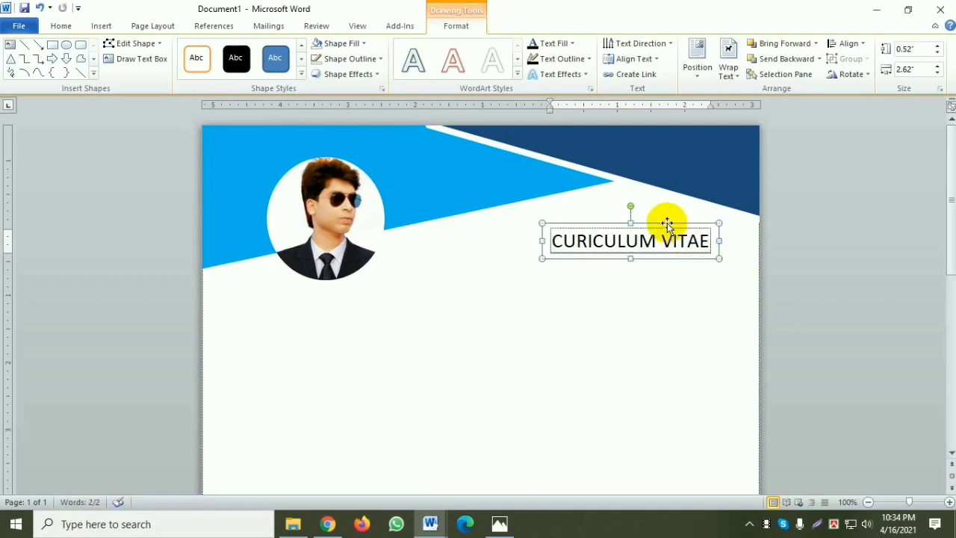
Duplicate the box just below and replace its text with the person's name
ctrl+drag(667, 222, 670, 265)
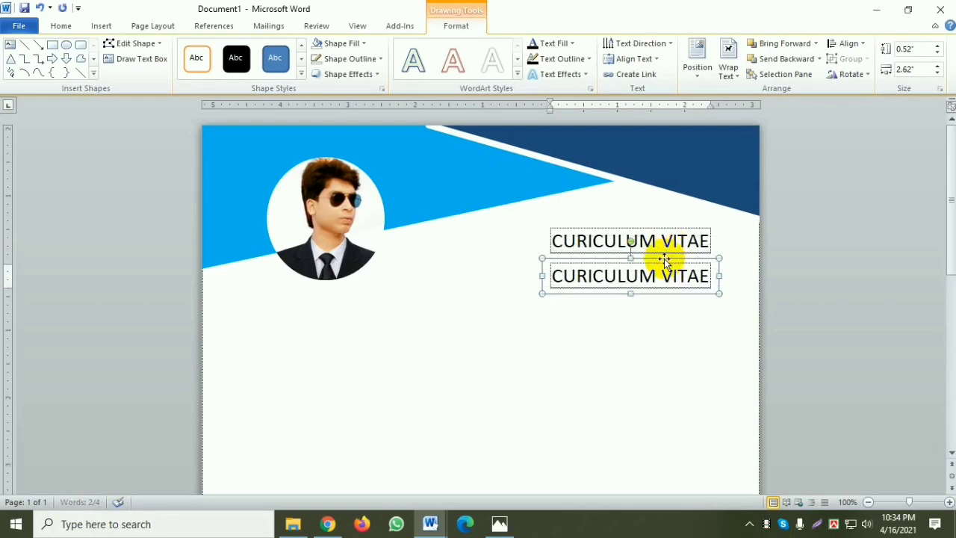
drag(665, 262, 566, 273)
key(Delete)
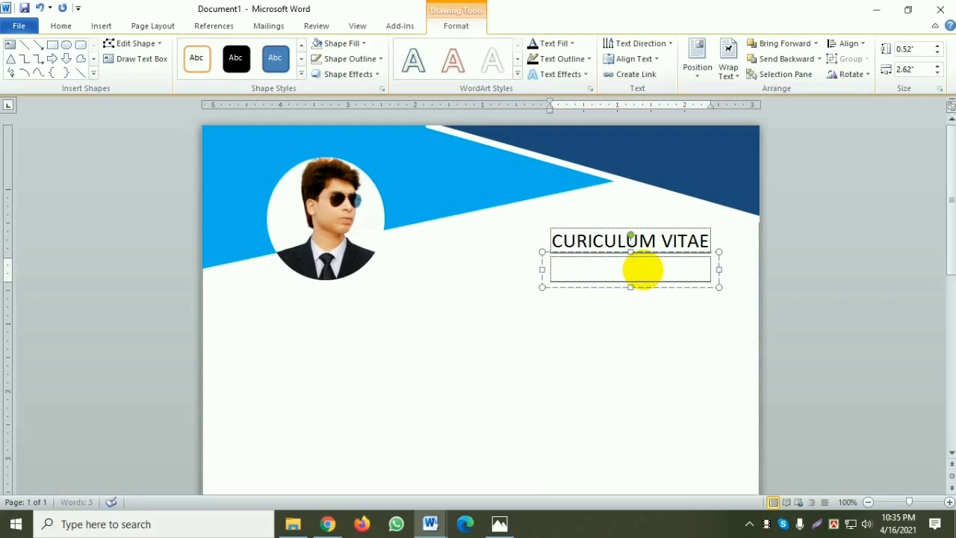
text(NH)
text(. T)
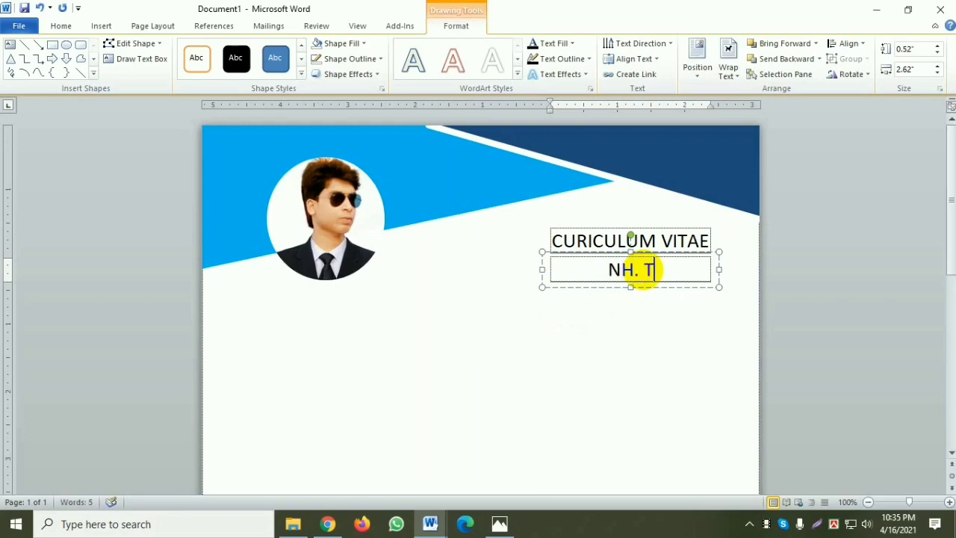
text(UHINM)
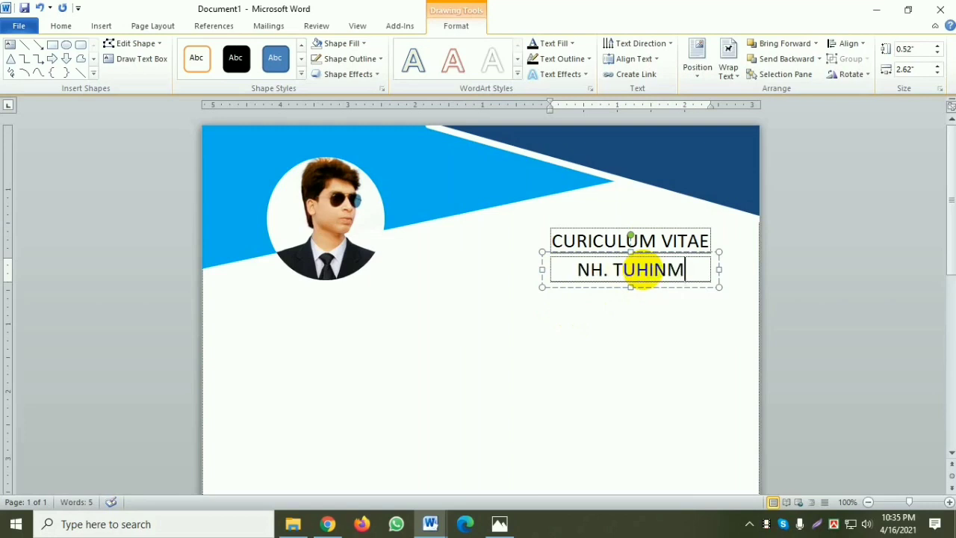
key(BackSpace)
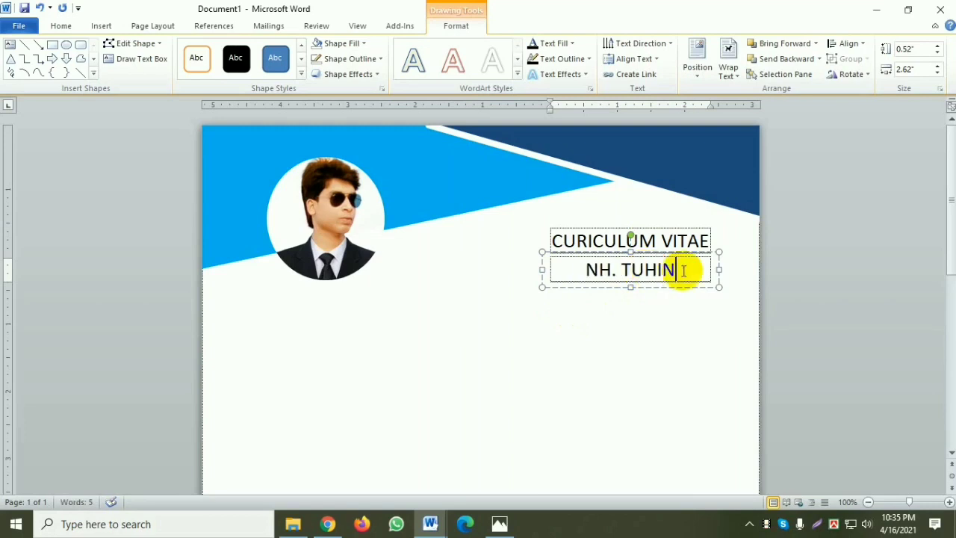
drag(683, 271, 591, 271)
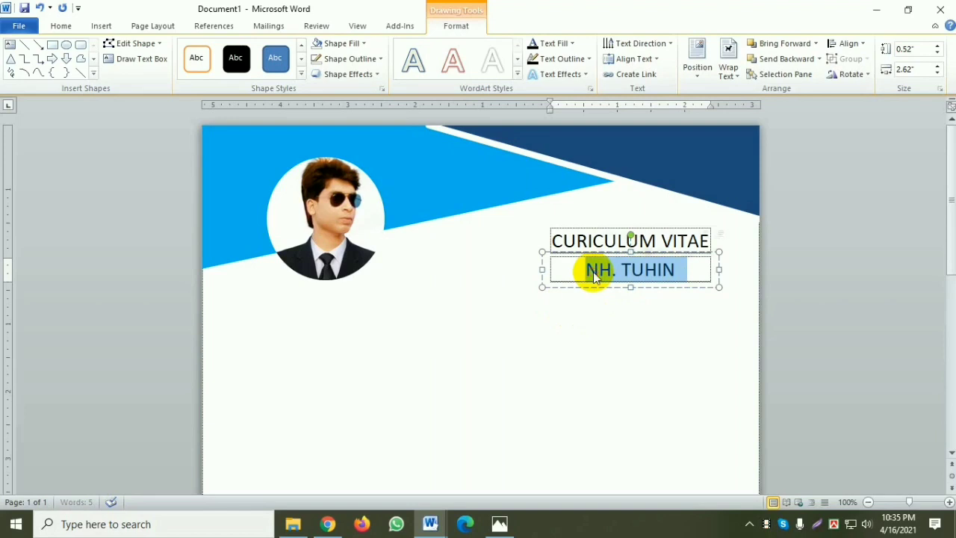
Make the name bold at 40 pt and widen its box to fit
click(60, 25)
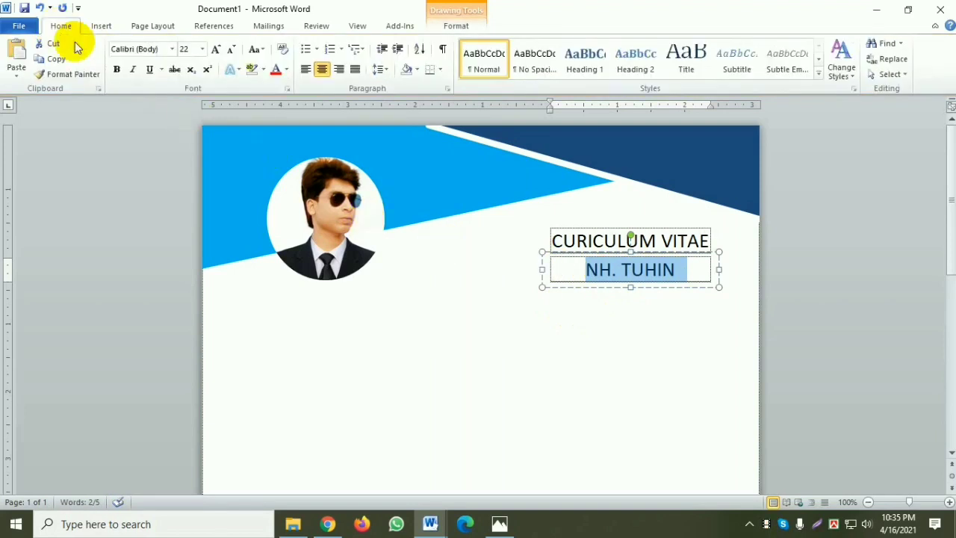
click(118, 68)
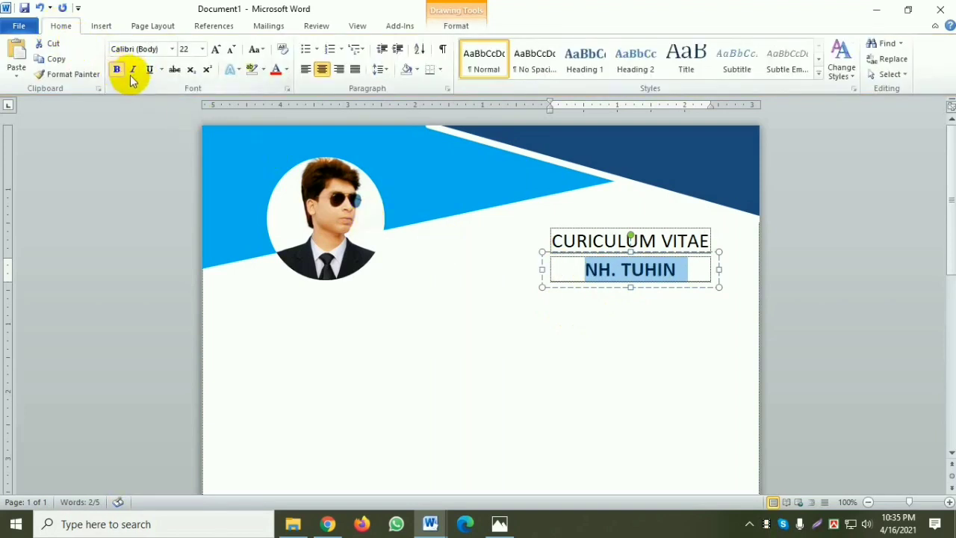
key(ctrl+bracketright)
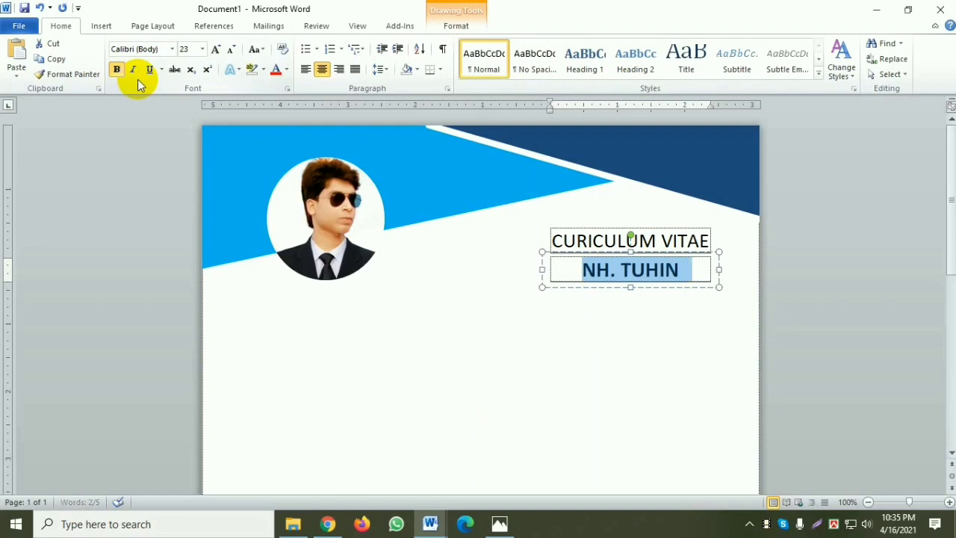
key(ctrl+bracketright)
key(ctrl+bracketright)
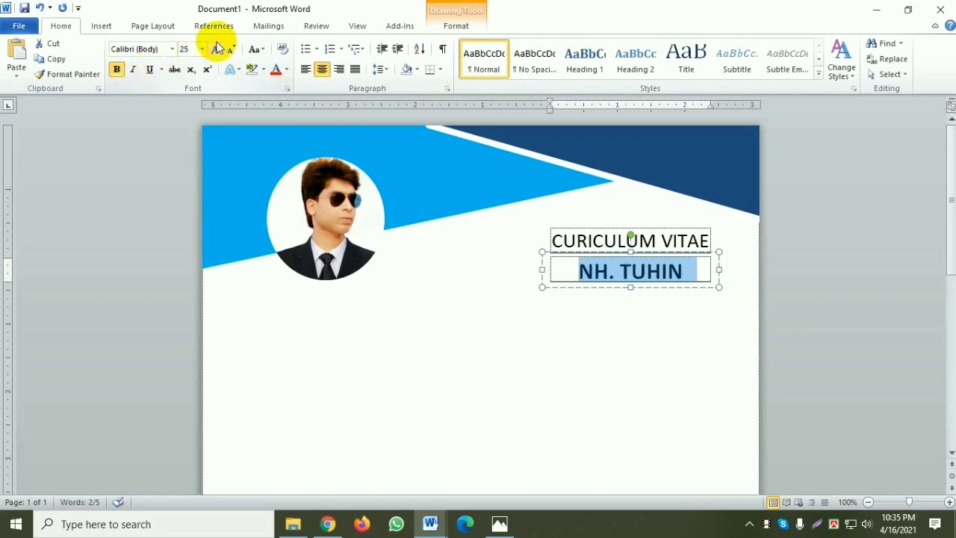
click(202, 49)
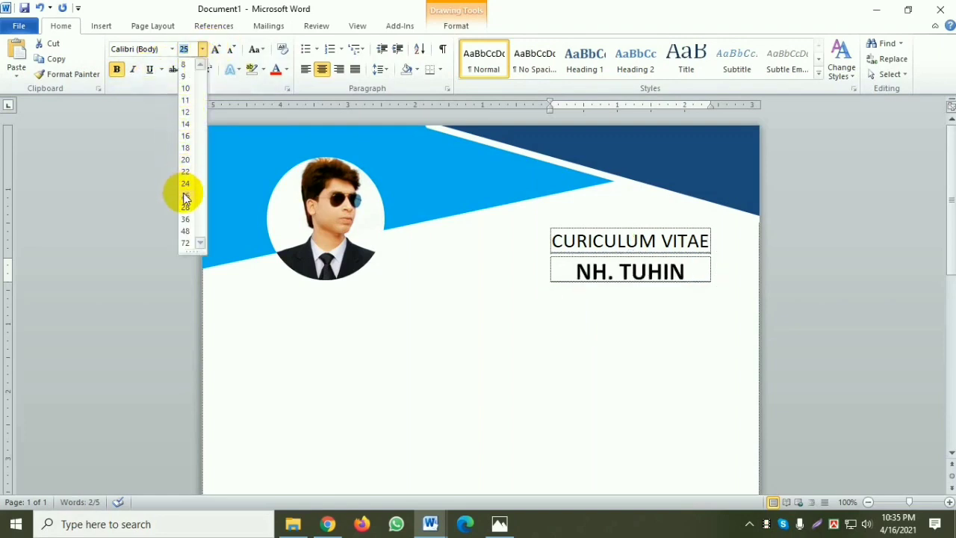
click(186, 232)
drag(541, 268, 506, 269)
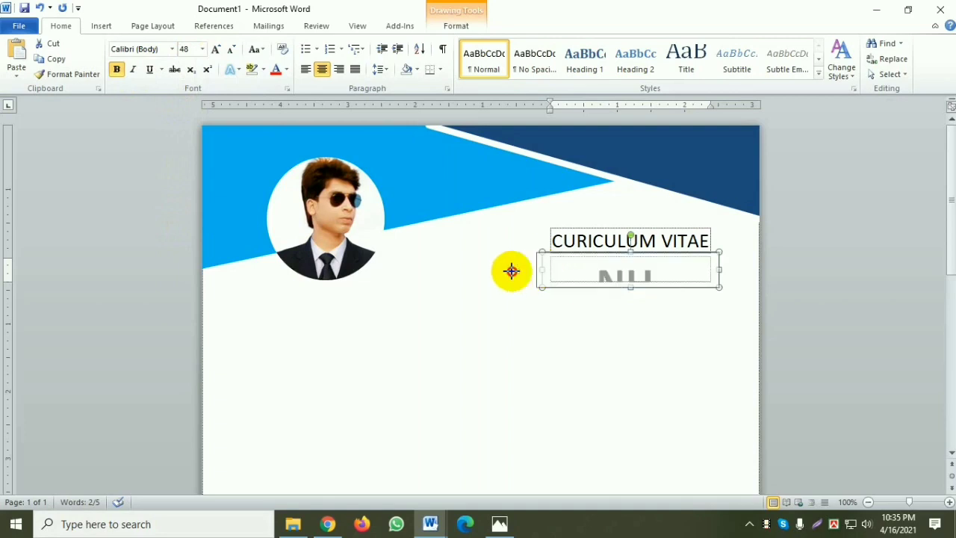
drag(611, 286, 610, 315)
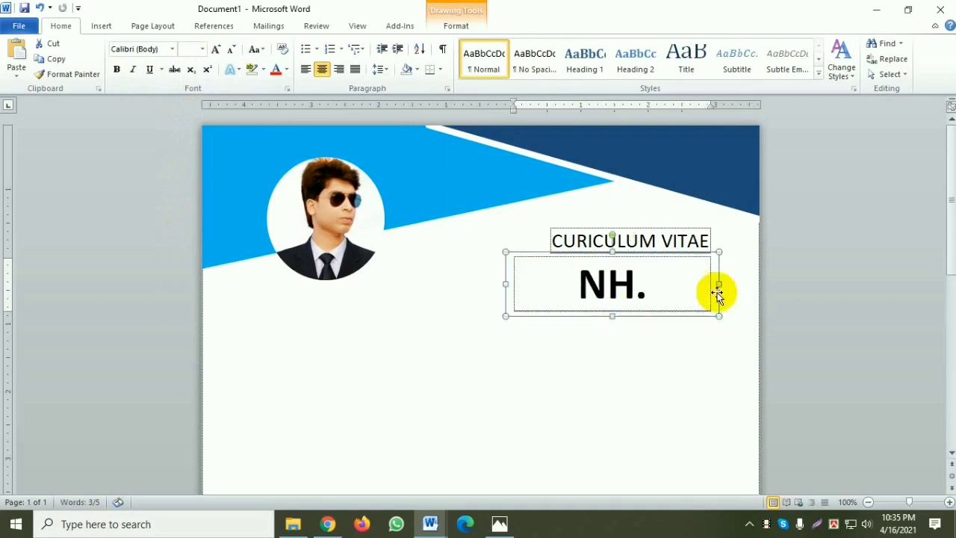
mouse_move(718, 283)
mouse_down()
mouse_move(756, 284)
mouse_move(531, 287)
mouse_up()
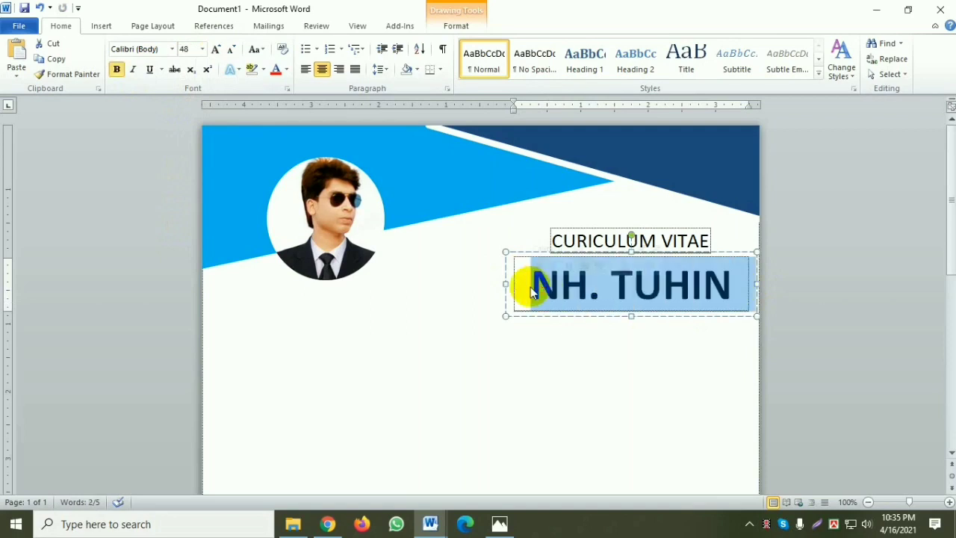
click(202, 48)
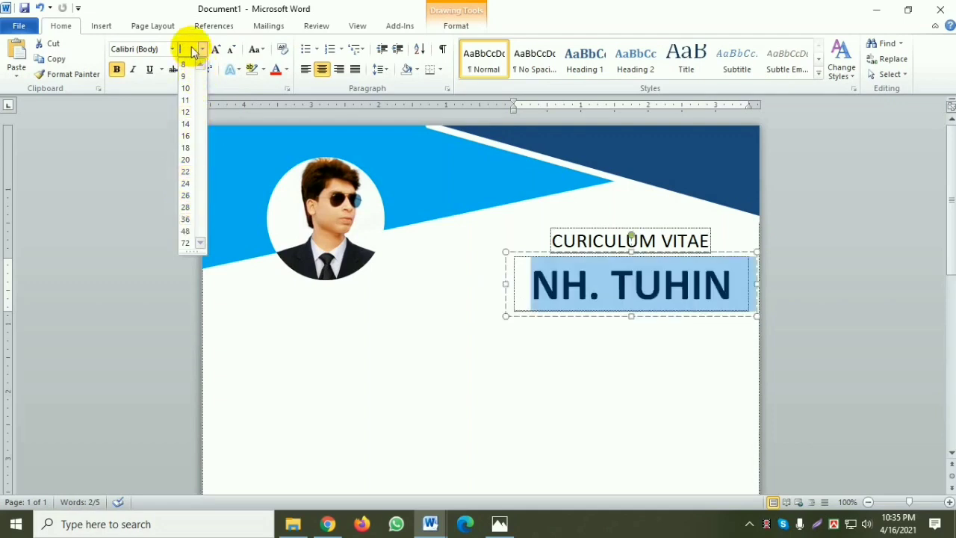
text(40)
key(Return)
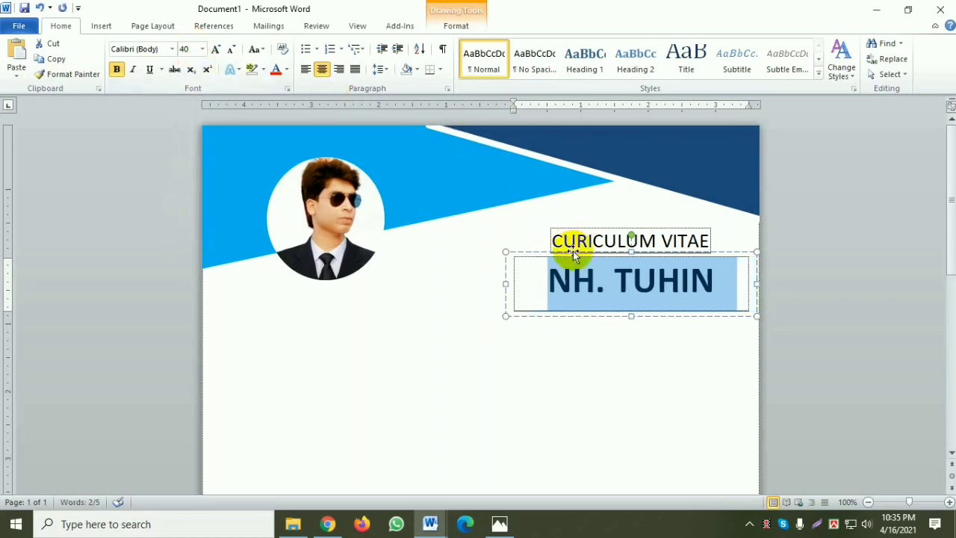
Nudge the name box up snugly beneath the CURICULUM VITAE heading
drag(572, 251, 566, 251)
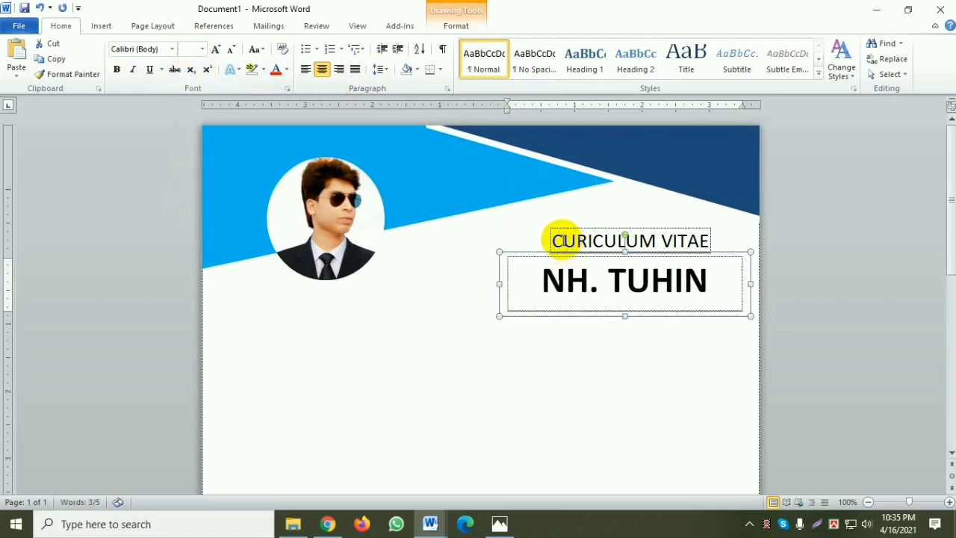
key(Up)
key(Up)
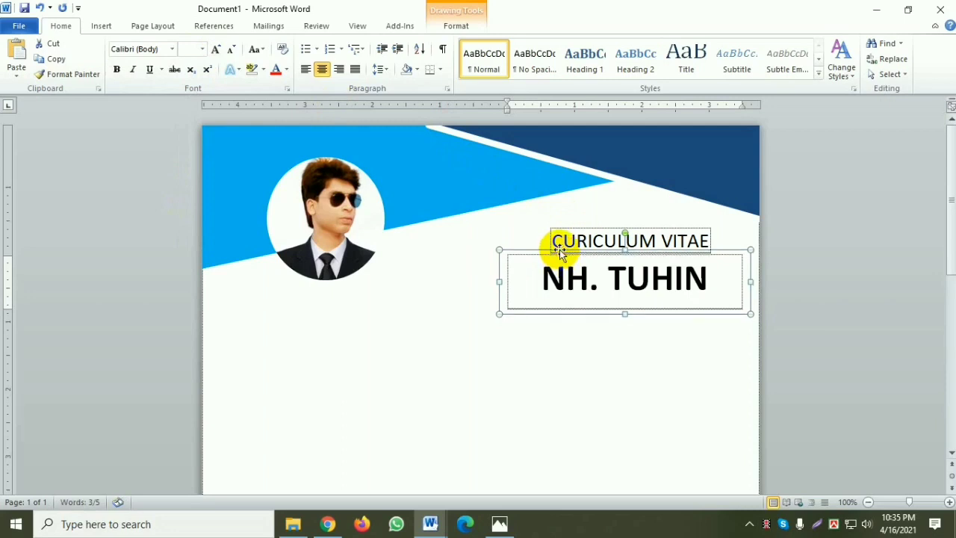
key(Up)
key(Up)
key(Up)
key(Up)
key(Up)
key(Up)
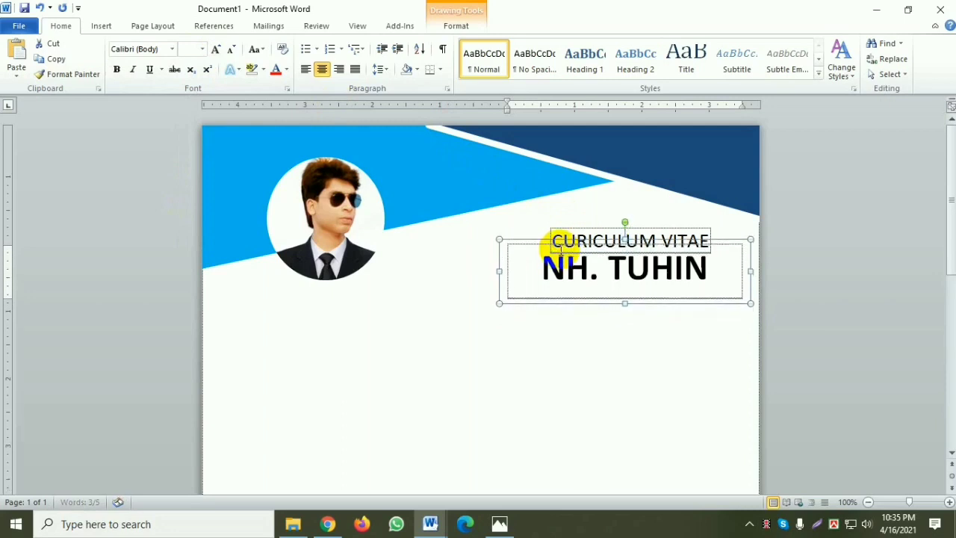
key(Up)
key(Right)
key(Right)
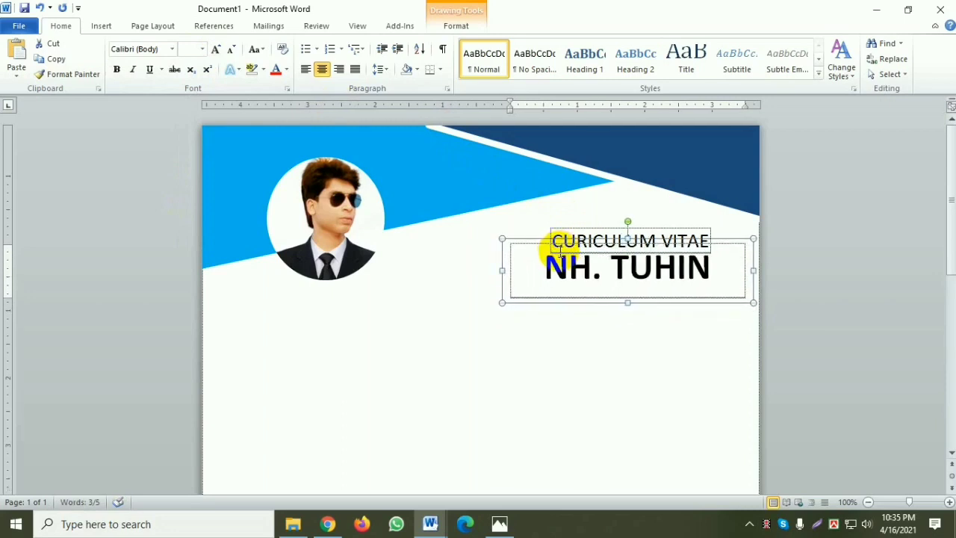
click(566, 318)
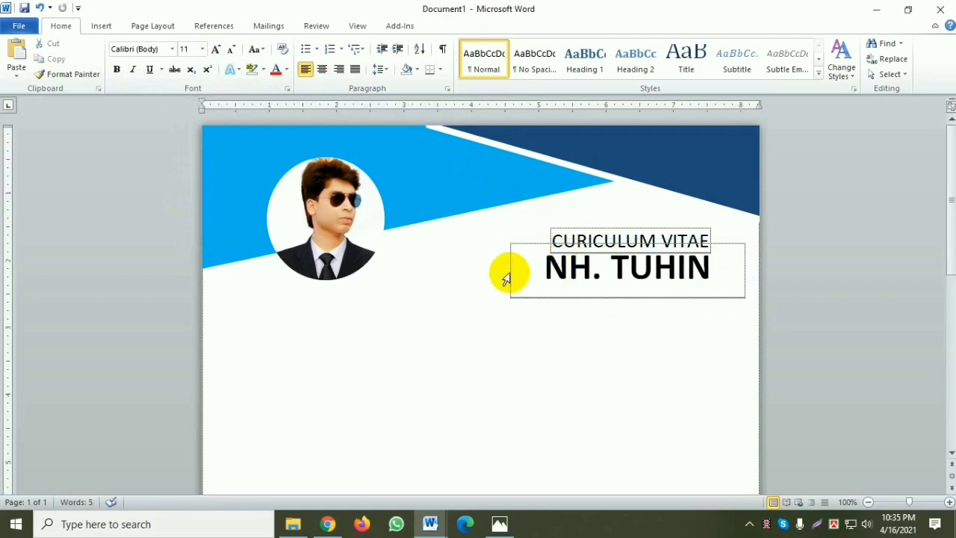
Draw a straight vertical line down the page below the header
scroll(510, 270, down, 1)
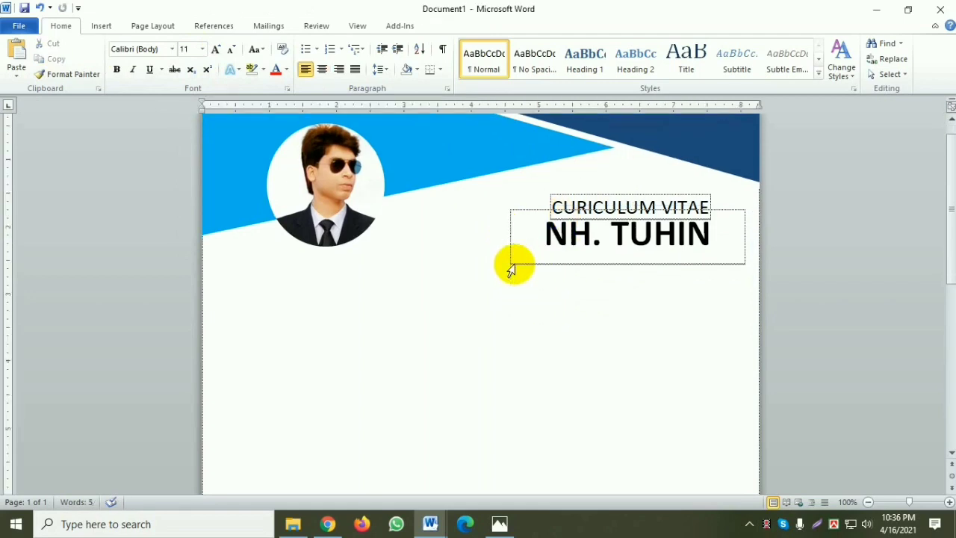
scroll(511, 270, down, 1)
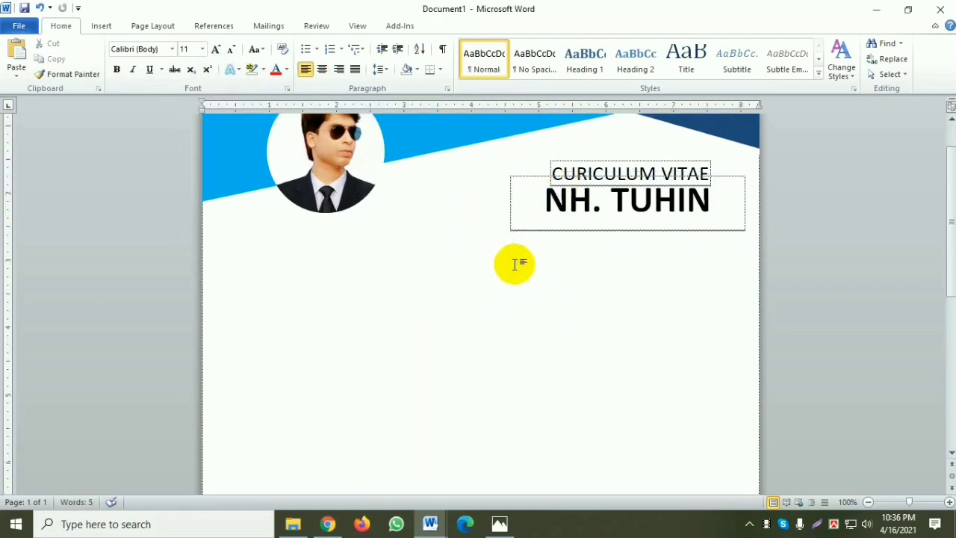
click(102, 27)
click(206, 77)
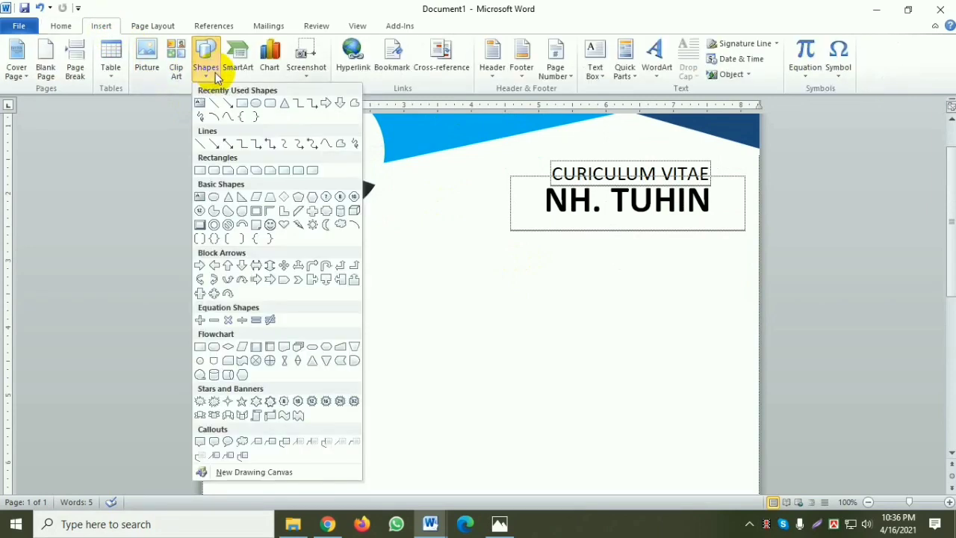
click(208, 102)
scroll(485, 240, down, 1)
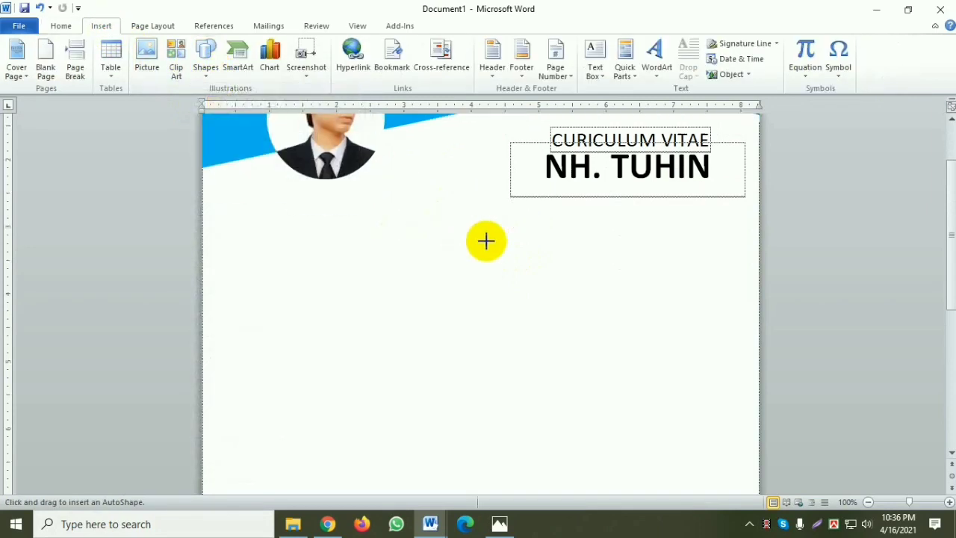
scroll(485, 241, down, 1)
scroll(485, 241, down, 1)
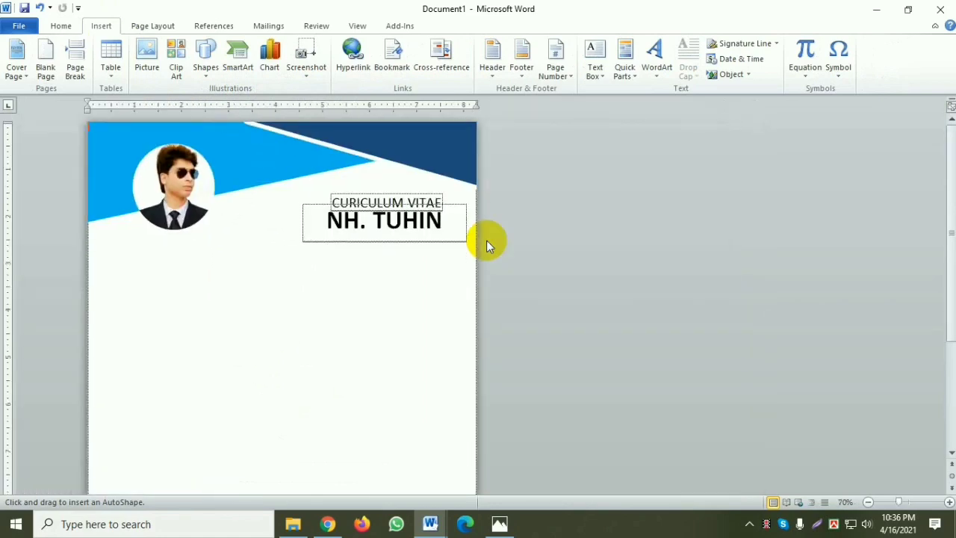
scroll(486, 242, down, 1)
scroll(448, 251, down, 1)
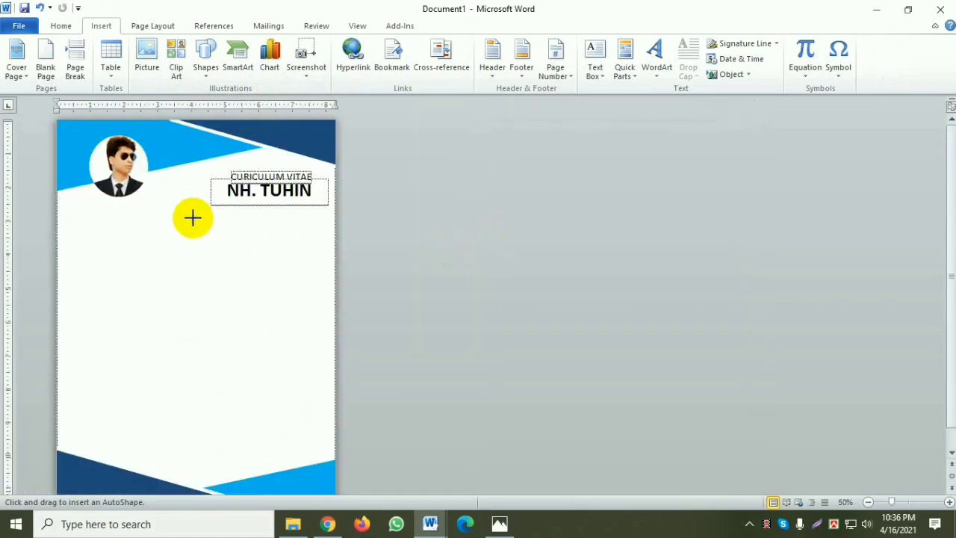
drag(193, 214, 195, 476)
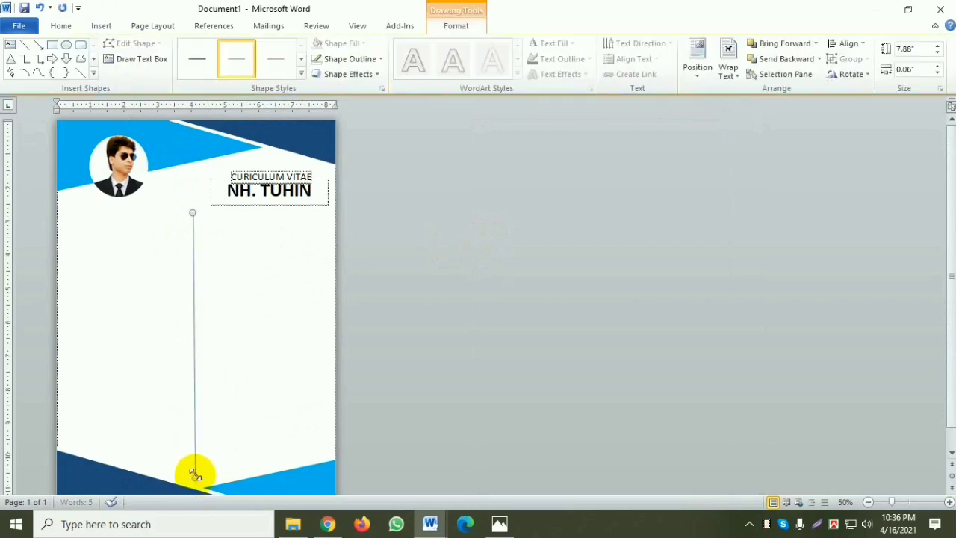
Give the line the plain dark shape style and a 1½ pt outline weight
click(197, 69)
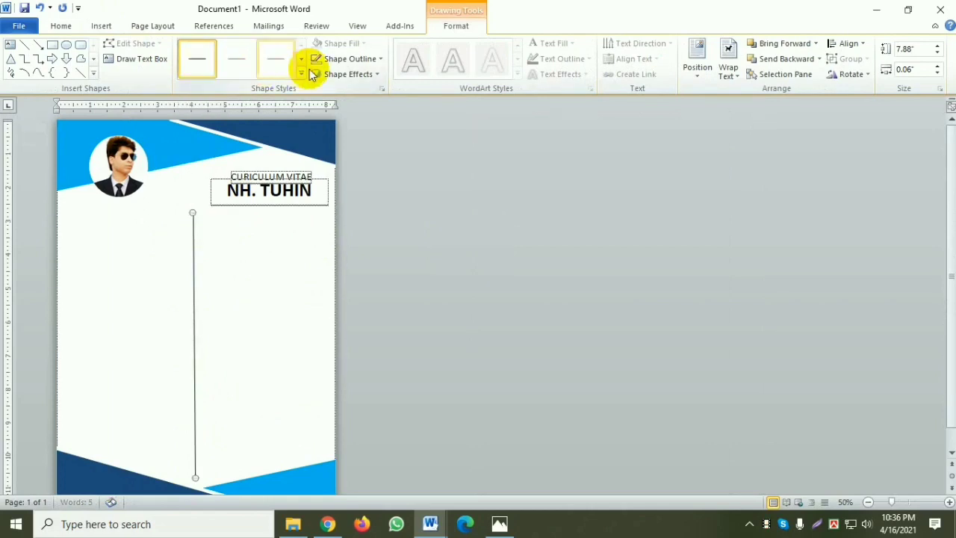
click(378, 60)
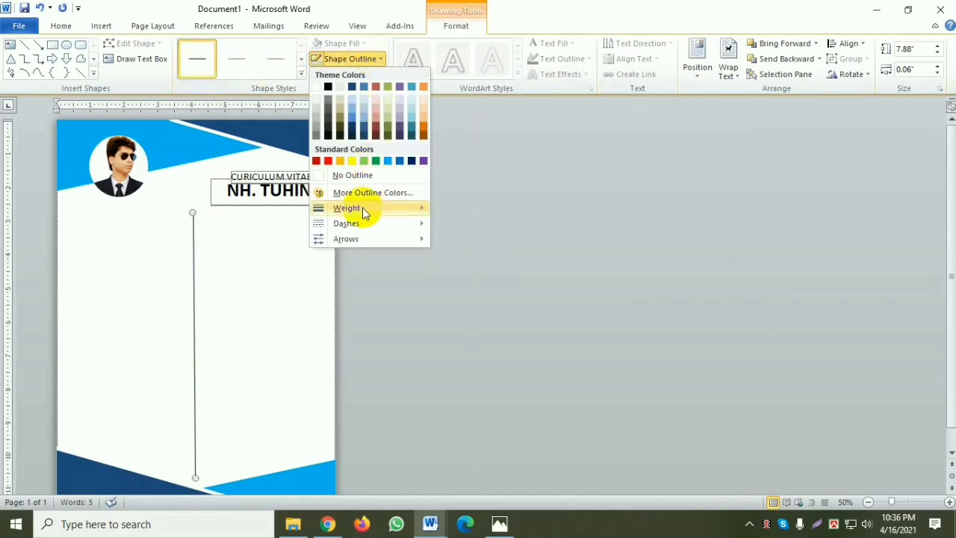
mouse_move(366, 208)
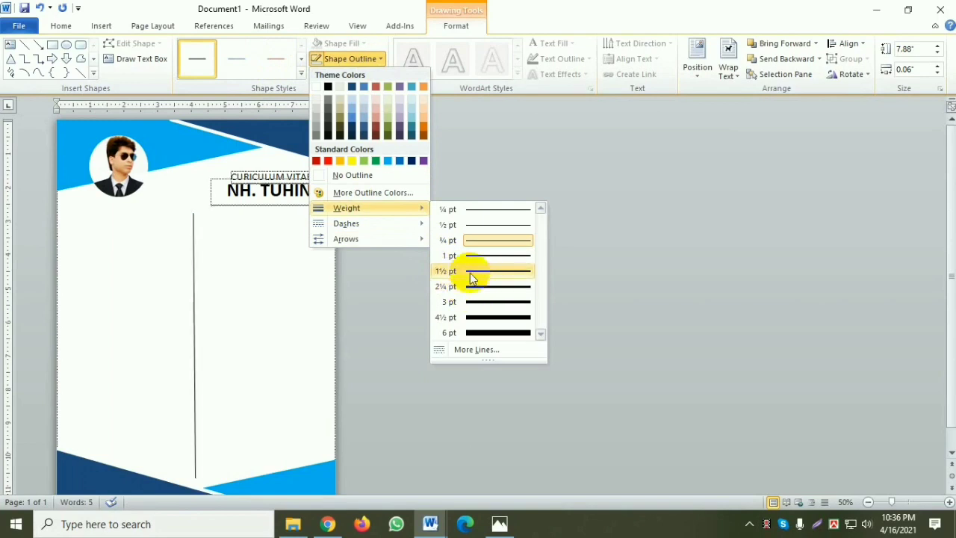
click(470, 272)
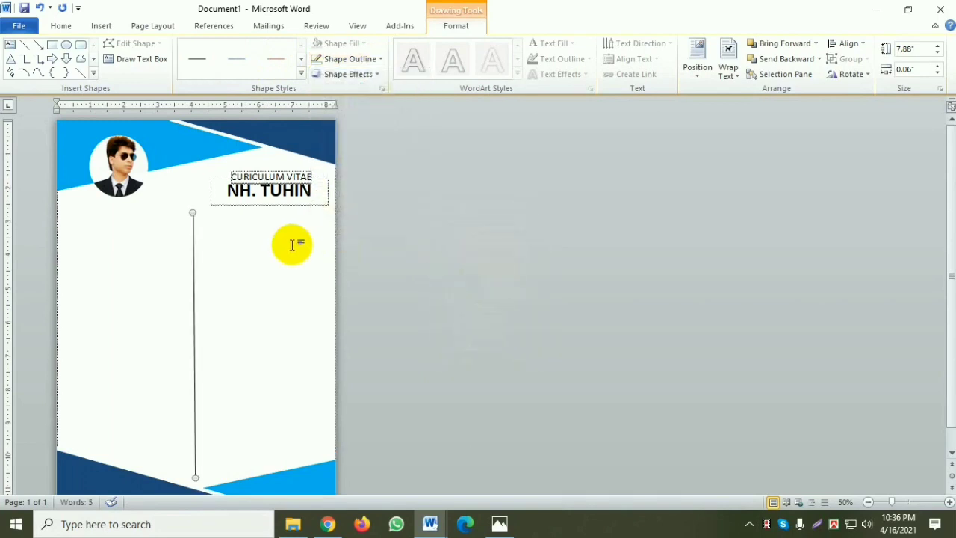
scroll(292, 243, up, 2)
scroll(291, 243, up, 2)
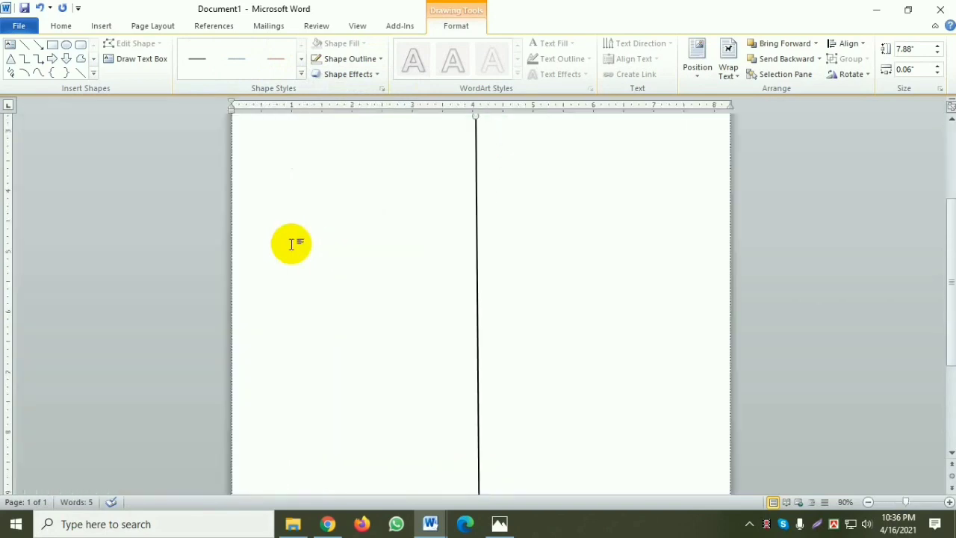
scroll(291, 240, up, 1)
scroll(295, 240, up, 2)
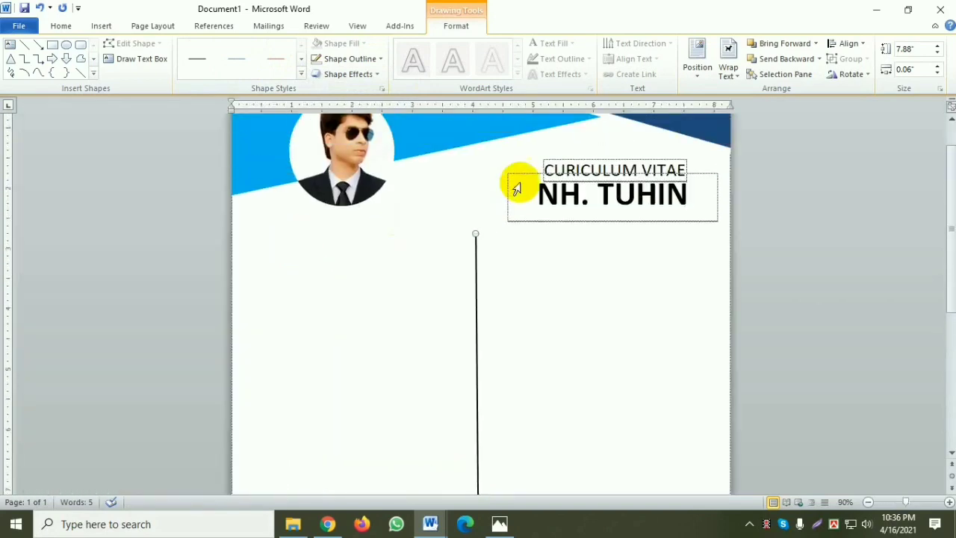
Copy the CURICULUM VITAE box below the photo and retype its text as PRPFILE
click(568, 157)
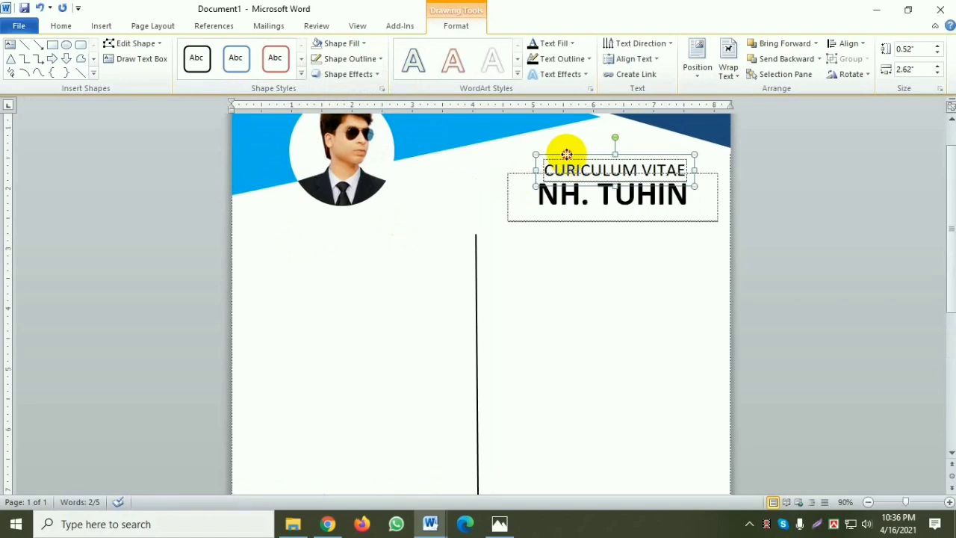
drag(567, 154, 276, 229)
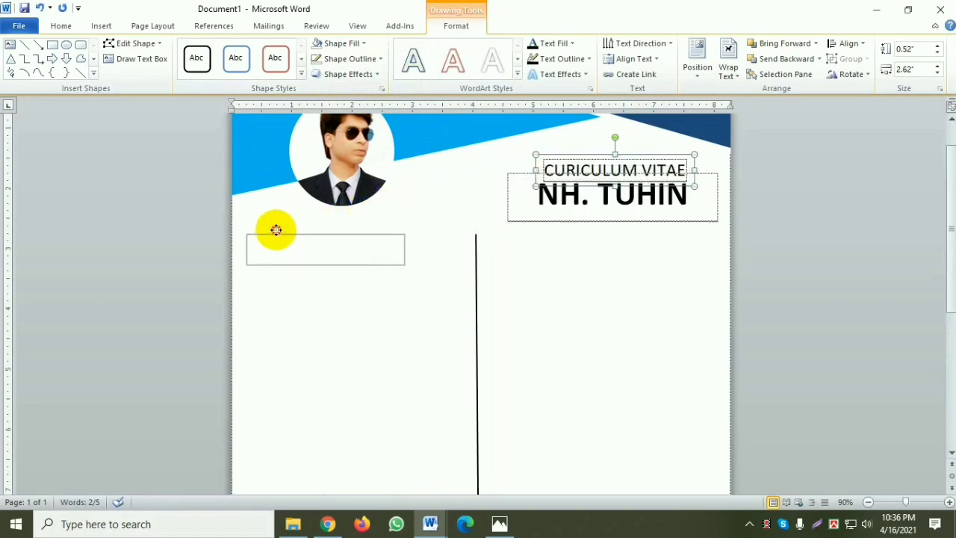
drag(276, 229, 276, 230)
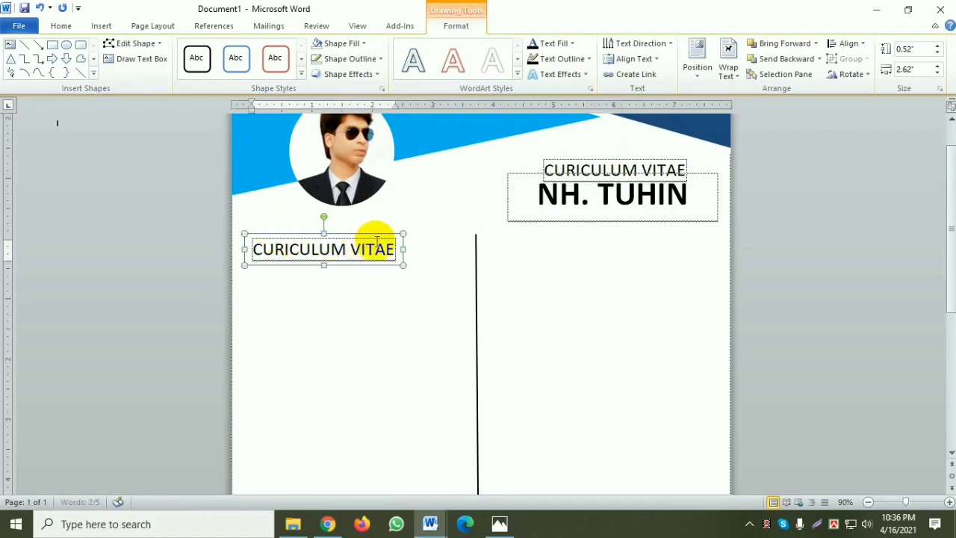
drag(395, 249, 256, 252)
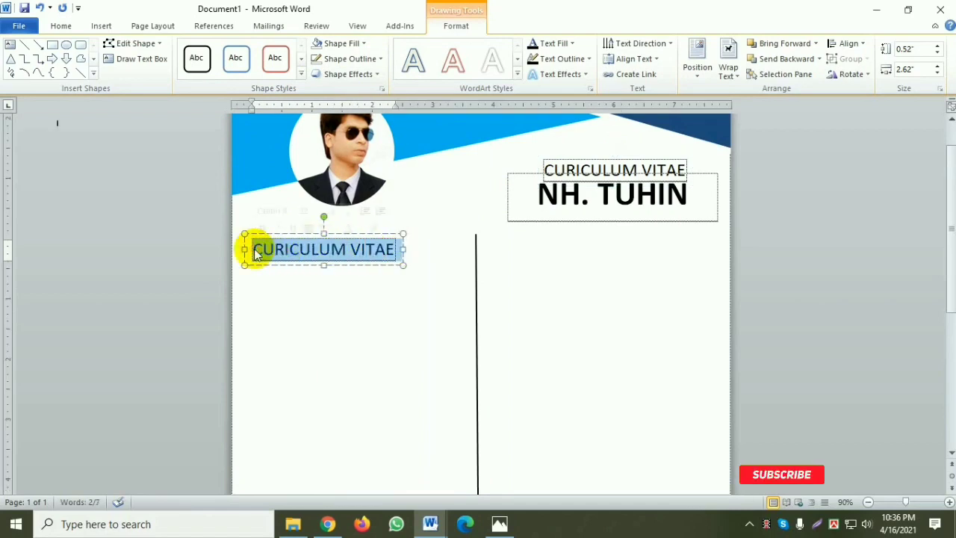
key(BackSpace)
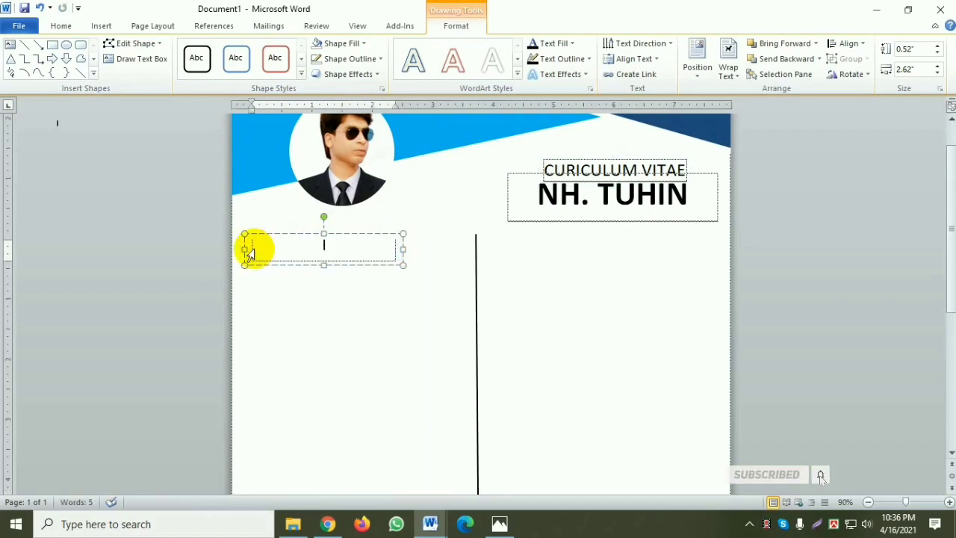
text(Pr)
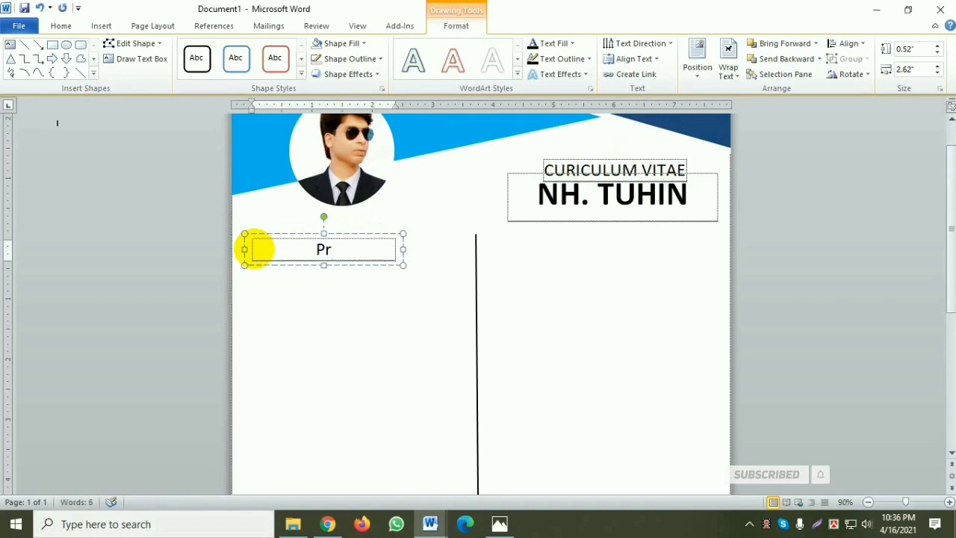
key(BackSpace)
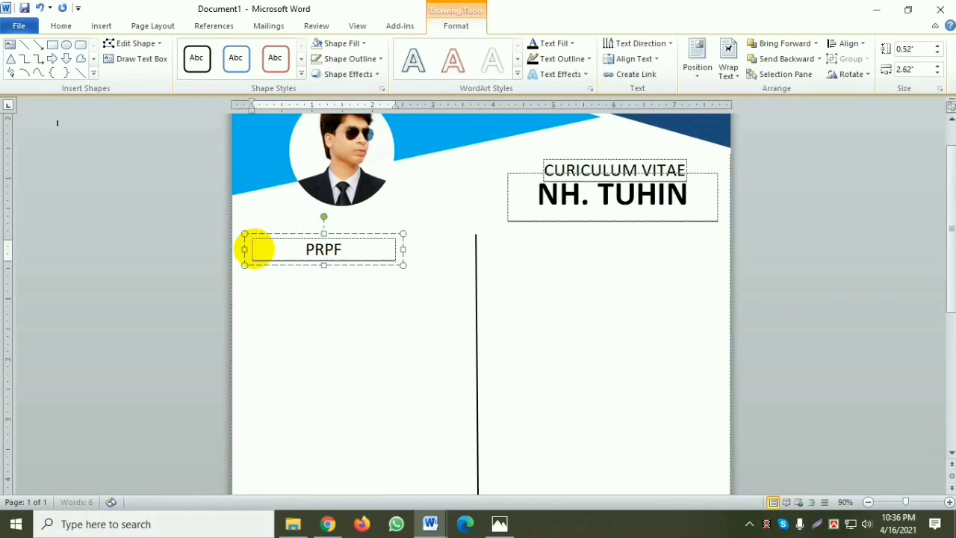
text(ILE)
click(298, 228)
scroll(299, 228, up, 2)
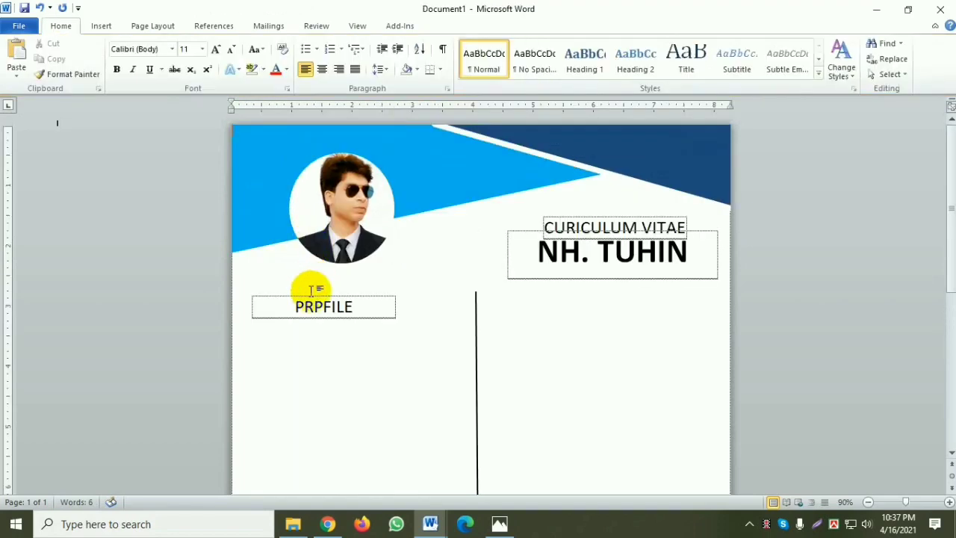
Make the PRPFILE heading text bold and blue
drag(373, 309, 273, 316)
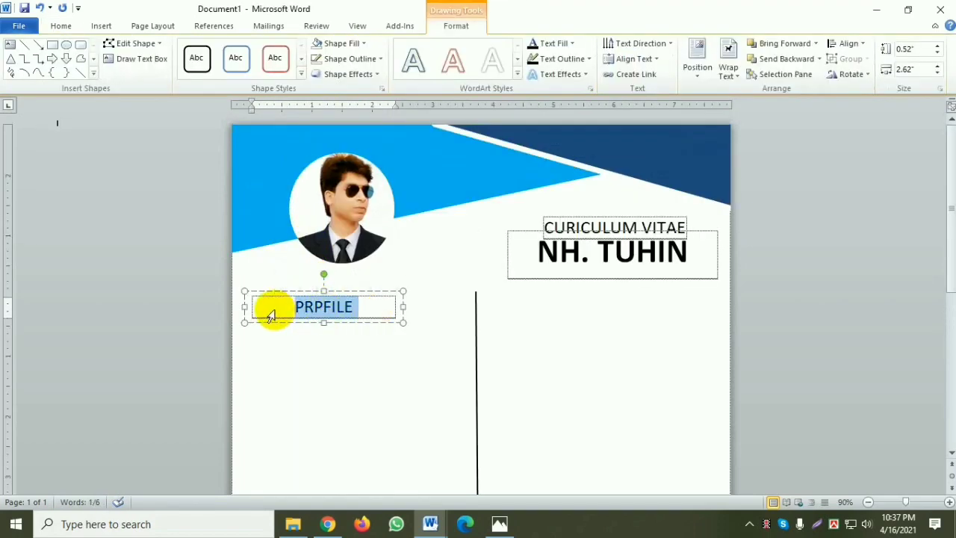
key(ctrl+b)
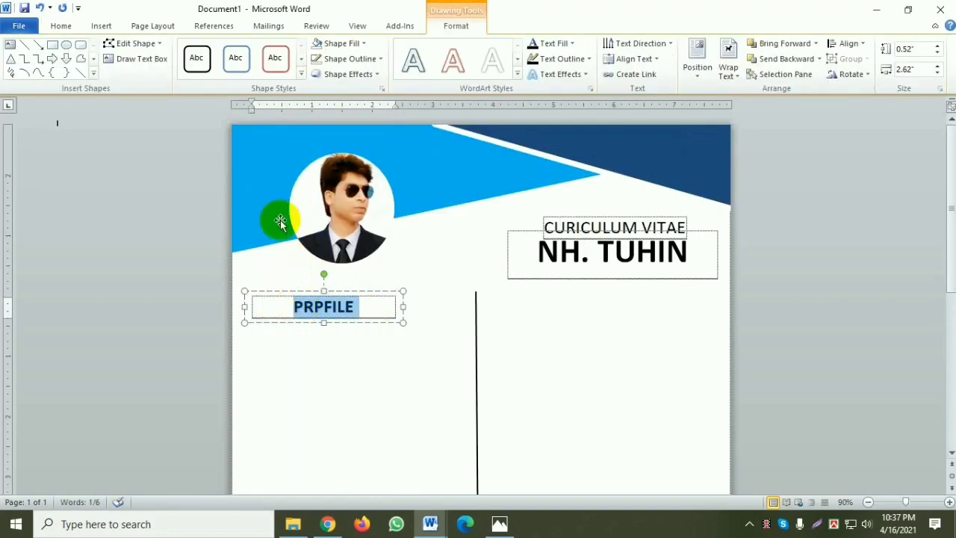
click(60, 25)
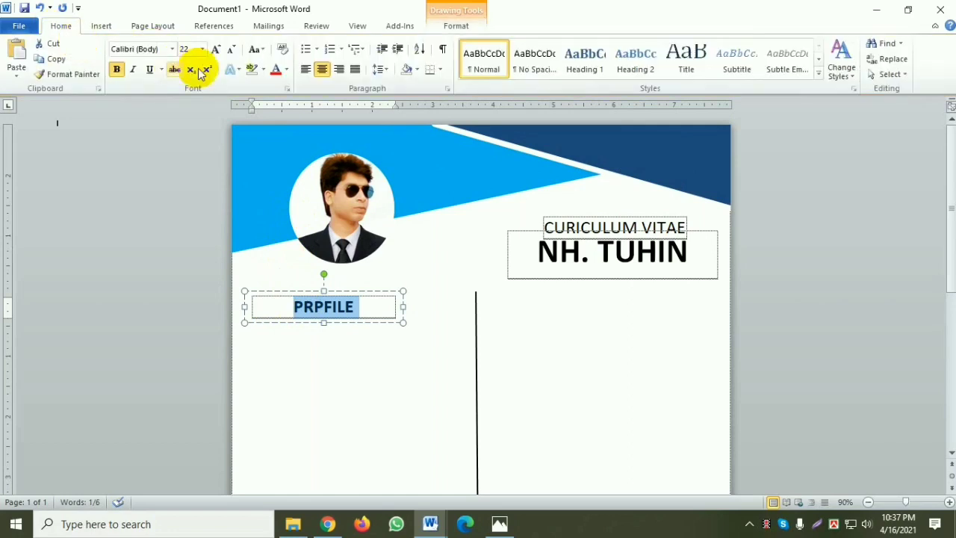
click(287, 69)
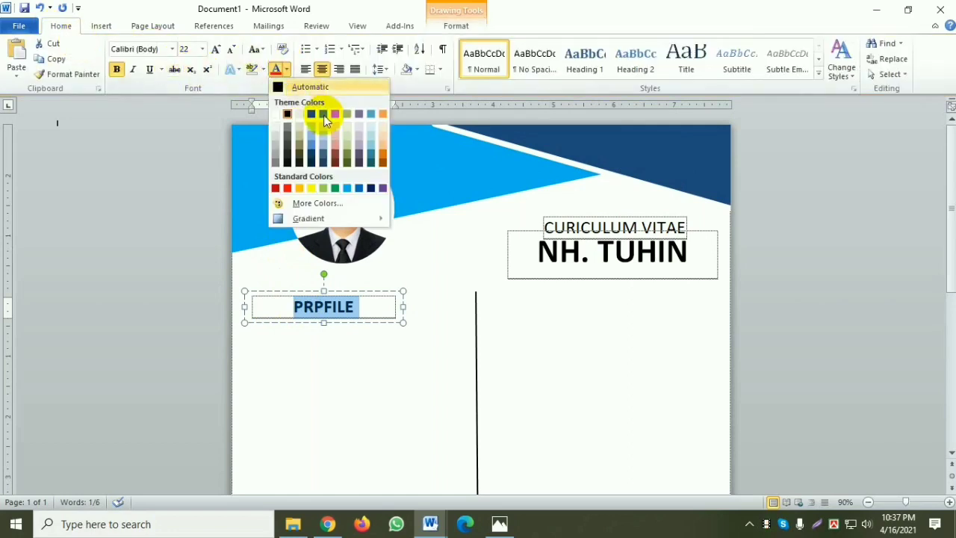
click(344, 190)
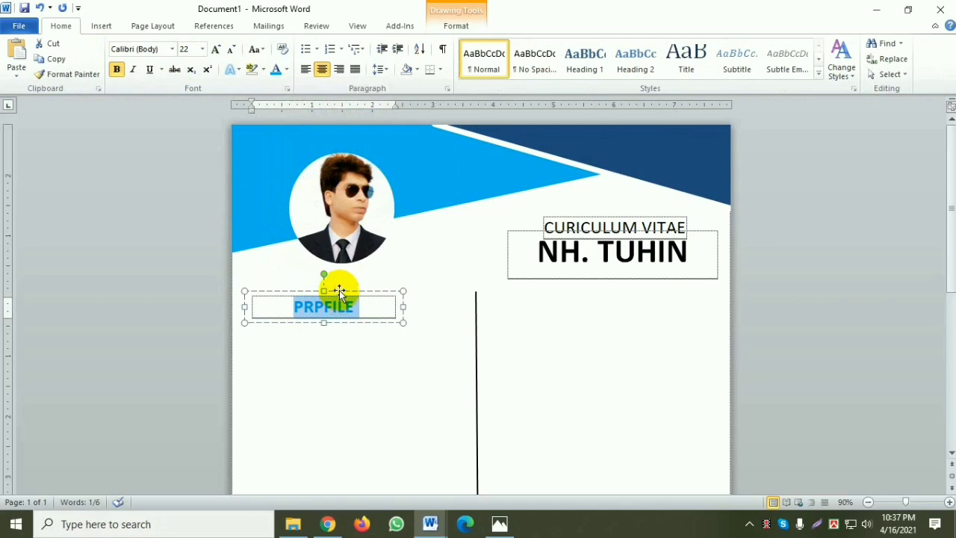
Narrow the PRPFILE box to fit the word and nudge it up toward the left edge
click(397, 307)
drag(350, 306, 336, 306)
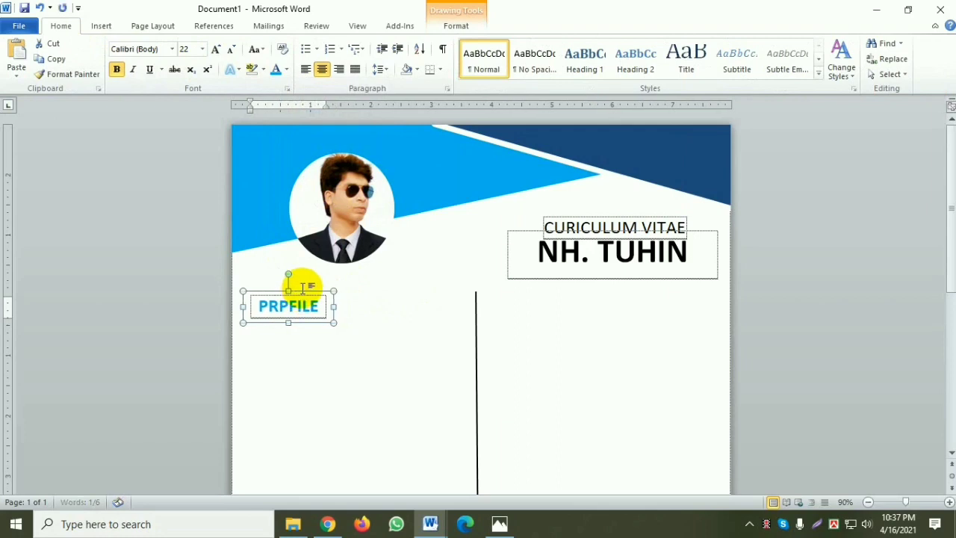
key(Left)
key(Left)
key(Up)
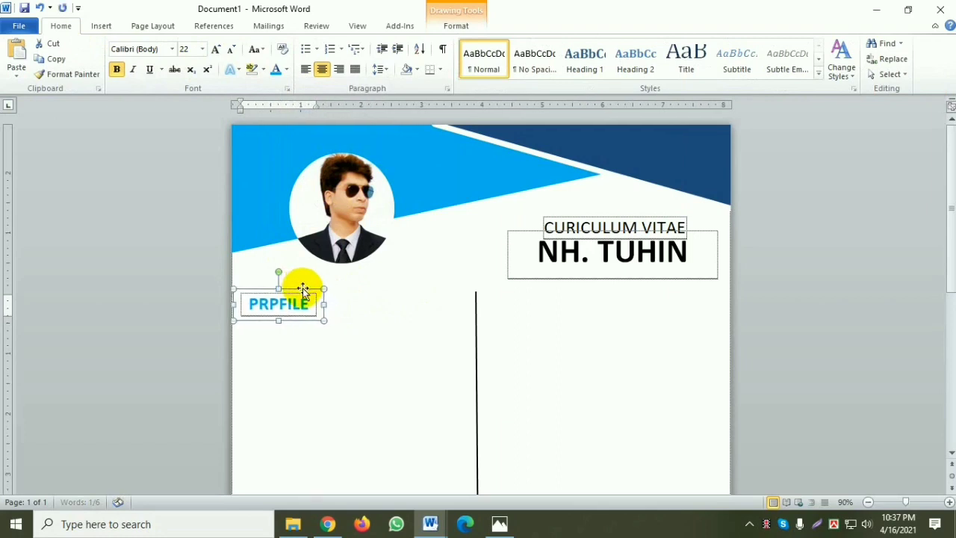
key(Up)
key(Left)
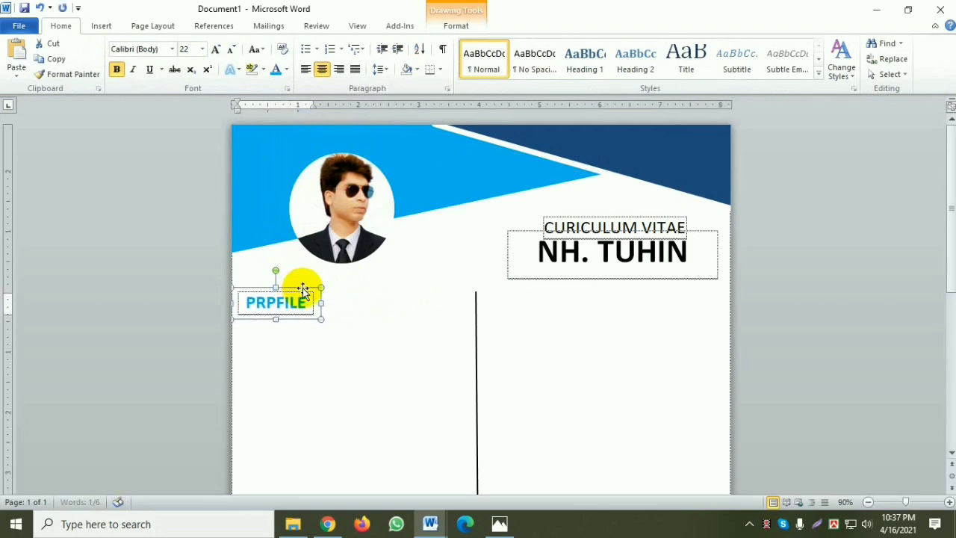
key(Left)
scroll(357, 291, down, 1)
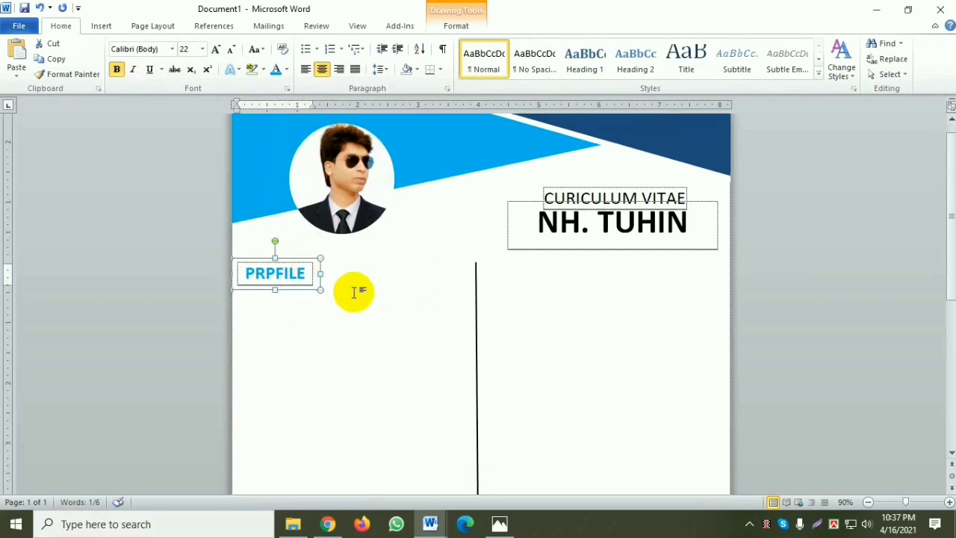
scroll(352, 290, down, 1)
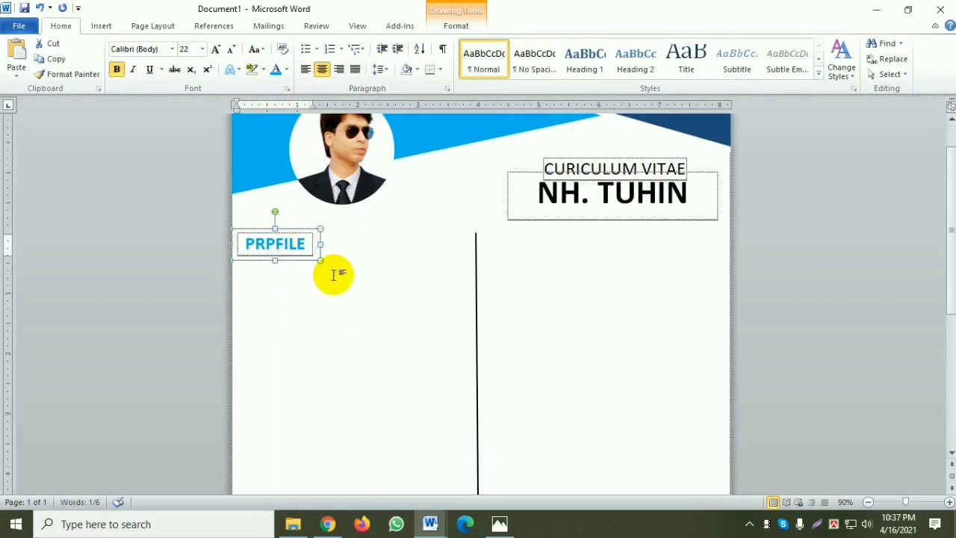
click(591, 157)
scroll(586, 179, up, 2)
Copy the CURICULUM VITAE box below PRPFILE, enlarge it for a paragraph, and delete its text
click(576, 226)
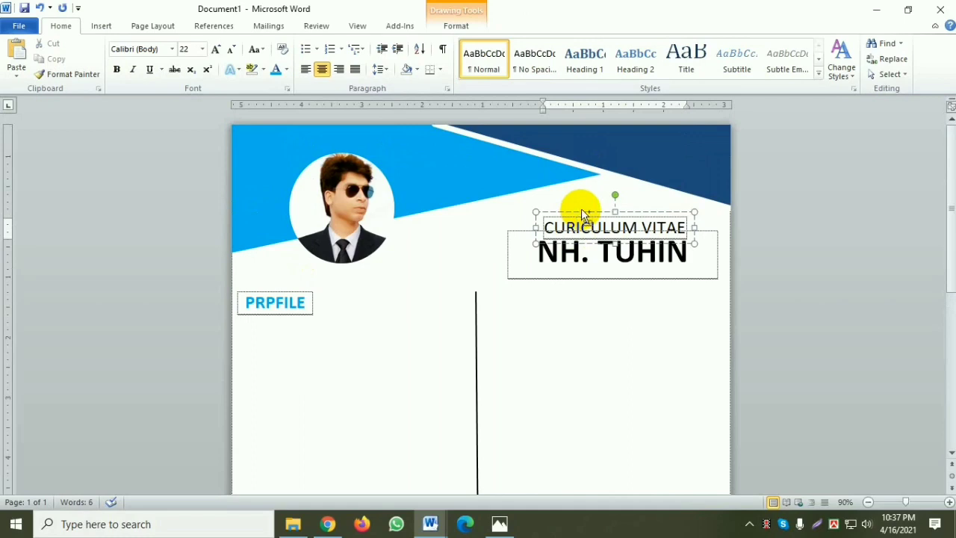
drag(583, 216, 284, 316)
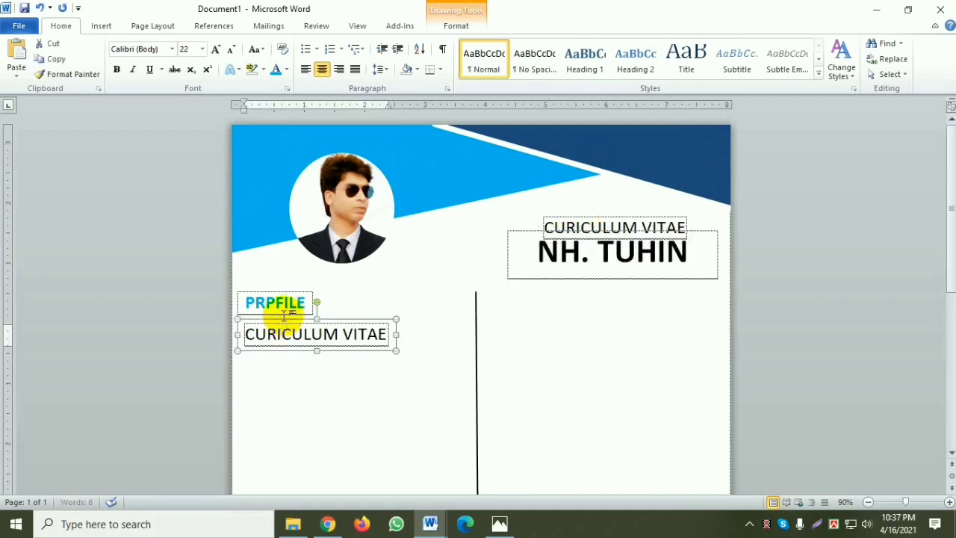
scroll(455, 325, down, 3)
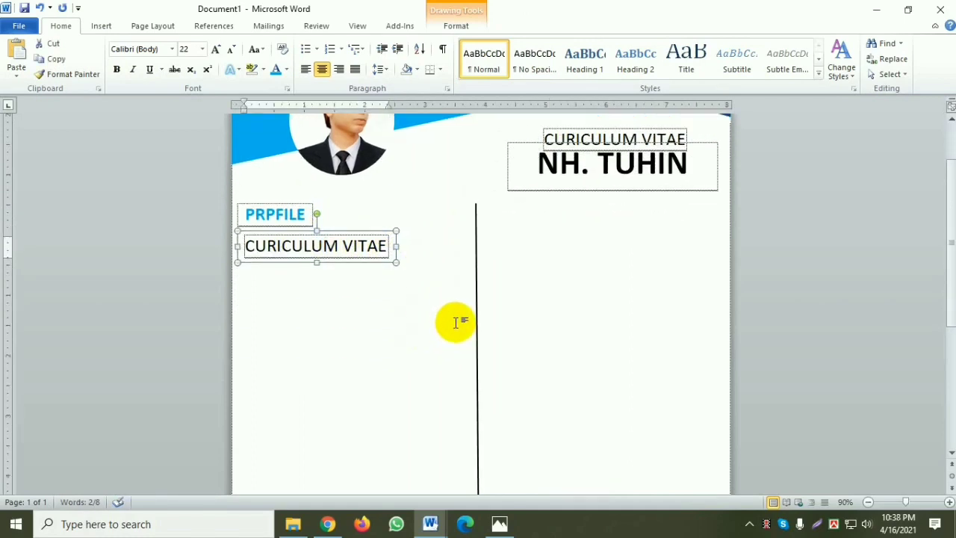
mouse_move(396, 263)
mouse_down()
mouse_move(444, 375)
mouse_move(466, 393)
mouse_up()
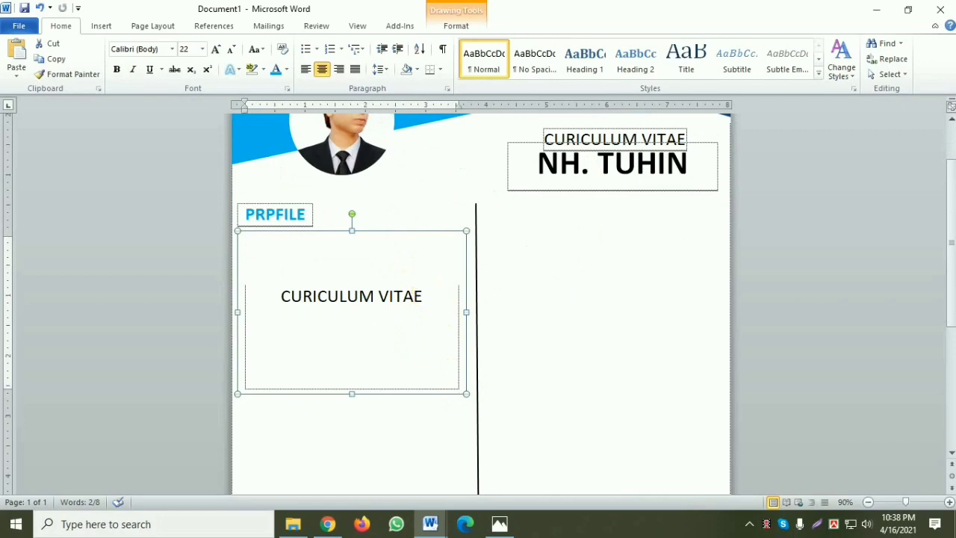
drag(380, 294, 272, 292)
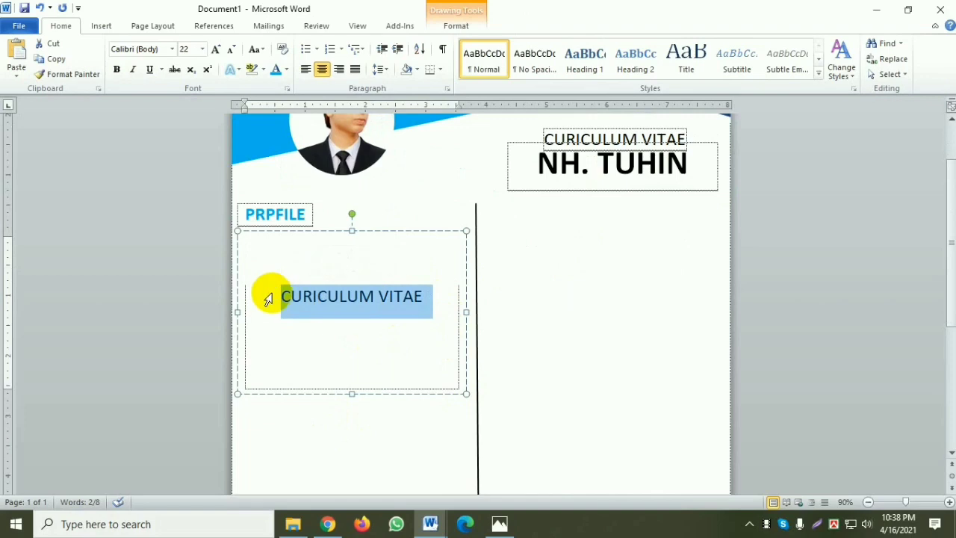
key(Delete)
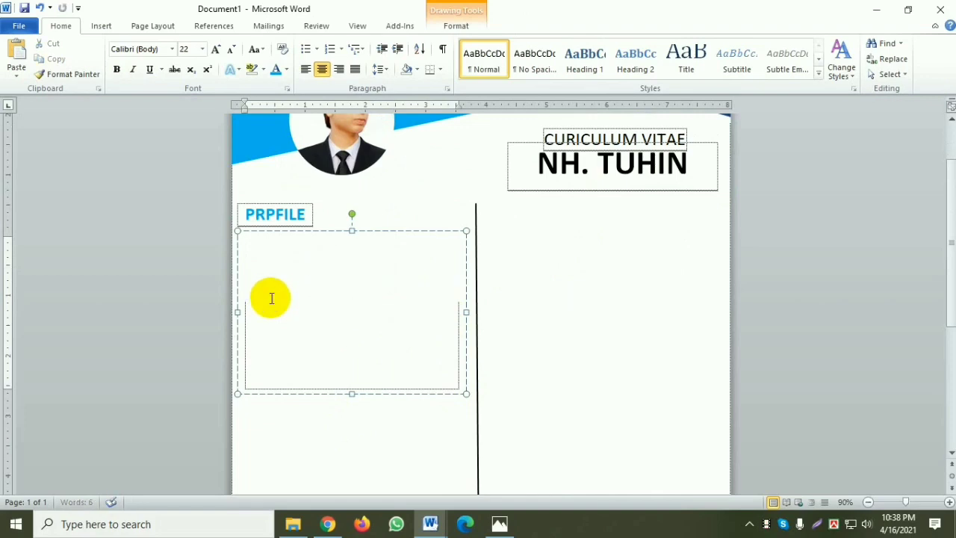
Paste the profile paragraph, capitalize the name's first letter to T, and shorten the box to fit
text(hey! I am tuhin, a computer science graduate, photos editor and videos editor. I started my freelance carrier back in 2015.So far, I have done animation and video editor I work with clients all over the globe and have developed a professional Bond of trust and honestly with them thought my work. Leave a message to see my sample.)
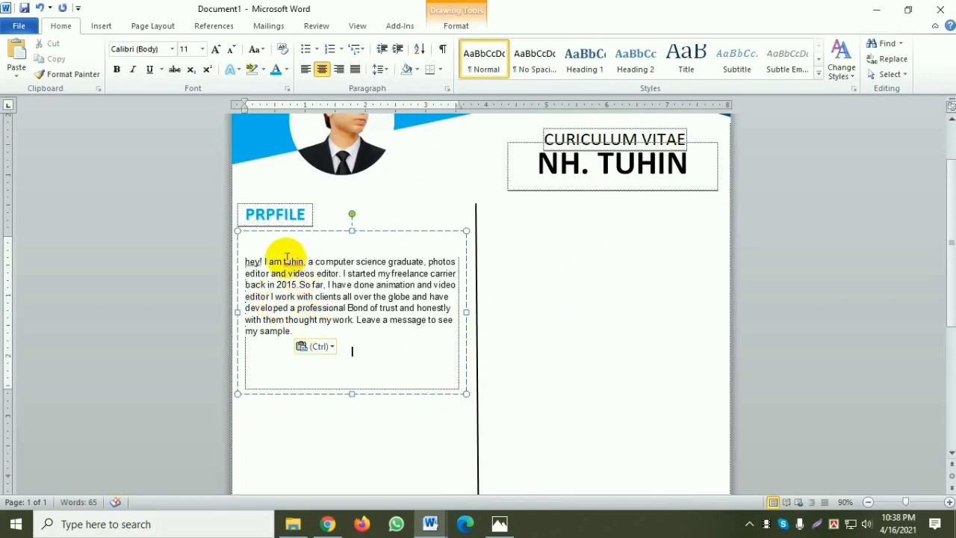
click(288, 262)
key(BackSpace)
text(T)
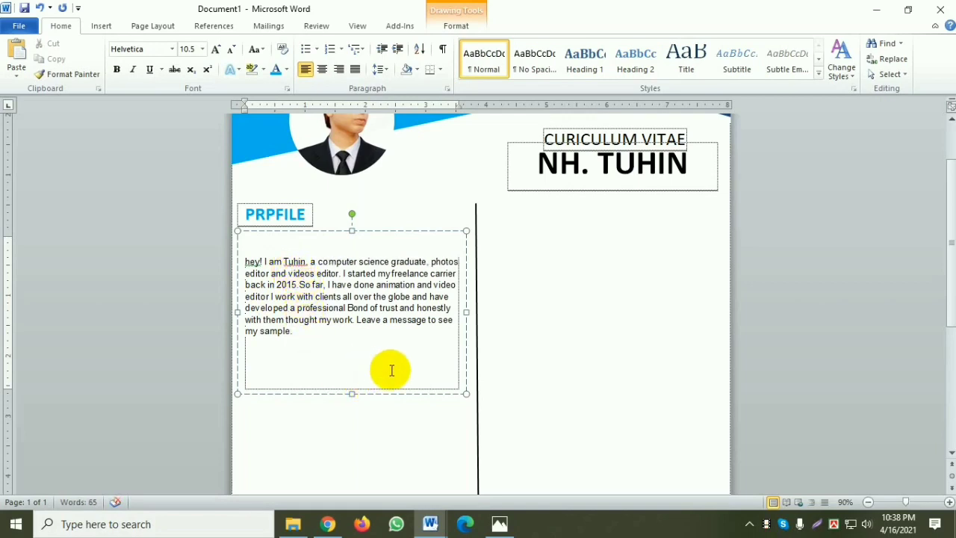
drag(352, 393, 350, 330)
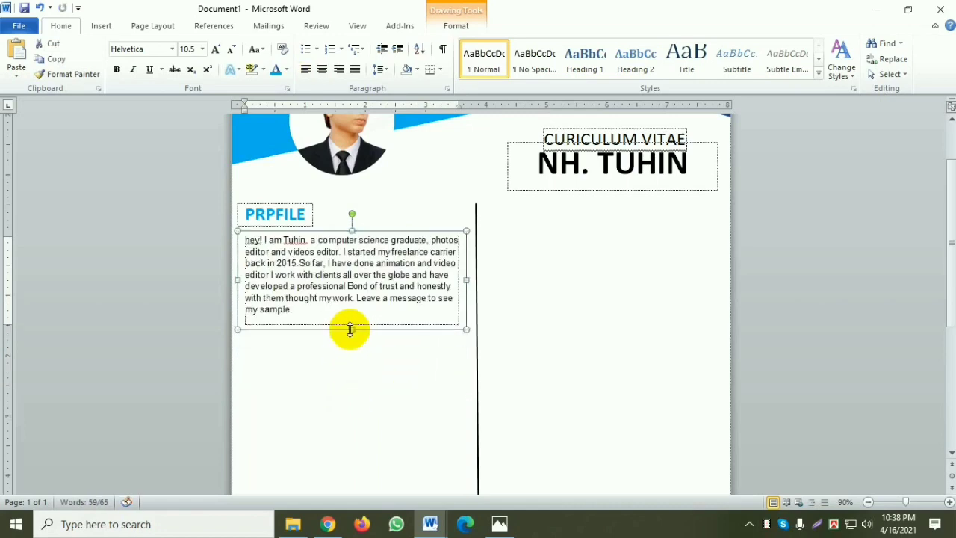
scroll(351, 329, down, 1)
click(293, 183)
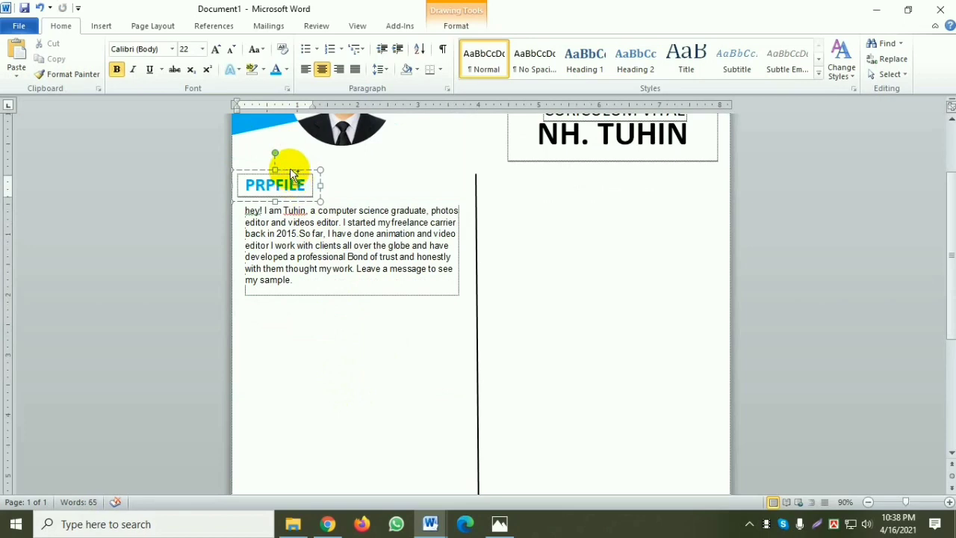
Copy the PRPFILE heading below the paragraph and retype it as CONTACT
mouse_move(292, 173)
mouse_down()
mouse_move(292, 244)
mouse_move(334, 304)
mouse_move(249, 320)
mouse_up()
key(BackSpace)
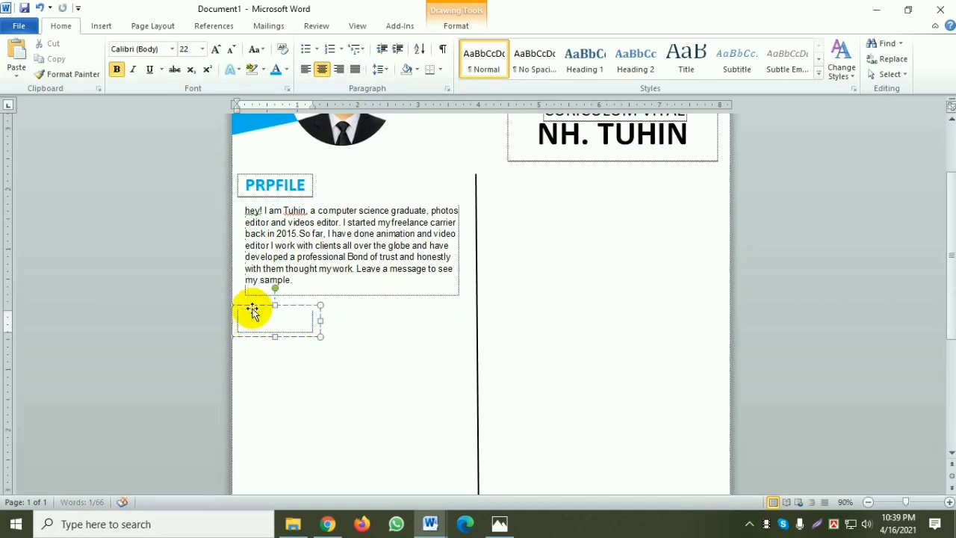
text(CONTA)
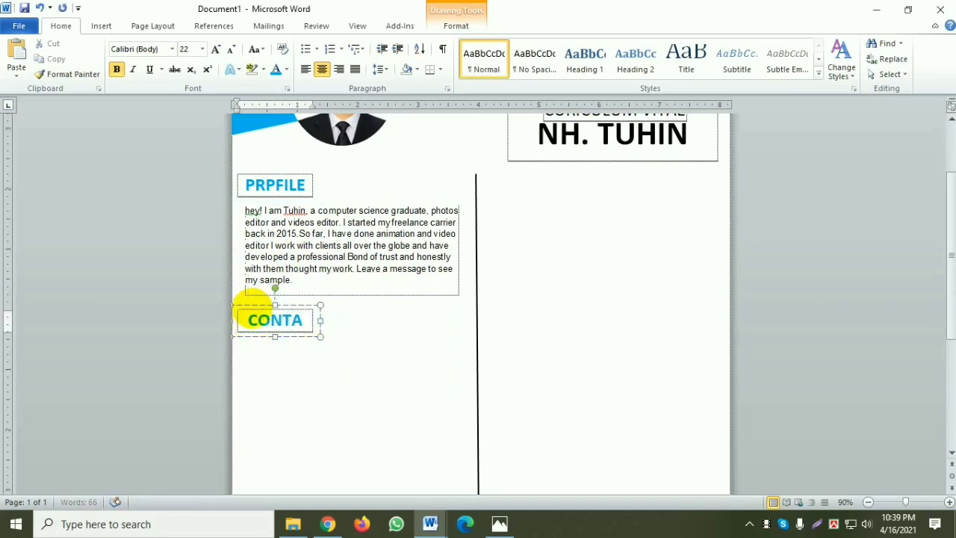
text(CT)
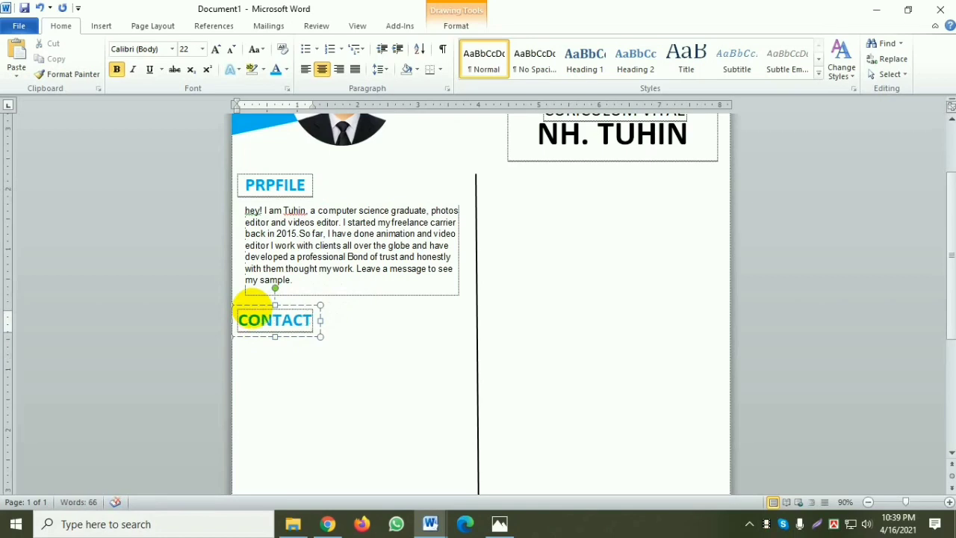
Duplicate the CONTACT box beneath it, empty it, and shrink it to a small square
scroll(321, 366, down, 3)
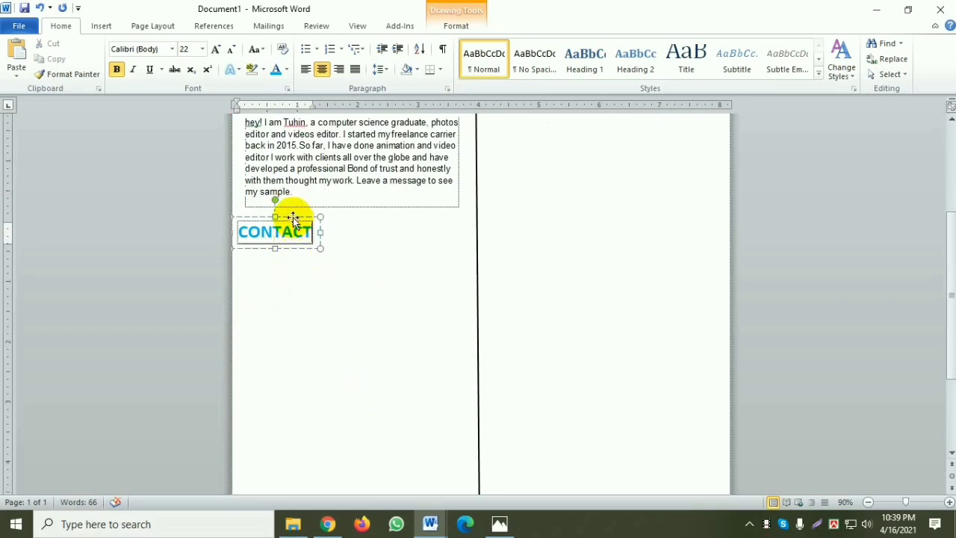
mouse_move(296, 223)
mouse_down()
mouse_move(311, 264)
mouse_move(244, 265)
mouse_up()
text(C)
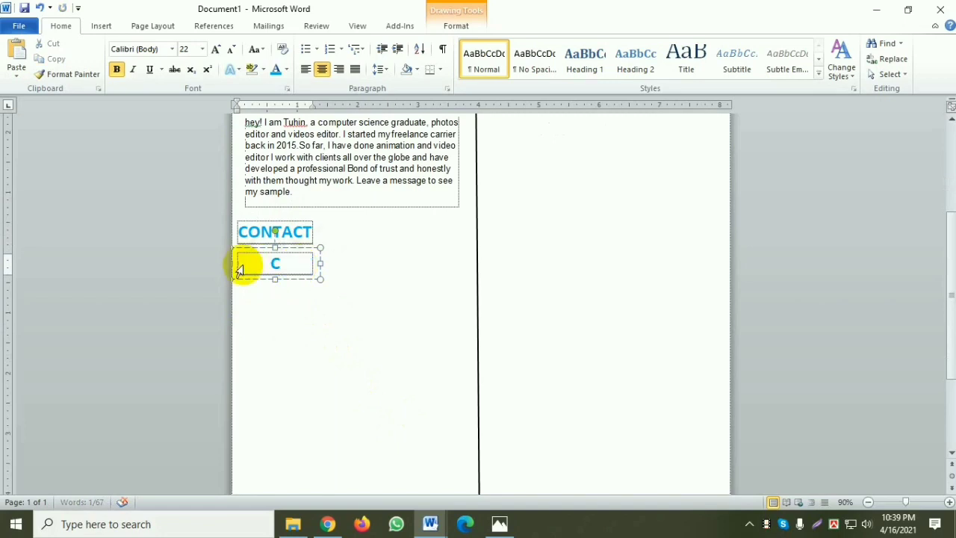
key(BackSpace)
drag(320, 263, 260, 263)
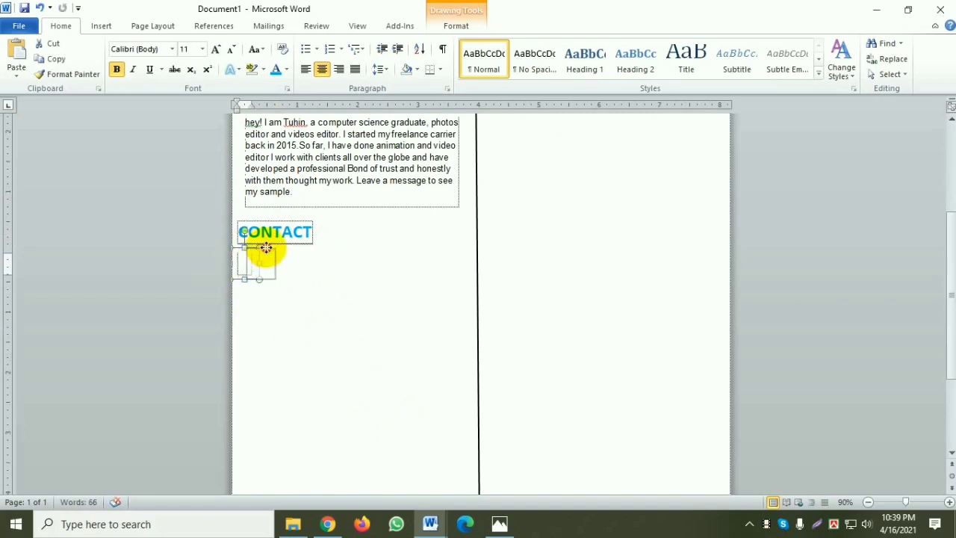
drag(251, 252, 268, 260)
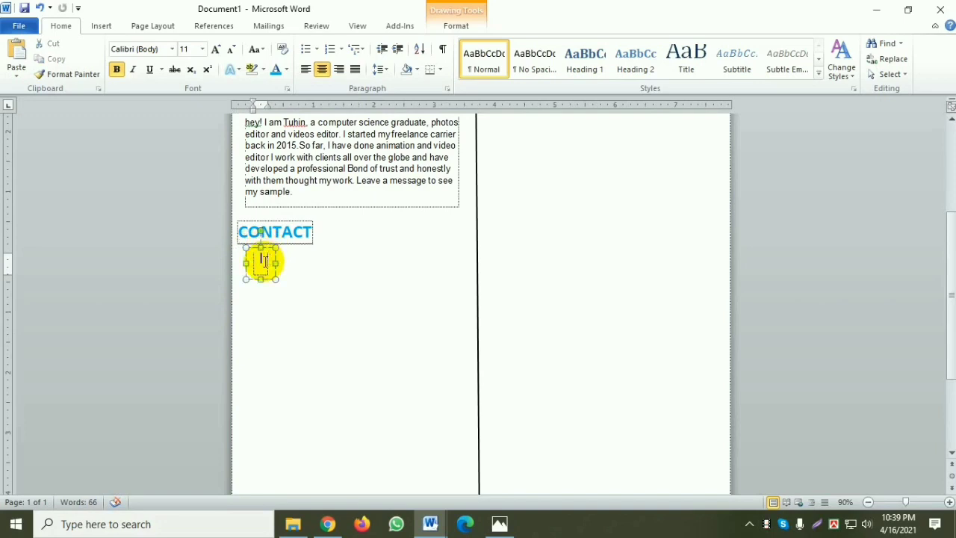
Insert an envelope symbol into the small box, widen it slightly, and duplicate it below
click(445, 29)
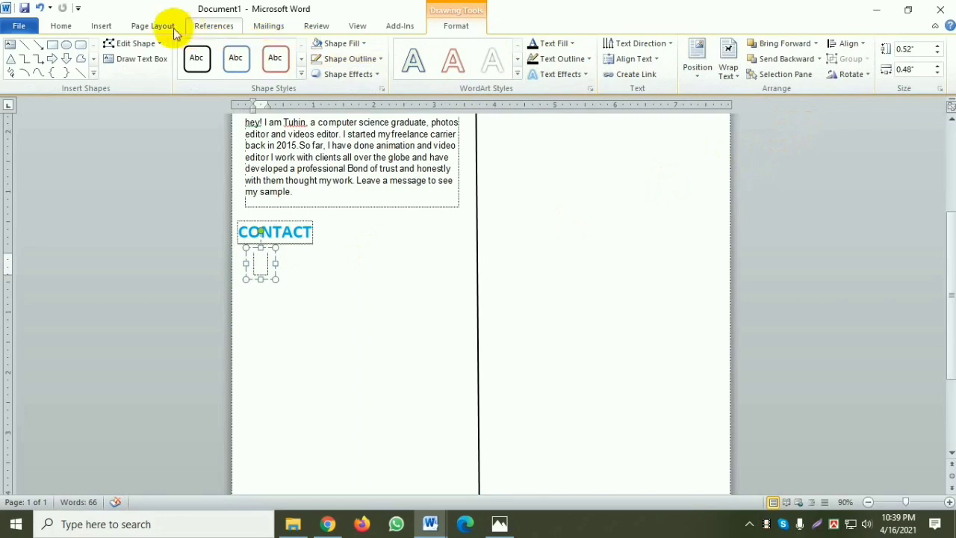
click(102, 25)
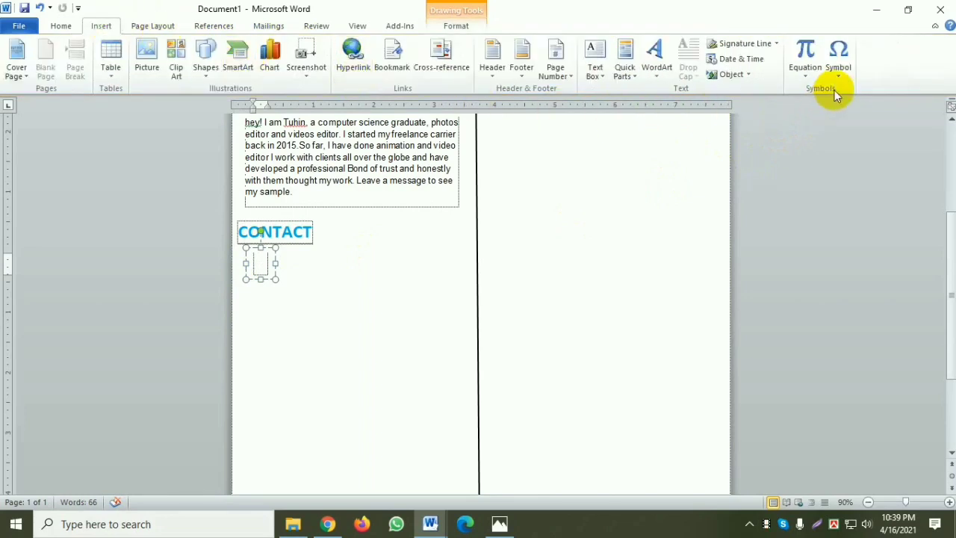
click(838, 60)
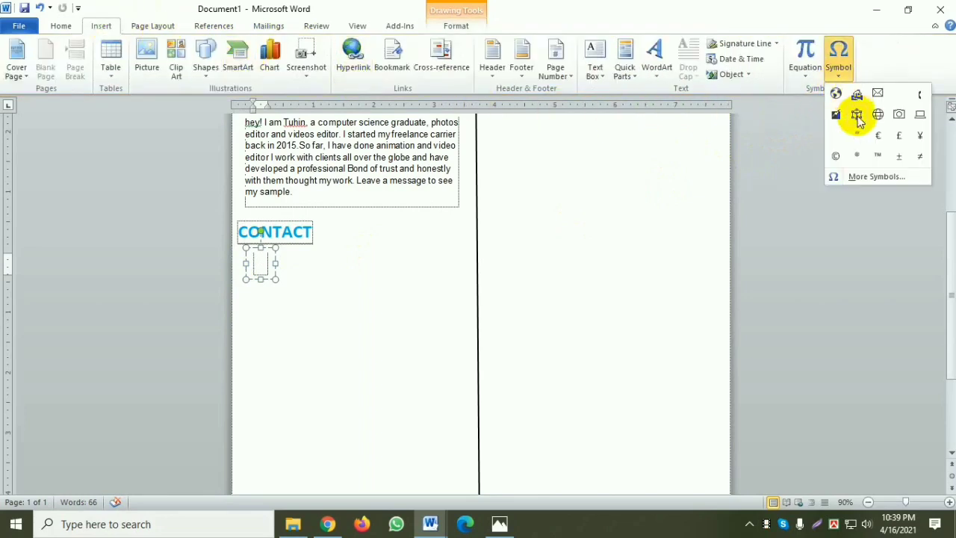
click(859, 177)
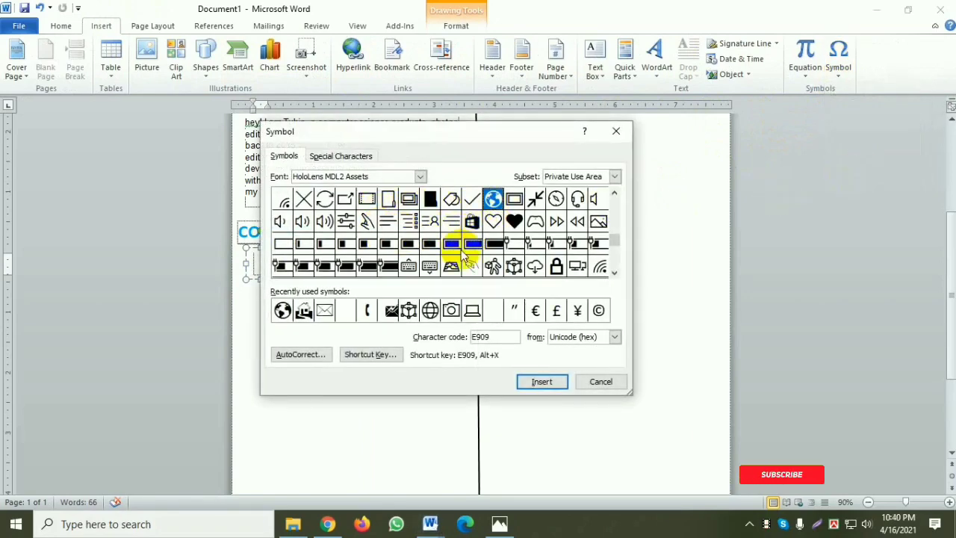
click(324, 311)
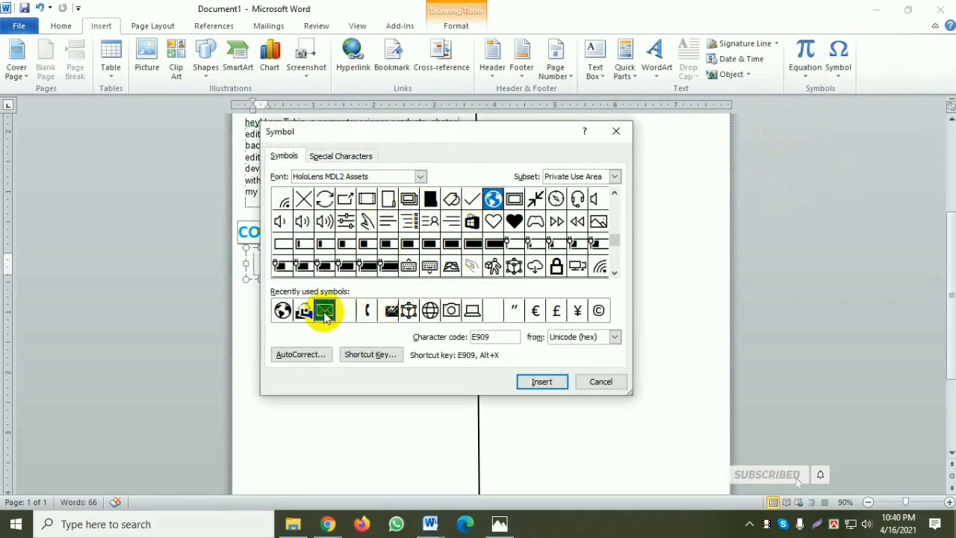
click(538, 384)
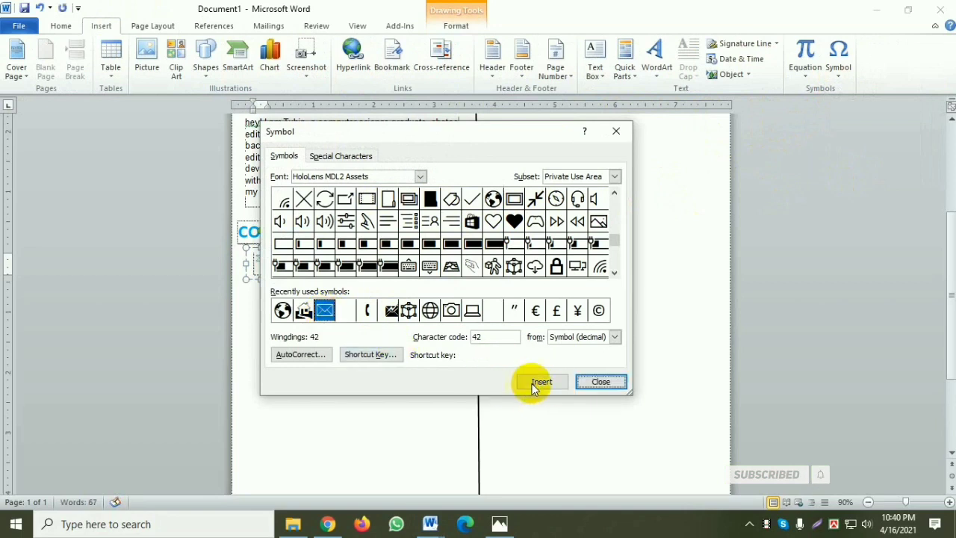
click(602, 381)
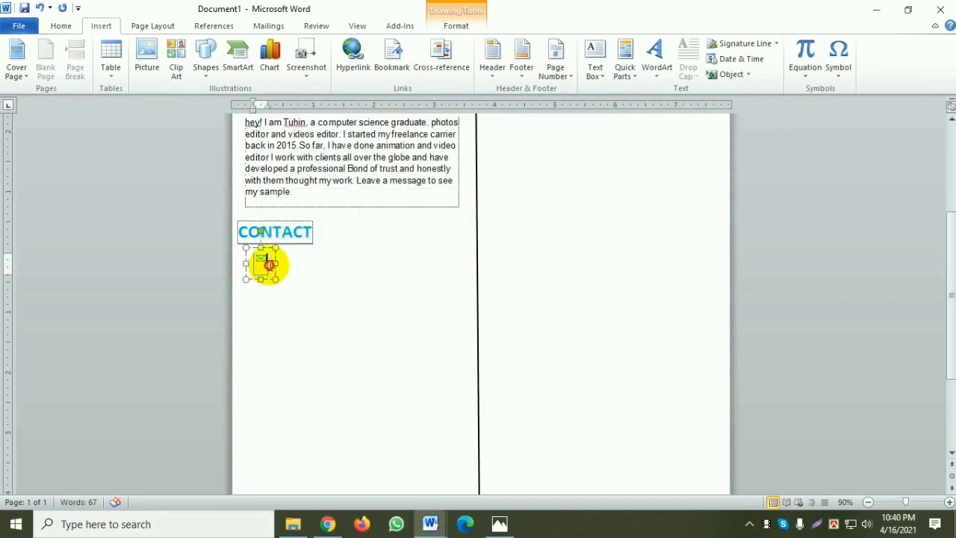
drag(269, 262, 249, 261)
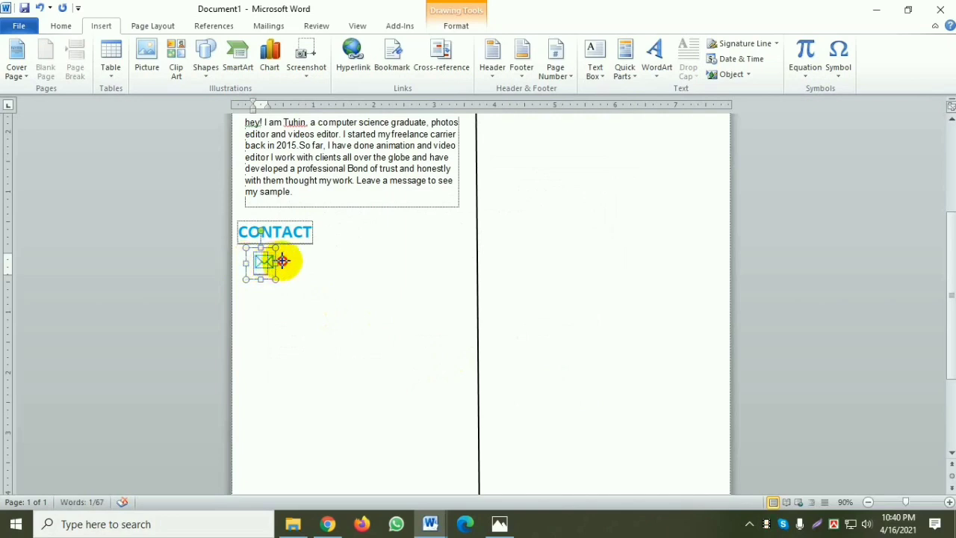
drag(279, 263, 268, 252)
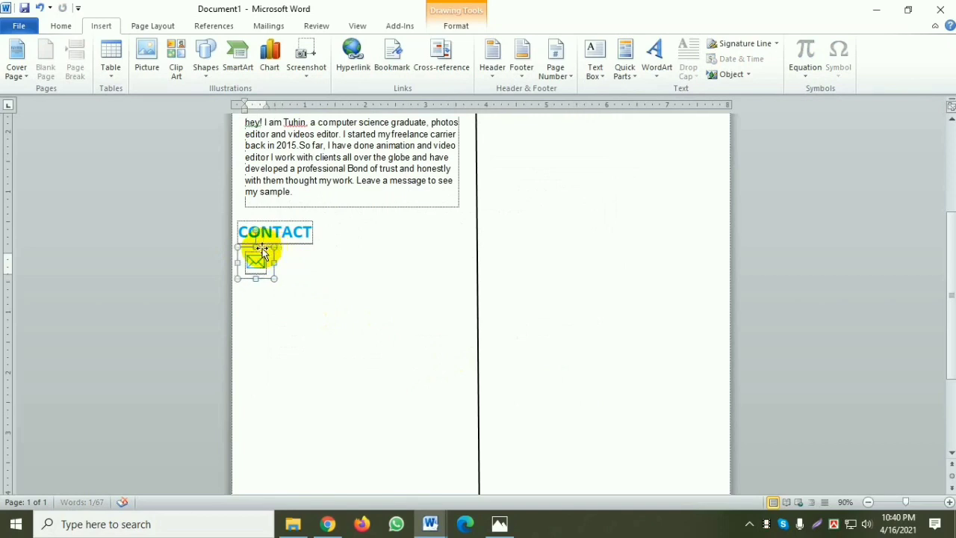
drag(269, 246, 274, 281)
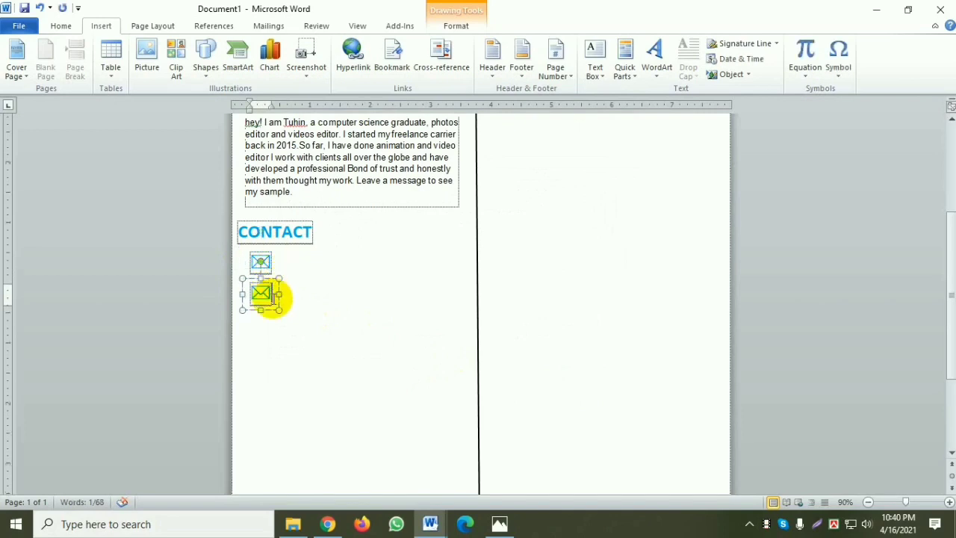
Replace the envelope in the copied box with a phone handset symbol
key(BackSpace)
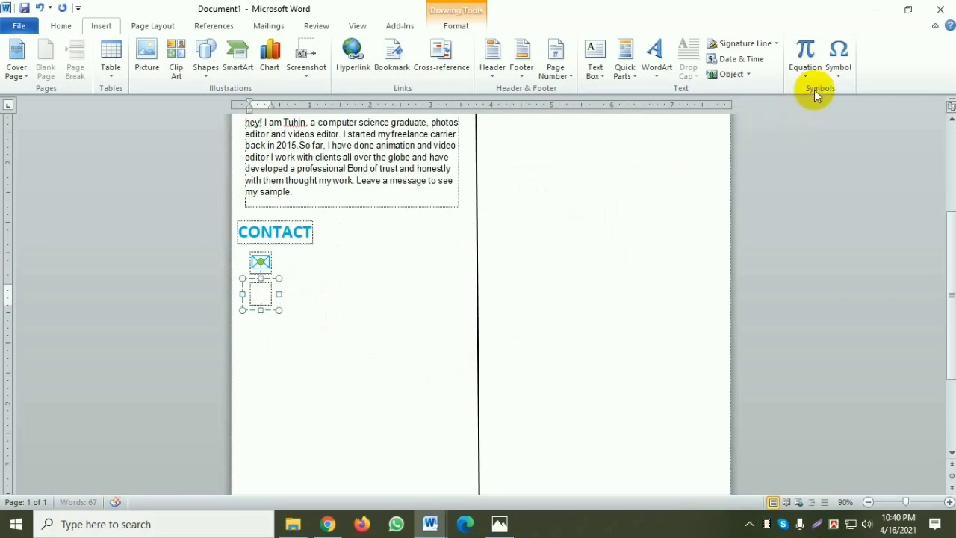
click(838, 68)
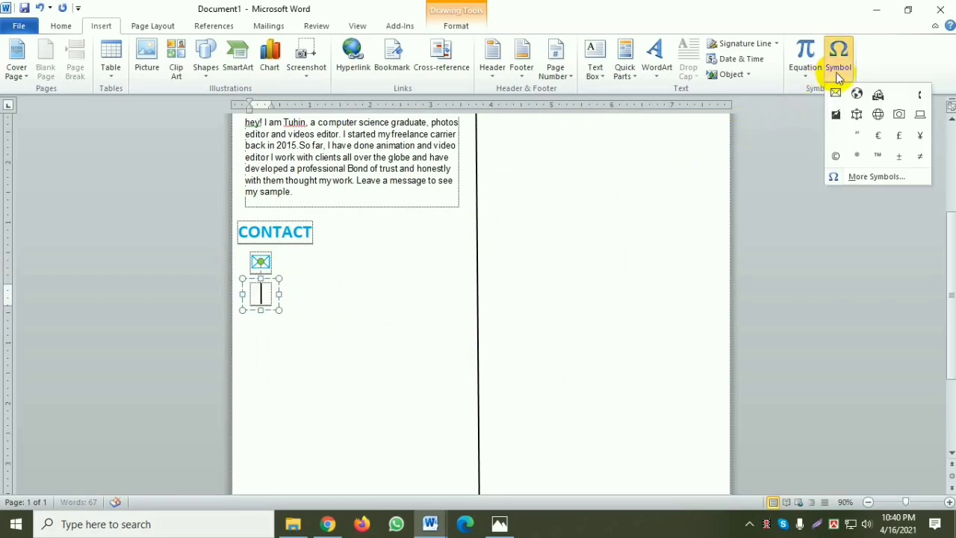
click(844, 176)
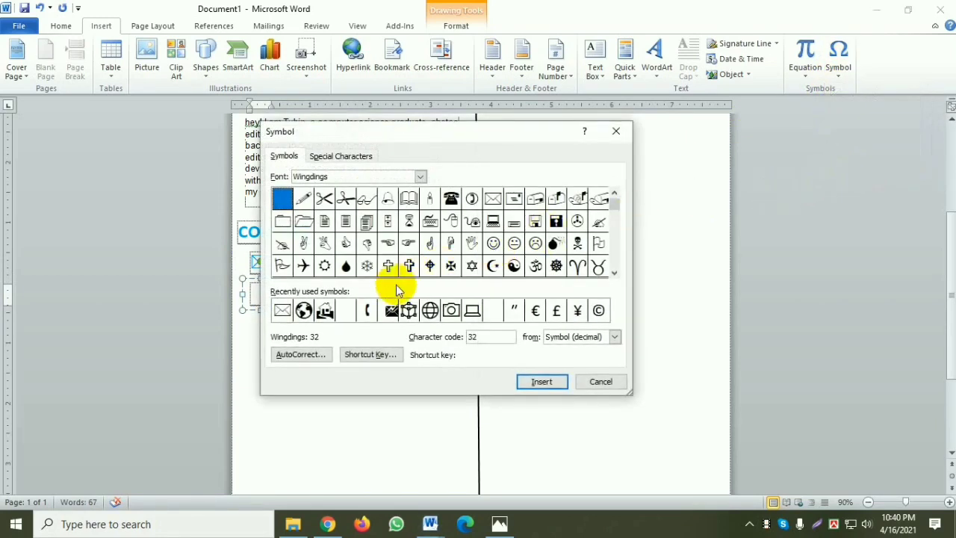
click(366, 310)
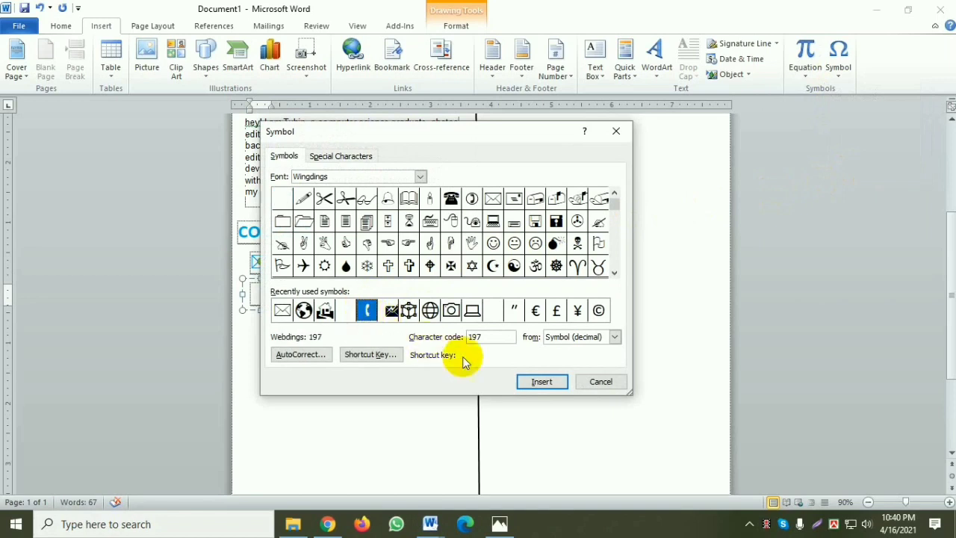
click(542, 382)
click(596, 381)
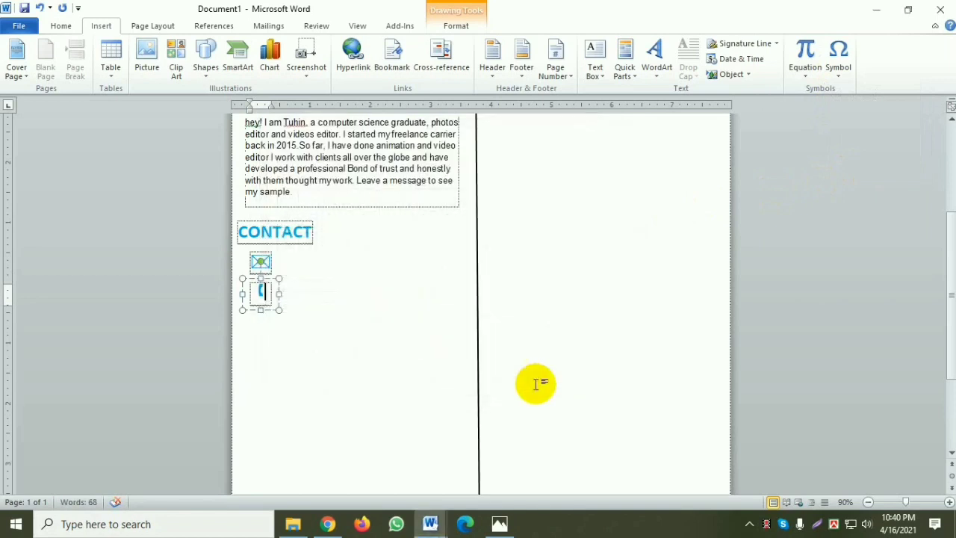
drag(266, 291, 241, 294)
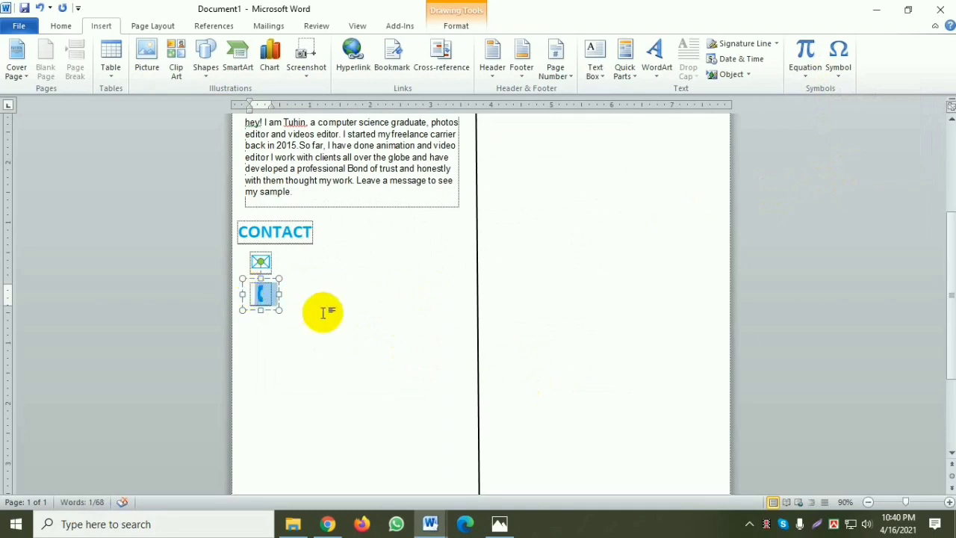
Copy the phone box below and insert a house symbol into the copy
click(273, 310)
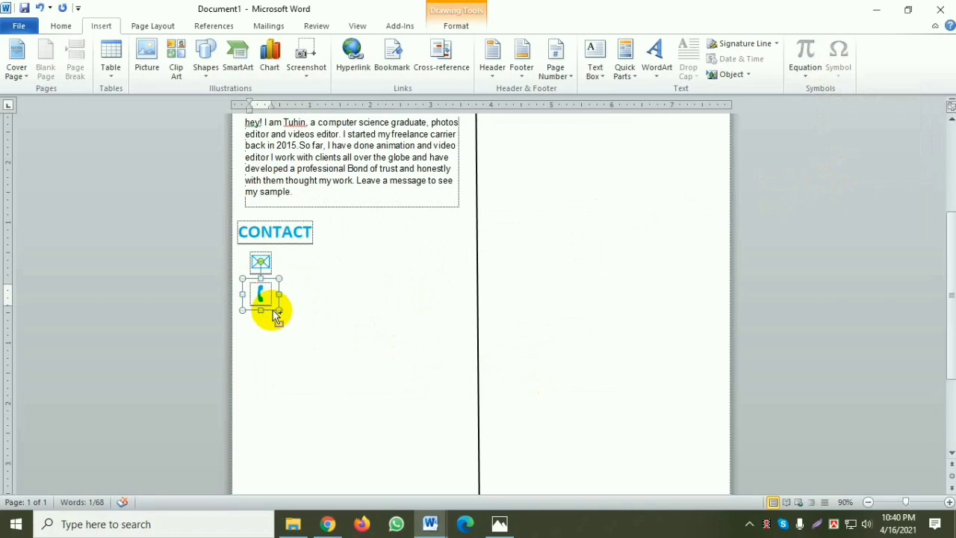
drag(274, 310, 275, 341)
click(263, 324)
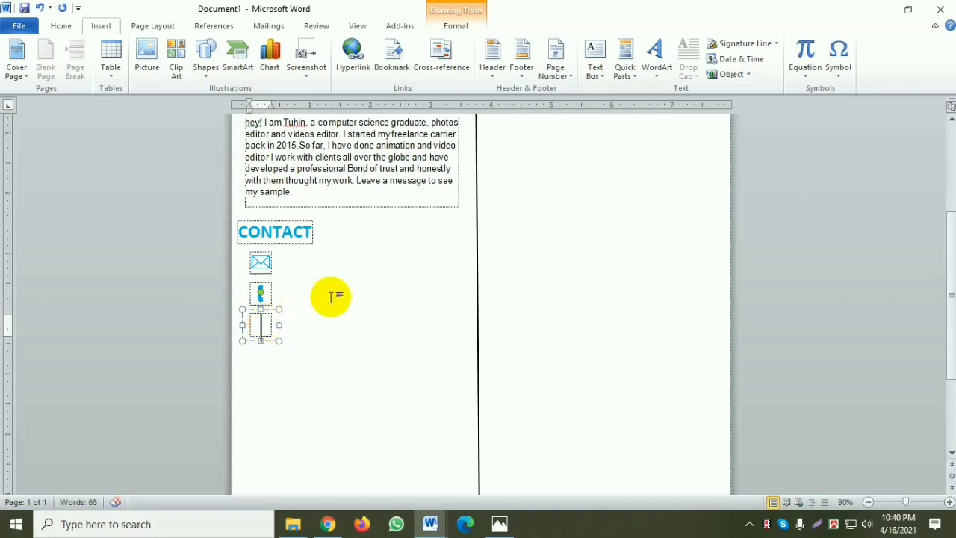
click(838, 74)
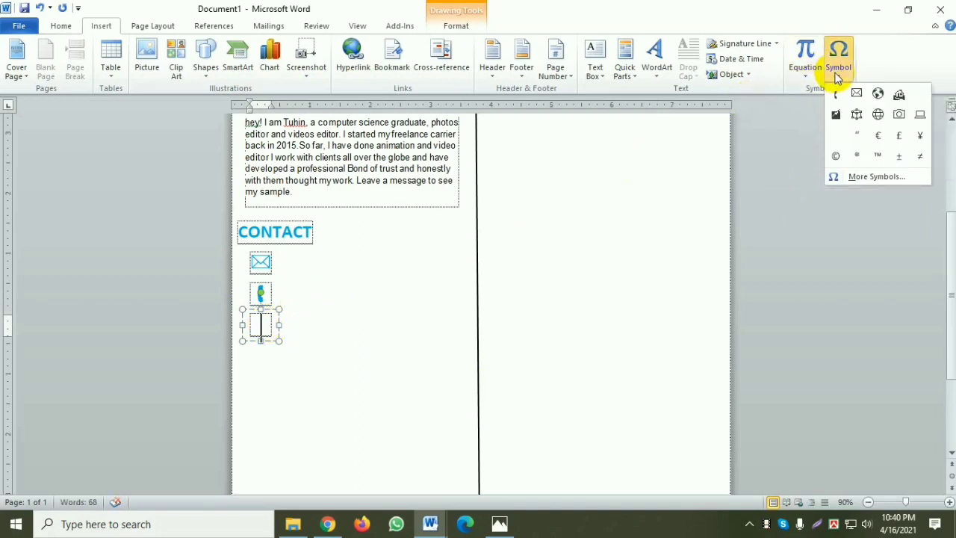
click(859, 180)
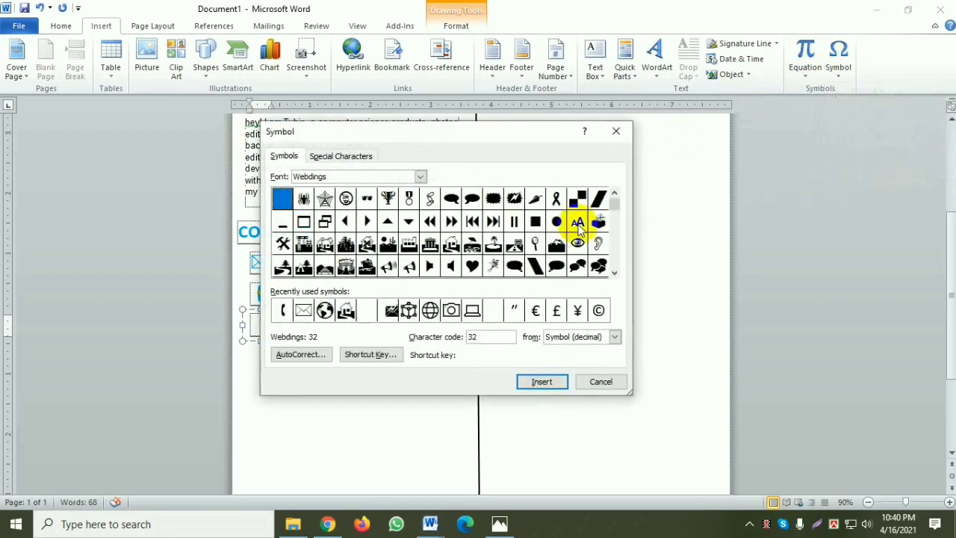
click(346, 311)
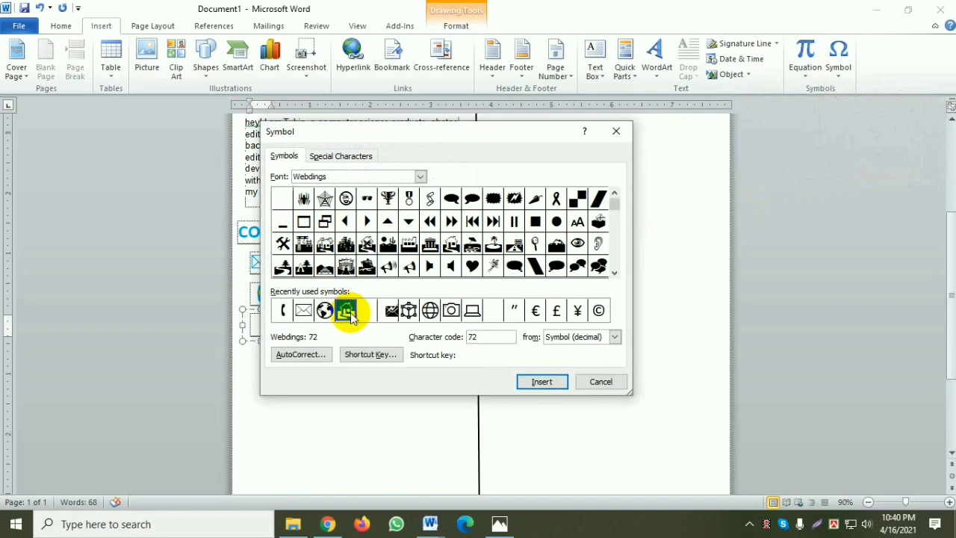
click(539, 380)
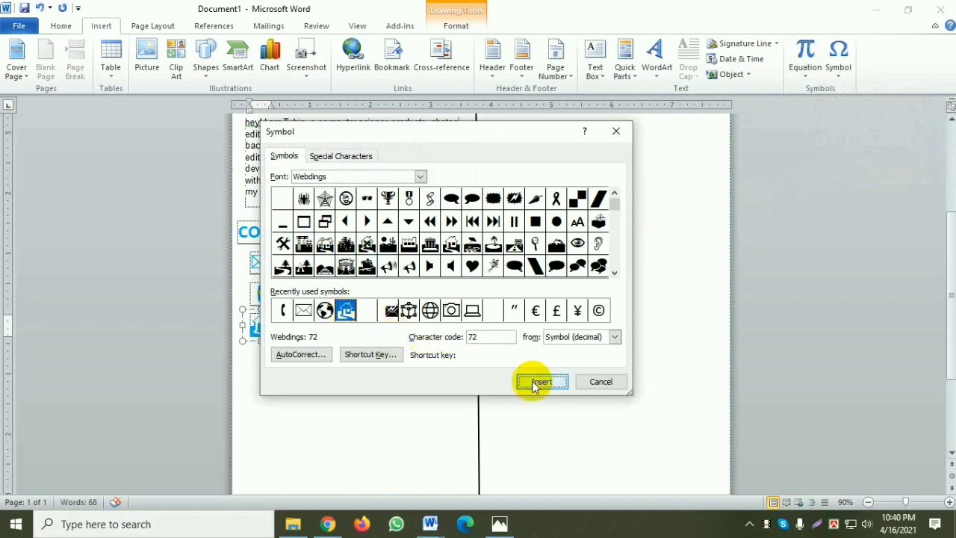
click(596, 382)
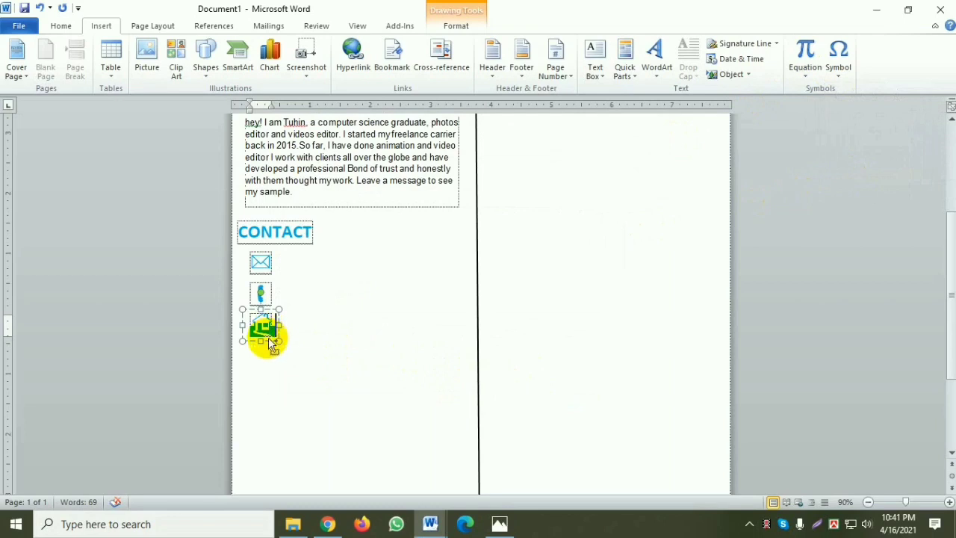
Duplicate the house icon below and swap its symbol for a globe
drag(267, 338, 274, 357)
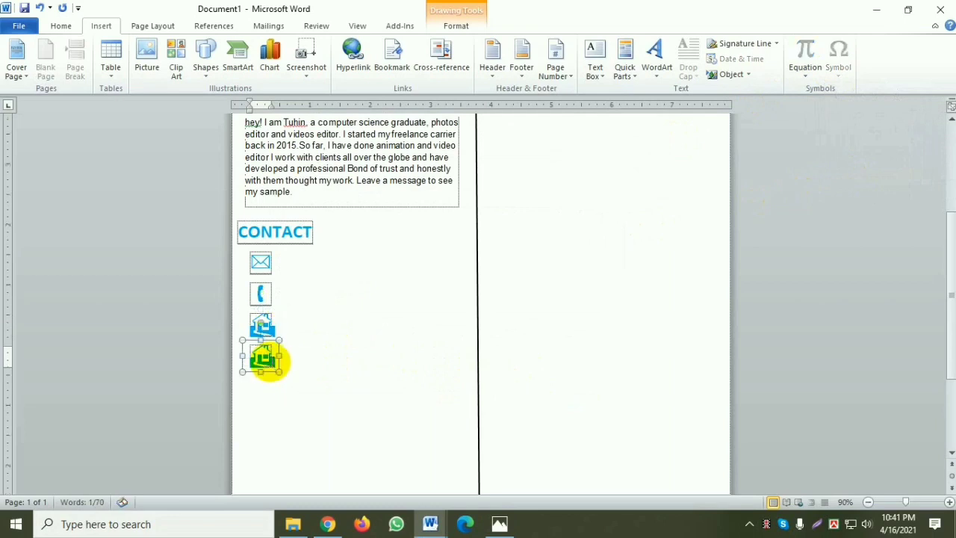
key(Delete)
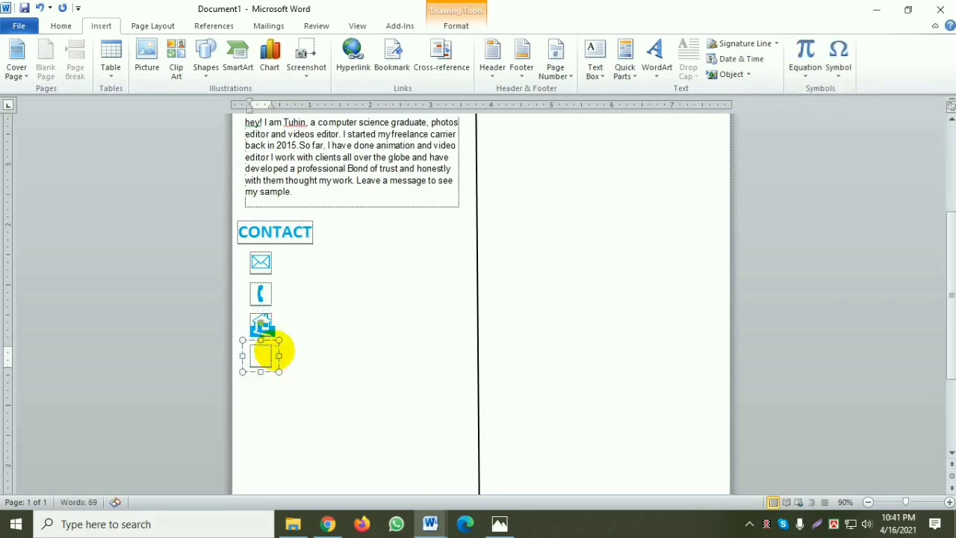
click(839, 71)
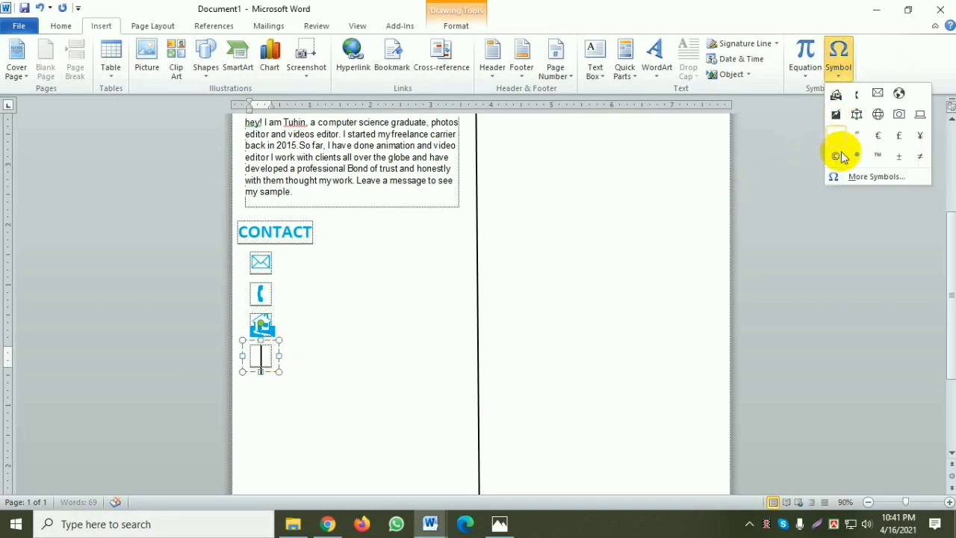
click(844, 173)
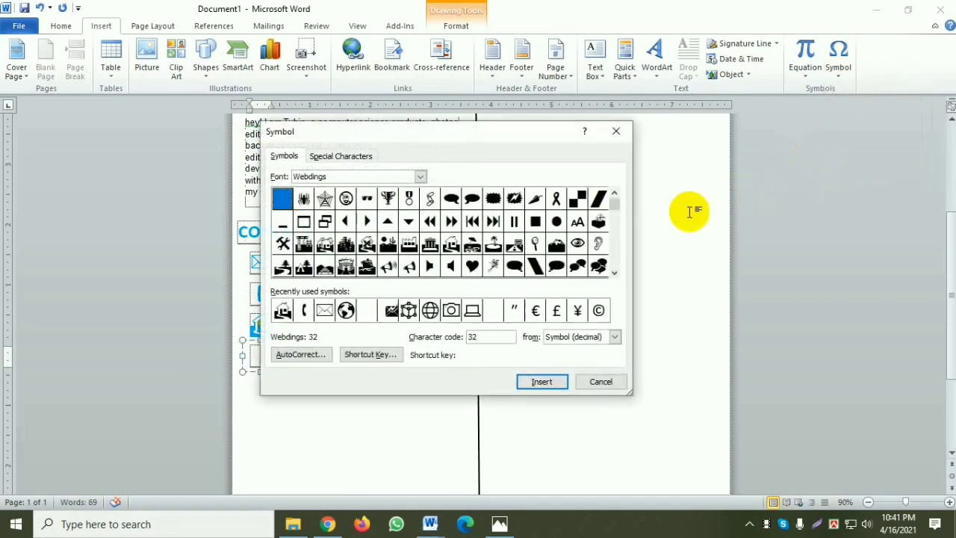
click(346, 312)
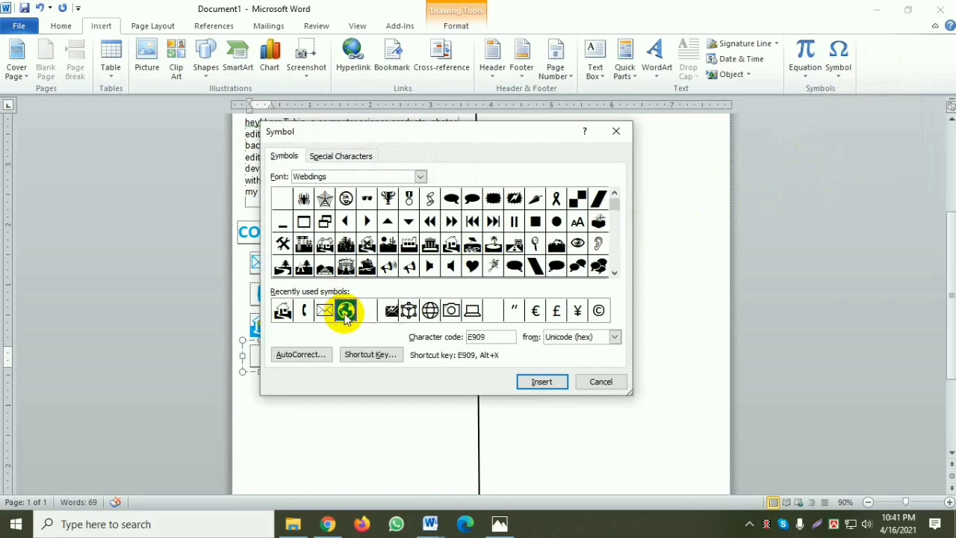
click(542, 382)
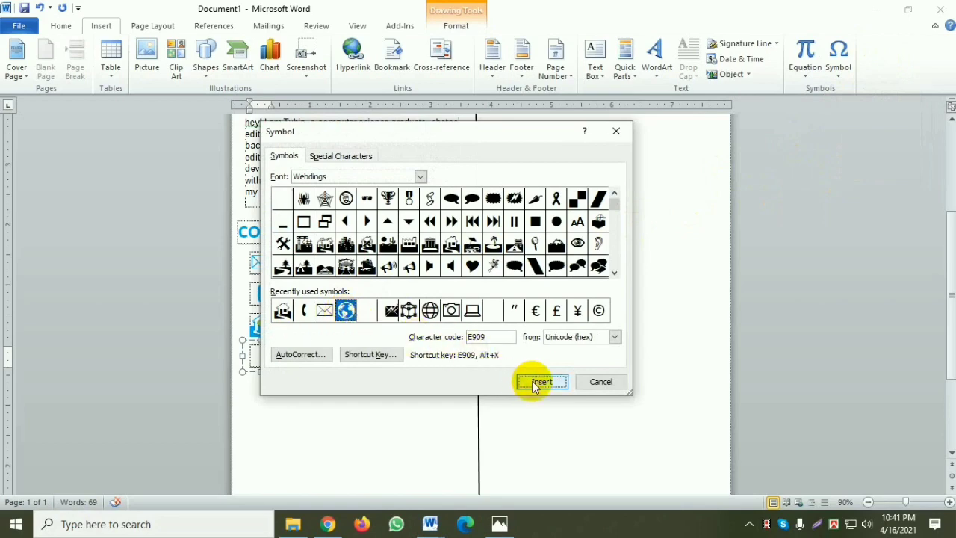
click(602, 384)
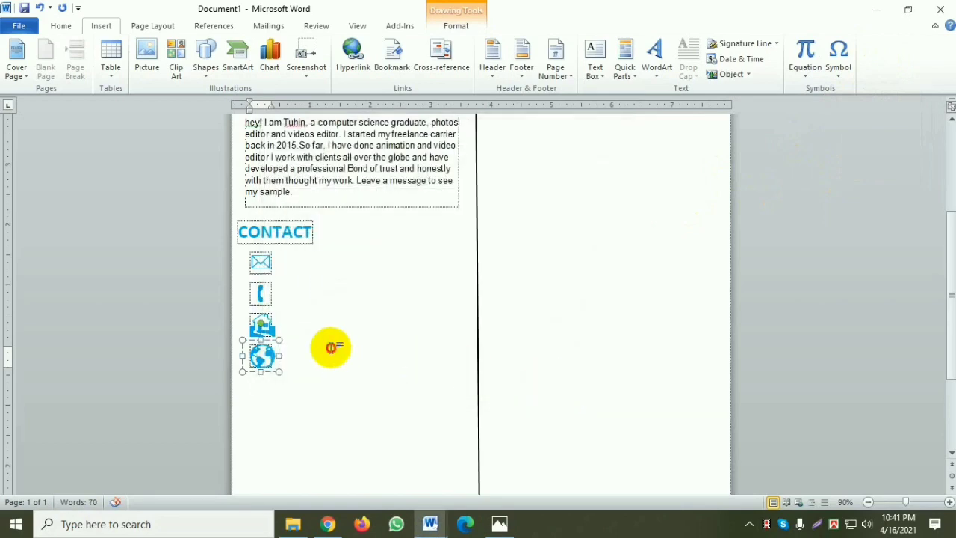
scroll(331, 346, up, 5)
scroll(352, 324, down, 2)
click(366, 311)
Move the phone icon lower to align the four contact icons in one column
scroll(364, 312, down, 2)
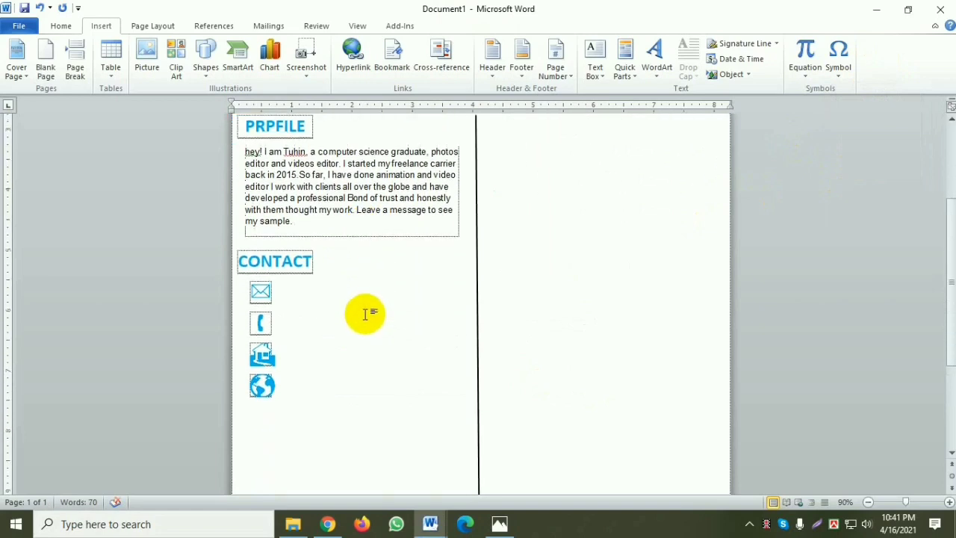
scroll(336, 314, down, 1)
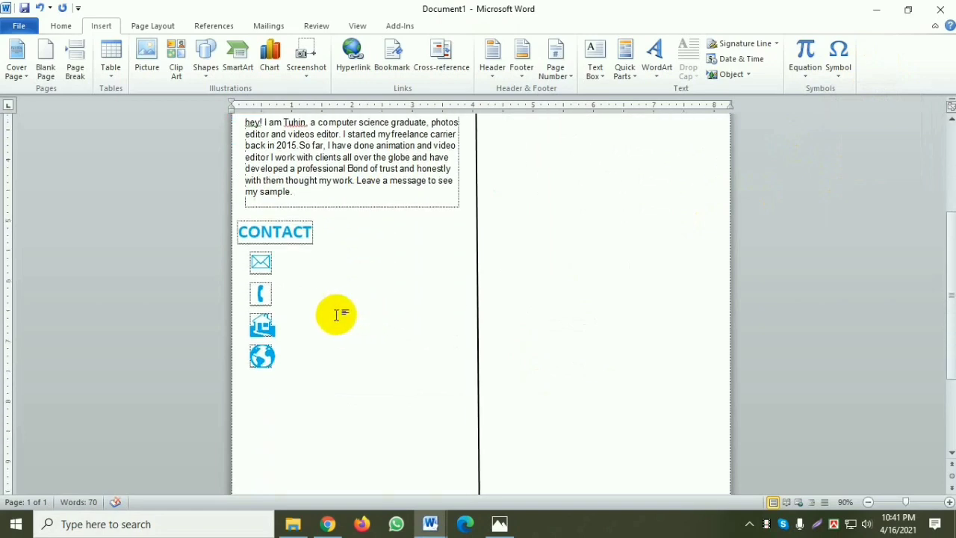
click(262, 294)
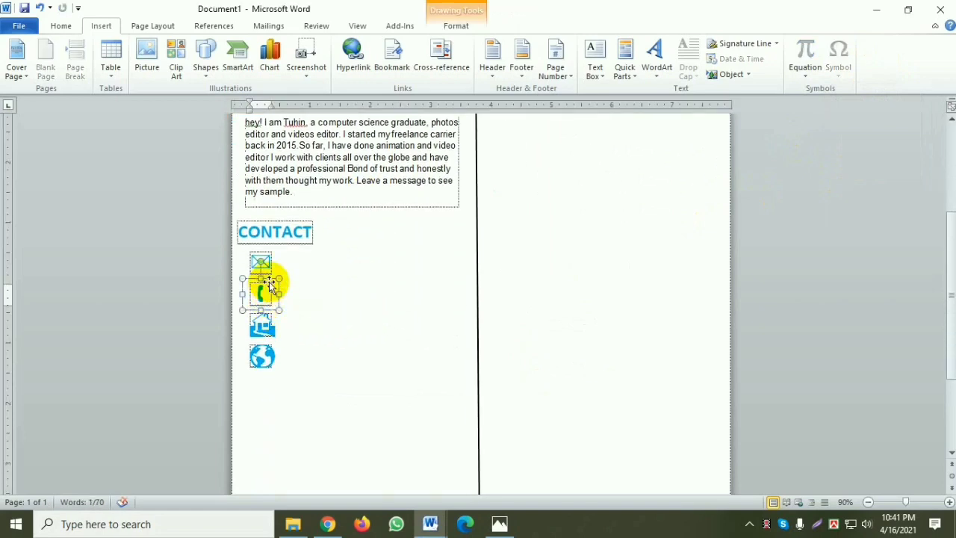
drag(265, 288, 274, 310)
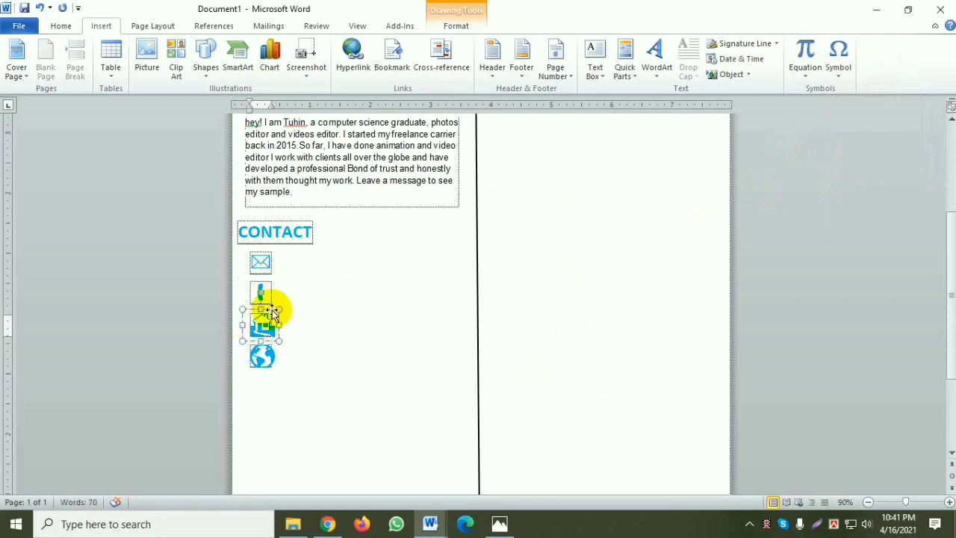
click(258, 352)
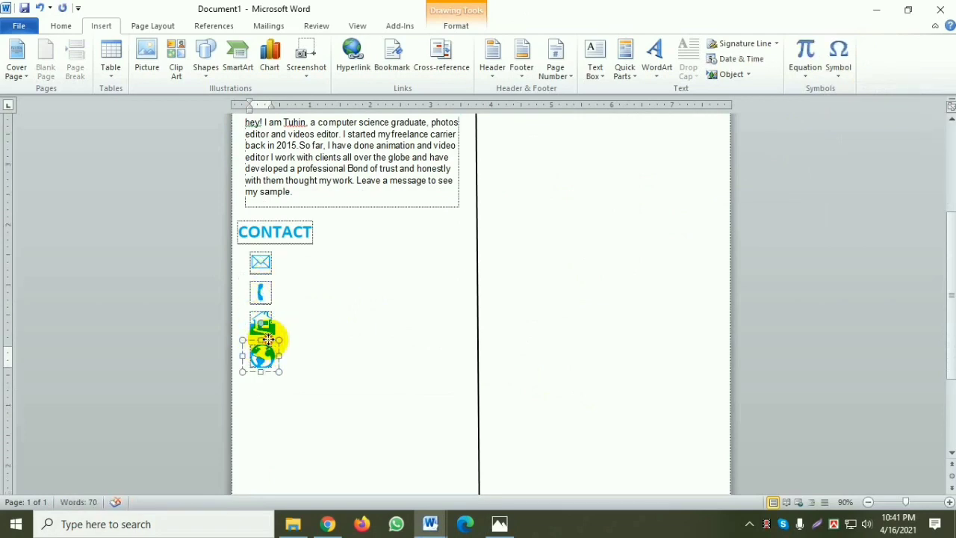
click(270, 321)
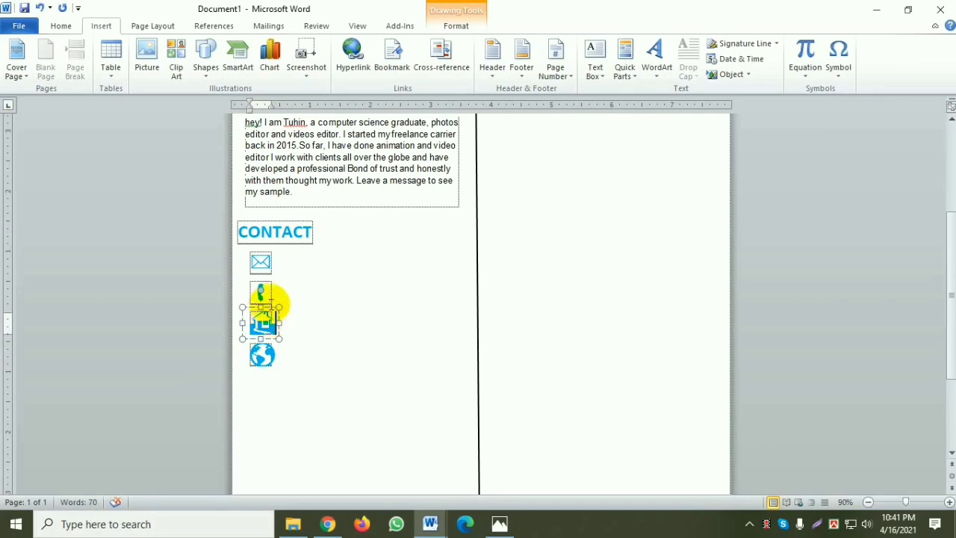
scroll(306, 302, up, 5)
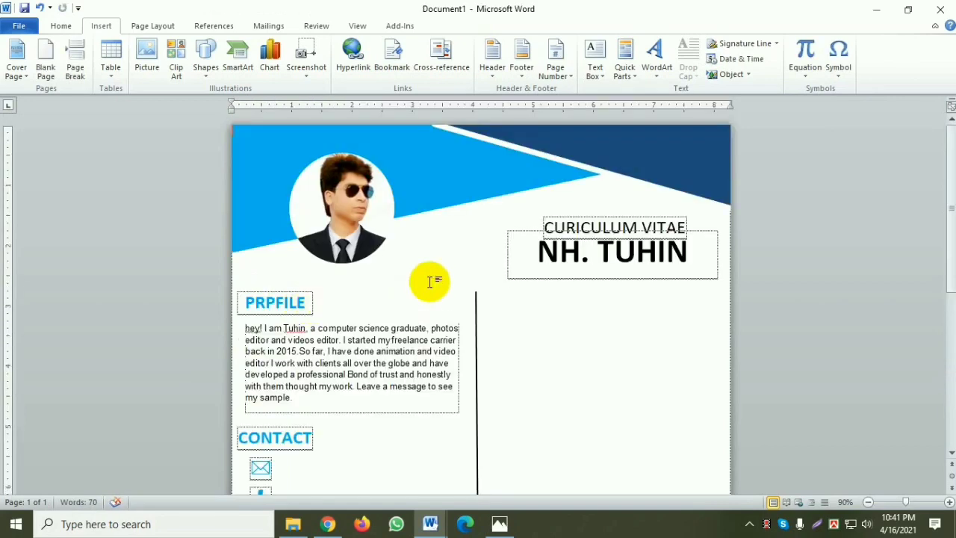
scroll(431, 279, down, 2)
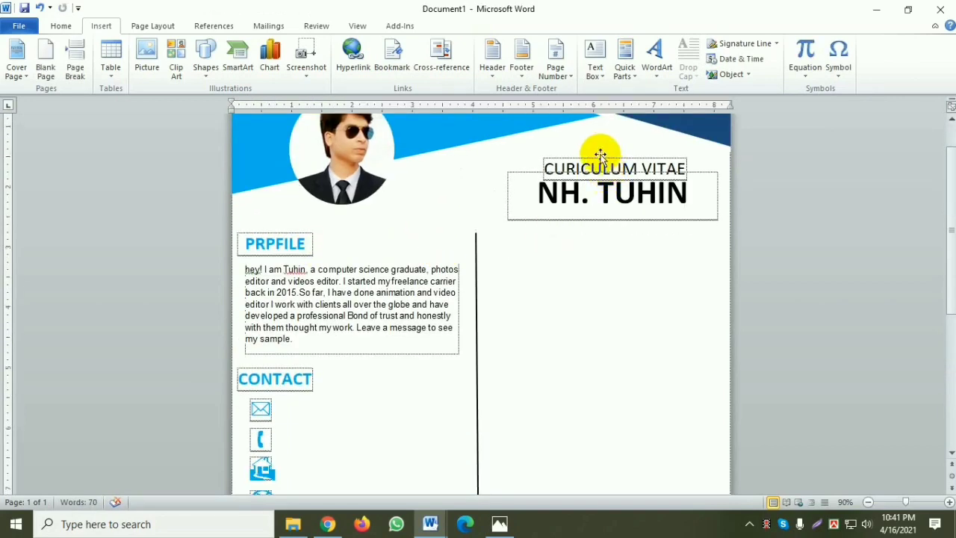
Copy the CURICULUM VITAE text box beside the envelope icon, empty it, and resize it to one line
click(601, 157)
drag(594, 162, 336, 396)
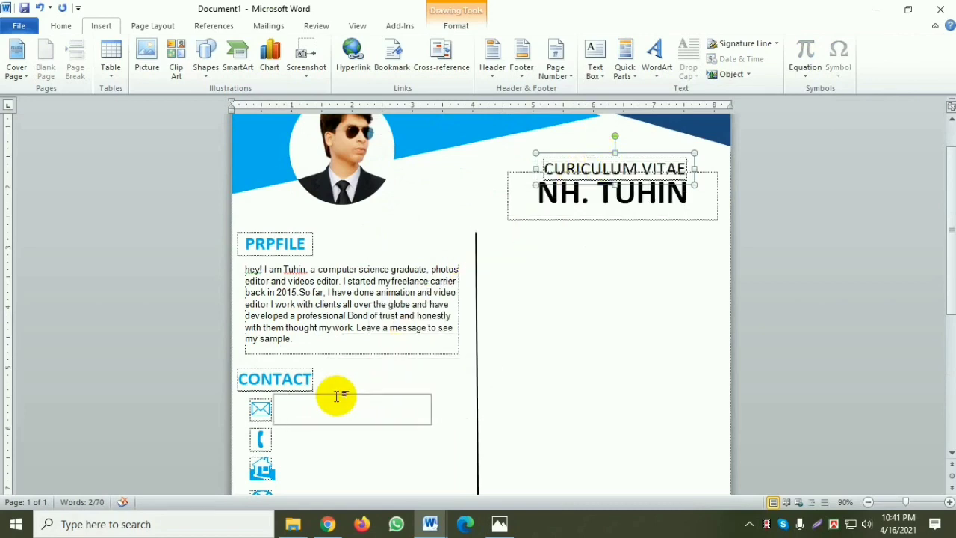
drag(424, 409, 321, 407)
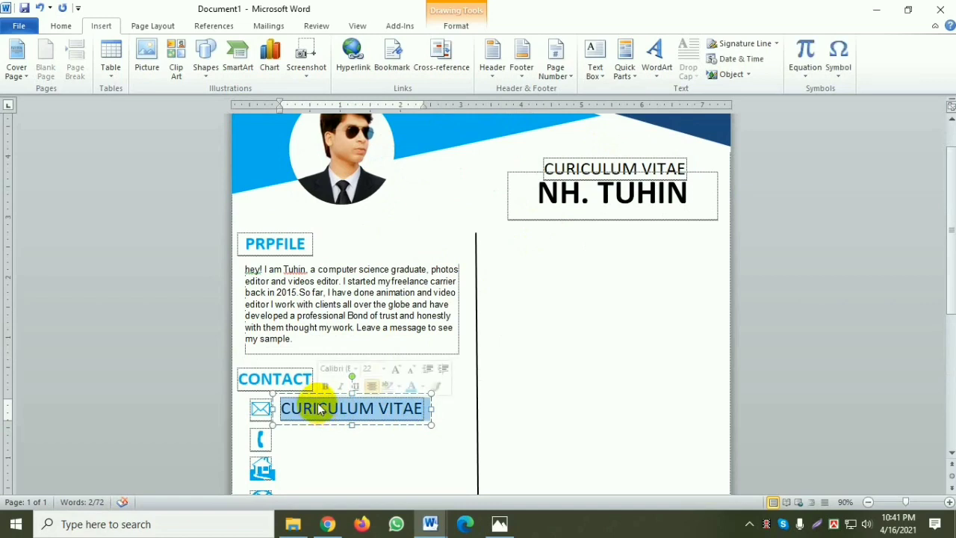
key(Delete)
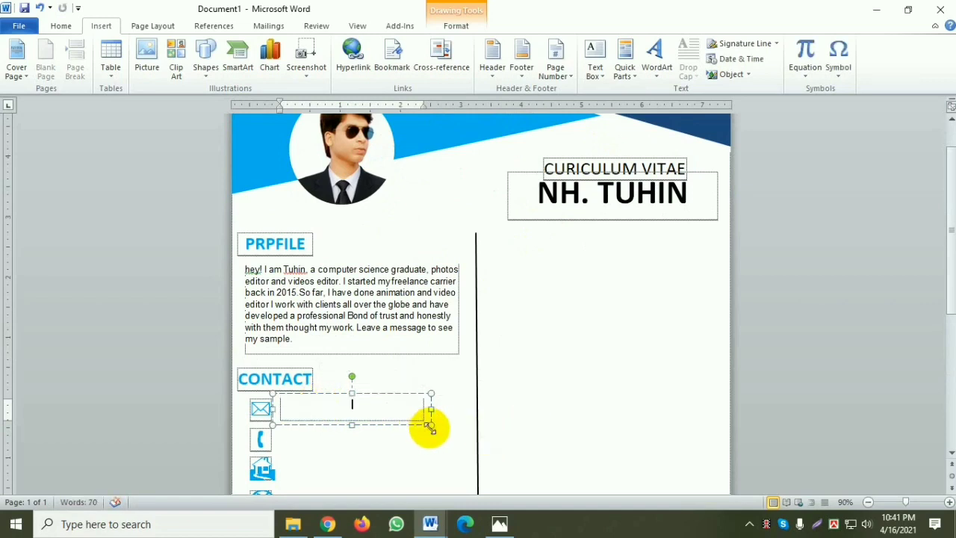
click(358, 423)
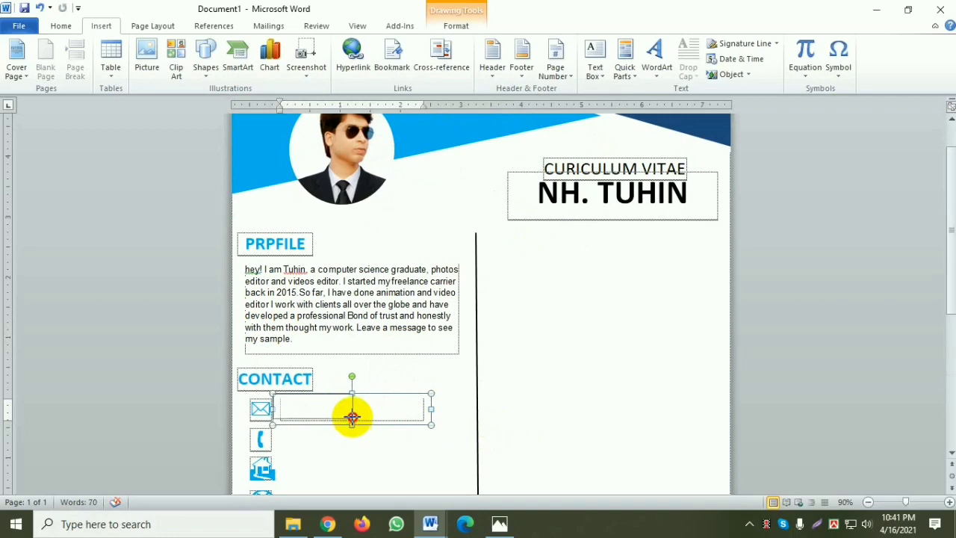
drag(432, 426, 351, 415)
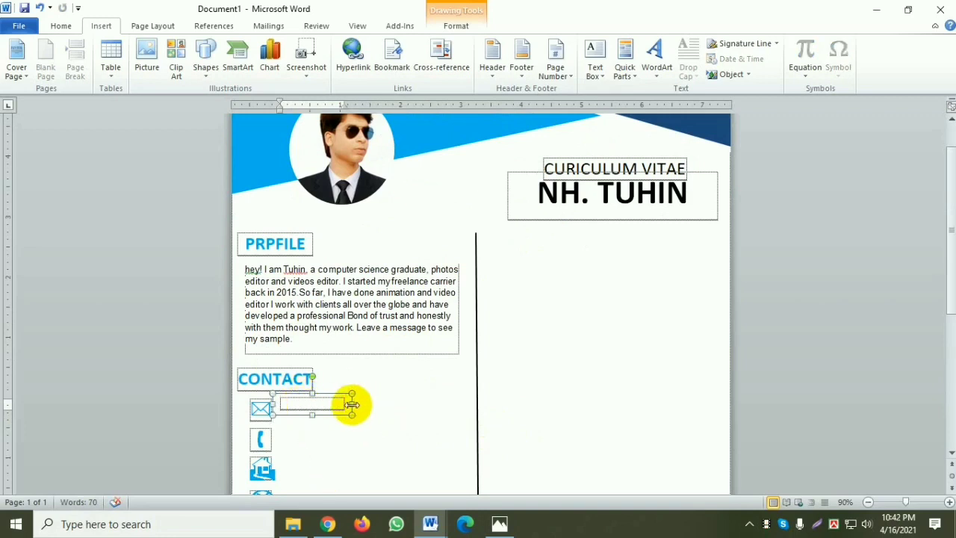
drag(352, 404, 416, 404)
Type the contact's e-mail address into the new box in the chosen font colour
click(355, 408)
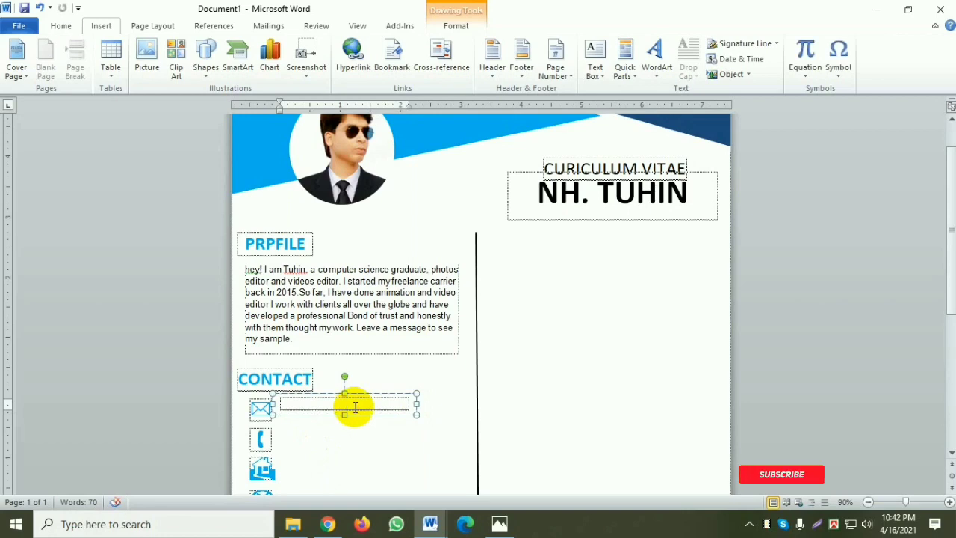
text(n)
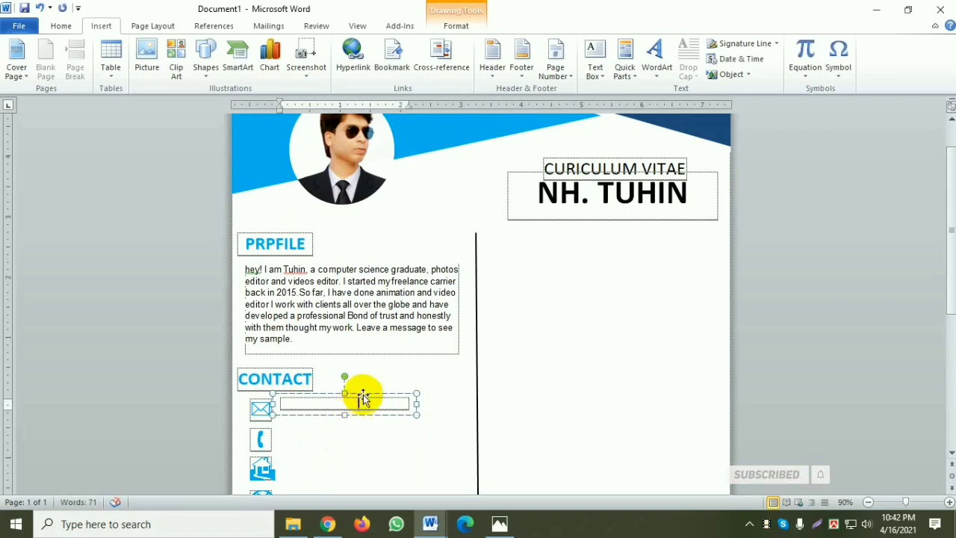
drag(366, 404, 295, 409)
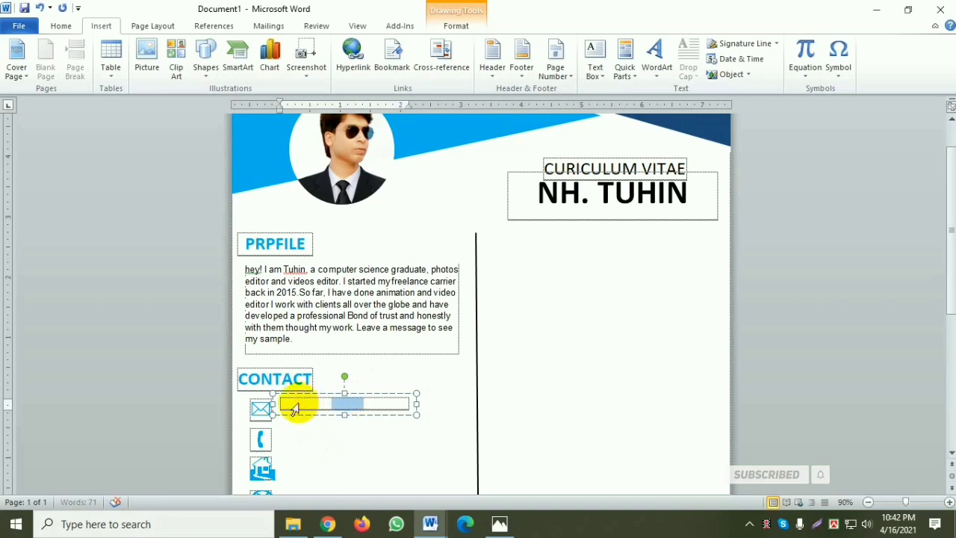
click(64, 28)
click(287, 70)
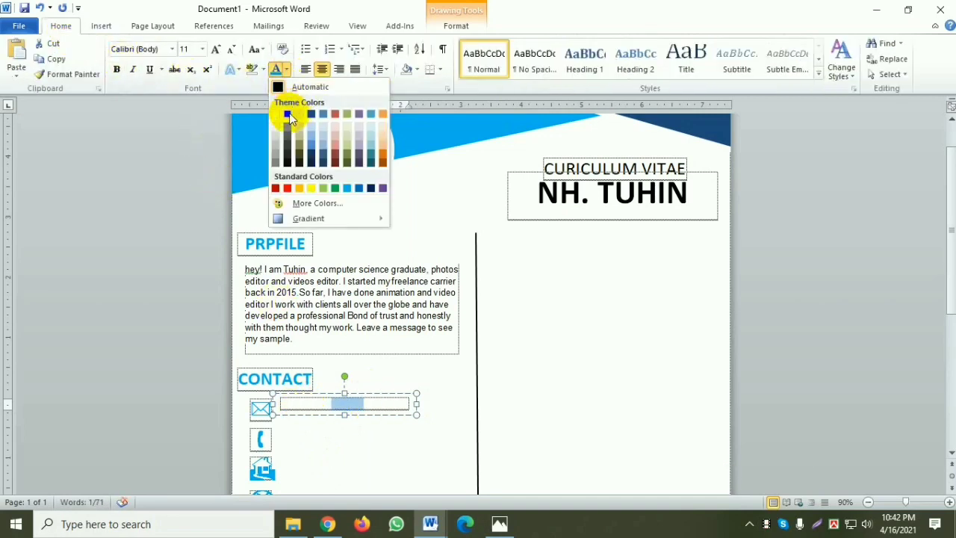
click(284, 113)
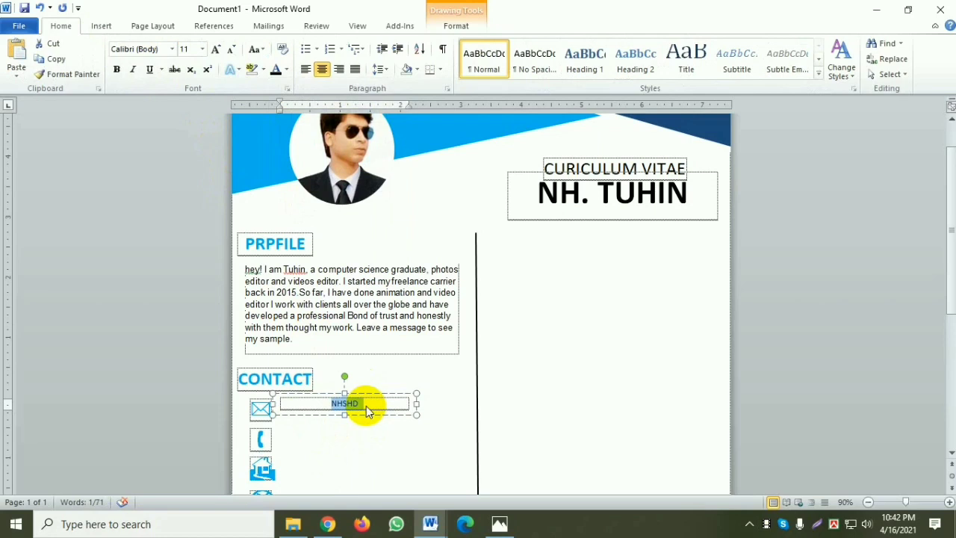
key(BackSpace)
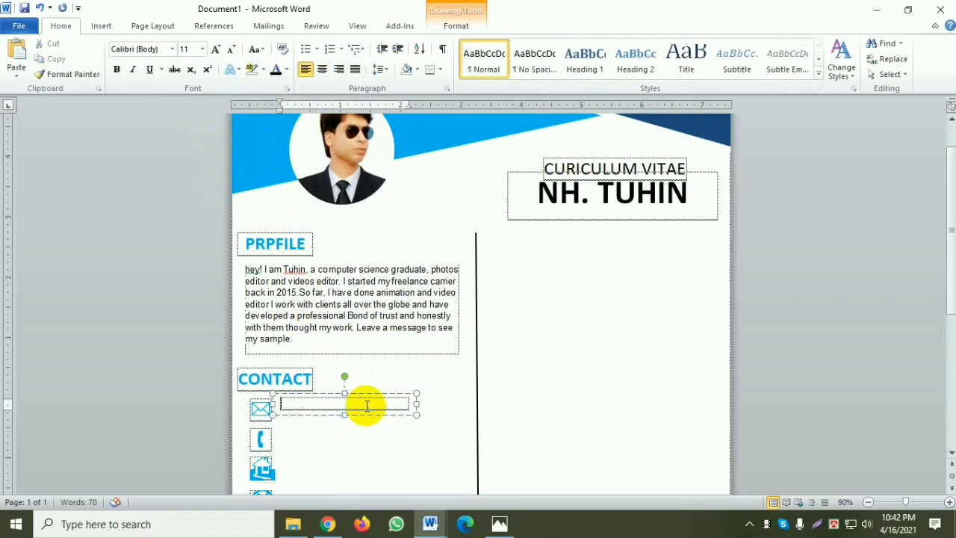
text(n)
text(@gmail.com)
Enlarge the e-mail text to size 14 and line its box up with the envelope icon
drag(383, 402, 266, 402)
key(ctrl+bracketright)
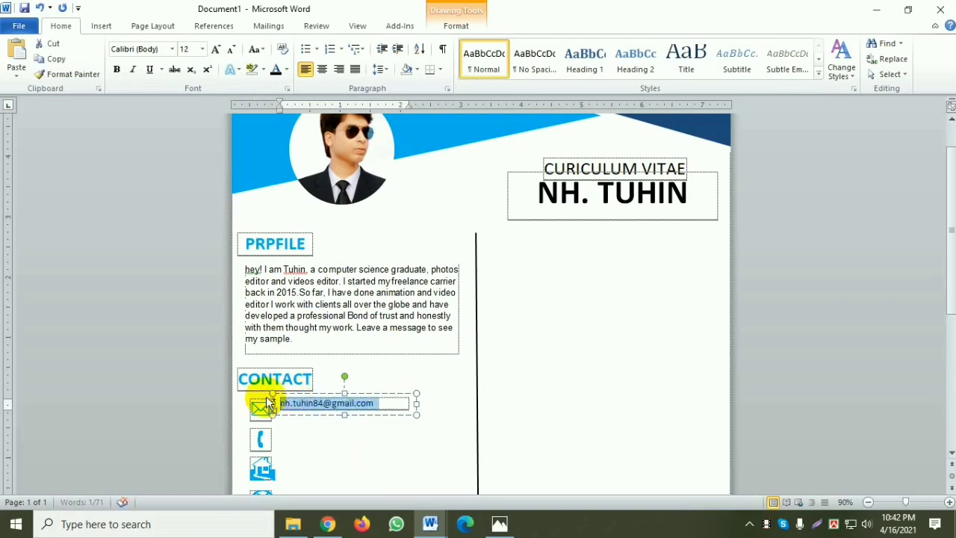
key(ctrl+bracketright)
key(ctrl+bracketright)
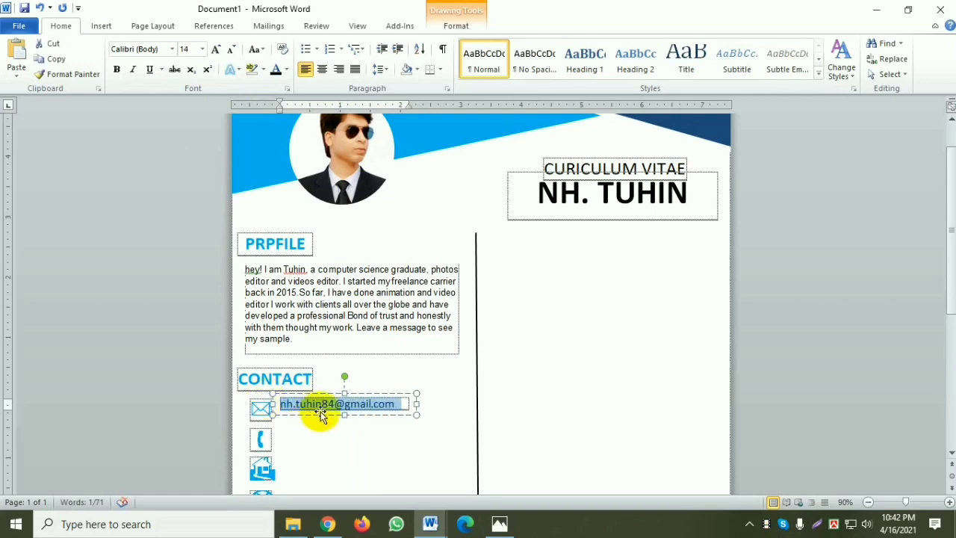
click(324, 393)
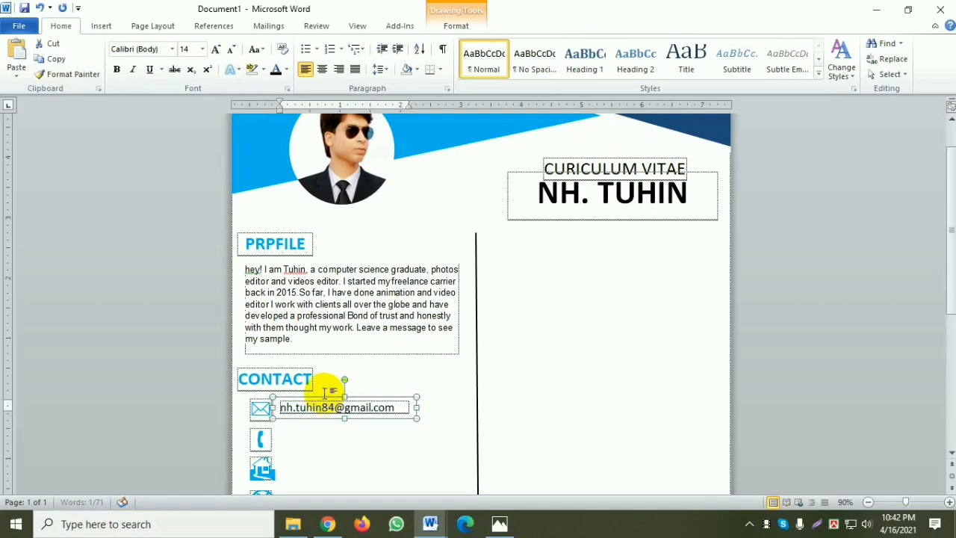
drag(325, 394, 320, 398)
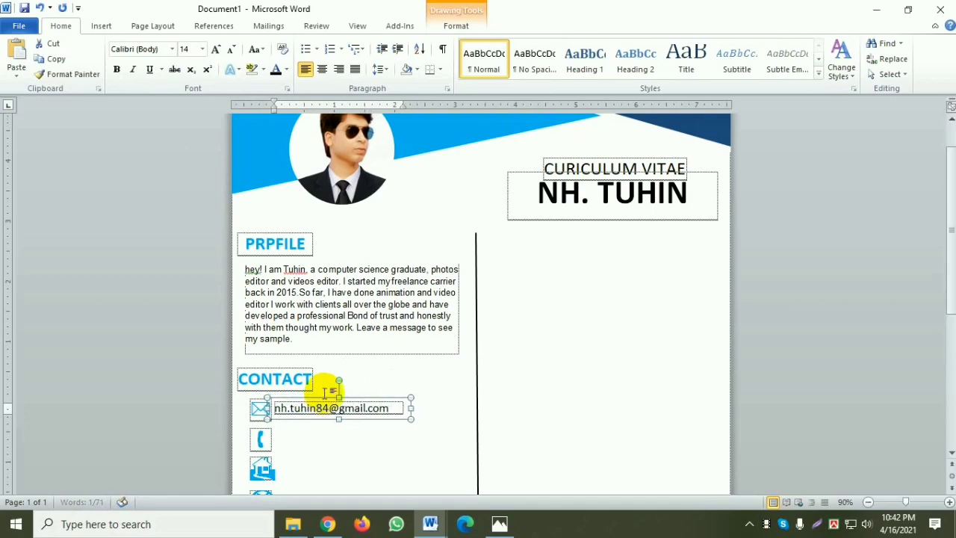
scroll(320, 391, down, 1)
scroll(320, 391, down, 1)
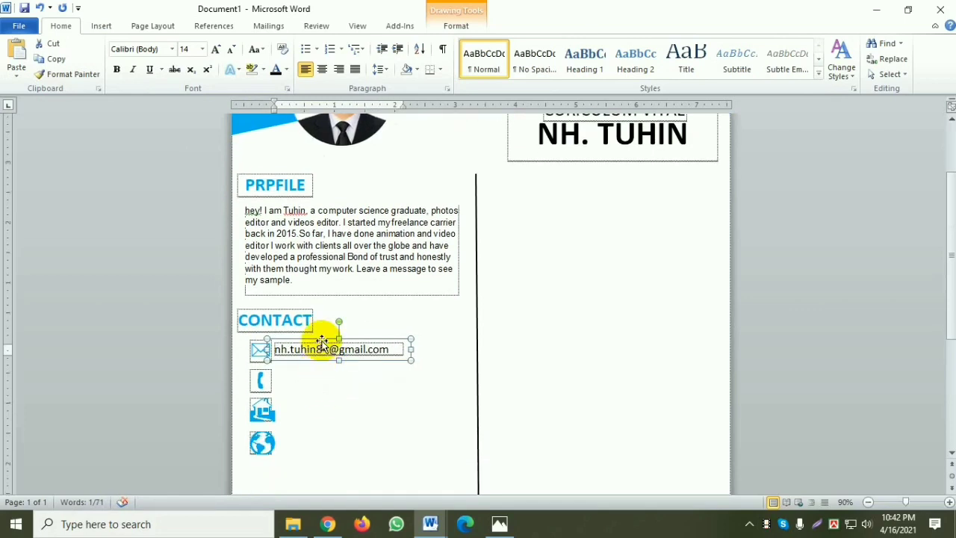
Copy the e-mail box beside the phone icon and replace its text with the contact's phone number
drag(322, 348, 320, 379)
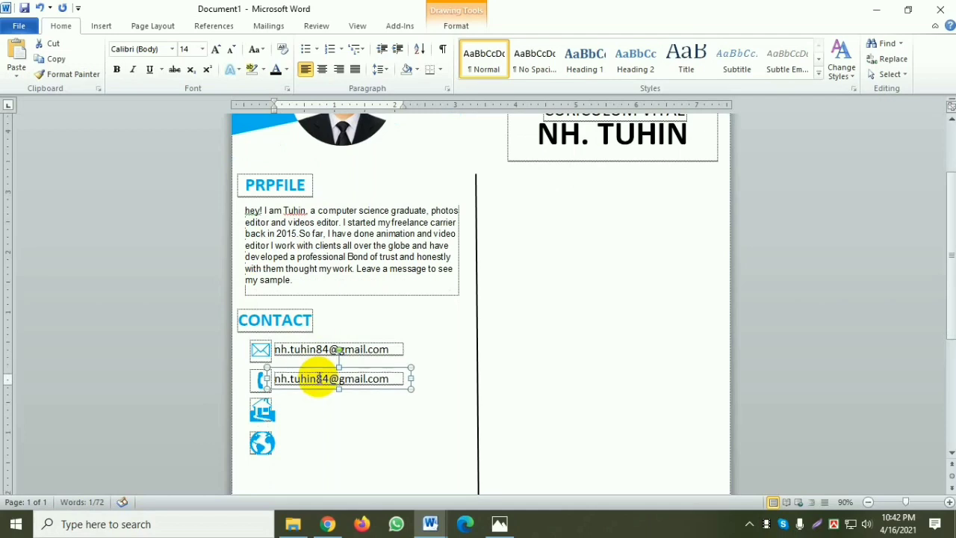
drag(392, 380, 275, 379)
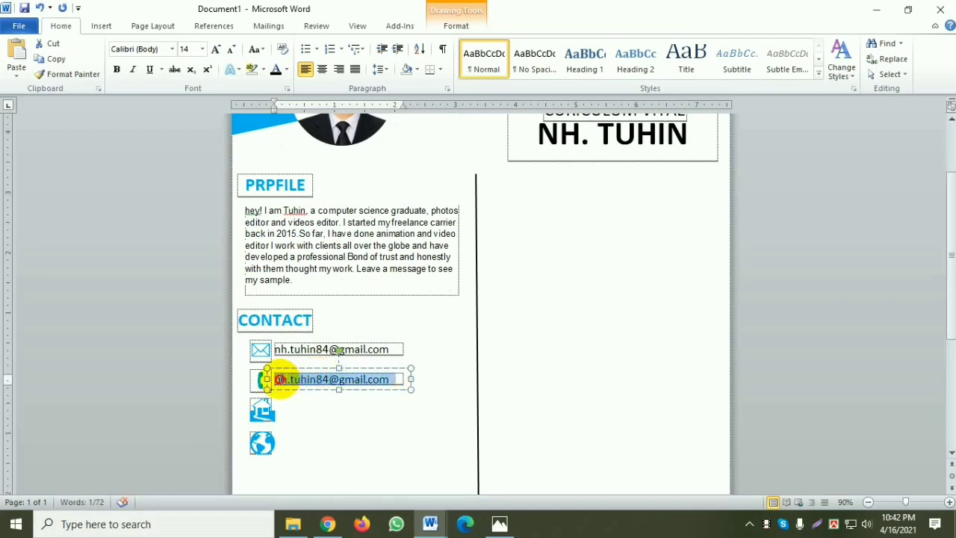
key(BackSpace)
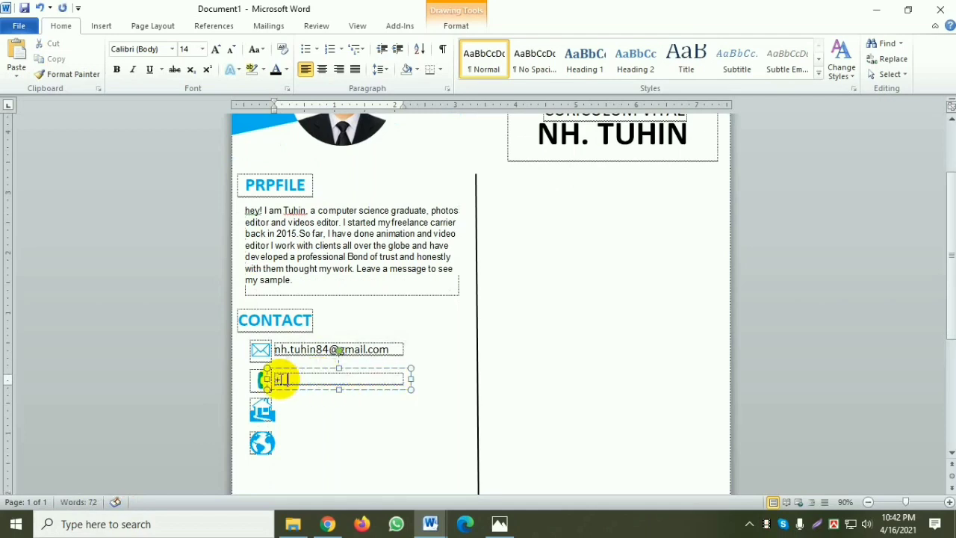
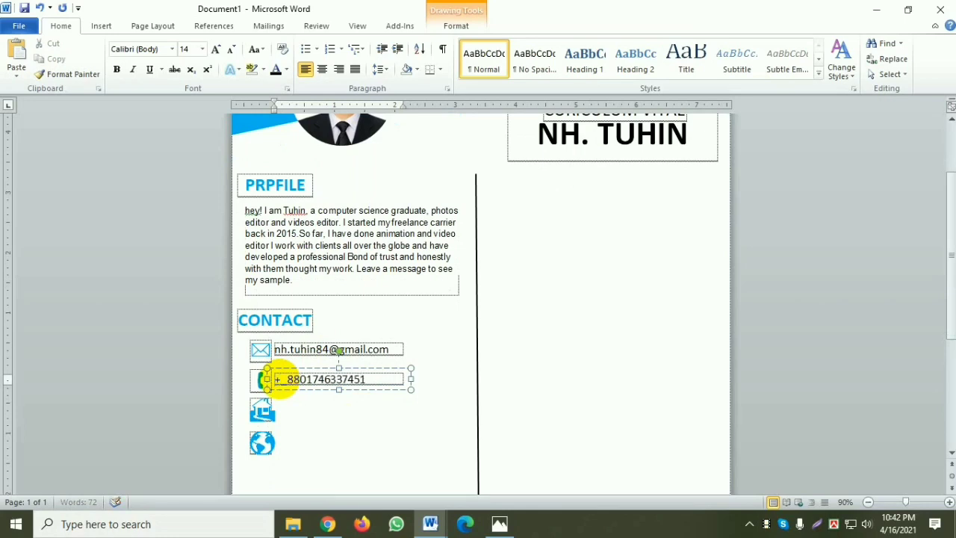
click(288, 379)
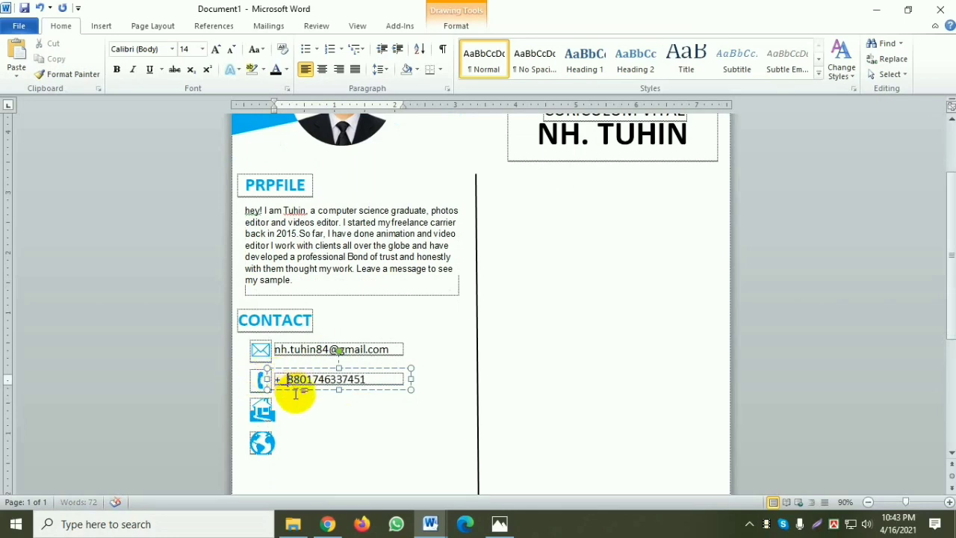
key(BackSpace)
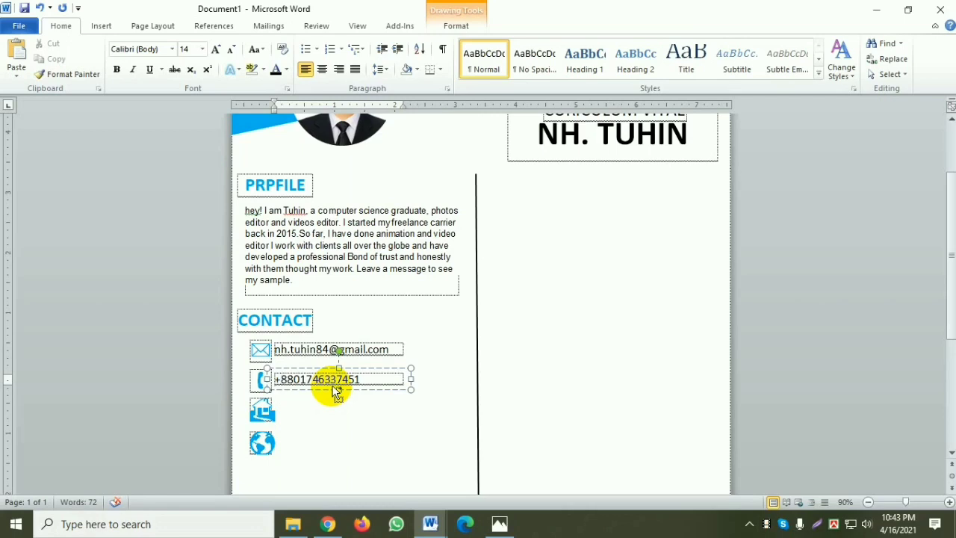
mouse_move(332, 385)
mouse_down()
mouse_move(330, 421)
mouse_move(273, 416)
mouse_up()
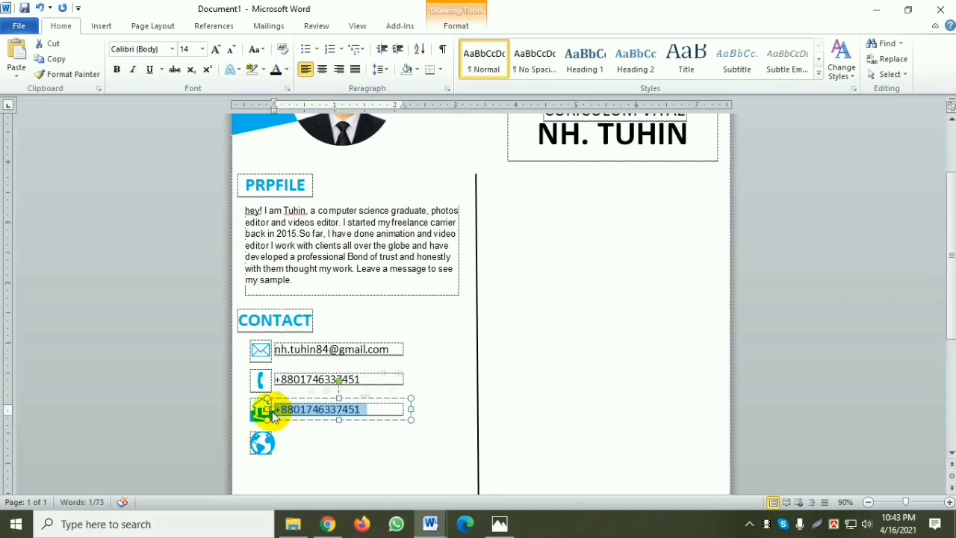
Replace the copied phone number beside the house icon with the start of the home address
key(Delete)
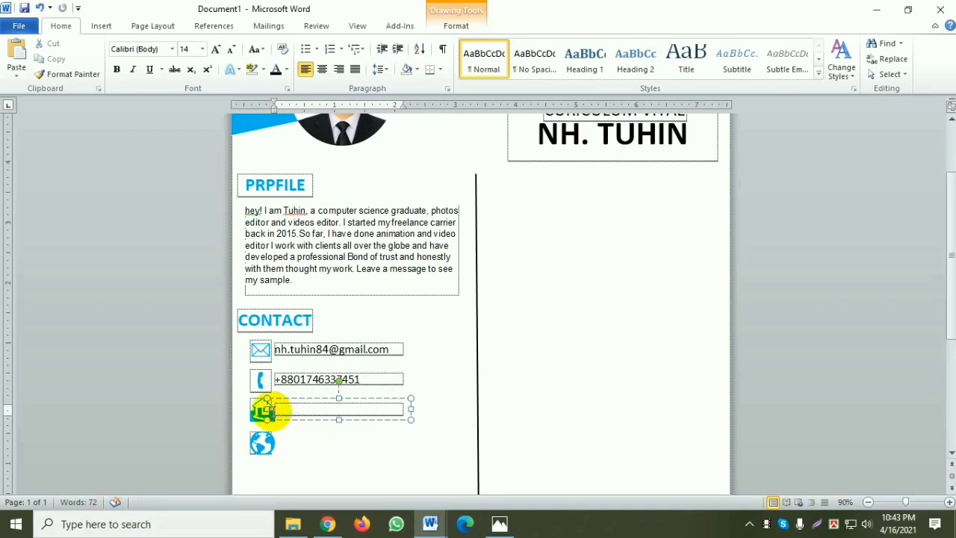
text(Bn)
text(angabari,)
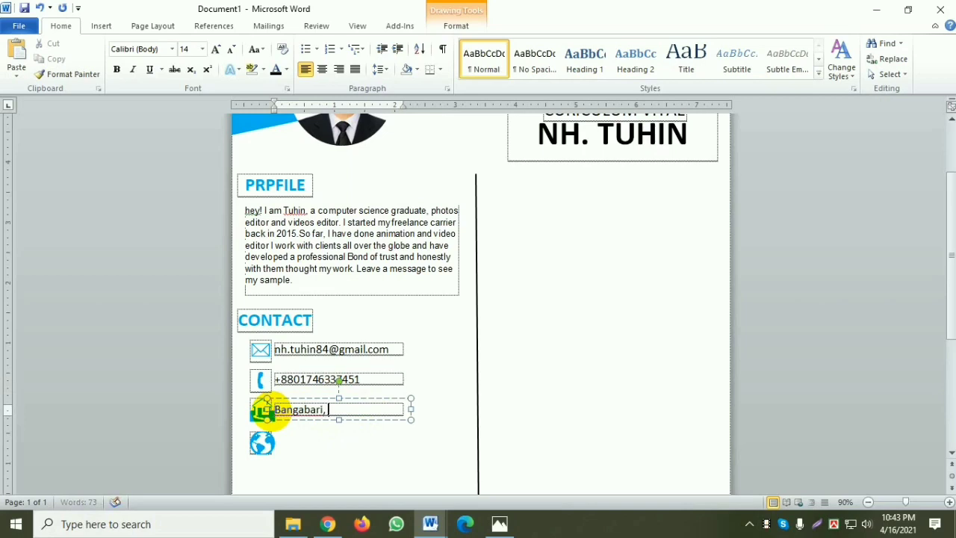
text(omostapur)
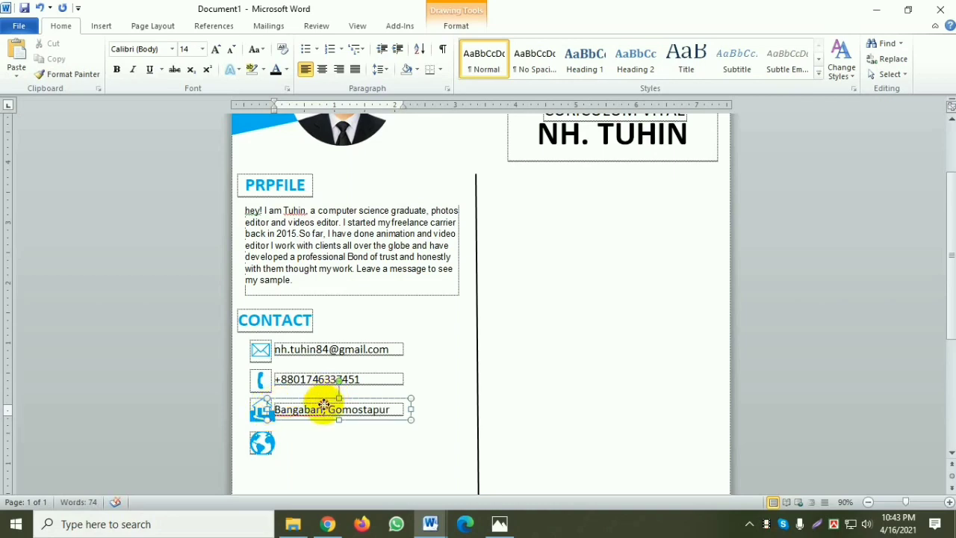
Copy the address box beside the globe icon, nudge it into place, and replace its text with the website address
mouse_move(325, 406)
mouse_down()
mouse_move(321, 435)
mouse_move(334, 438)
mouse_up()
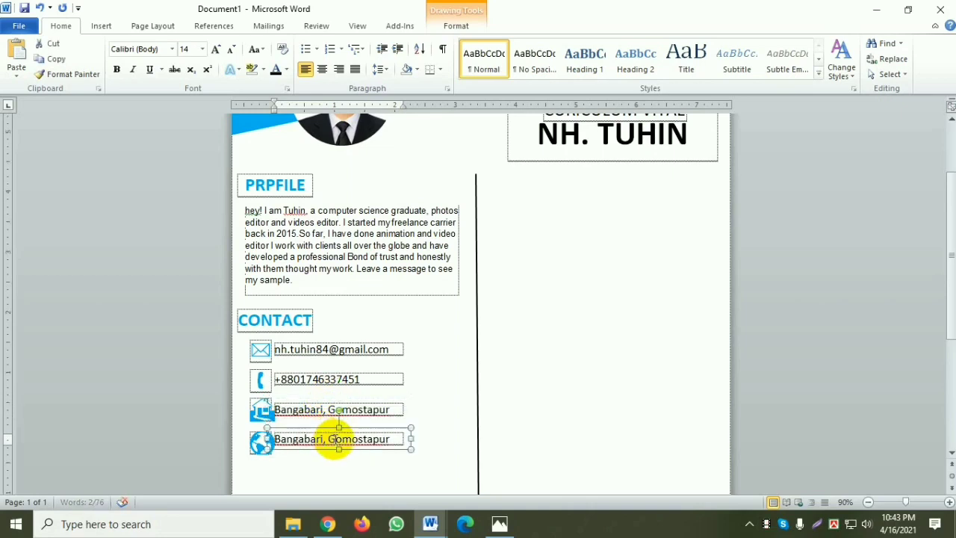
key(Down)
key(Right)
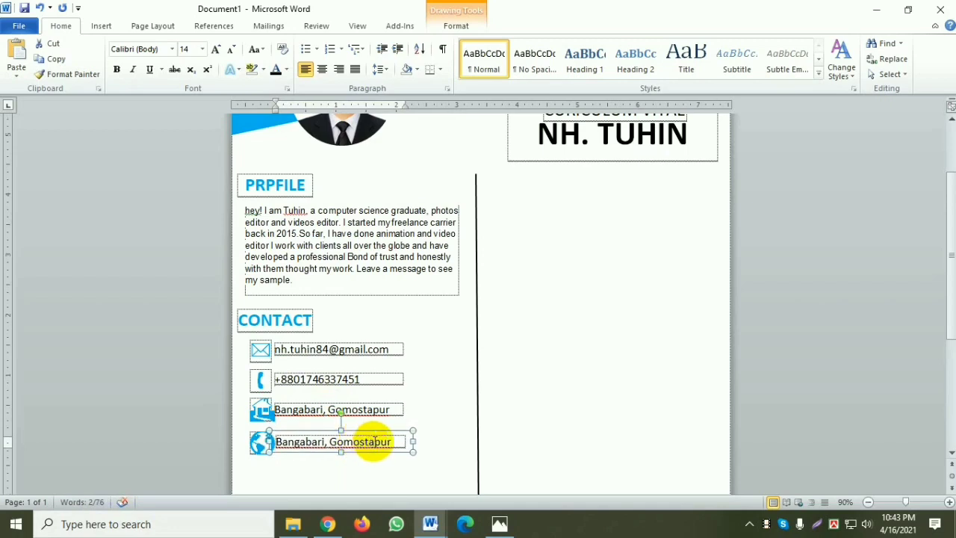
drag(397, 442, 290, 443)
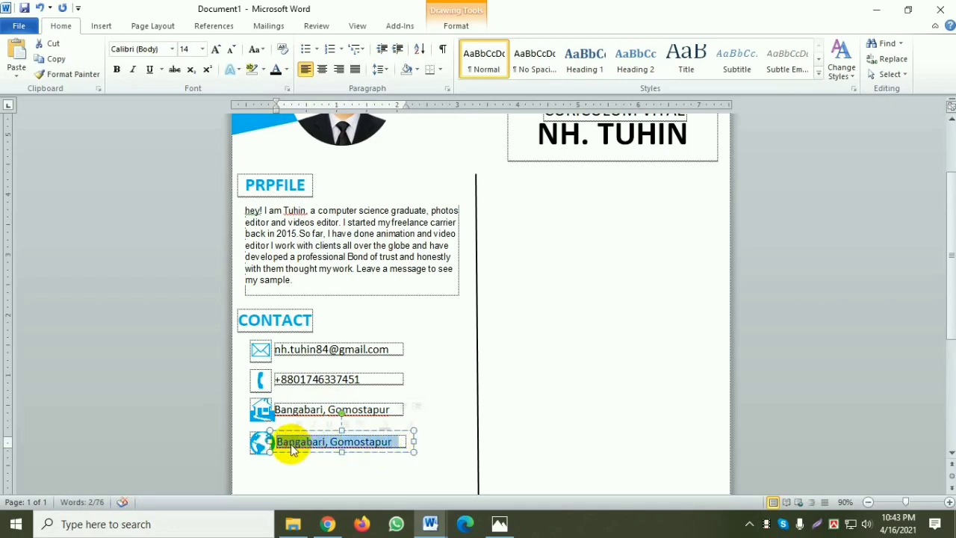
key(Delete)
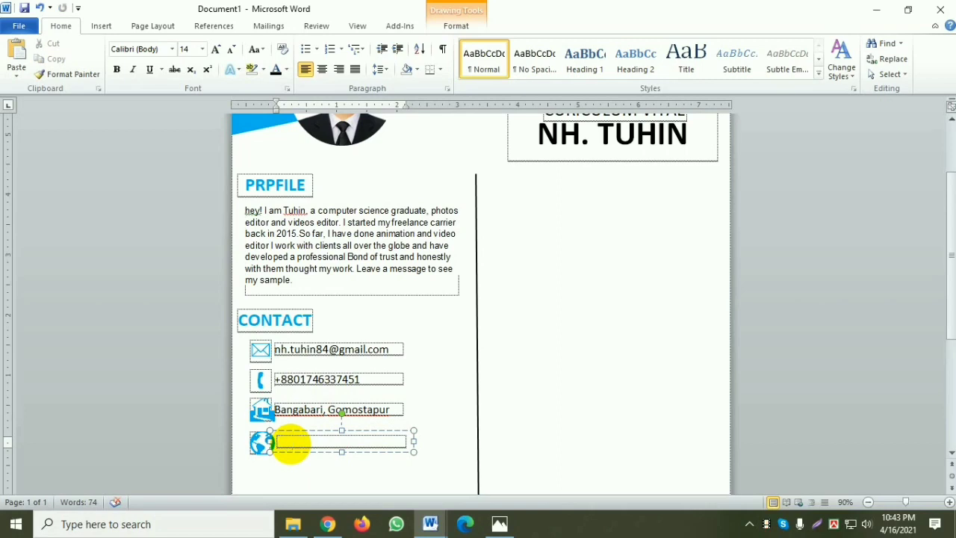
text(www.)
text(nhtuh)
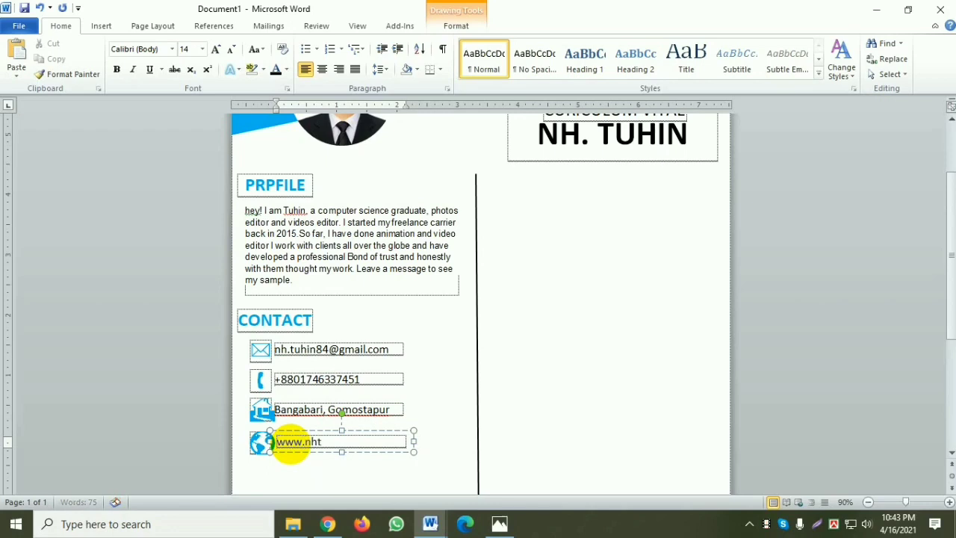
text(in.co)
text(m)
scroll(298, 382, down, 1)
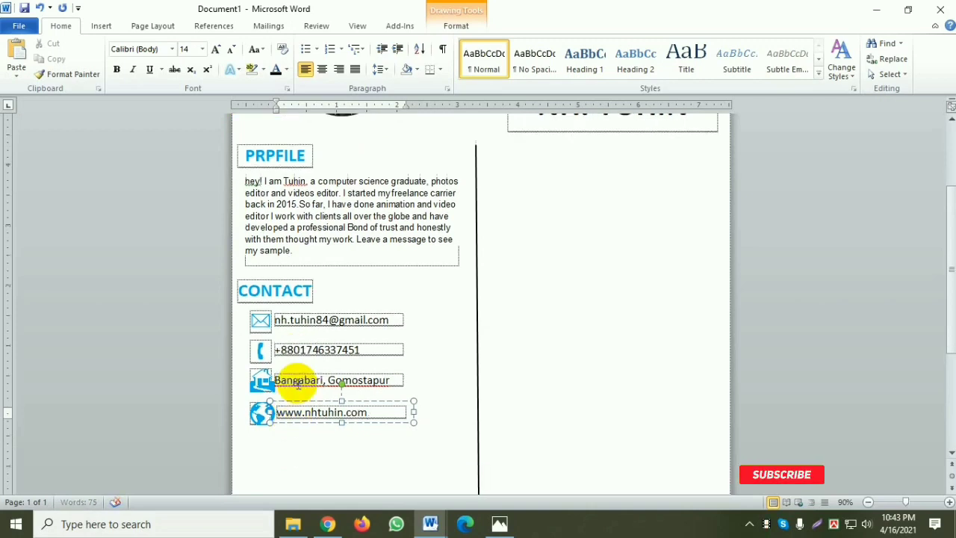
scroll(297, 386, down, 1)
scroll(297, 387, down, 1)
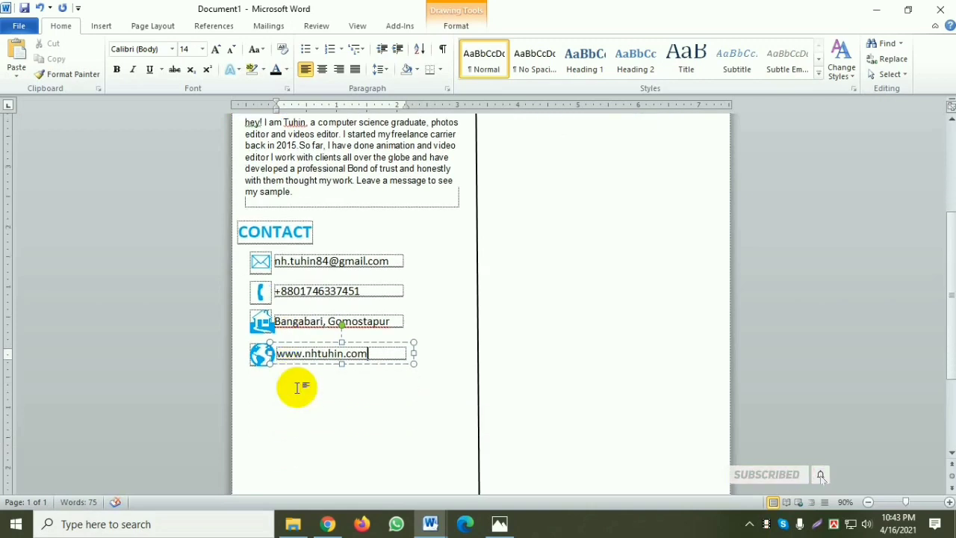
Save the document as Doc3 in the Desktop folder
key(ctrl+a)
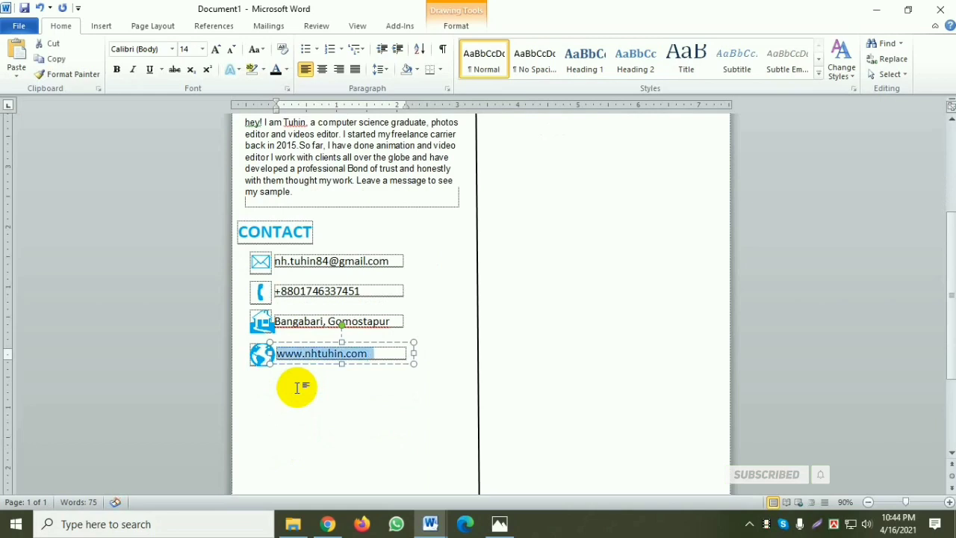
key(ctrl+s)
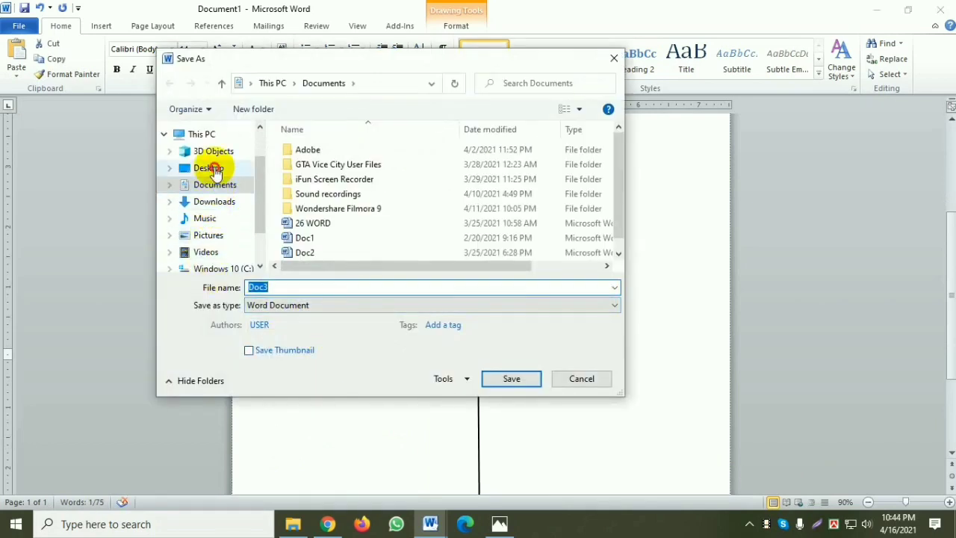
click(210, 167)
click(508, 378)
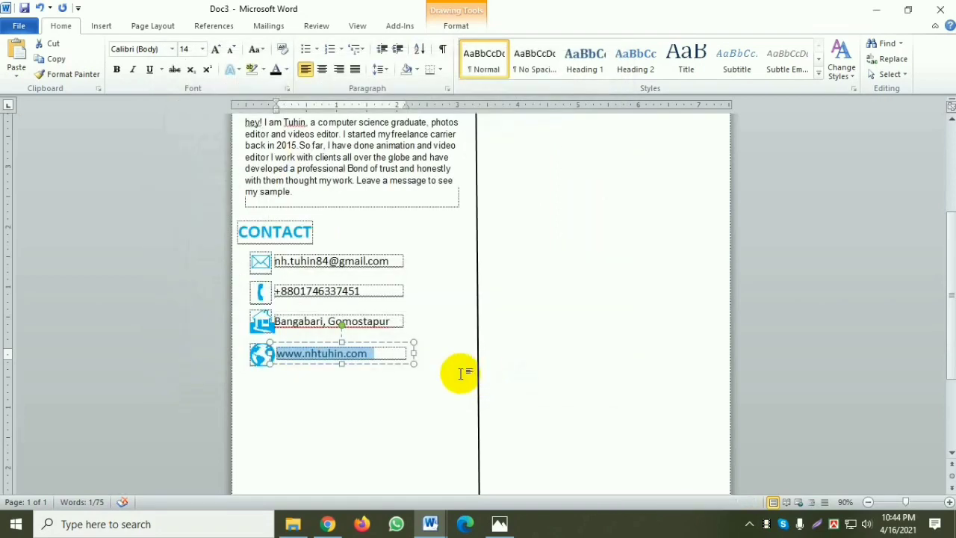
scroll(455, 374, down, 1)
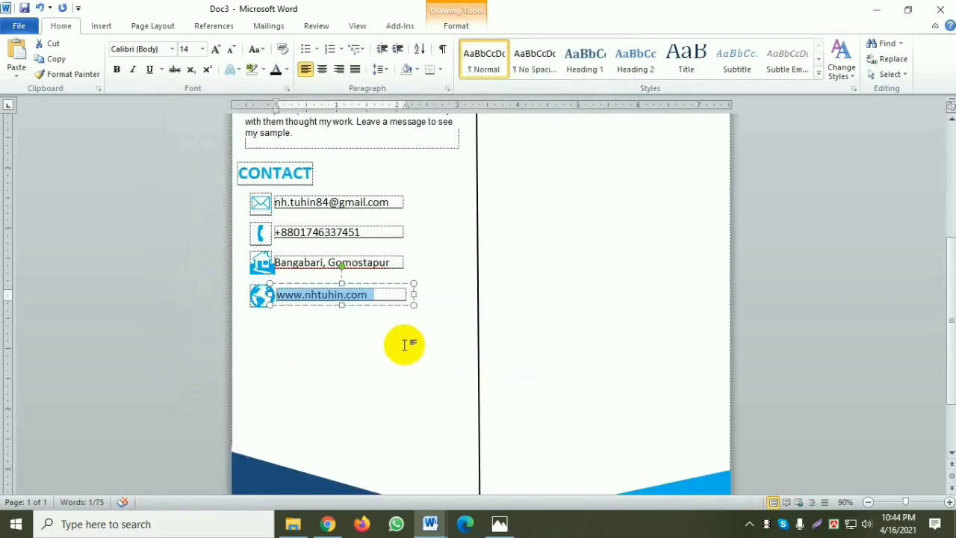
scroll(407, 348, up, 1)
scroll(406, 345, up, 1)
scroll(403, 344, down, 1)
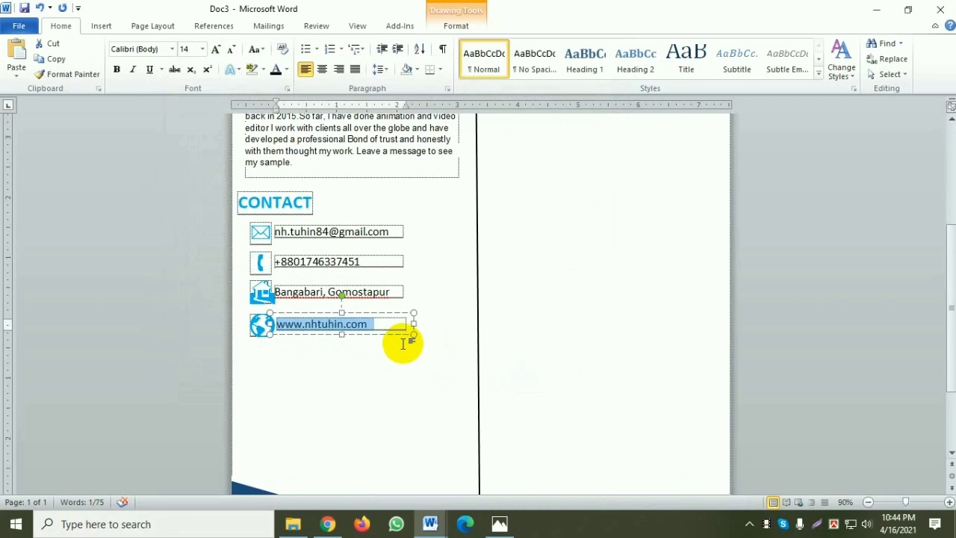
scroll(403, 344, down, 1)
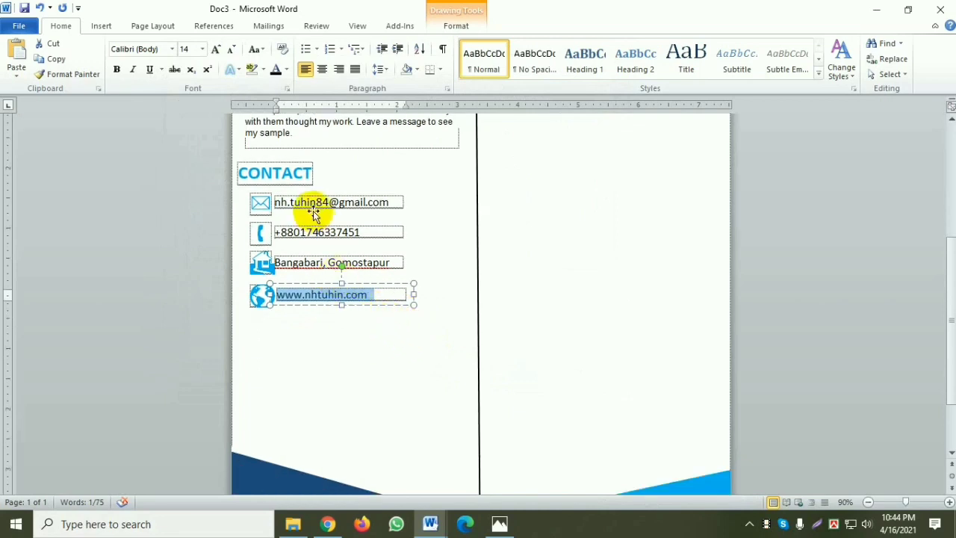
scroll(308, 188, up, 1)
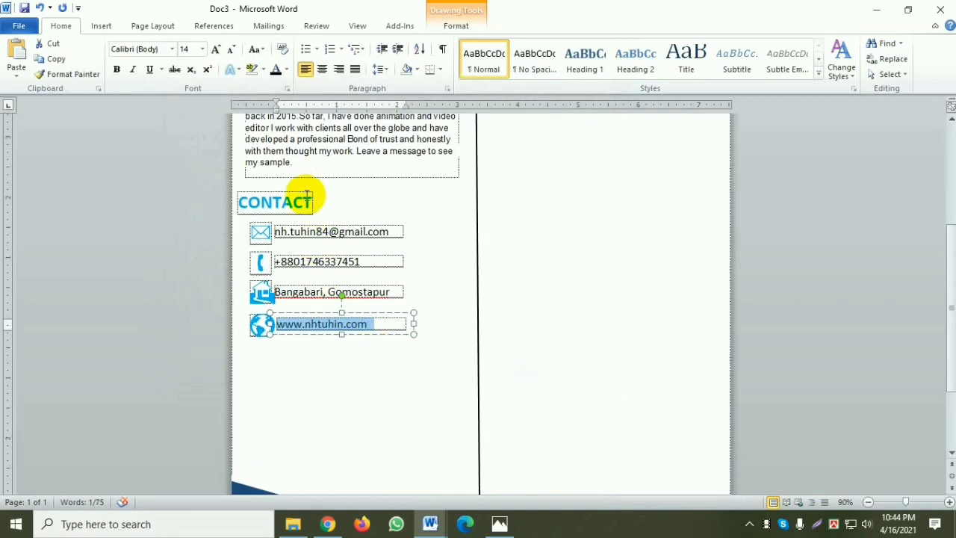
Copy the CONTACT heading below the website row and retype its text as HOBBIES
click(300, 189)
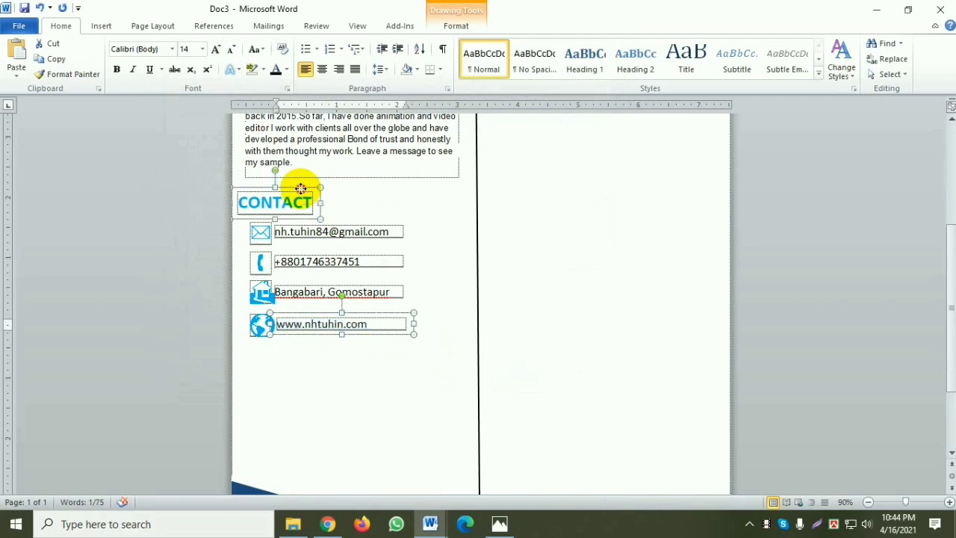
drag(301, 188, 301, 252)
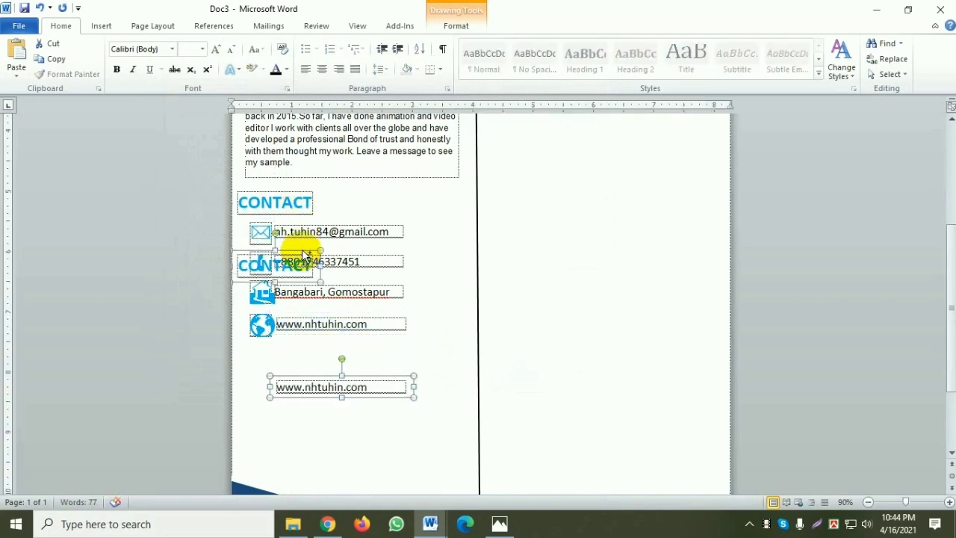
key(ctrl+z)
click(297, 189)
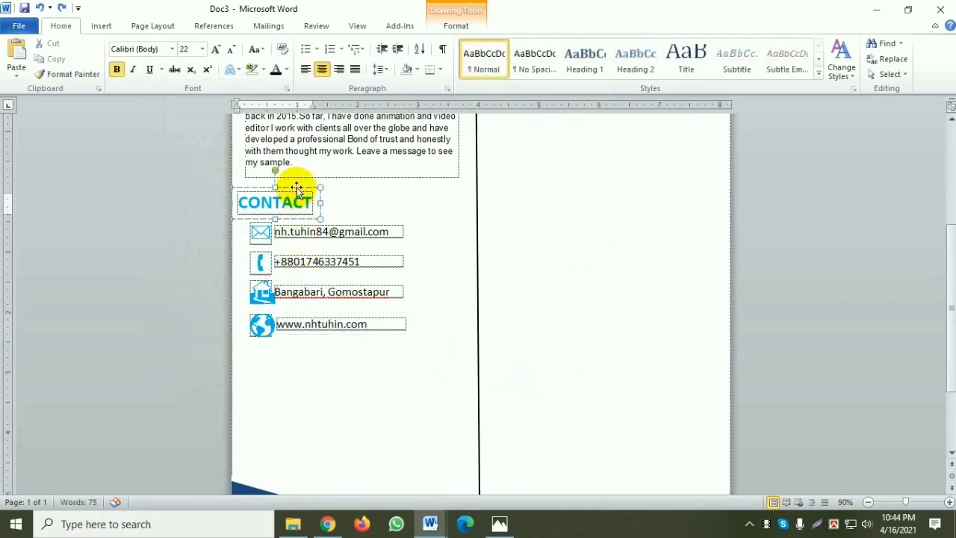
mouse_move(299, 192)
mouse_down()
mouse_move(307, 342)
mouse_move(241, 359)
mouse_up()
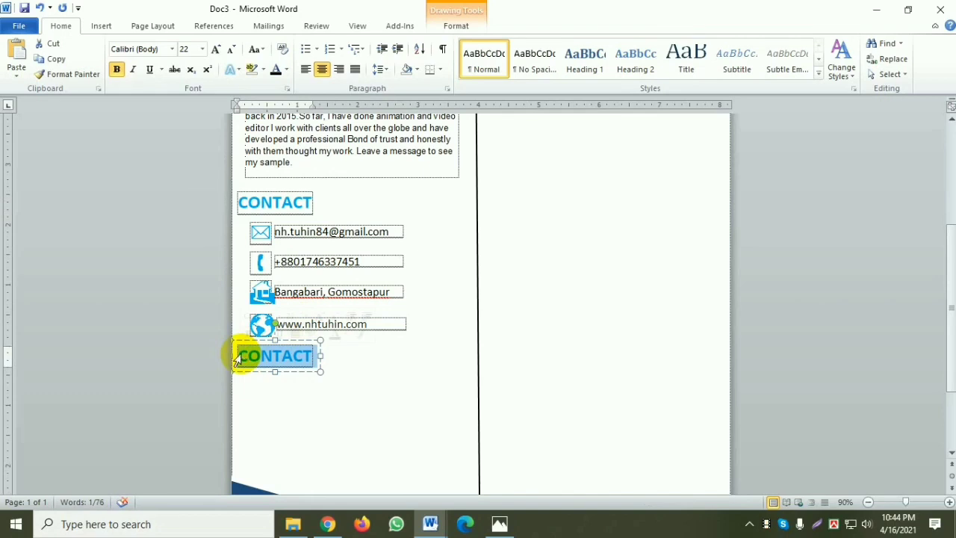
key(BackSpace)
text(h)
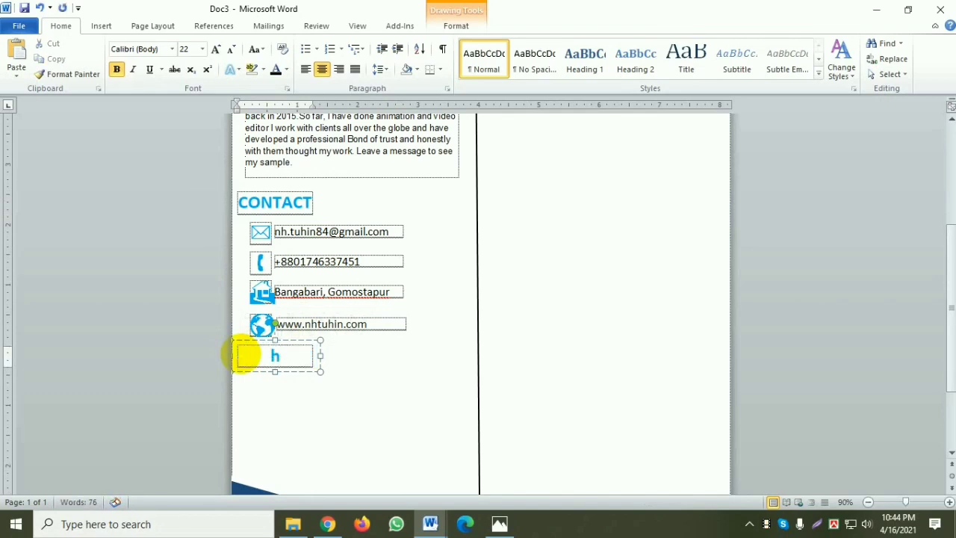
text(ob)
key(BackSpace)
key(BackSpace)
key(BackSpace)
text(B)
key(BackSpace)
key(BackSpace)
text(HO)
text(BBI)
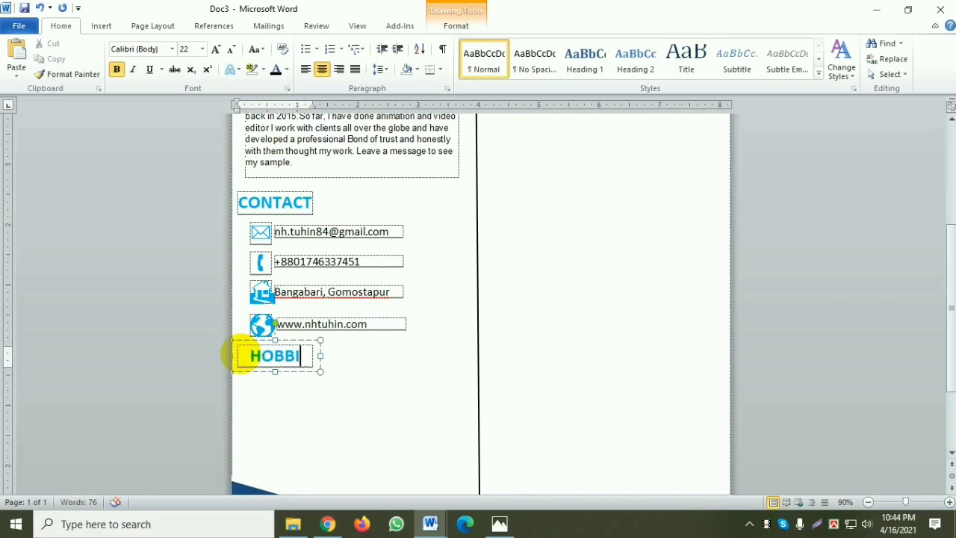
text(ES)
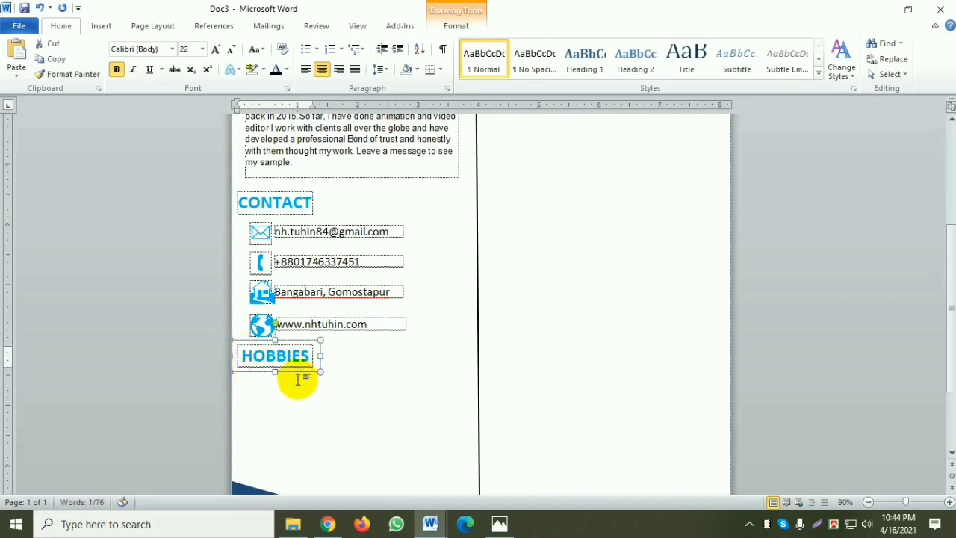
click(246, 312)
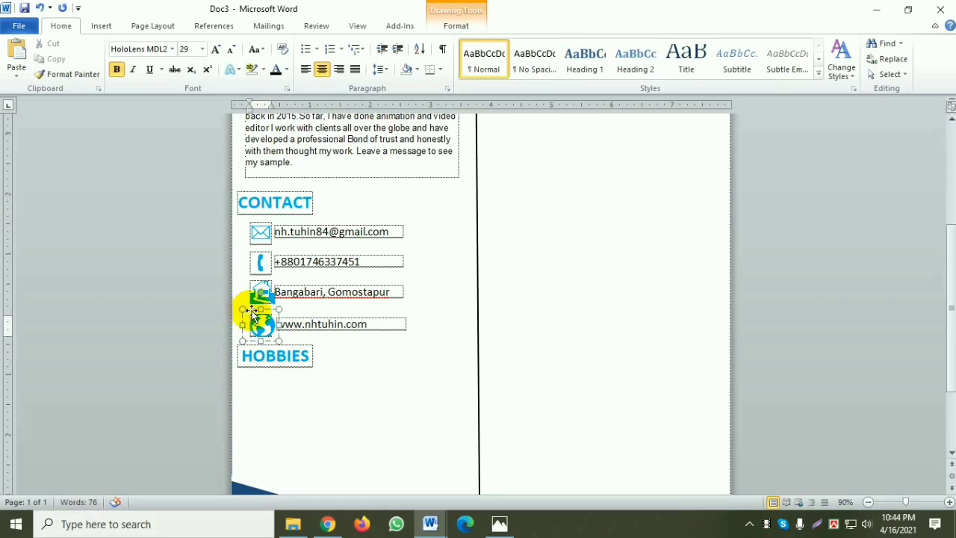
Place a copy of the globe-row icon below the HOBBIES heading
drag(254, 318, 256, 379)
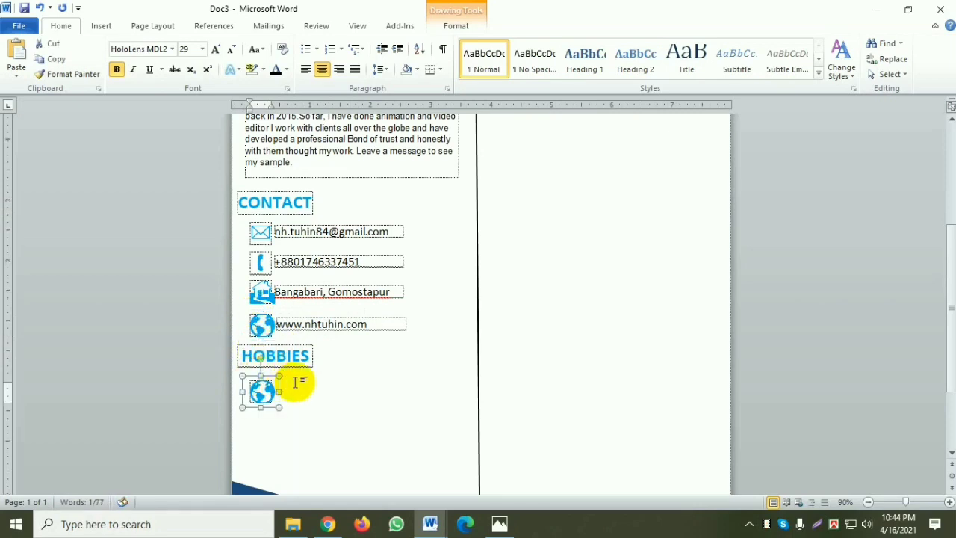
scroll(299, 379, down, 1)
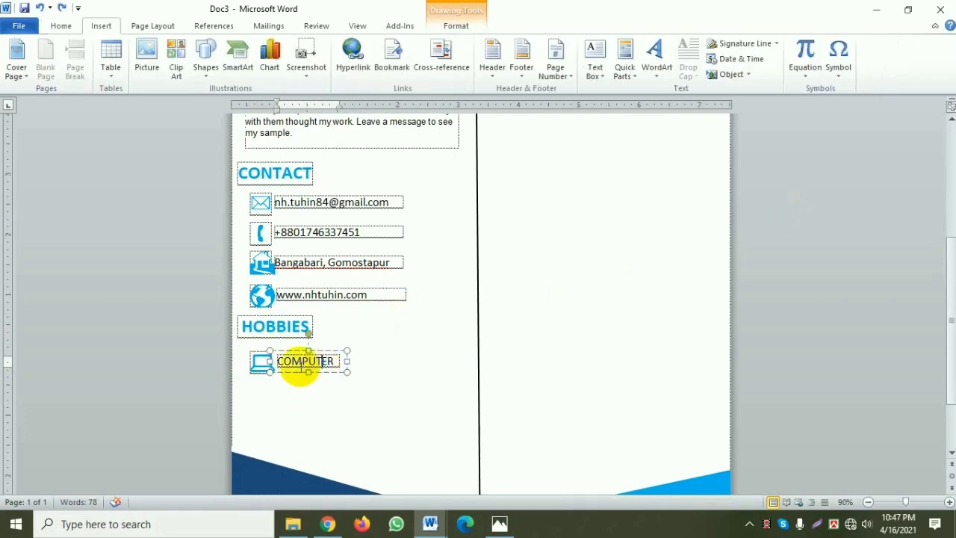
scroll(258, 351, up, 3)
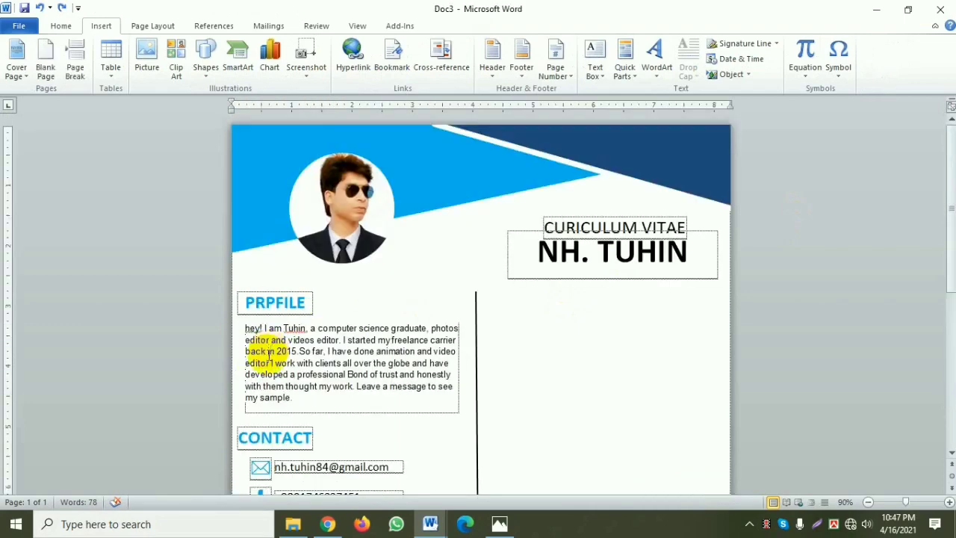
scroll(262, 403, down, 1)
scroll(264, 444, down, 1)
Duplicate the computer icon and COMPUTER label to the right, then clear the copied label text
click(263, 450)
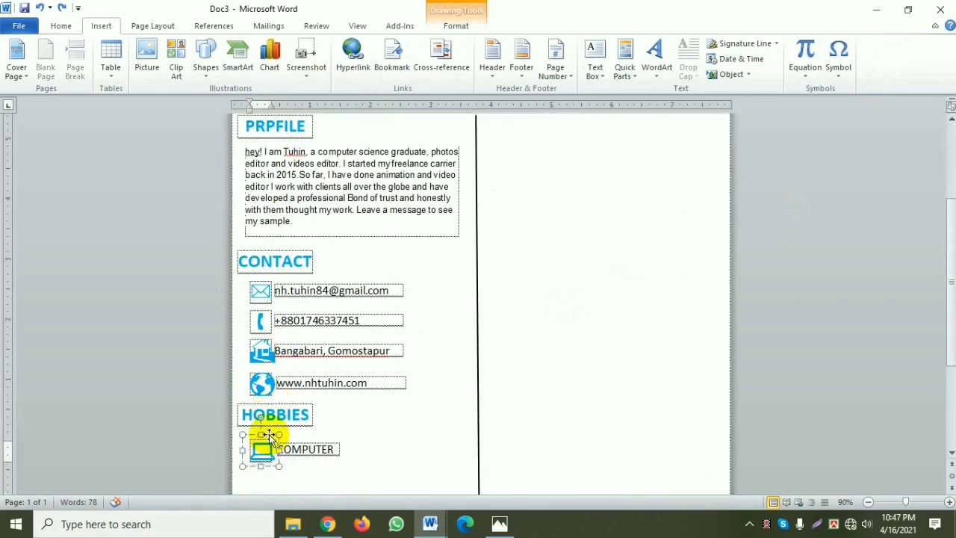
drag(273, 441, 423, 442)
click(315, 443)
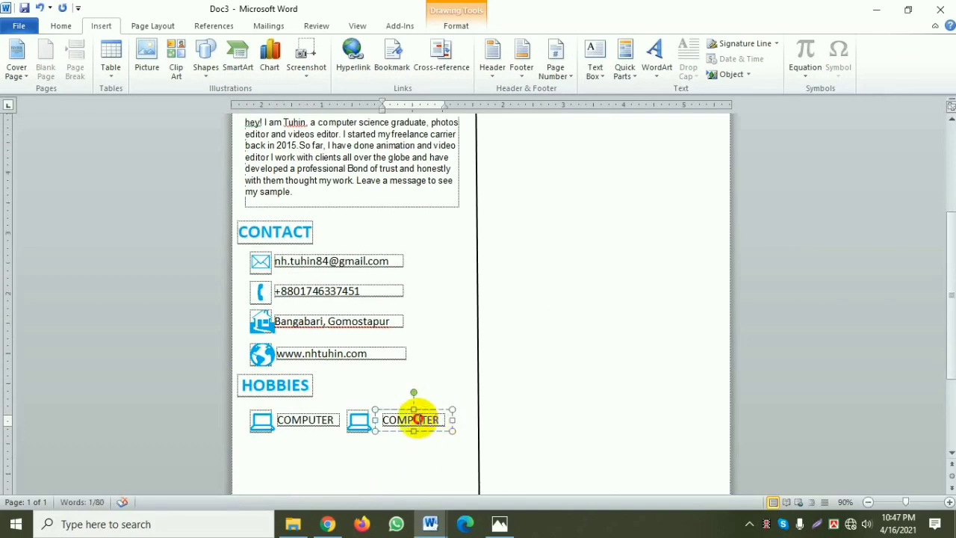
double_click(416, 419)
key(BackSpace)
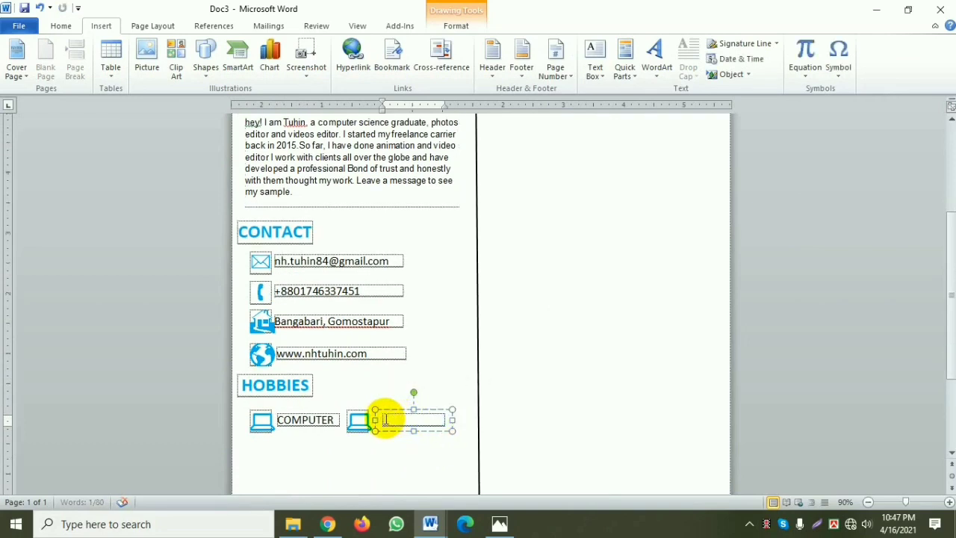
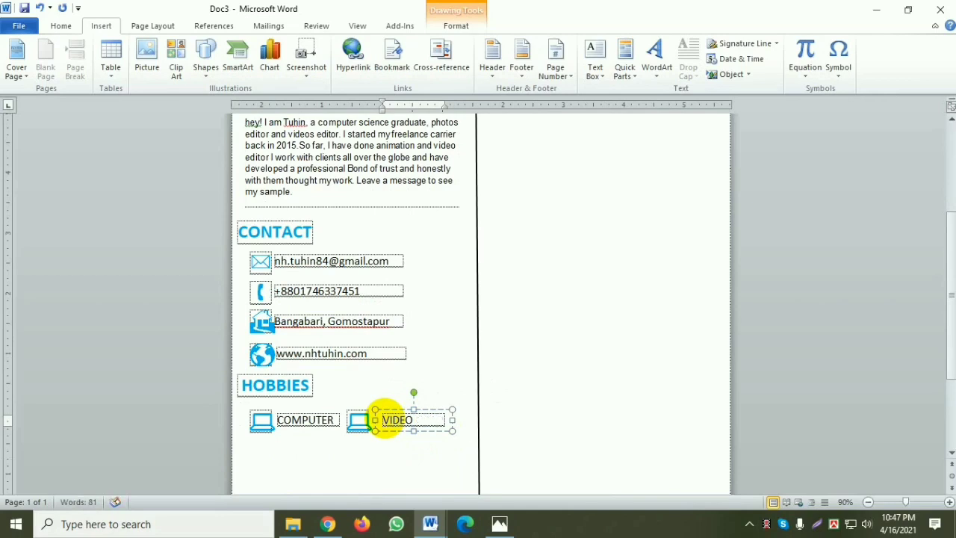
Widen the VIDEO GRAPHY box and replace its laptop icon with a camera symbol
drag(454, 419, 458, 420)
text(GRAPHY)
click(360, 422)
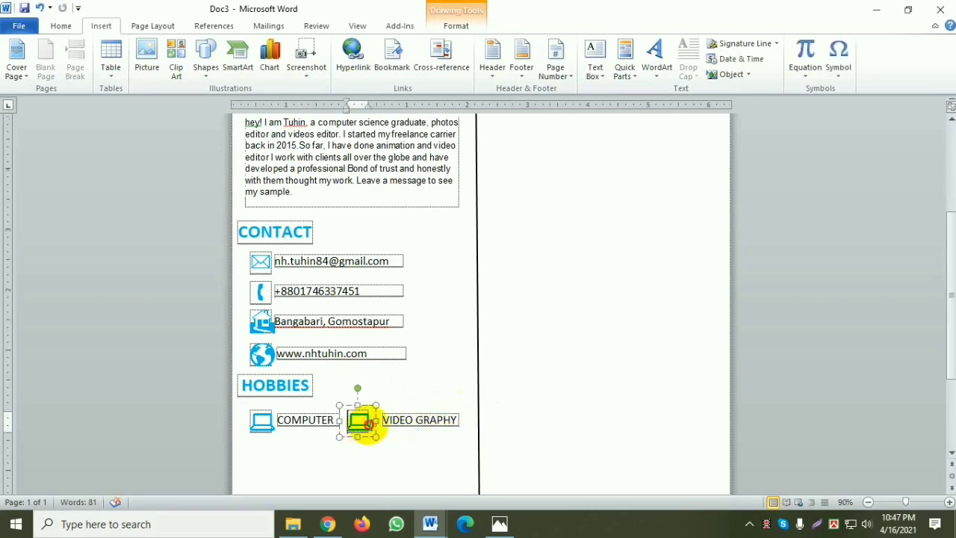
key(BackSpace)
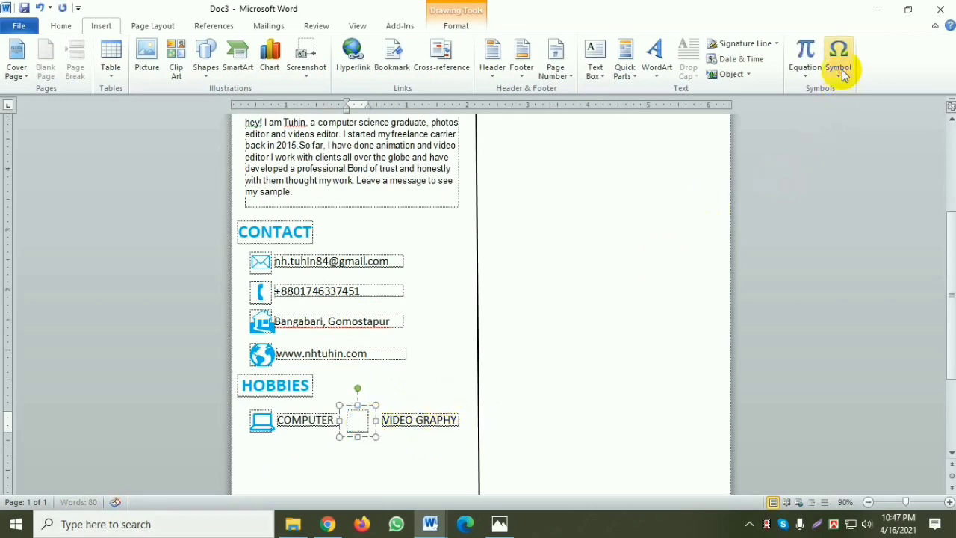
click(838, 59)
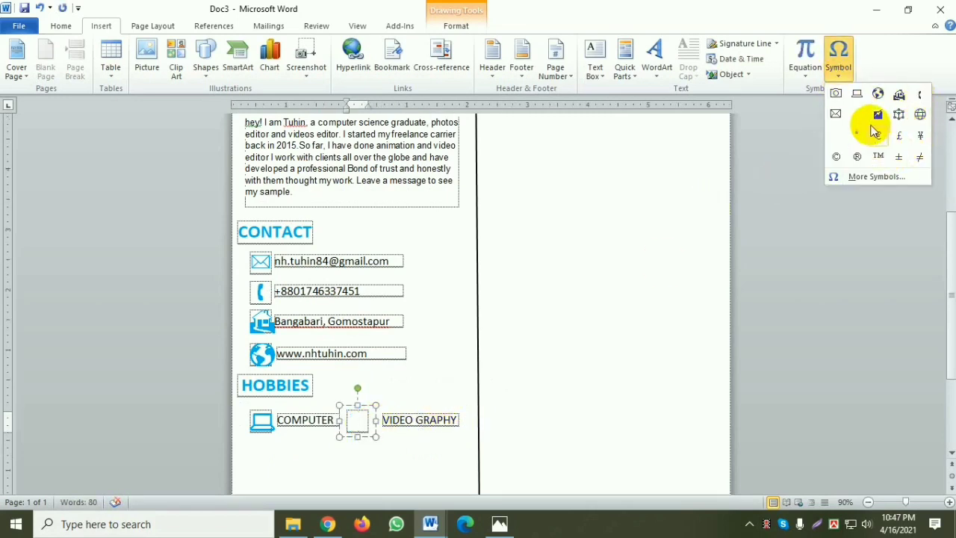
click(836, 94)
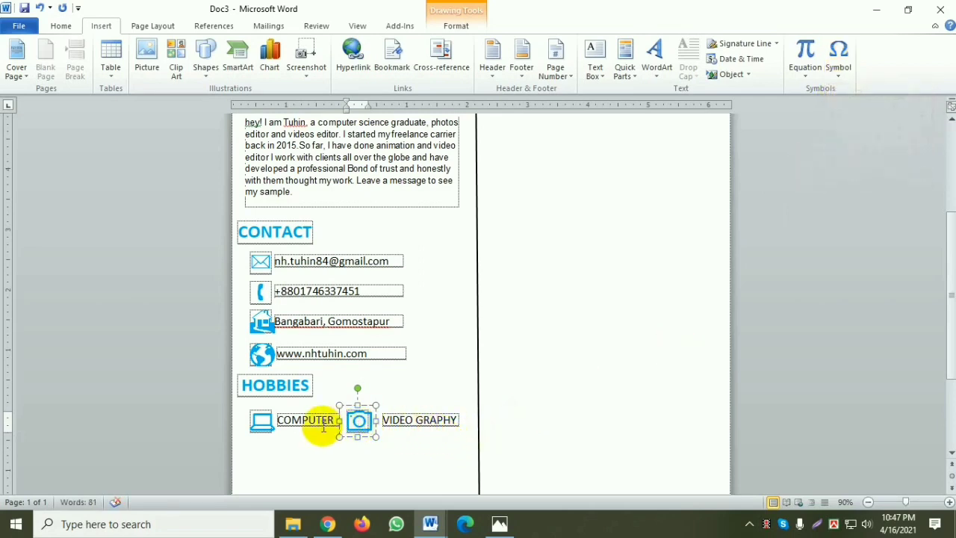
click(261, 420)
scroll(282, 403, down, 1)
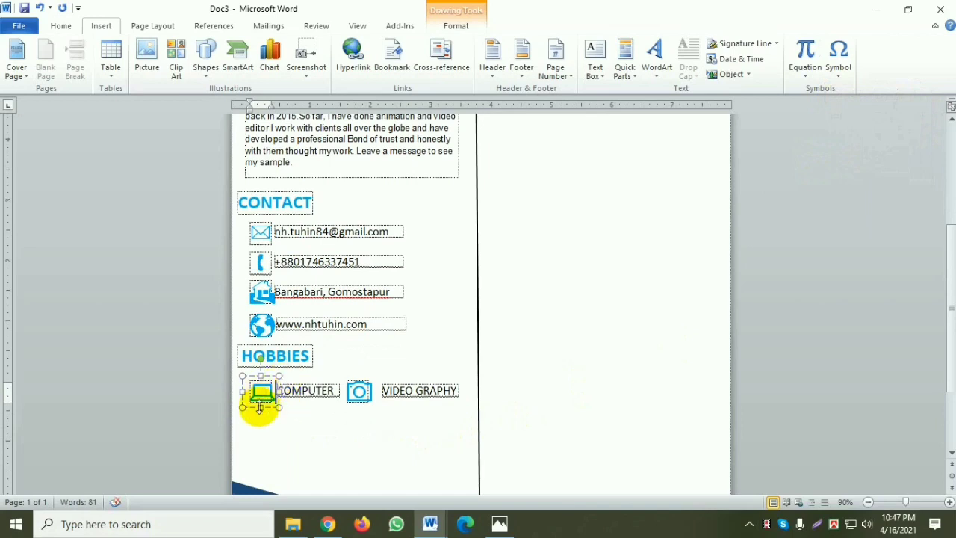
Copy the computer icon into a new row below and swap it for a globe symbol
drag(267, 407, 264, 433)
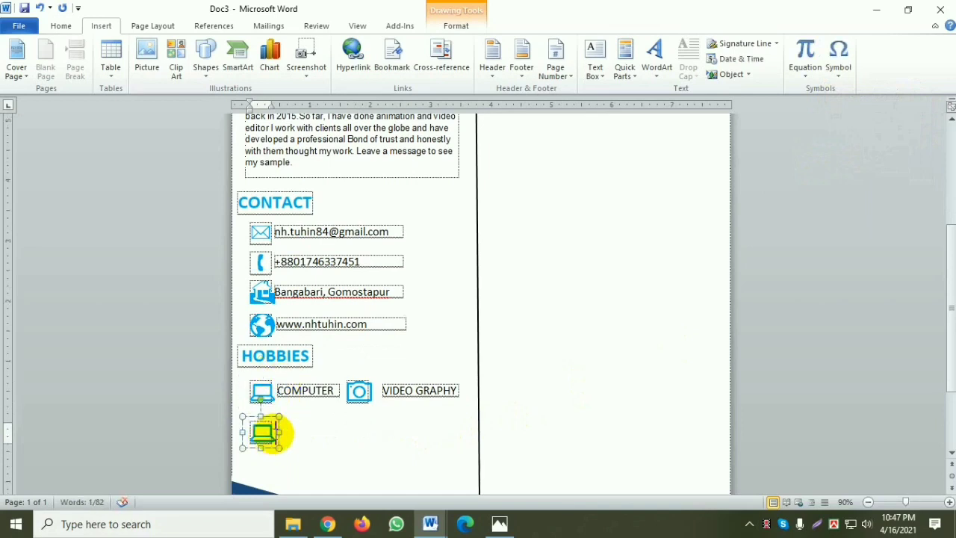
key(BackSpace)
click(839, 63)
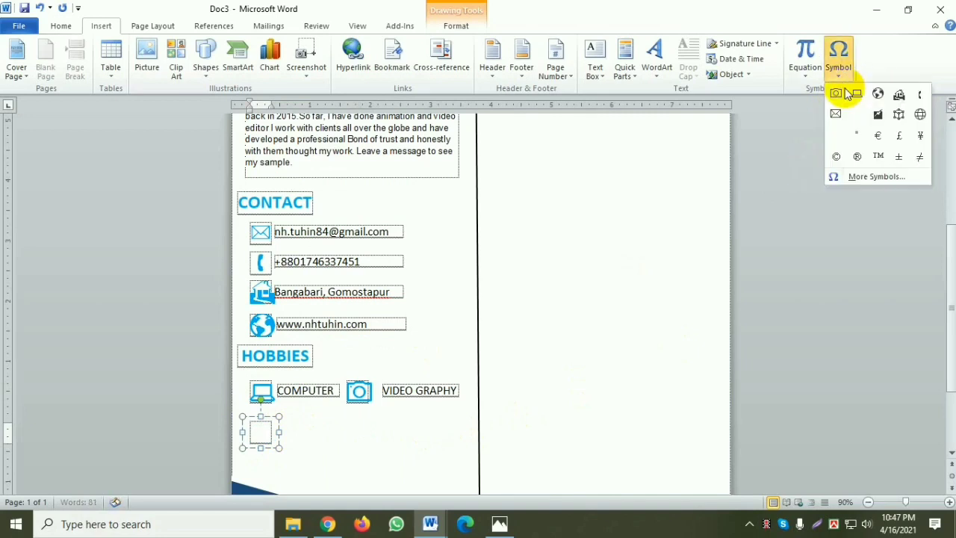
click(921, 118)
Copy the COMPUTER label beside the globe and relabel it DISCOVER
click(312, 387)
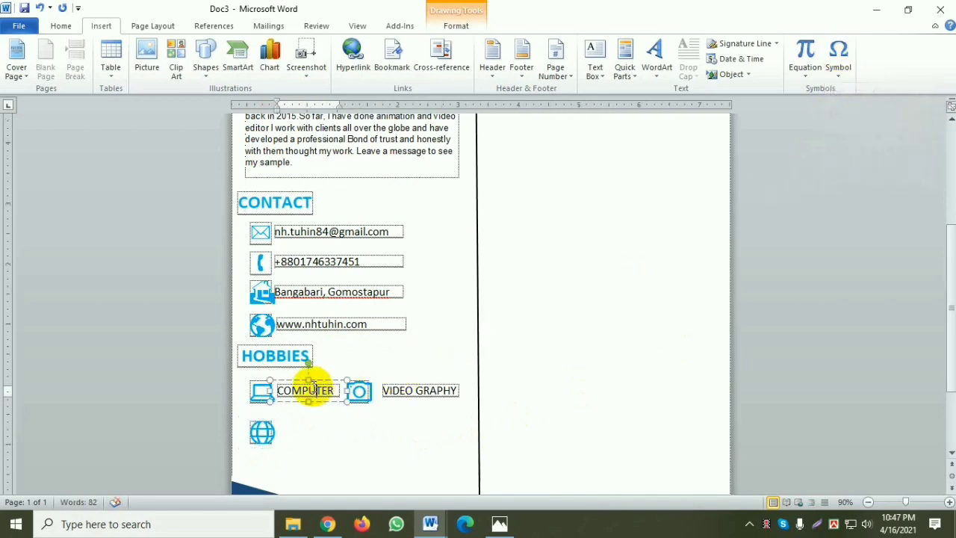
drag(314, 380, 310, 407)
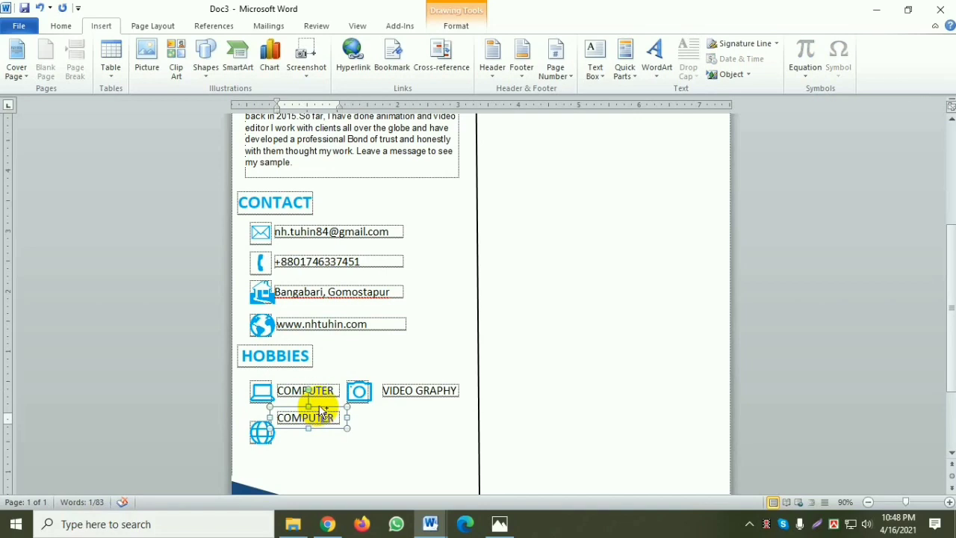
key(ctrl+Down)
key(ctrl+Down)
key(ctrl+Down)
key(ctrl+Down)
key(ctrl+Down)
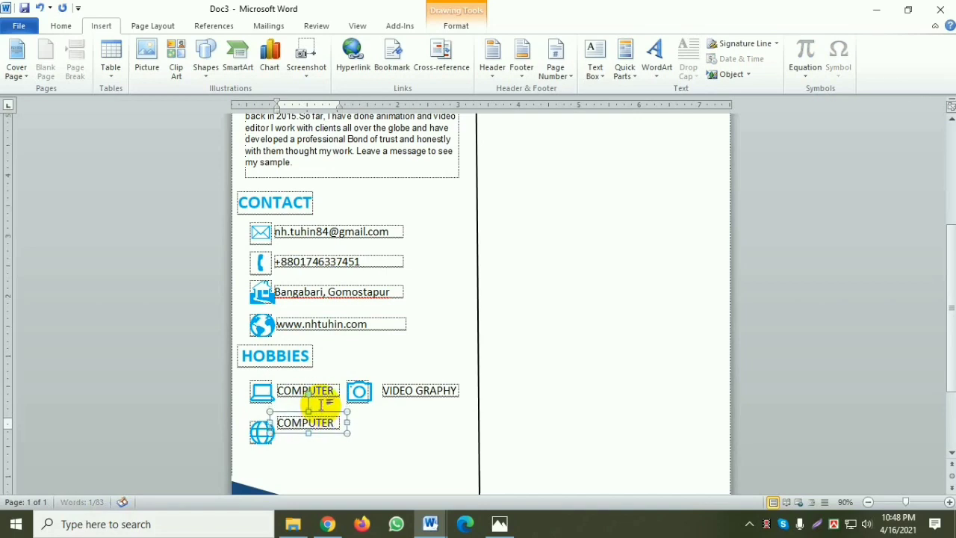
key(ctrl+Down)
key(ctrl+Down)
key(ctrl+Down)
key(ctrl+Down)
key(ctrl+Down)
key(ctrl+Down)
key(ctrl+Down)
key(ctrl+Down)
key(ctrl+Down)
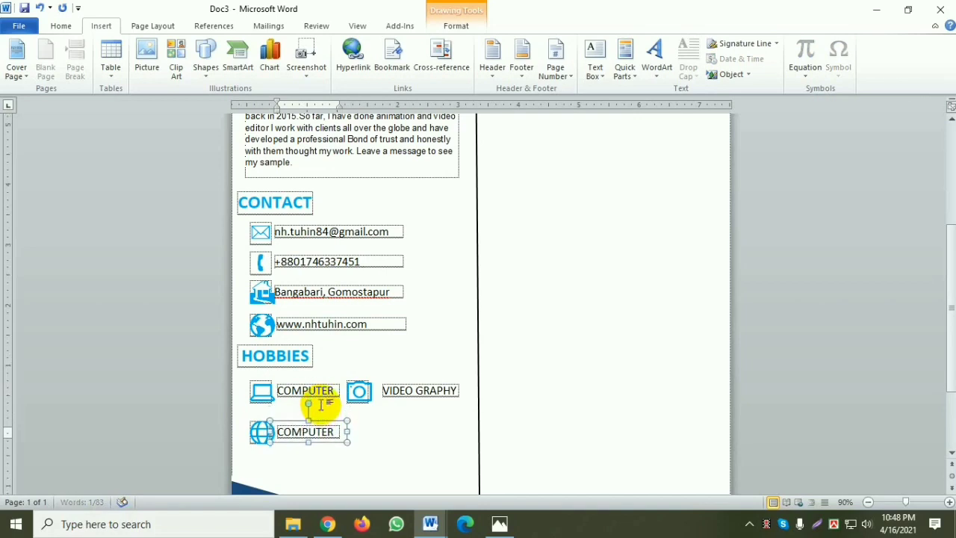
drag(338, 431, 266, 430)
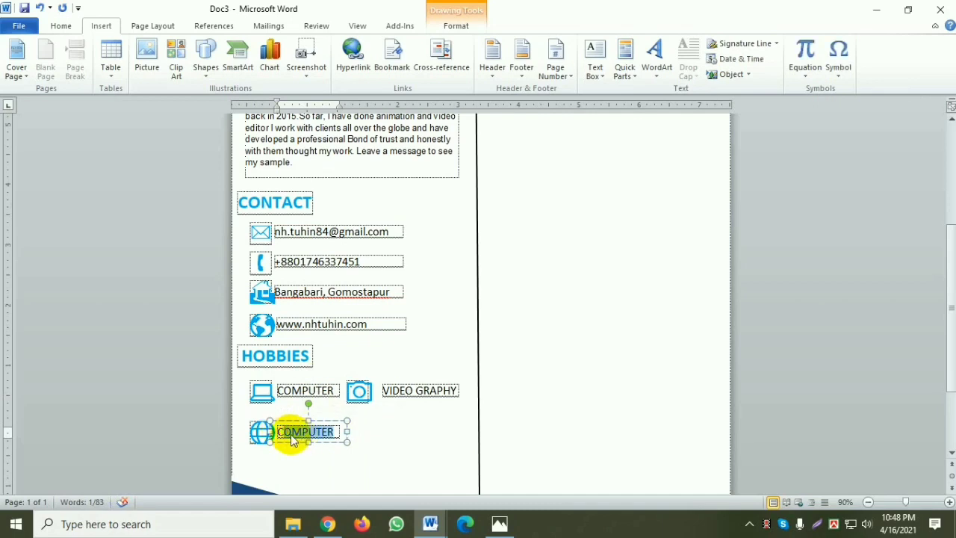
click(291, 435)
key(BackSpace)
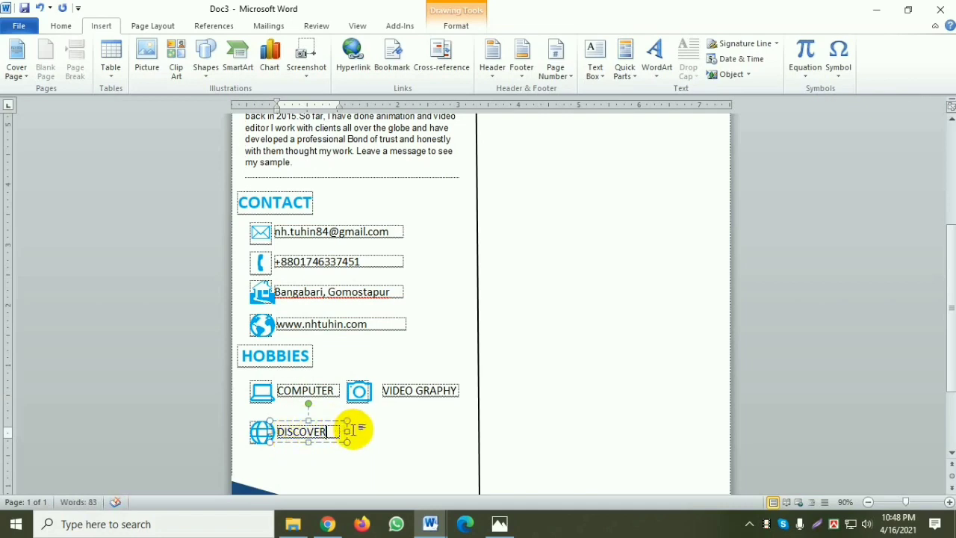
Place a copy of the globe icon to the right of DISCOVER
click(262, 430)
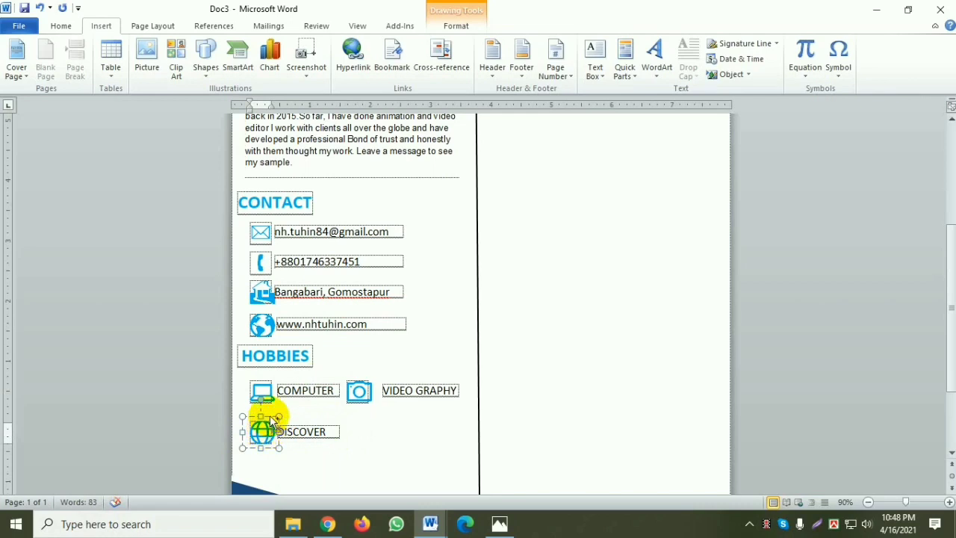
drag(272, 423, 360, 418)
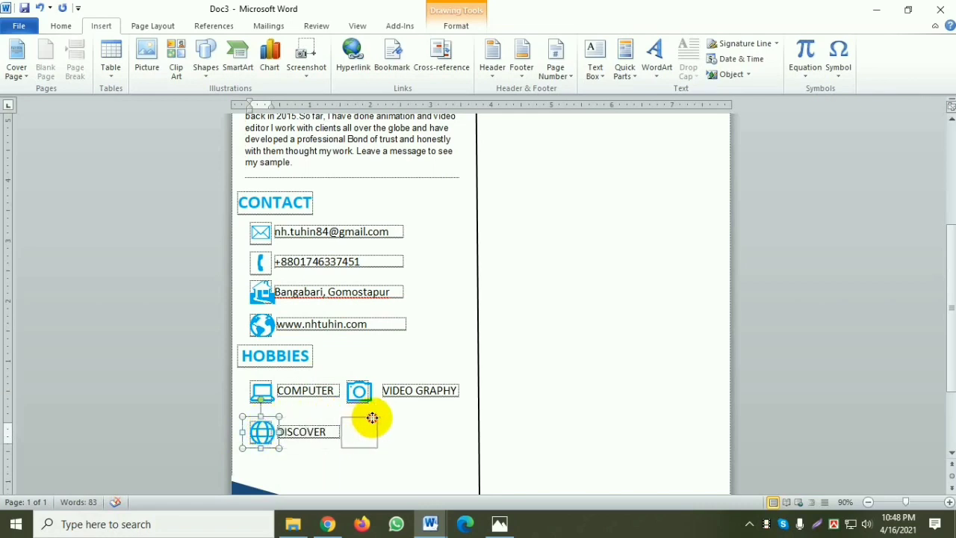
mouse_move(360, 418)
mouse_down()
mouse_move(423, 420)
mouse_move(377, 433)
mouse_up()
click(310, 426)
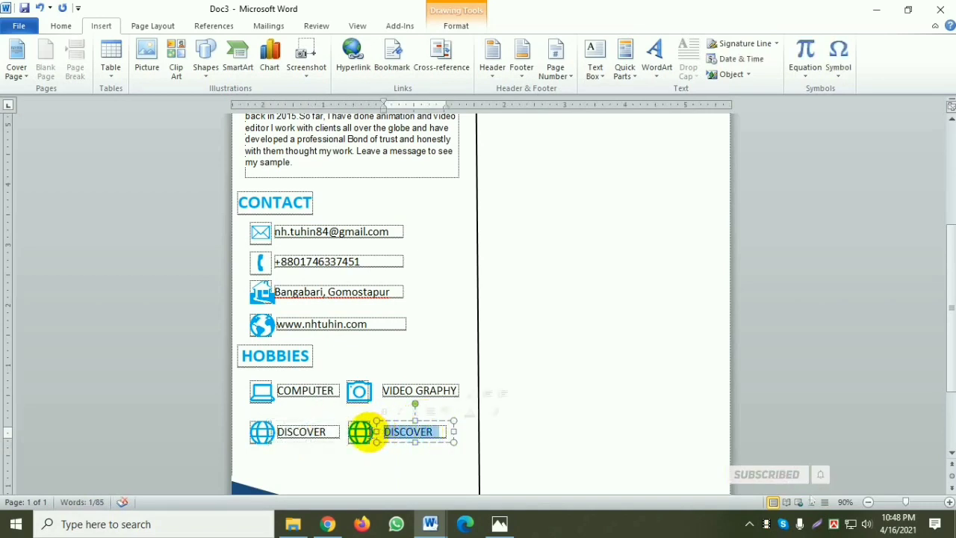
Replace the second icon with a cube and relabel its box TECHNOLOGY, widened to fit
click(363, 431)
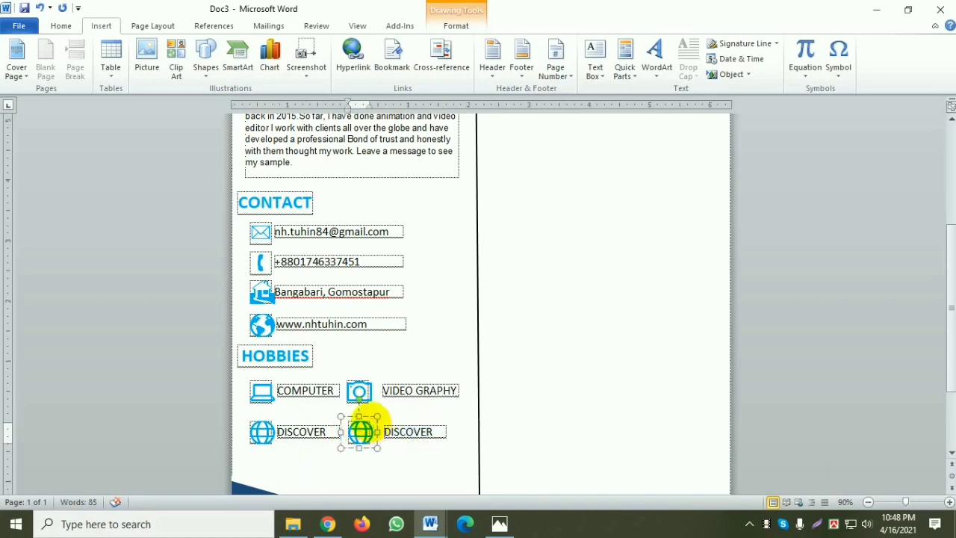
key(Delete)
click(836, 70)
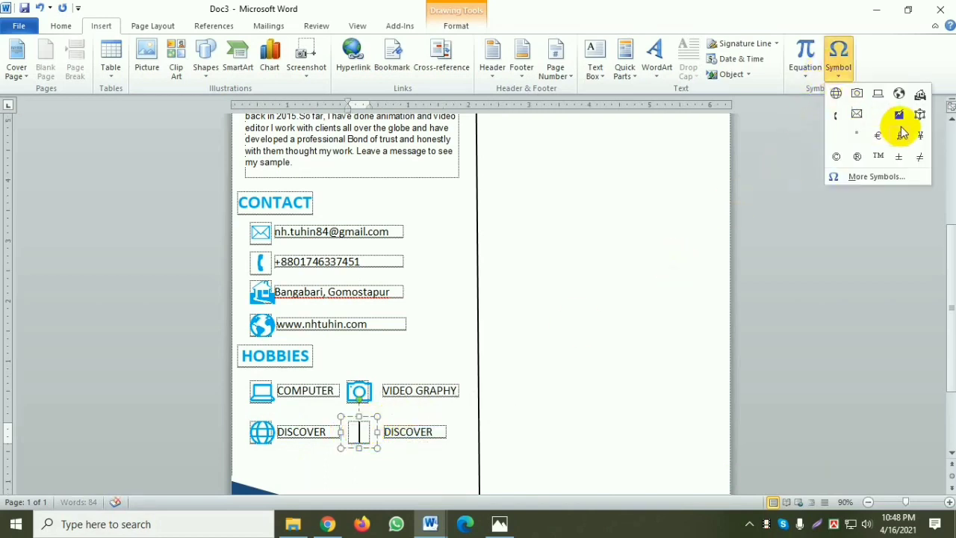
click(921, 117)
drag(424, 431, 374, 433)
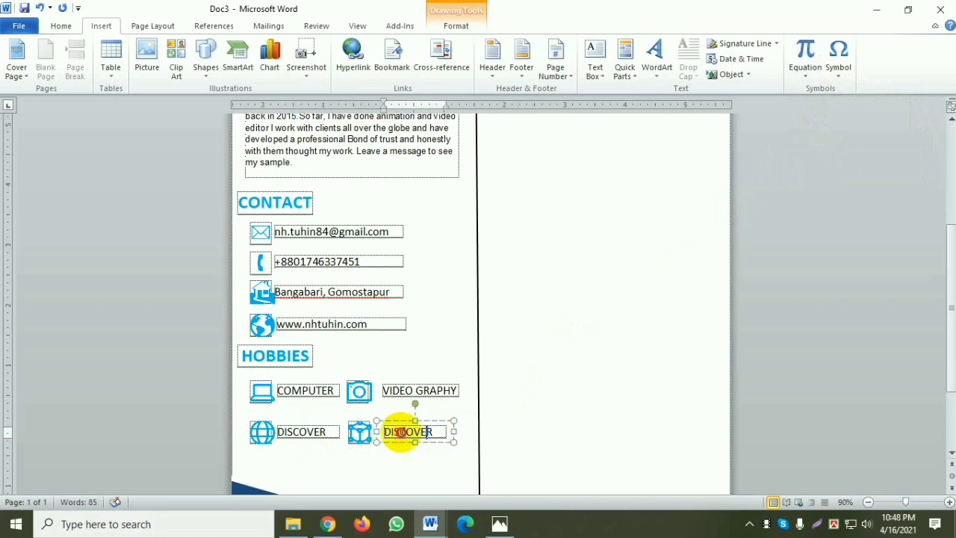
key(Delete)
text(TECHNOLOG)
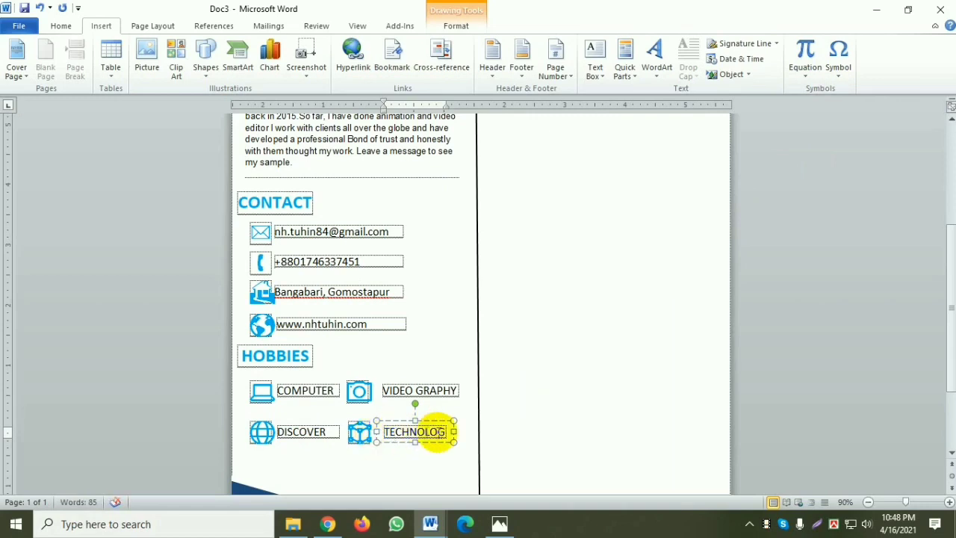
drag(454, 431, 466, 429)
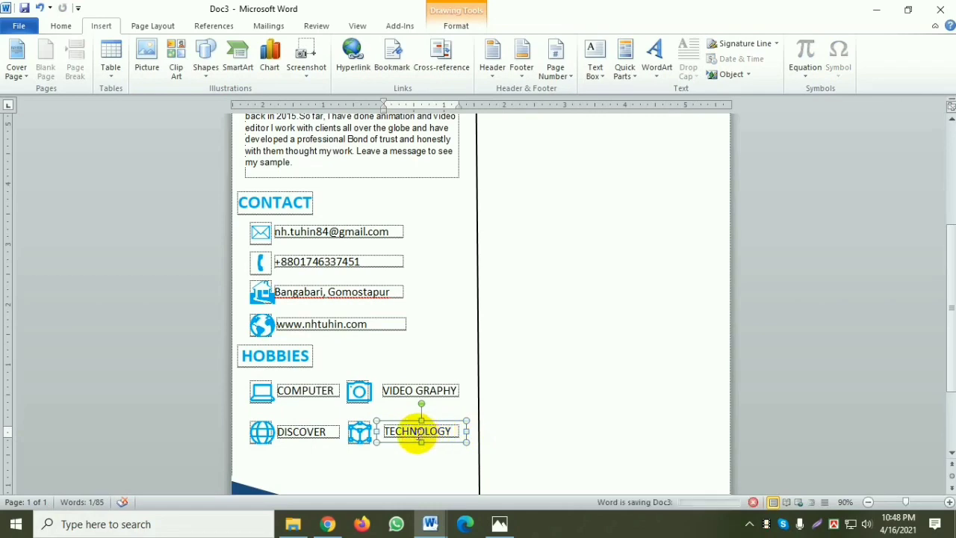
Place a copy of the PRPFILE heading in the right column
ctrl+scroll(418, 433, down, 2)
scroll(274, 420, up, 1)
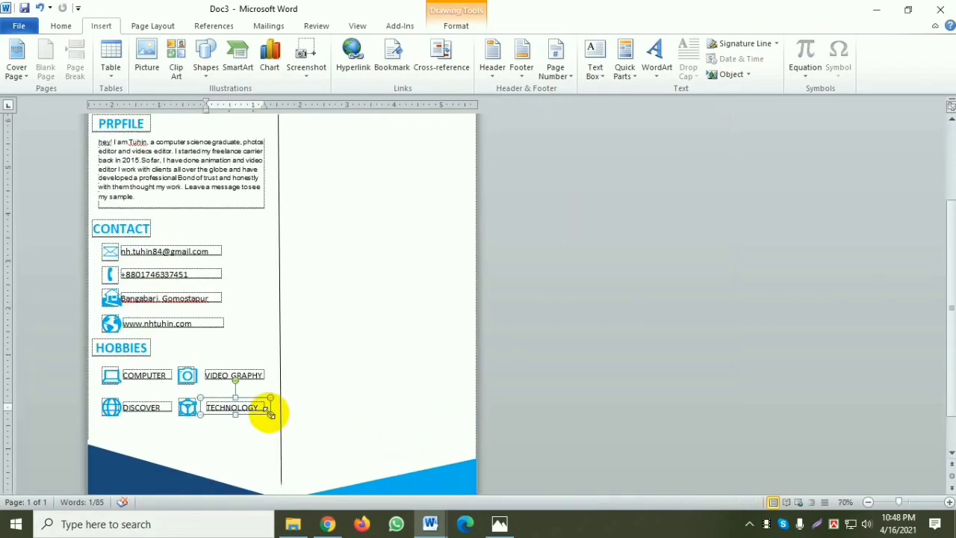
scroll(273, 418, up, 1)
scroll(269, 415, up, 1)
scroll(269, 416, down, 5)
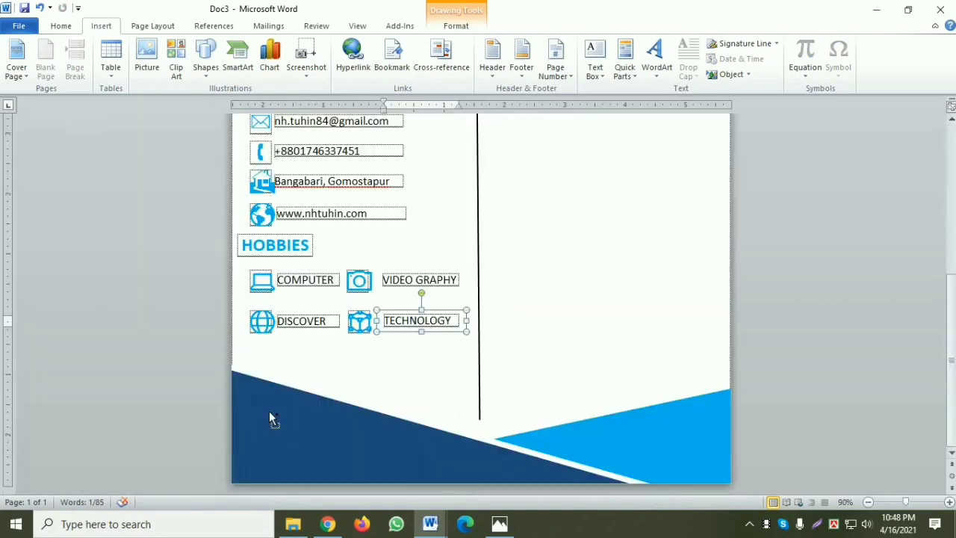
ctrl+scroll(355, 382, up, 2)
scroll(367, 380, up, 2)
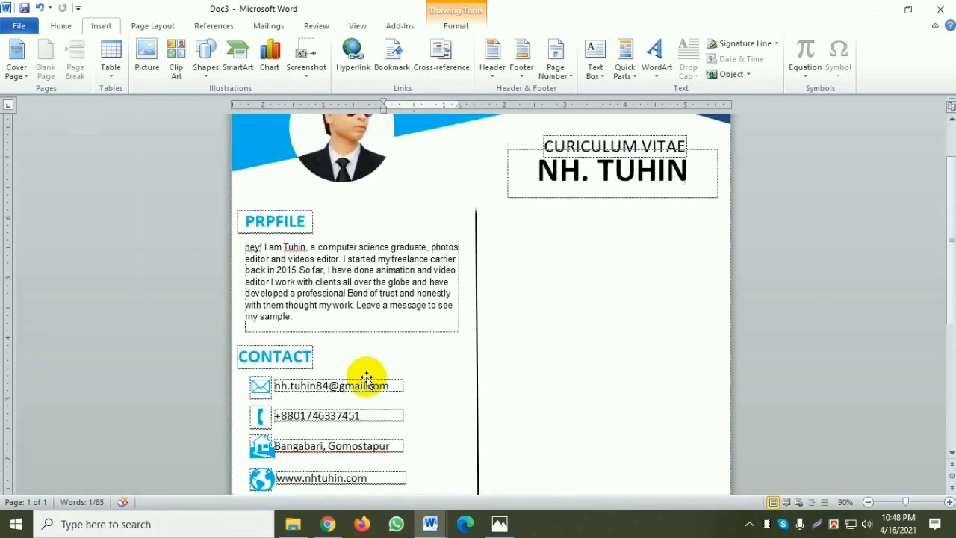
click(281, 215)
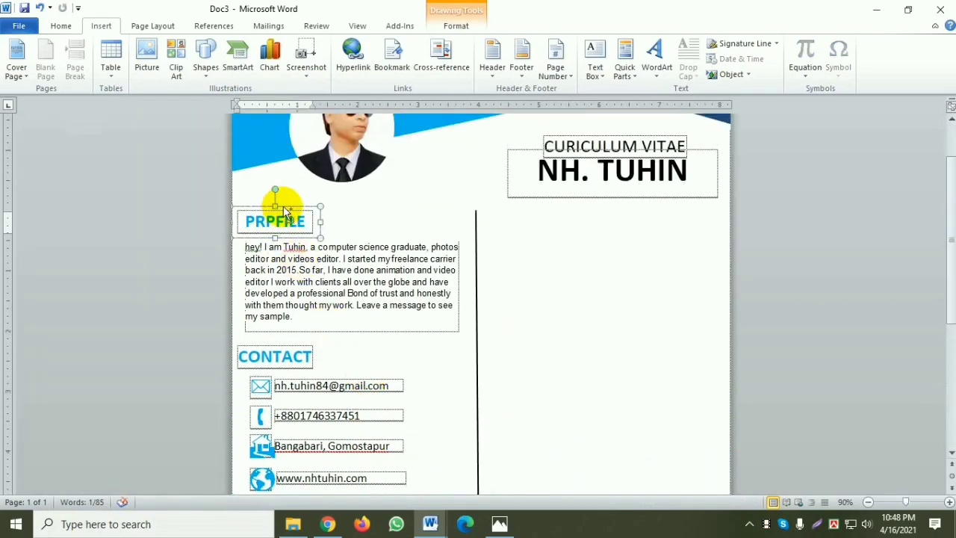
drag(284, 211, 541, 205)
Retype the copied heading as EDUCATION and widen it to fit on one line
click(565, 222)
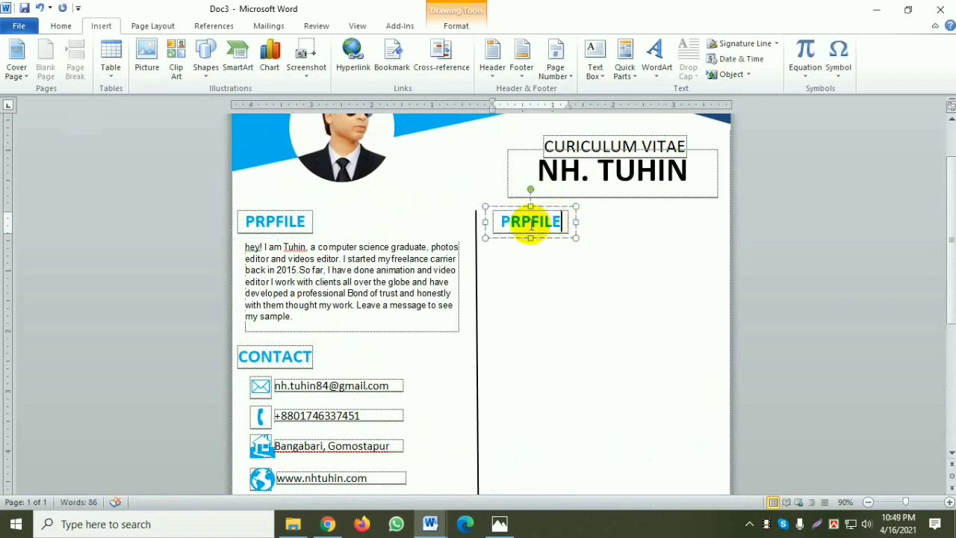
key(BackSpace)
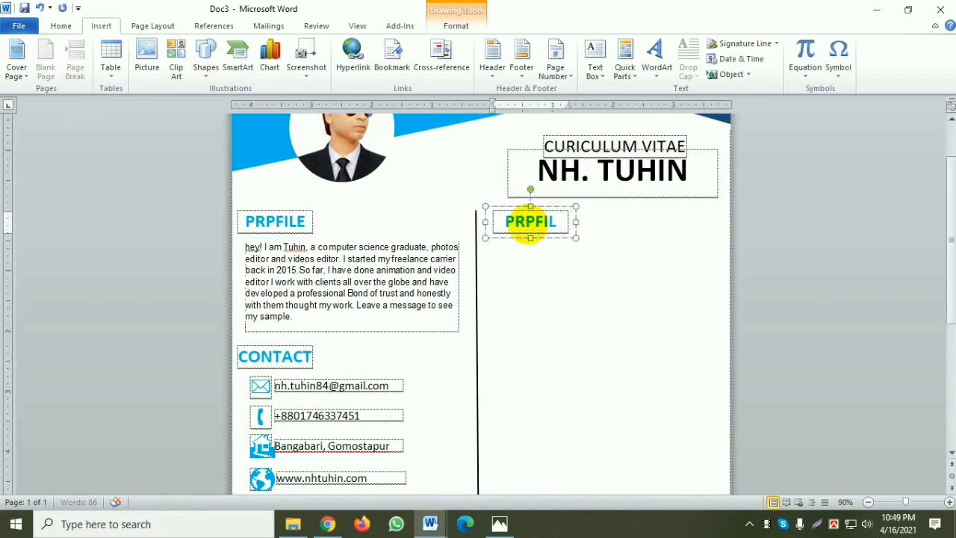
key(BackSpace)
key(BackSpace)
key(BackSpace)
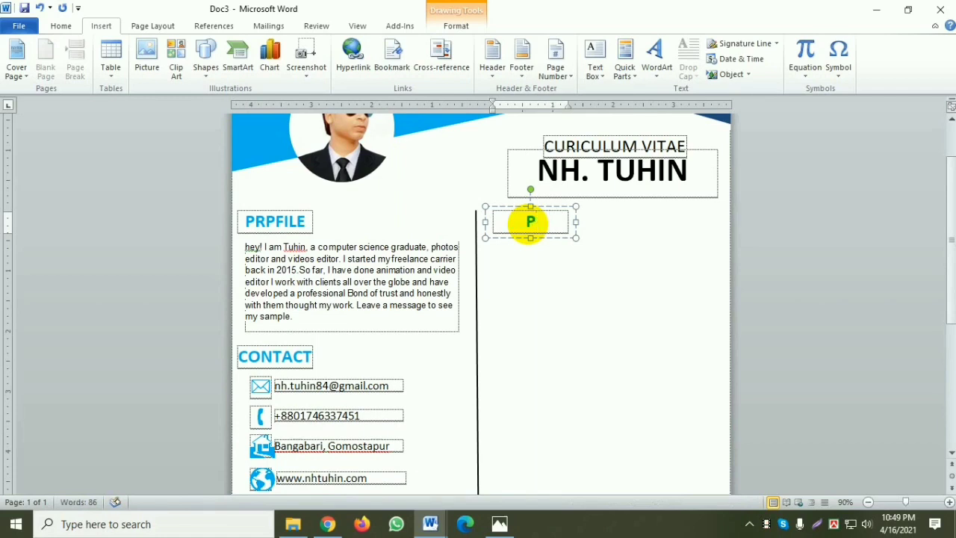
key(BackSpace)
text(E)
text(DUCAT)
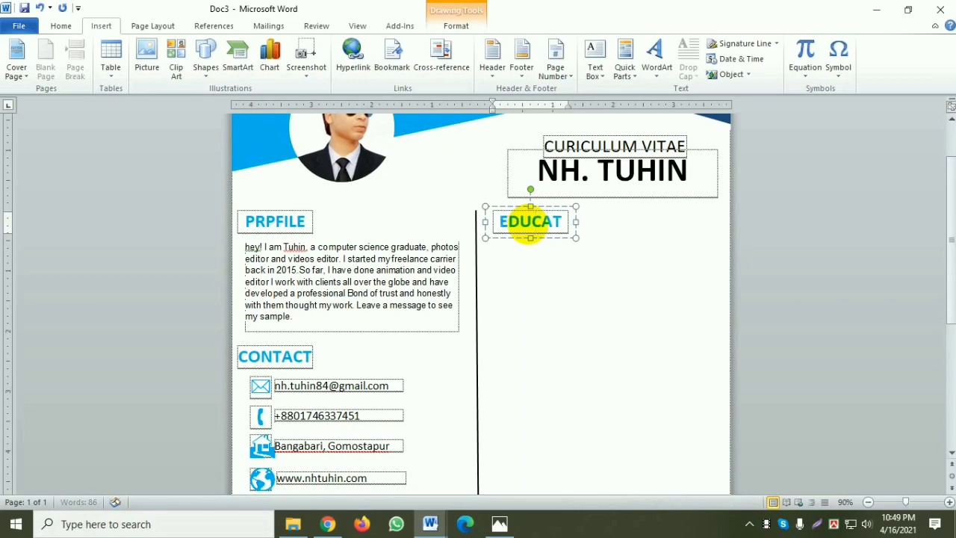
text(I)
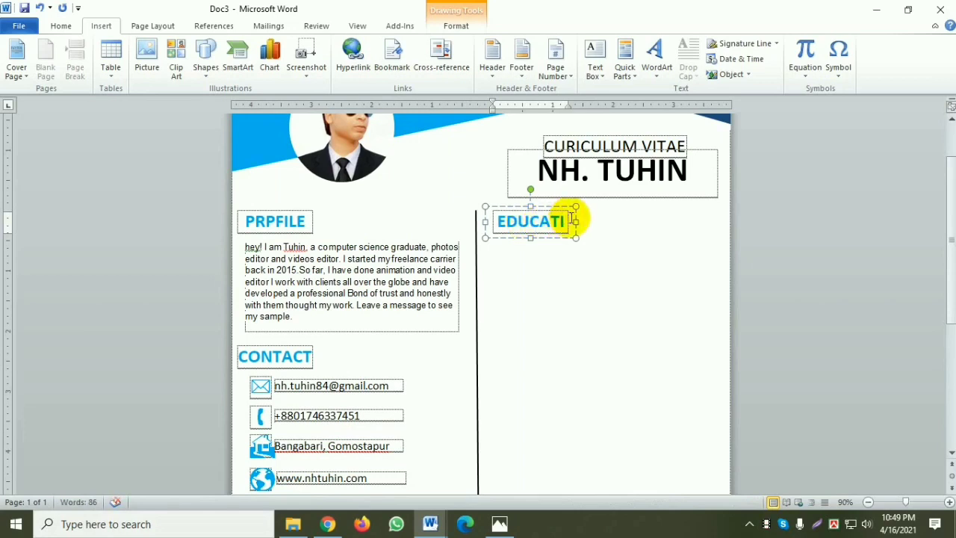
drag(576, 222, 598, 221)
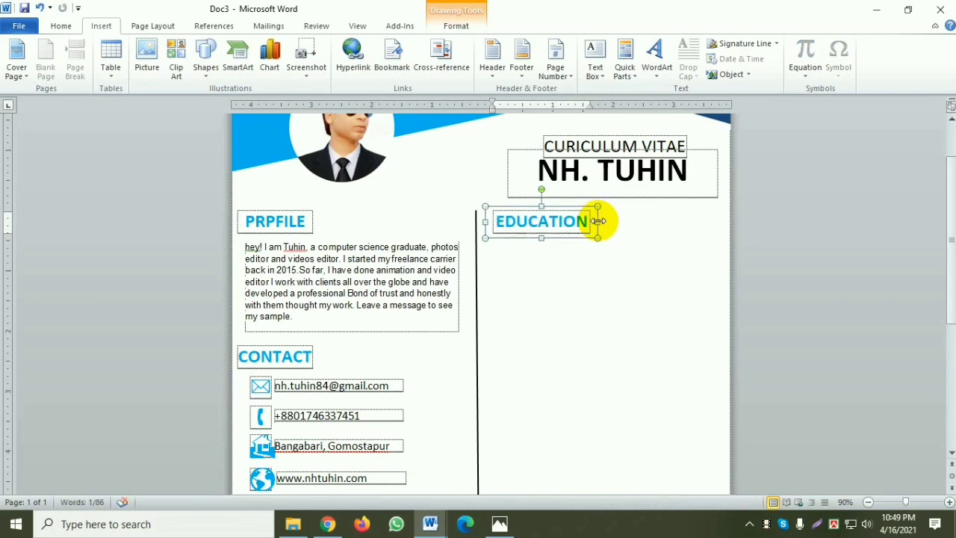
click(566, 141)
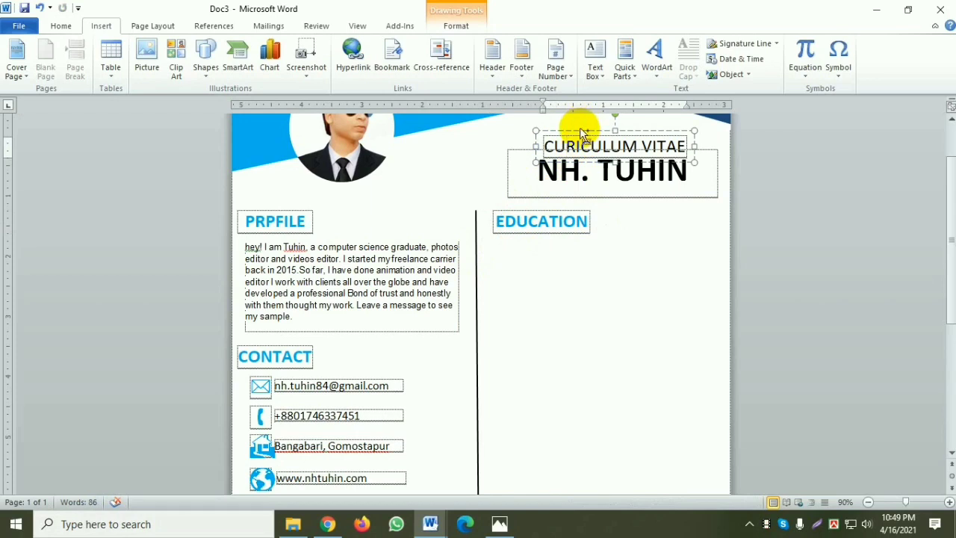
Add a bold SSC label in a copied text box under EDUCATION, sized to fit
mouse_move(582, 133)
mouse_down()
mouse_move(531, 239)
mouse_move(515, 238)
mouse_up()
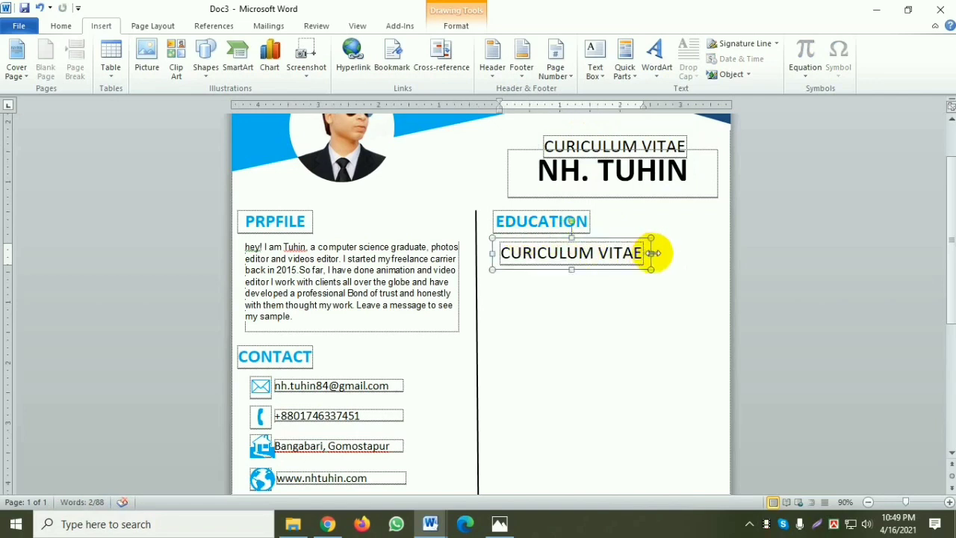
drag(652, 252, 631, 254)
key(BackSpace)
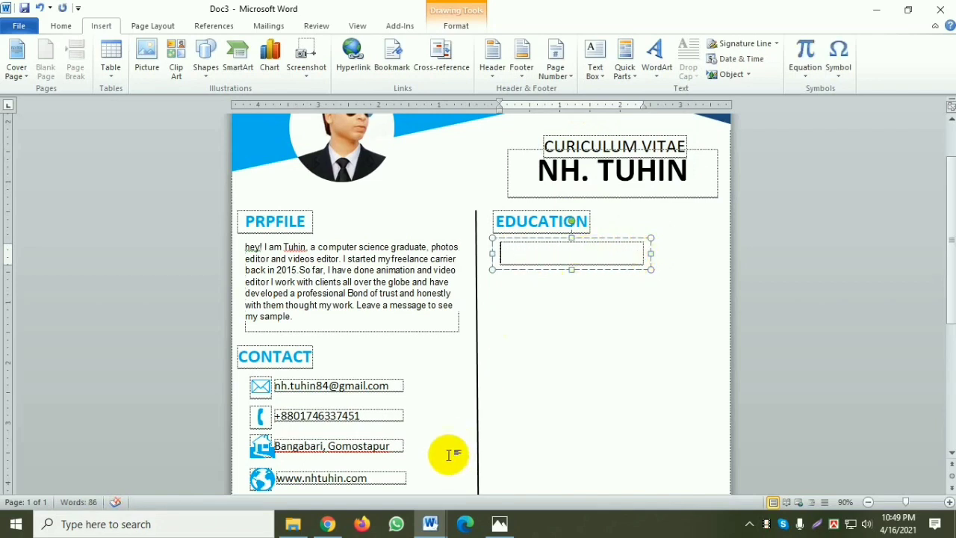
click(431, 525)
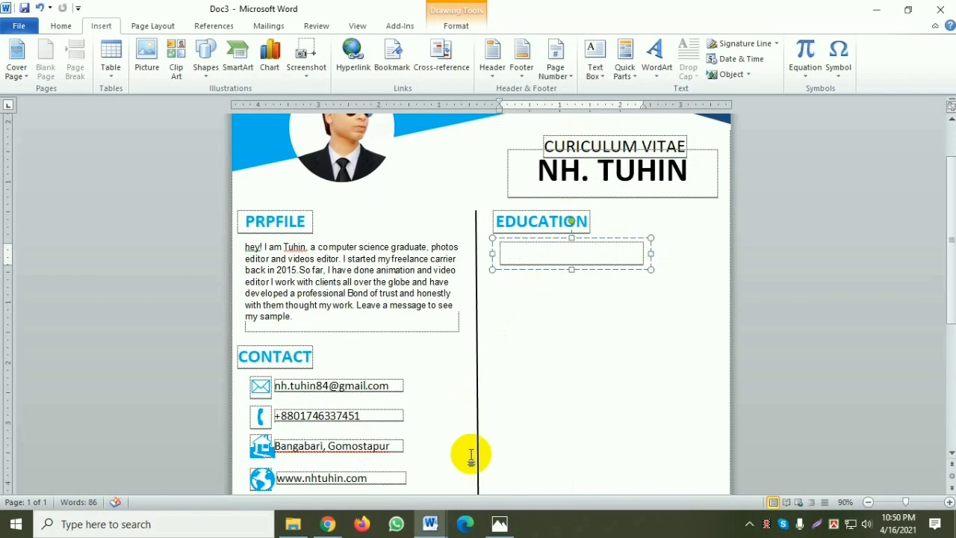
text(SSC)
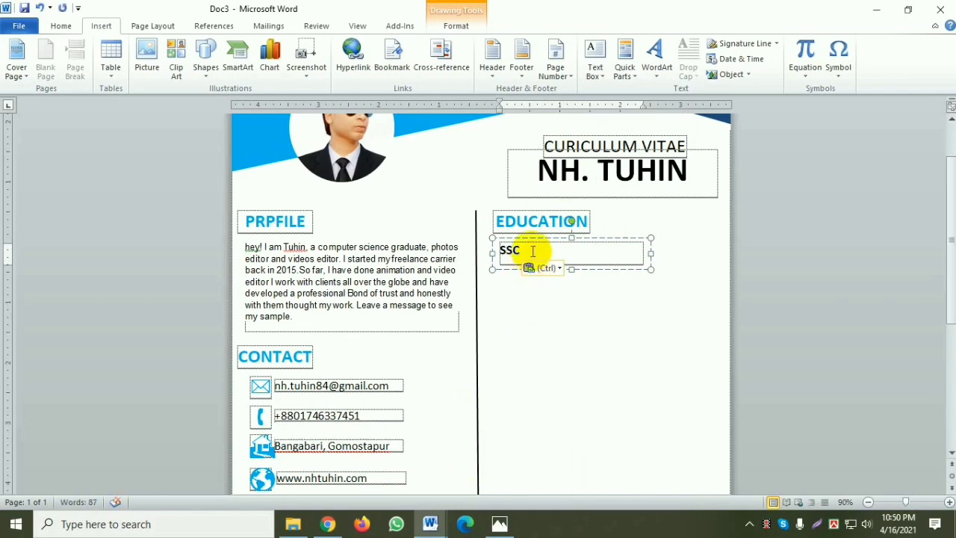
drag(533, 252, 493, 251)
key(ctrl+b)
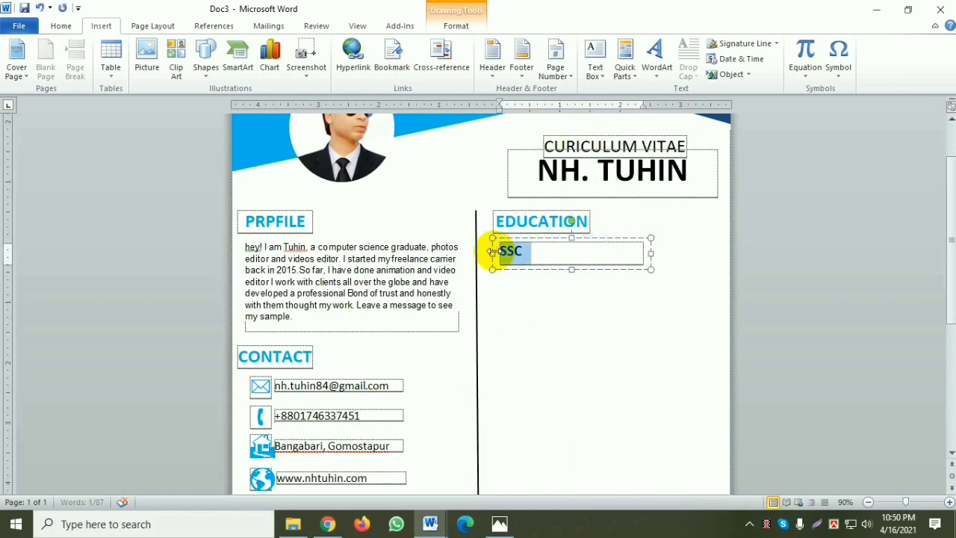
click(650, 251)
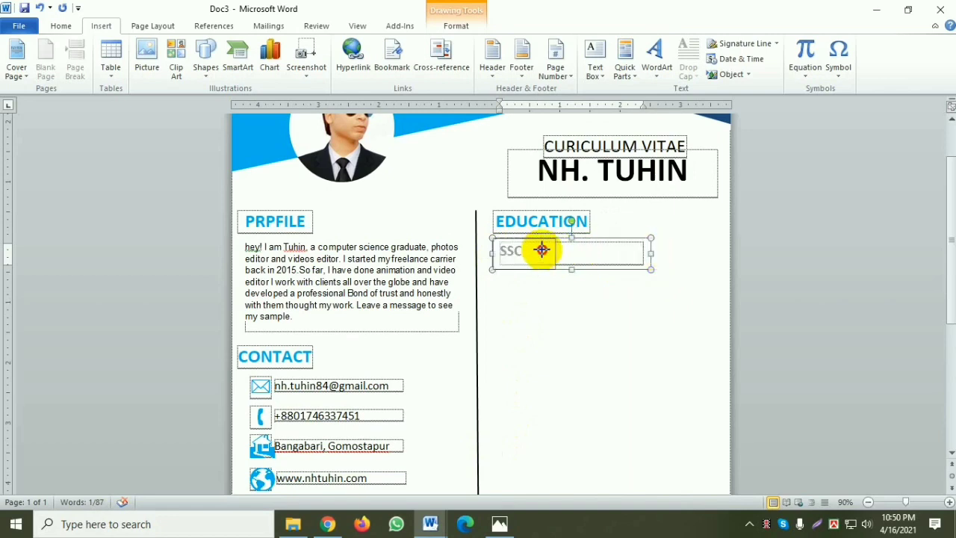
drag(526, 251, 536, 249)
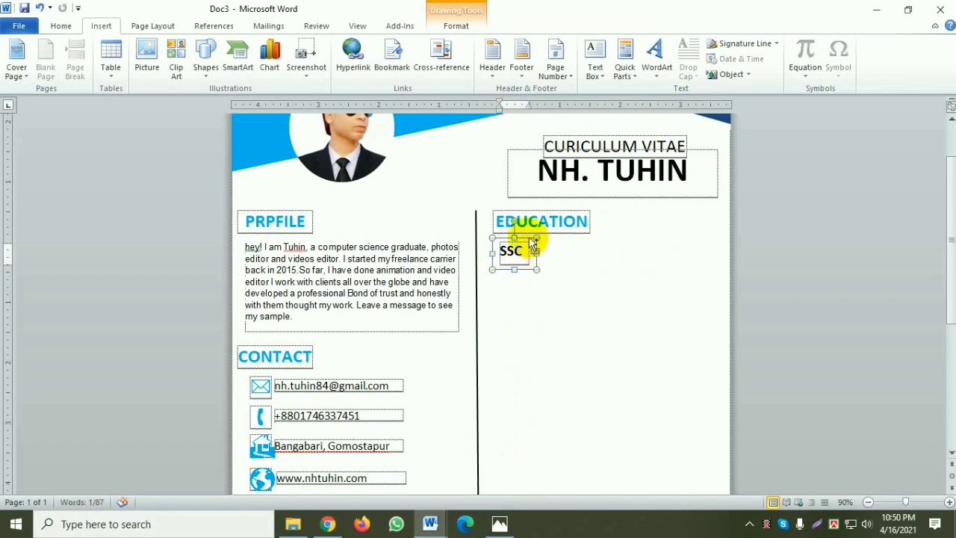
Duplicate the SSC box below, type 'Bangabari Y.S School & College' in it, and widen it
mouse_move(533, 245)
mouse_down()
mouse_move(529, 263)
mouse_move(675, 273)
mouse_up()
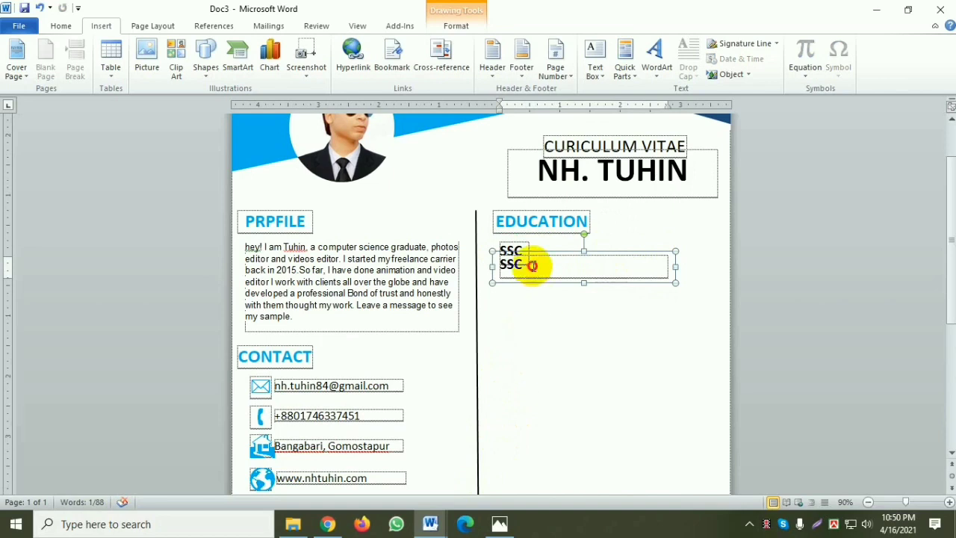
drag(532, 265, 507, 266)
text(S)
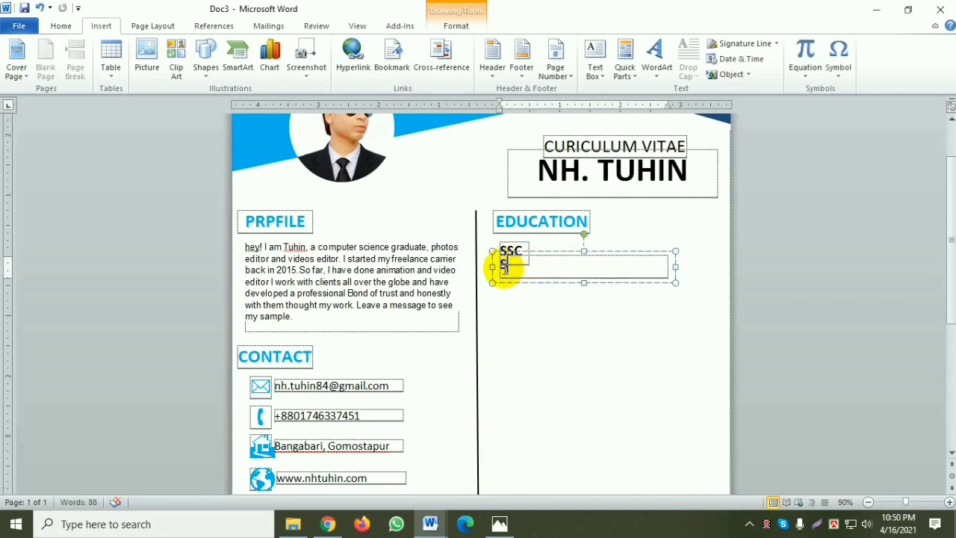
key(BackSpace)
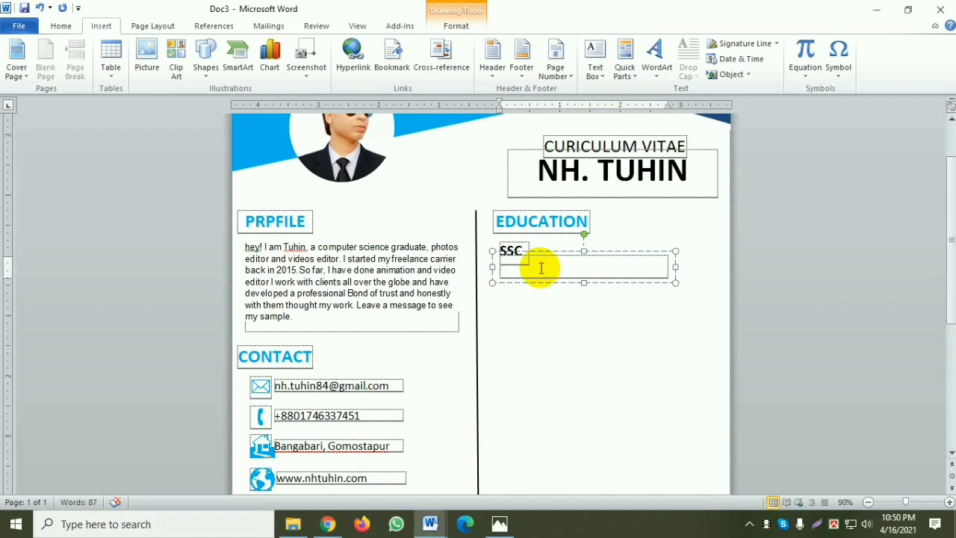
text(bA)
key(BackSpace)
key(BackSpace)
text(B)
text(angabar)
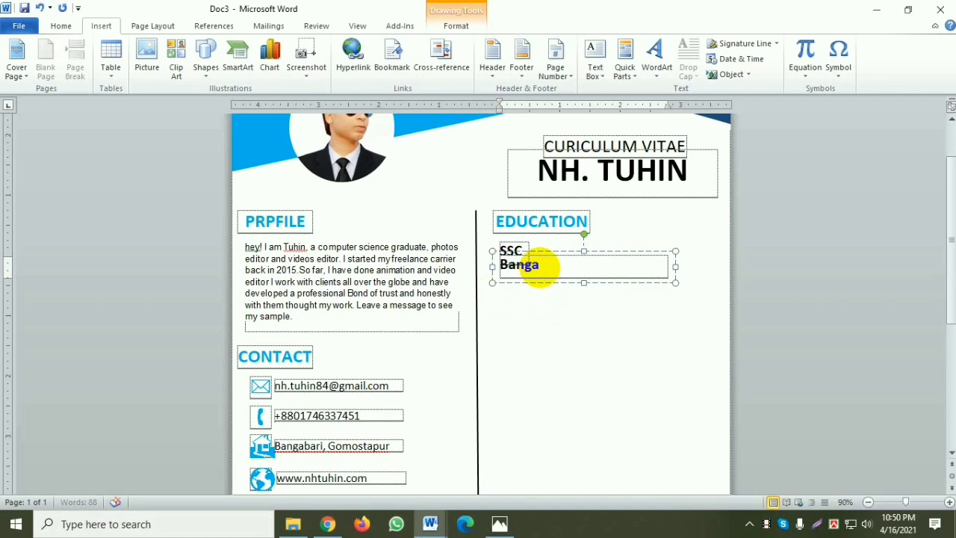
text(i Y)
text(.)
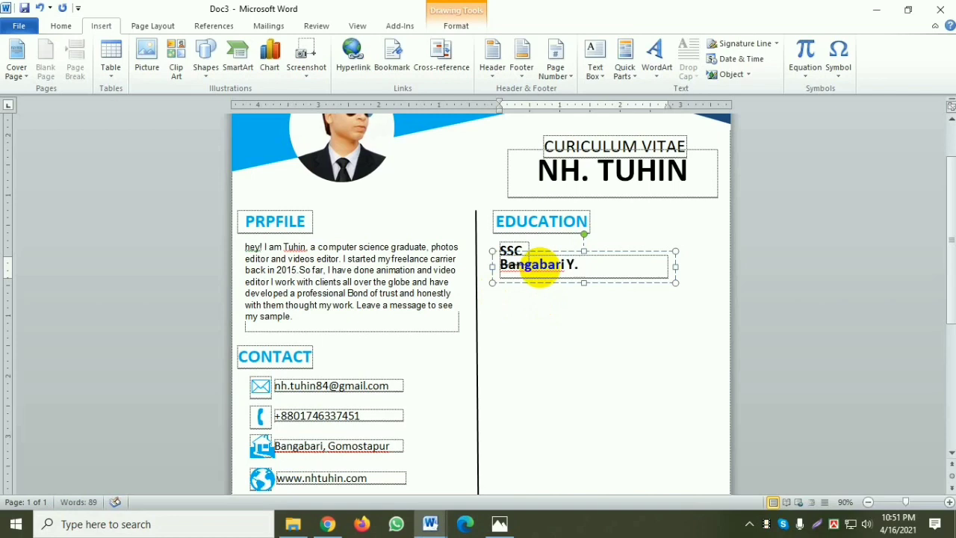
text(S S)
text(c)
key(BackSpace)
key(BackSpace)
text(hool )
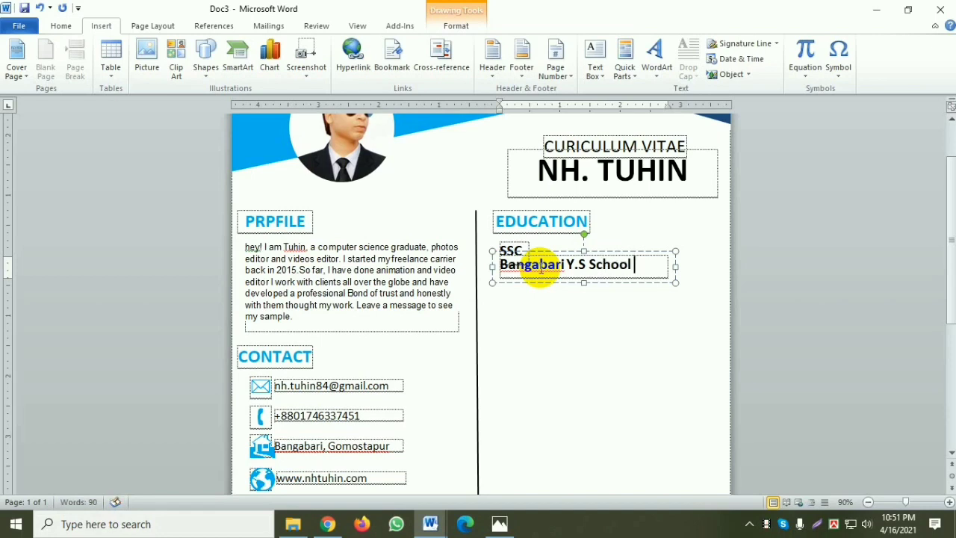
text(& )
text(X)
key(BackSpace)
text(Col)
key(BackSpace)
key(BackSpace)
key(BackSpace)
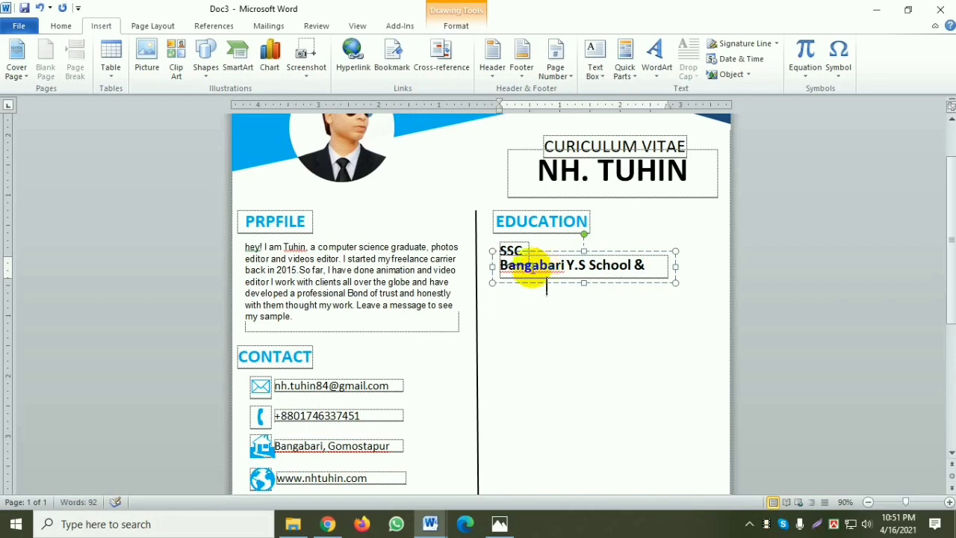
mouse_move(676, 266)
mouse_down()
mouse_move(719, 279)
mouse_move(715, 272)
mouse_up()
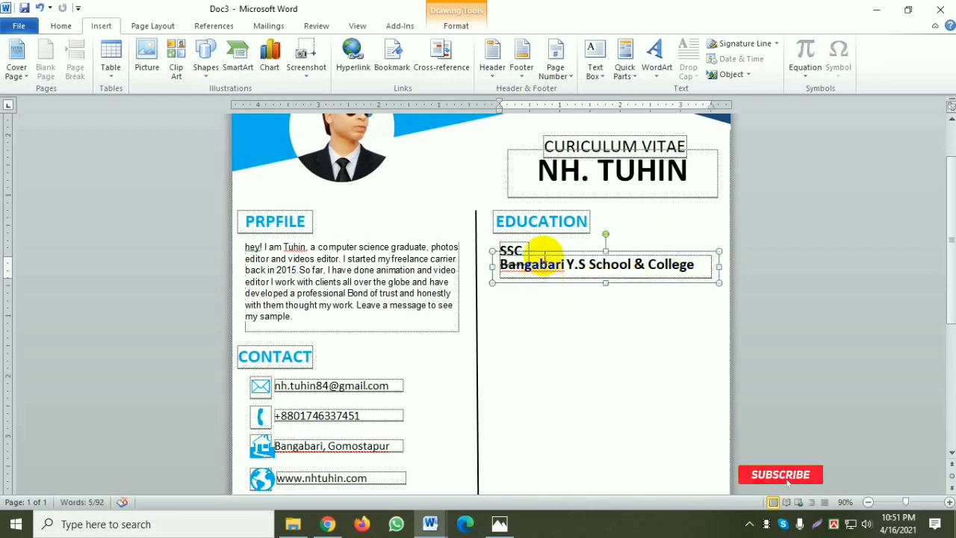
click(587, 133)
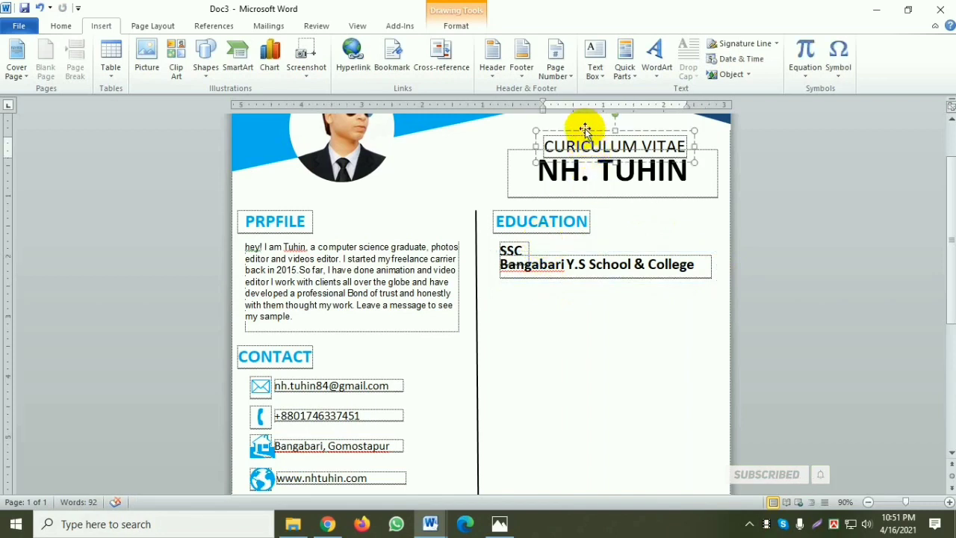
Paste the science-studies description into a copied text box below the school name, fitted to the text
mouse_move(586, 133)
mouse_down()
mouse_move(567, 254)
mouse_move(549, 266)
mouse_up()
key(Left)
key(Left)
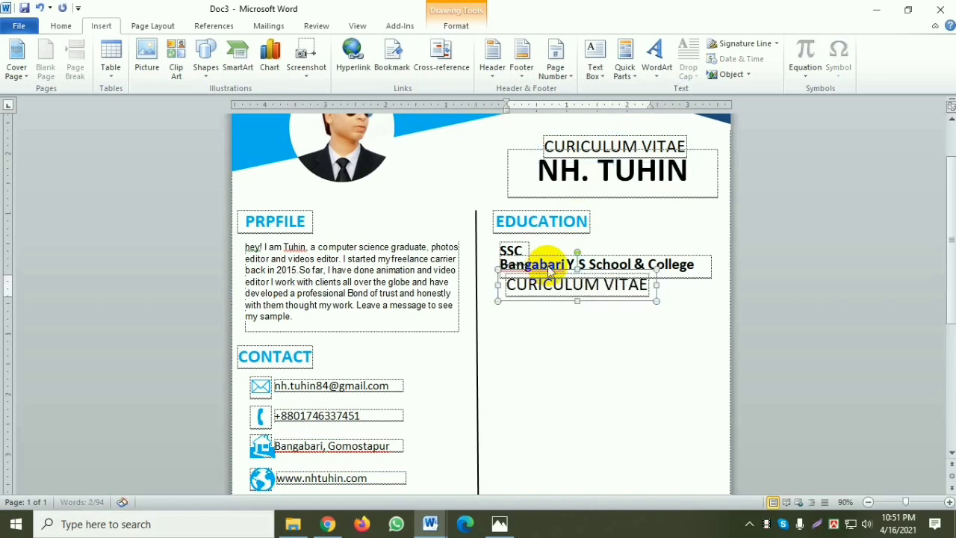
key(Left)
key(Left)
key(Left)
key(Left)
key(Left)
key(Left)
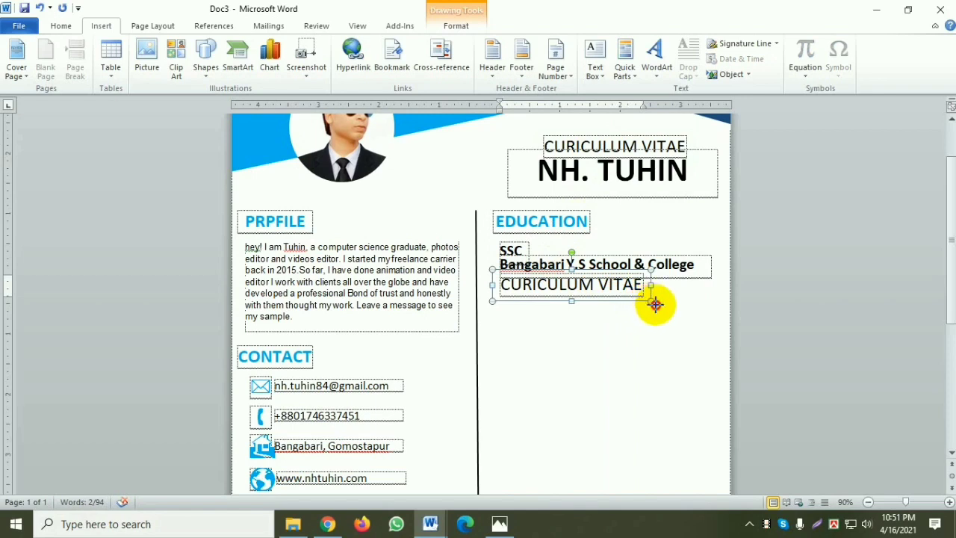
drag(651, 302, 715, 353)
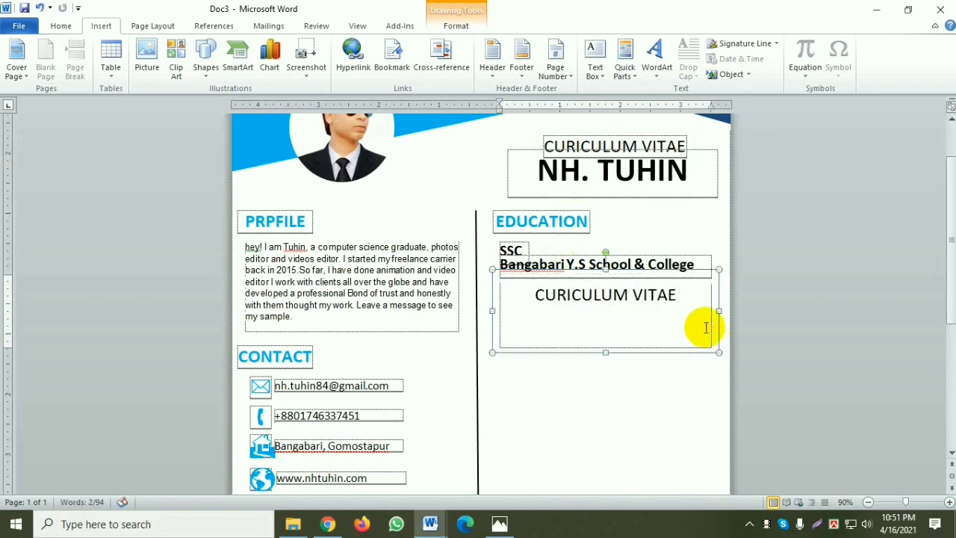
triple_click(543, 298)
key(Delete)
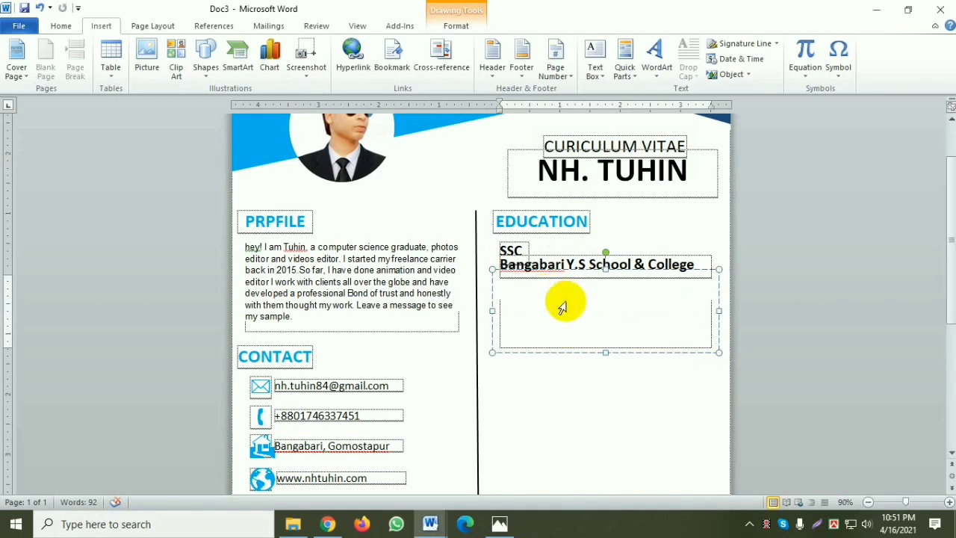
drag(562, 306, 574, 326)
text(I have studied science depermant. I was good student in my studies. I have always tried to move forward to do something good. Besides studying, I have become an expert in technology. I have a great idea about technology.)
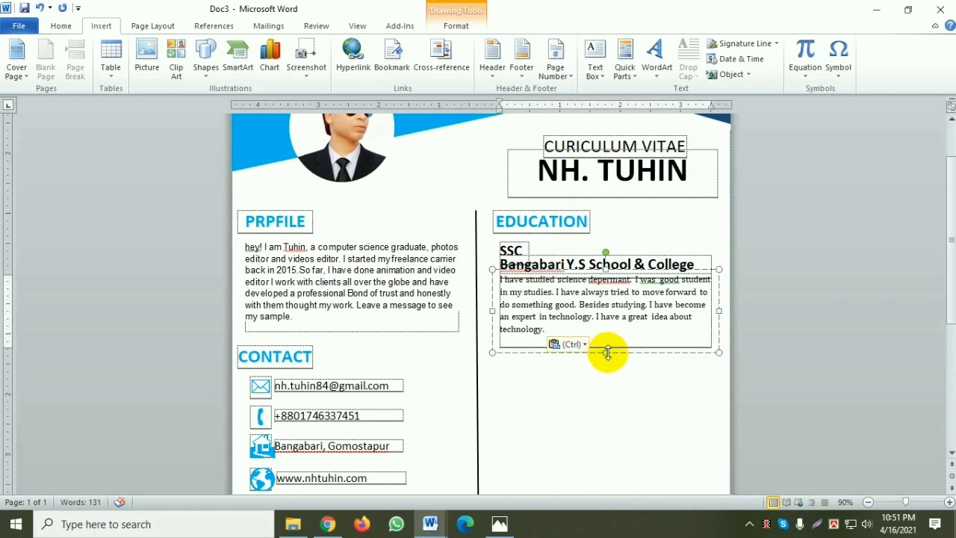
drag(604, 353, 605, 342)
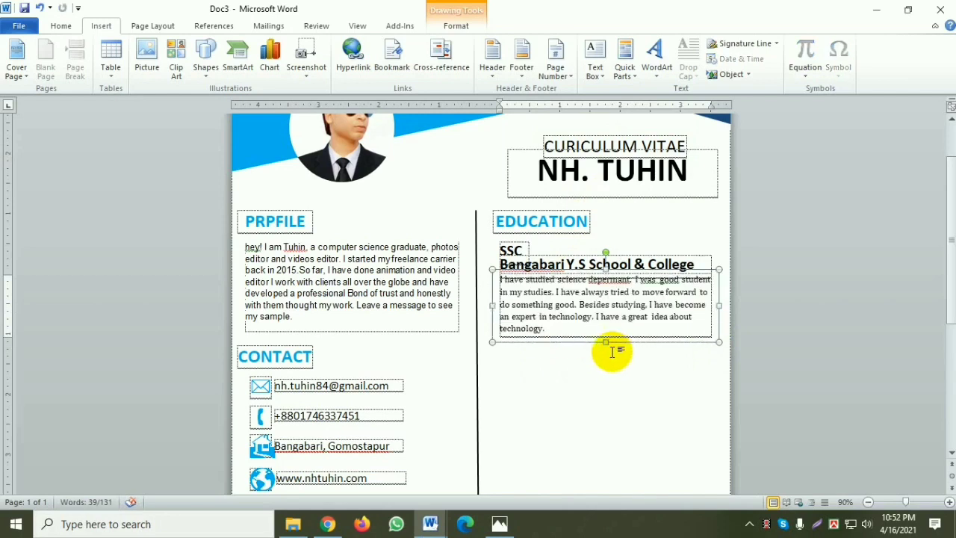
click(514, 253)
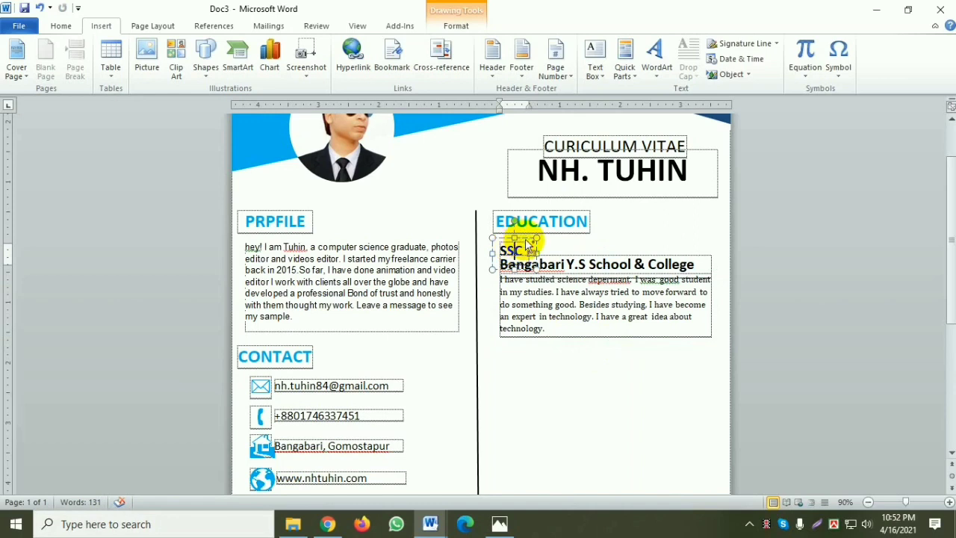
Copy the SSC label below the description and change it to HSC
drag(526, 242, 527, 323)
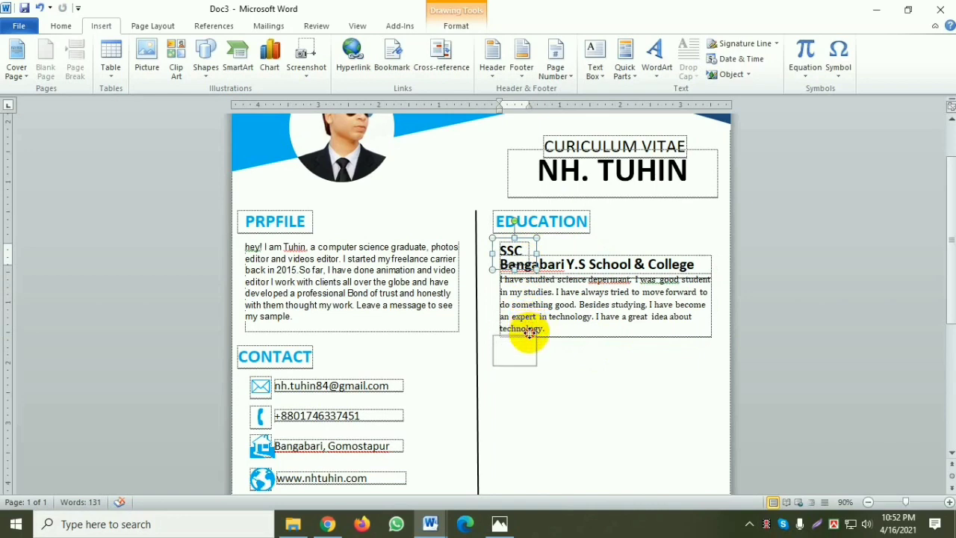
mouse_move(528, 323)
mouse_down()
mouse_move(529, 337)
mouse_move(486, 352)
mouse_up()
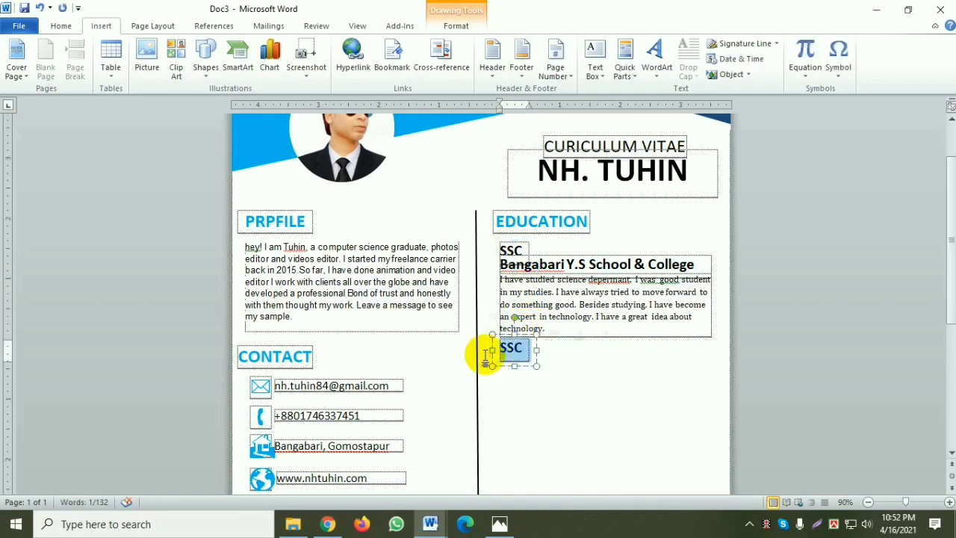
key(BackSpace)
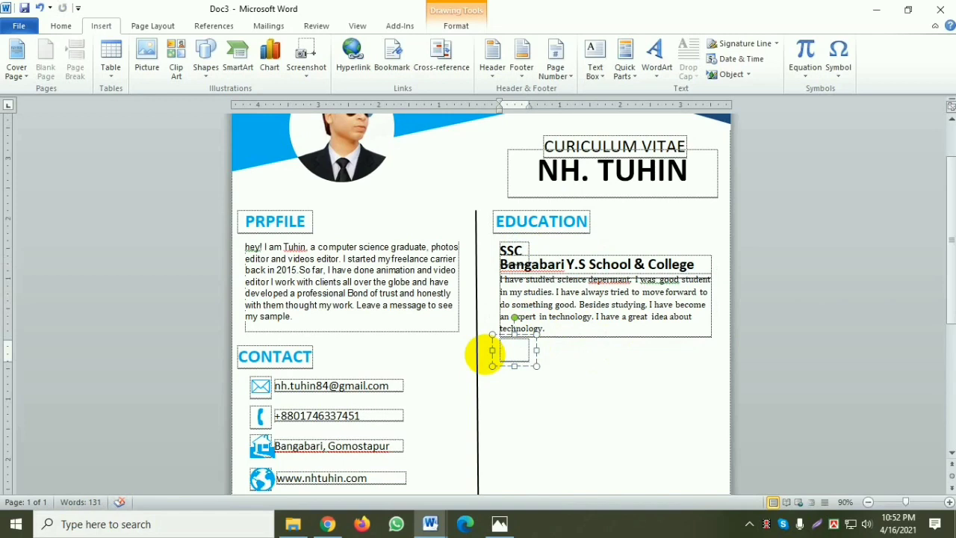
text(H)
text(SC)
Add a widened line below HSC reading 'Allnagar School & College'
drag(527, 333, 529, 366)
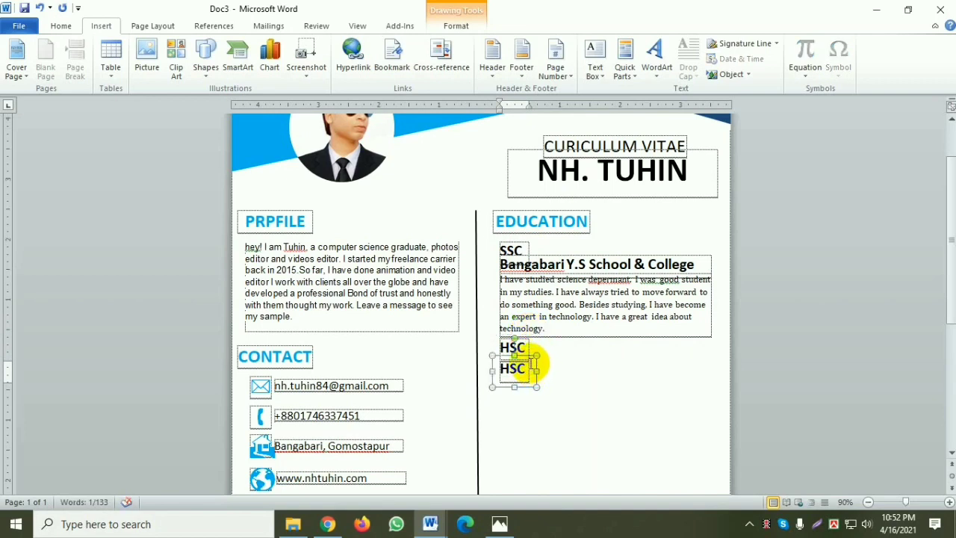
drag(536, 366, 710, 366)
click(548, 365)
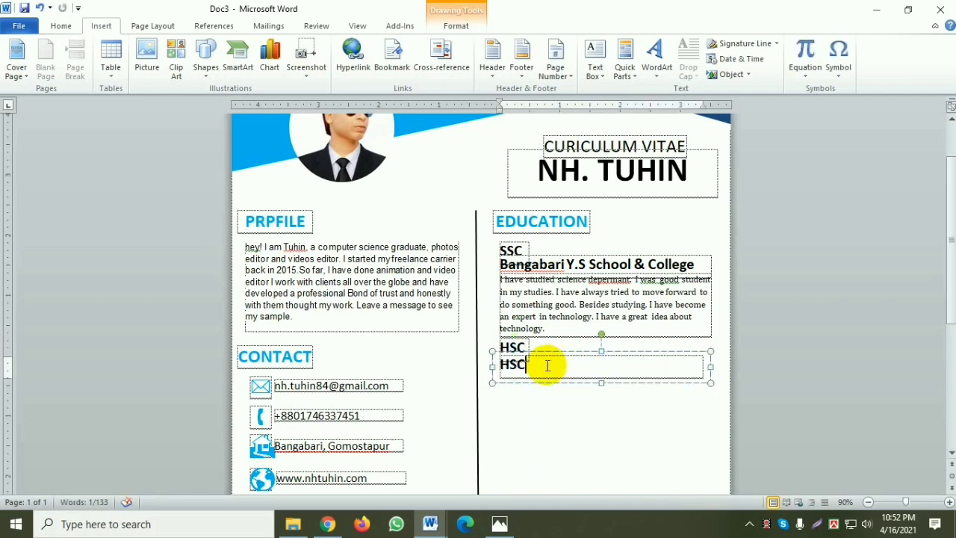
key(BackSpace)
key(BackSpace)
key(BackSpace)
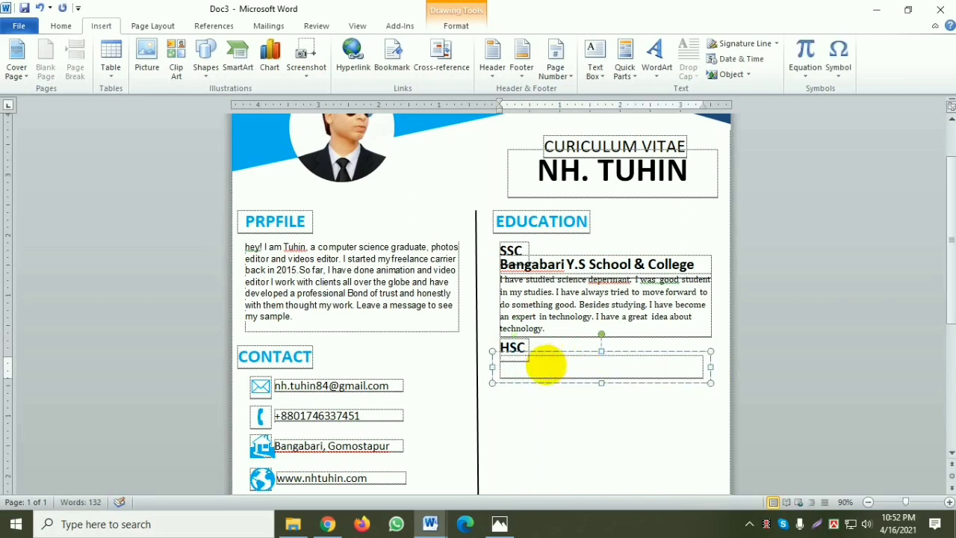
text(A)
text(ll)
key(BackSpace)
text(agar)
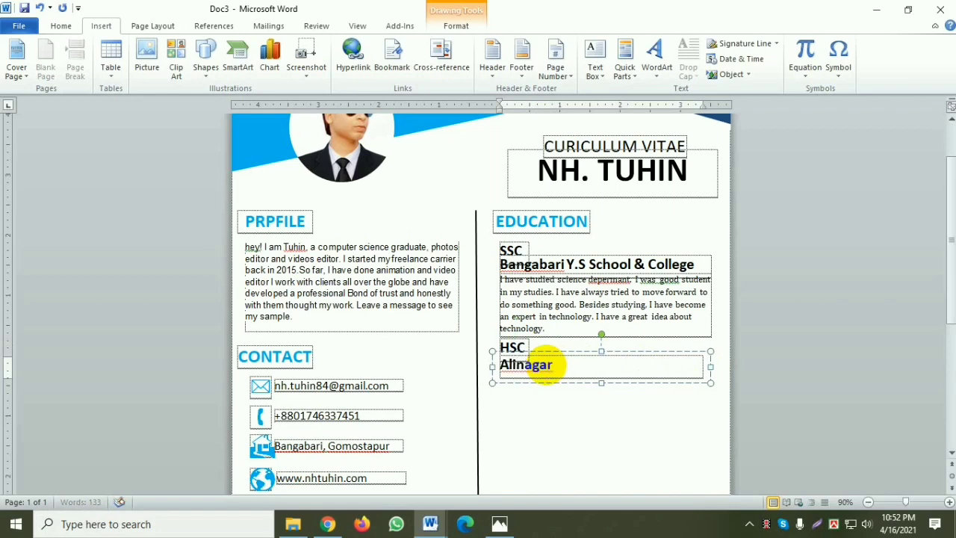
text( S)
text(&)
text( Coll)
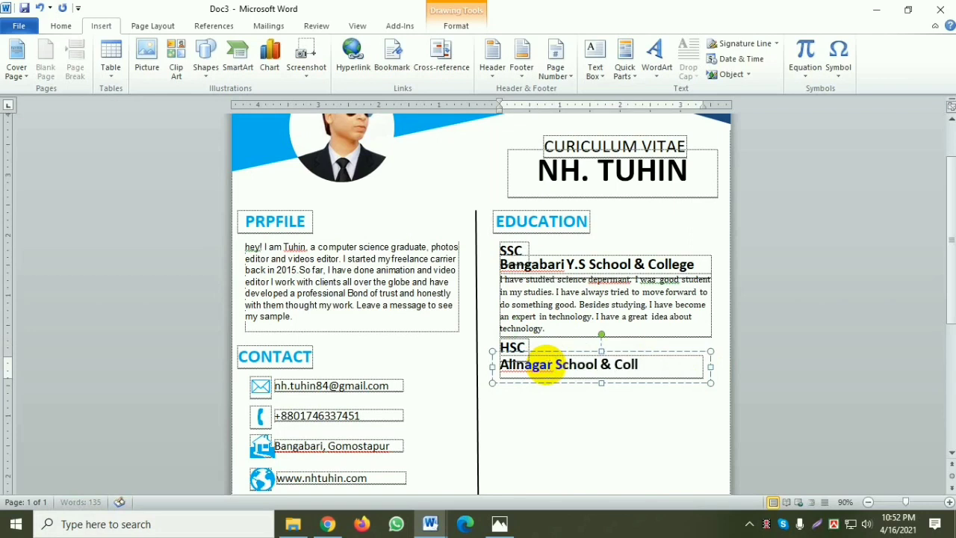
text(ege)
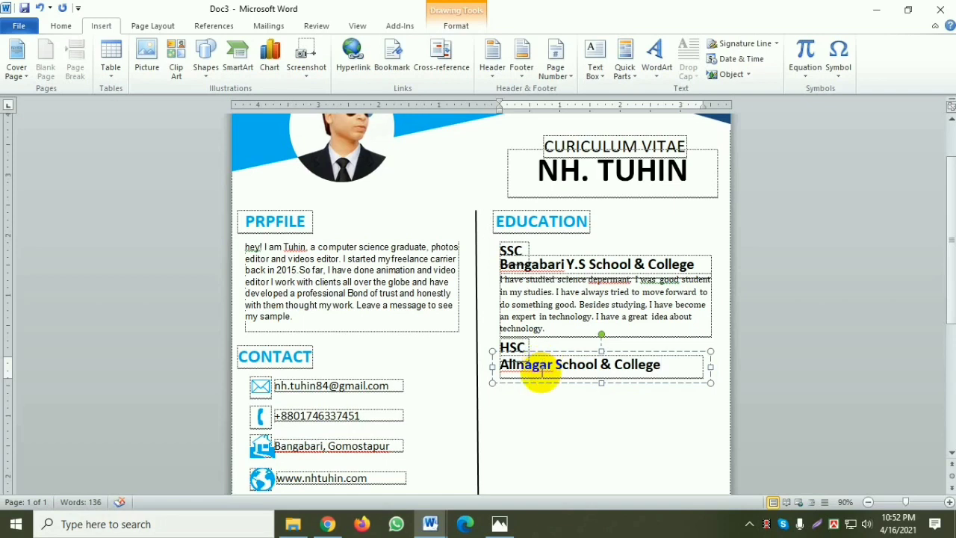
click(573, 352)
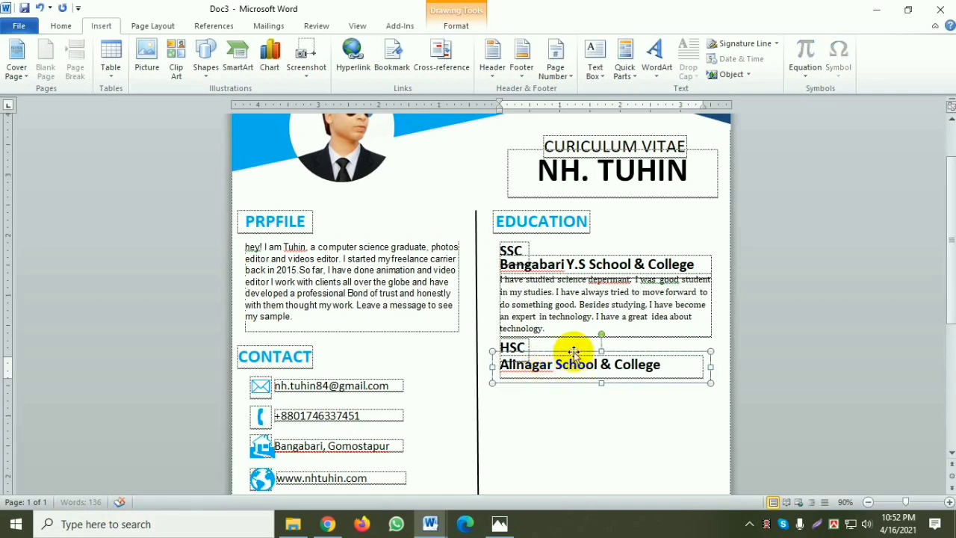
click(573, 276)
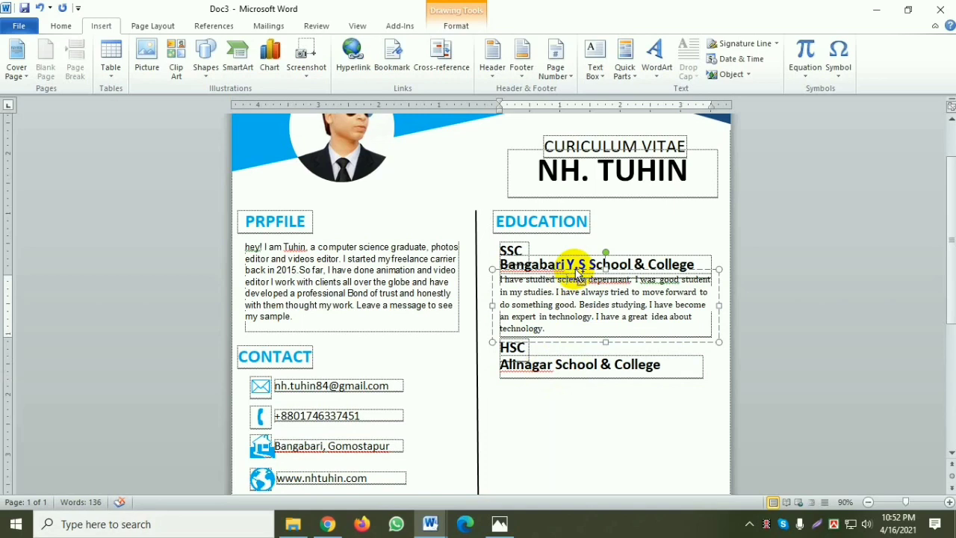
Copy the SSC description below the Allnagar line and replace 'science' with 'Humanitarian'
drag(579, 275, 576, 372)
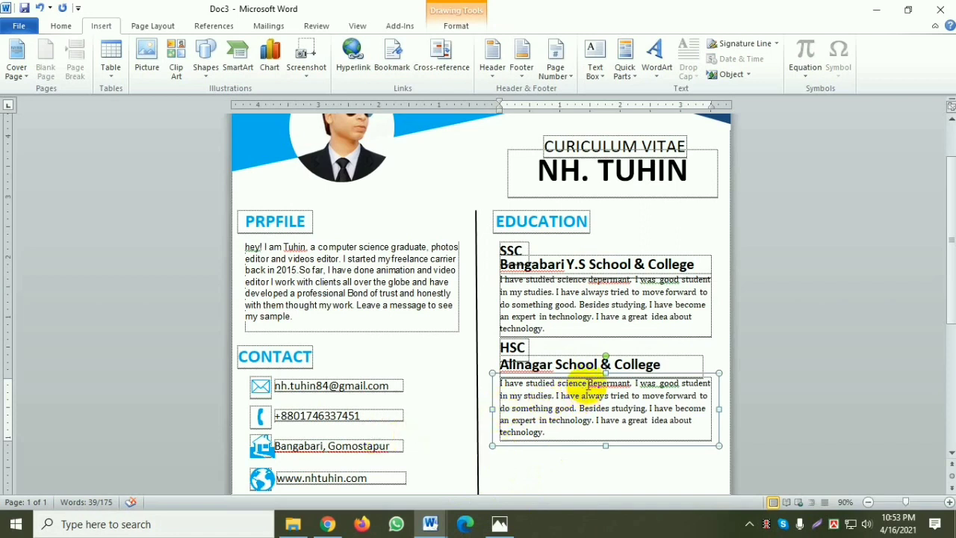
click(564, 383)
double_click(572, 383)
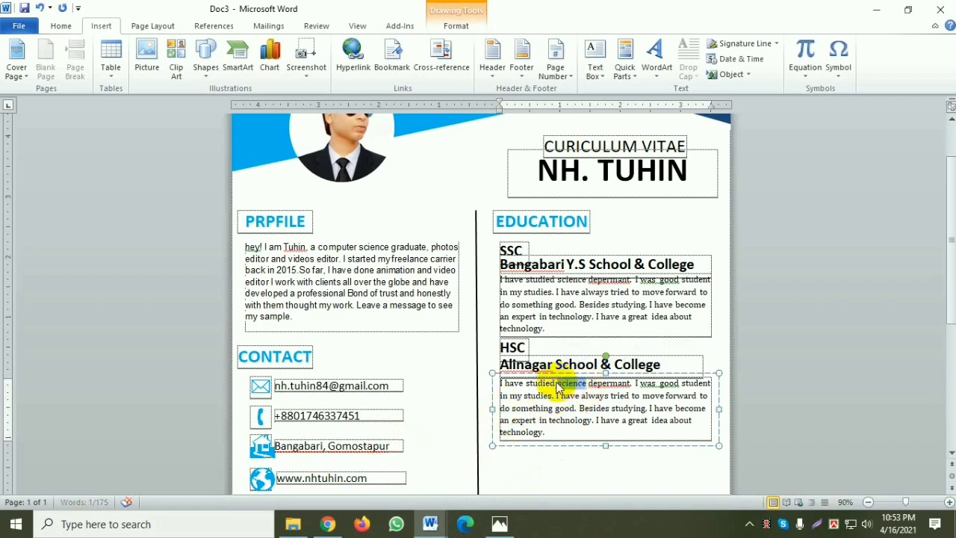
text(Humanitarian)
scroll(565, 412, down, 2)
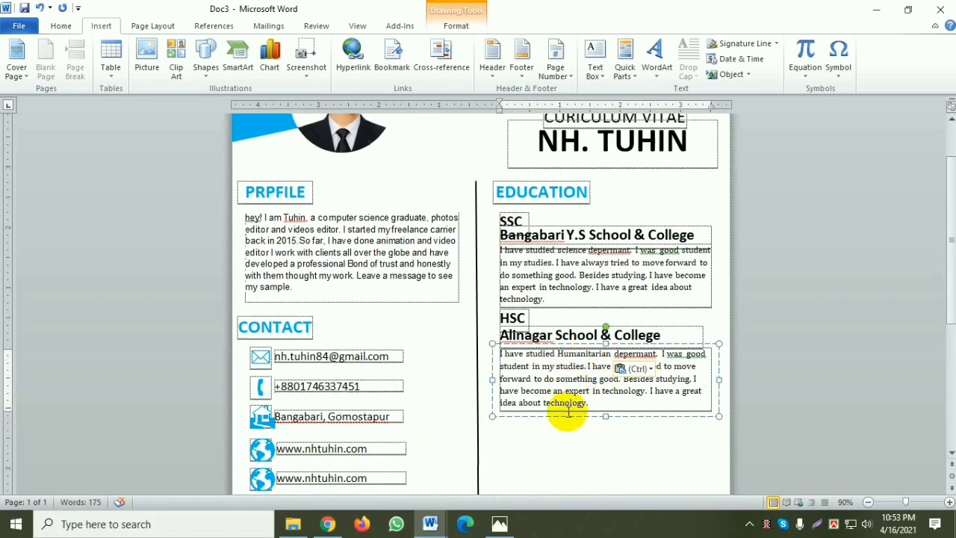
scroll(555, 402, down, 1)
scroll(551, 401, down, 1)
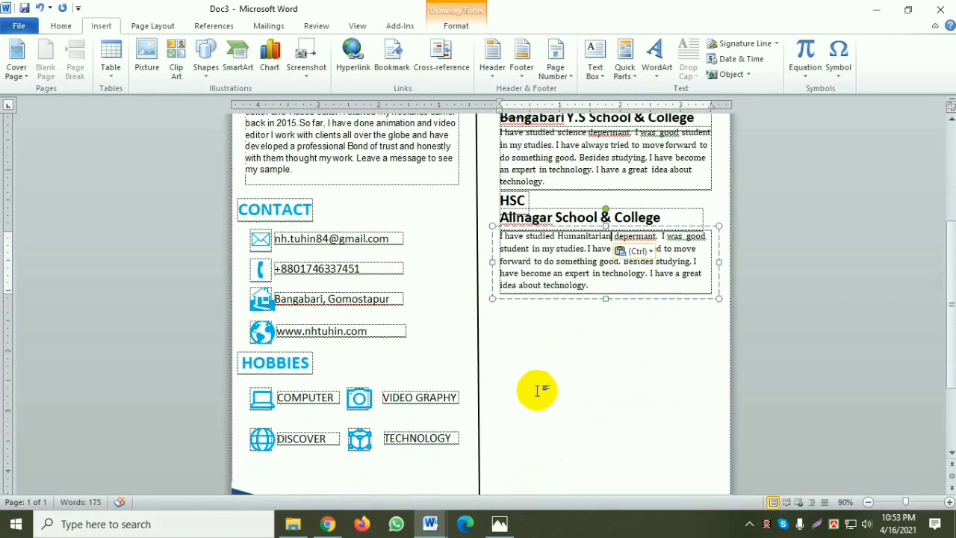
scroll(540, 390, up, 1)
scroll(535, 389, up, 1)
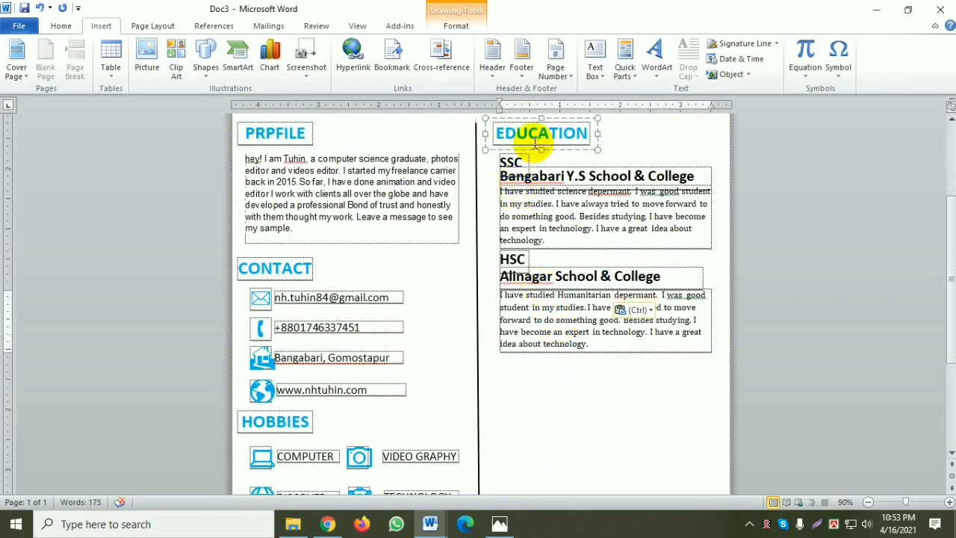
Copy the EDUCATION heading below the HSC entry and retype it, centred, as EXPRIENCE
drag(530, 133, 530, 160)
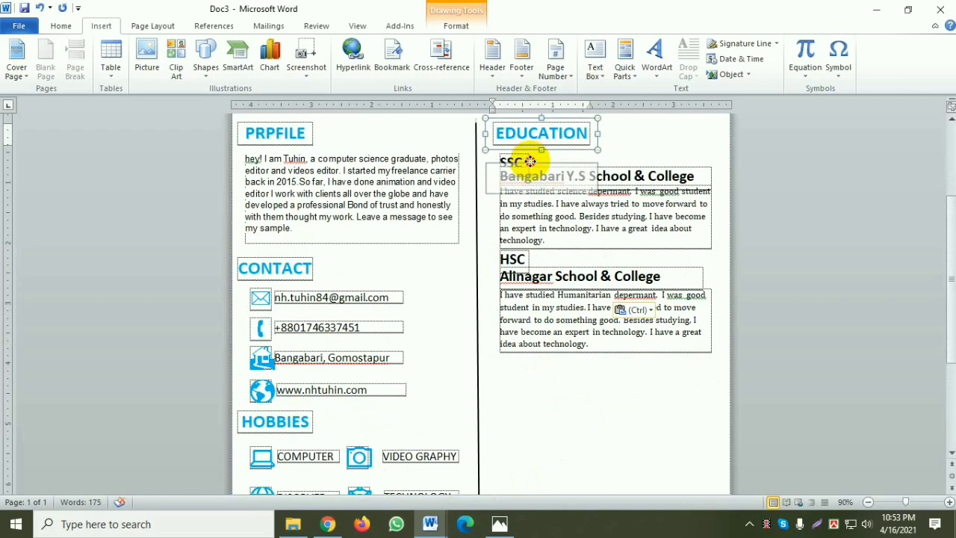
mouse_move(530, 160)
mouse_down()
mouse_move(533, 346)
mouse_move(496, 373)
mouse_up()
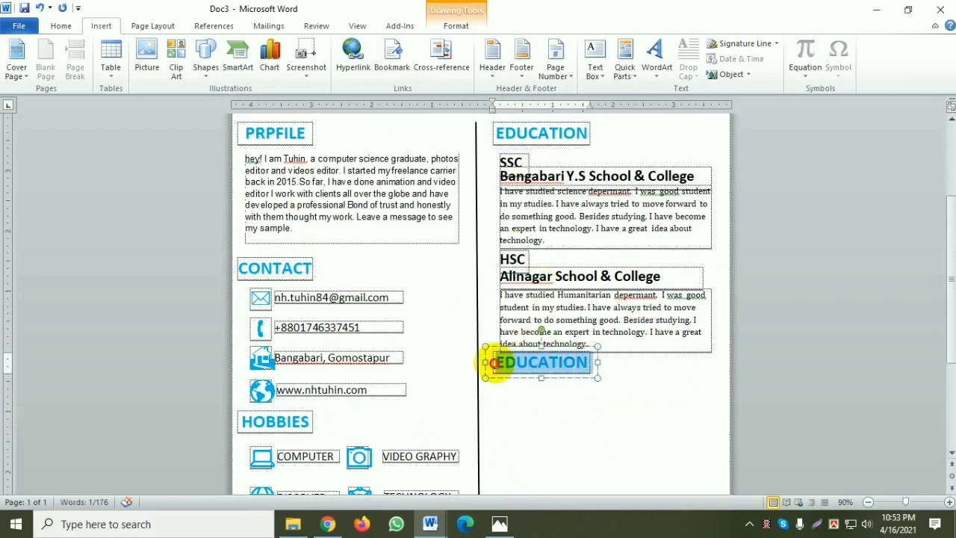
key(BackSpace)
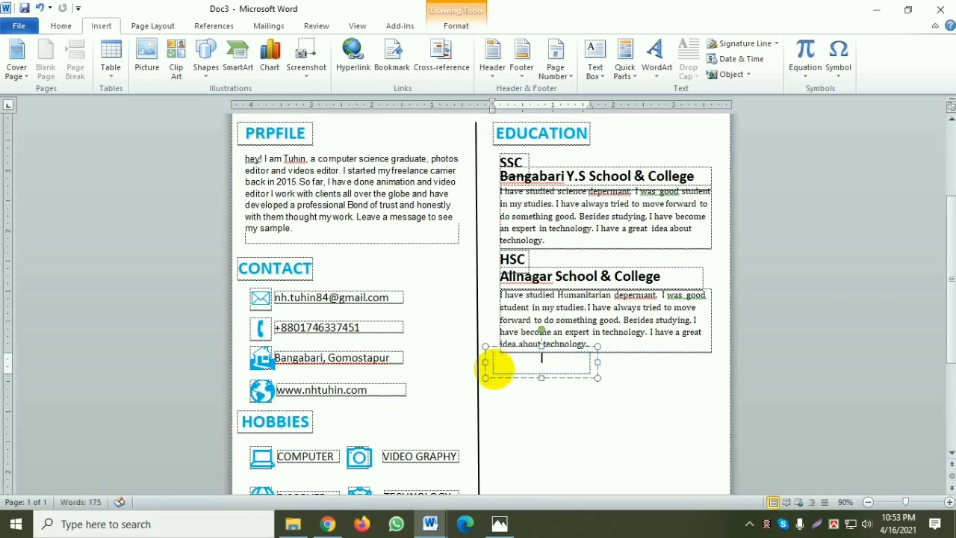
text(e)
key(BackSpace)
key(ctrl+e)
text(EX)
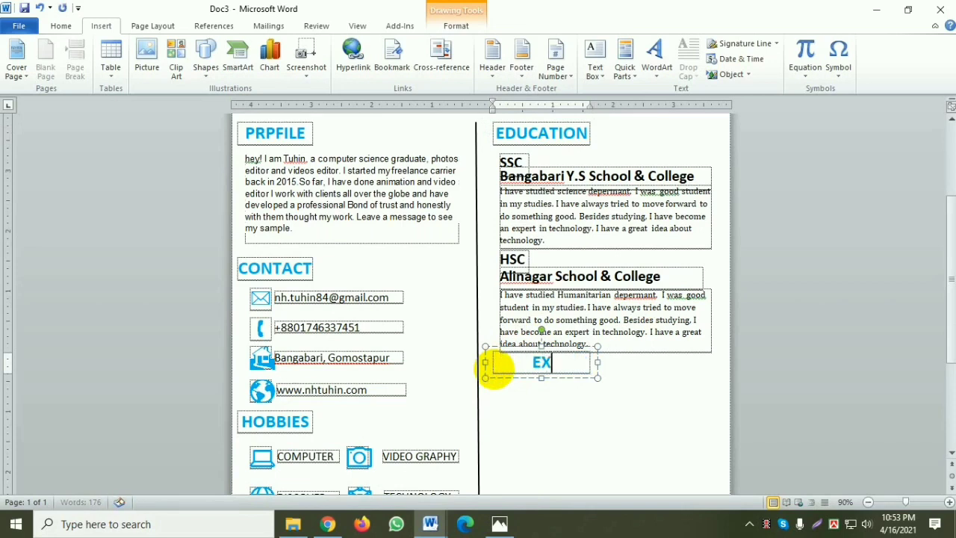
text(PR)
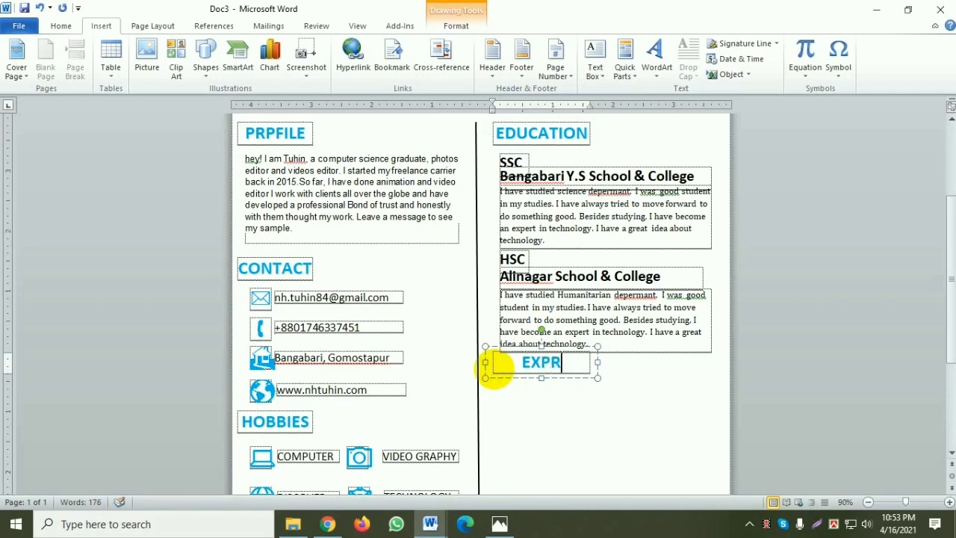
text(I)
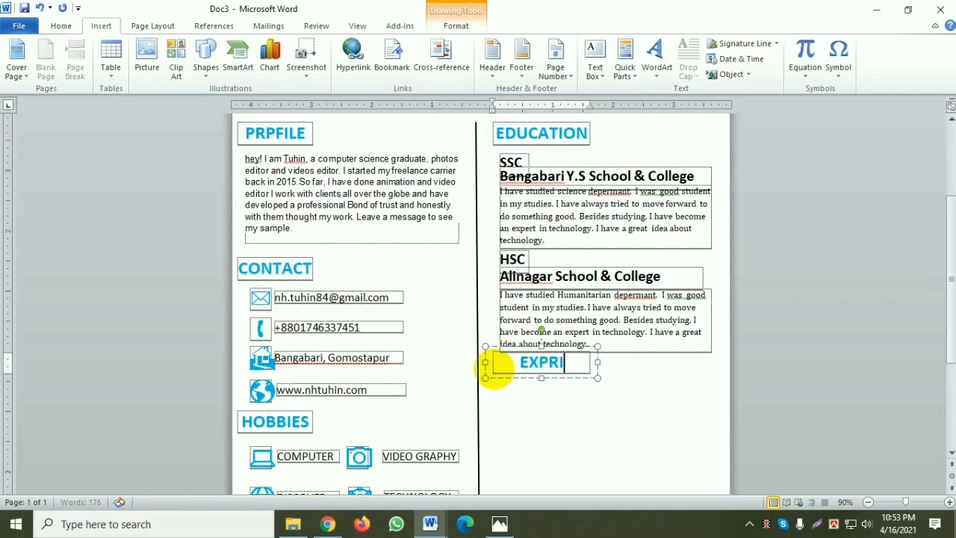
text(EN)
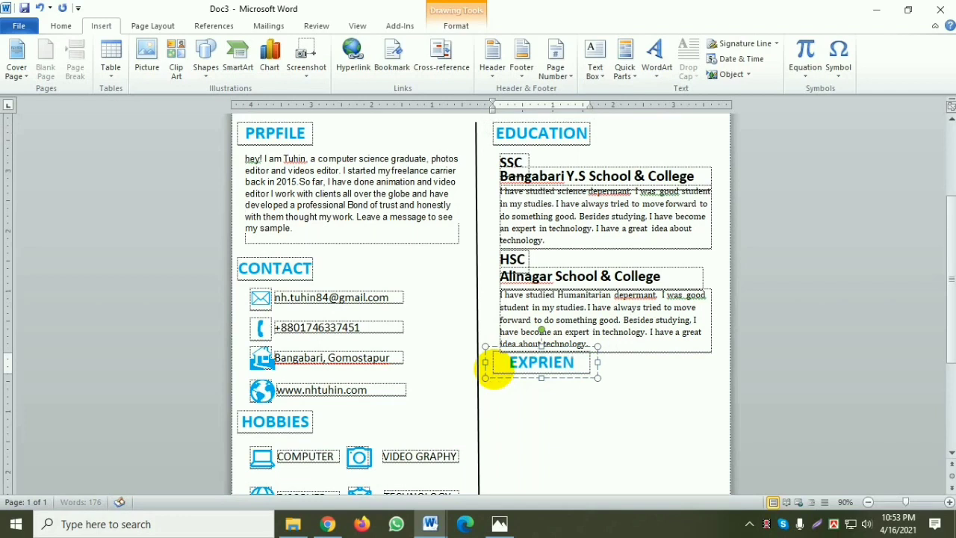
text(CE)
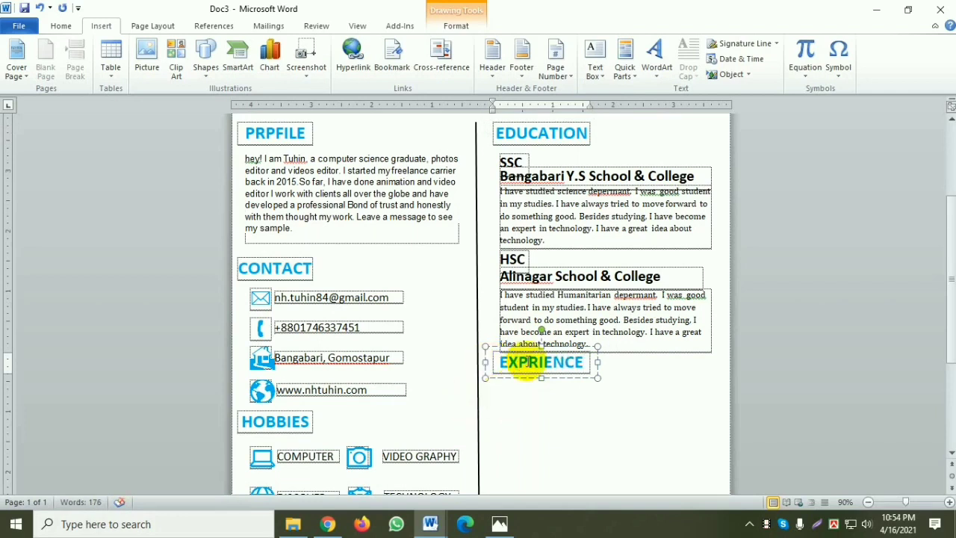
click(528, 363)
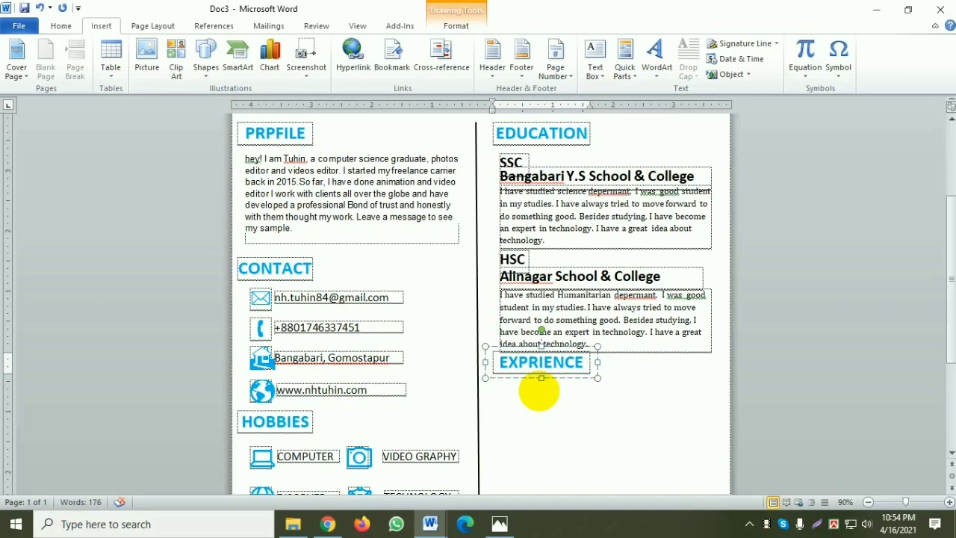
Correct the heading to EXPIRIENCE and place a taller copy of the Humanitarian box beneath it
text(I)
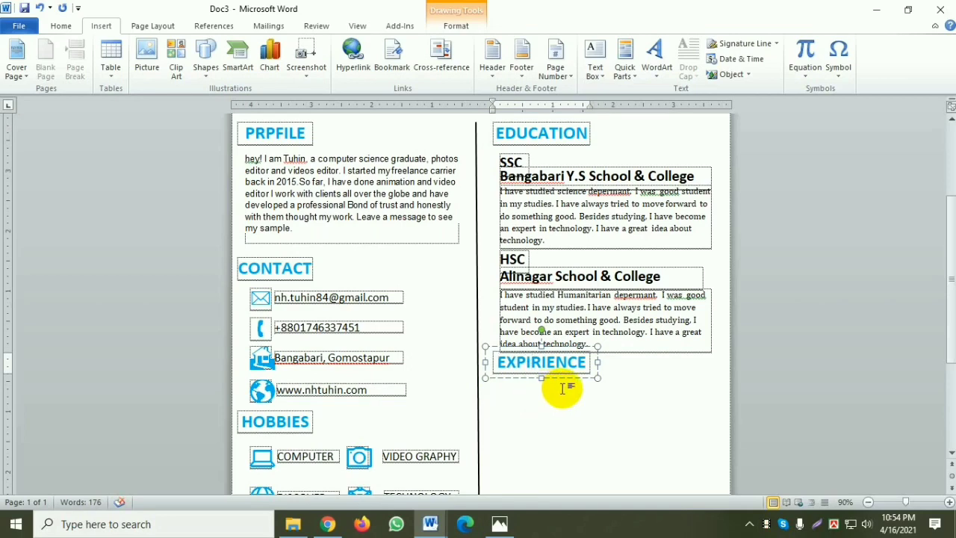
scroll(563, 388, down, 1)
scroll(560, 384, down, 2)
click(587, 231)
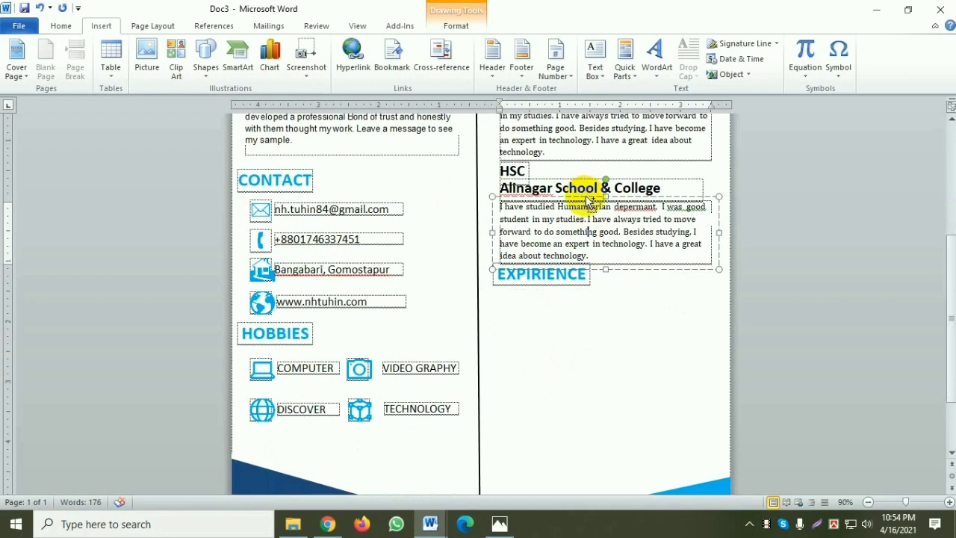
drag(590, 200, 577, 293)
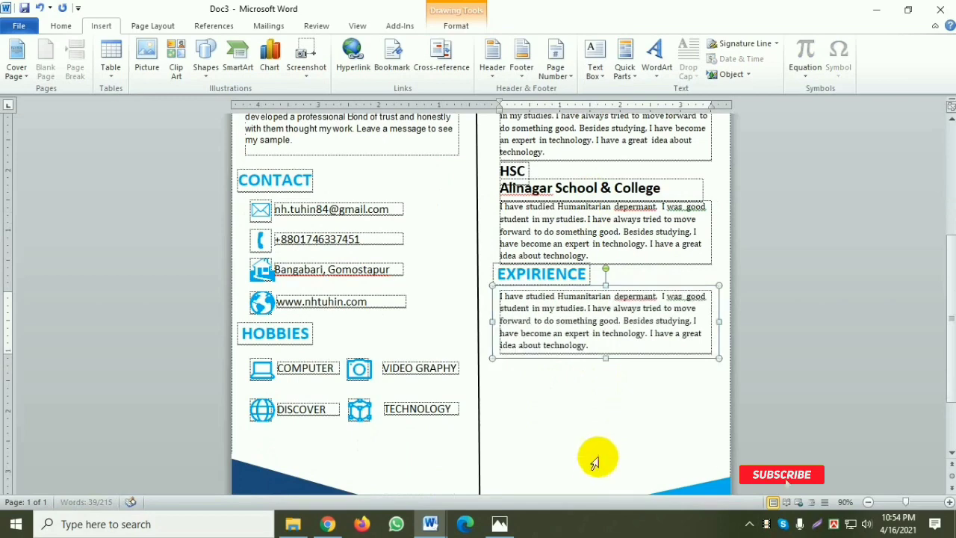
drag(598, 448, 597, 440)
scroll(598, 441, down, 2)
mouse_move(604, 395)
mouse_down()
mouse_move(604, 404)
mouse_move(602, 388)
mouse_up()
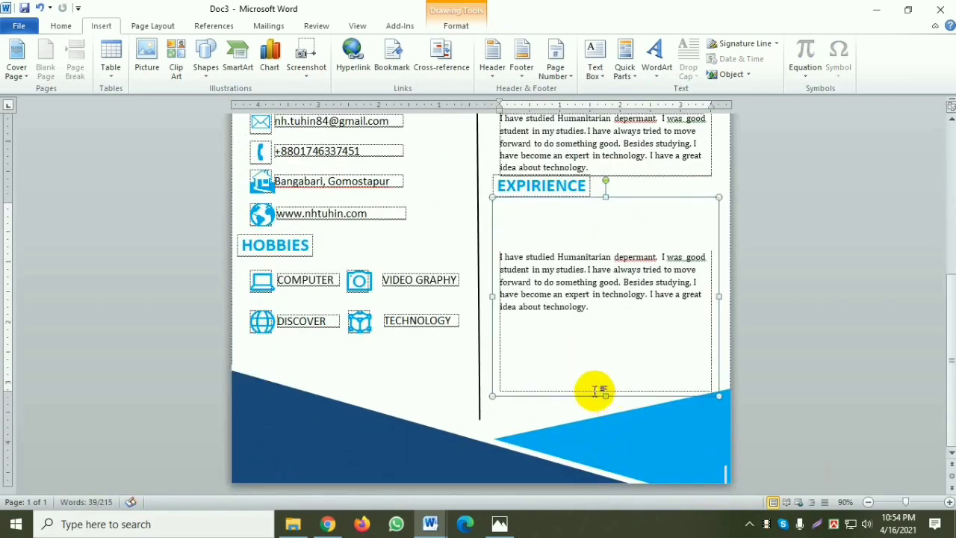
scroll(590, 387, up, 1)
scroll(609, 388, up, 2)
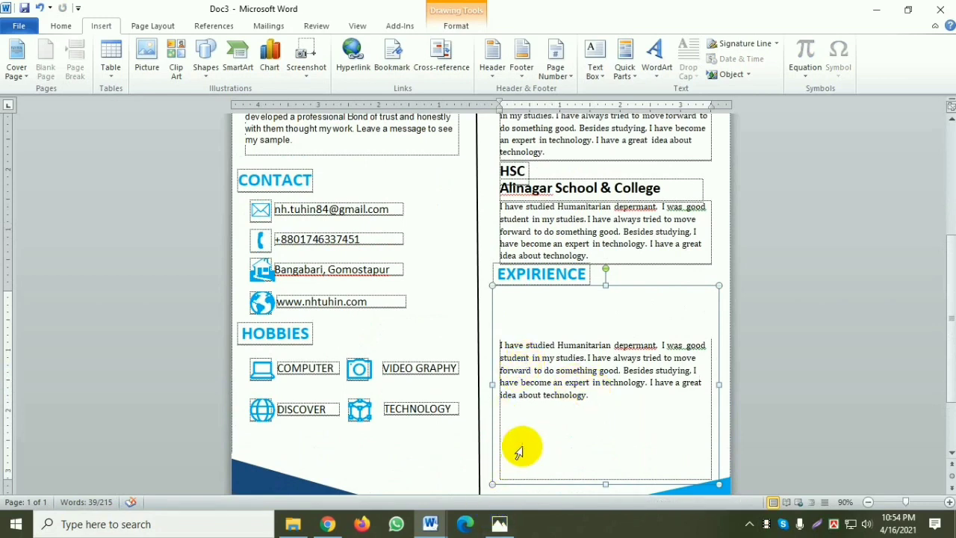
scroll(553, 448, down, 1)
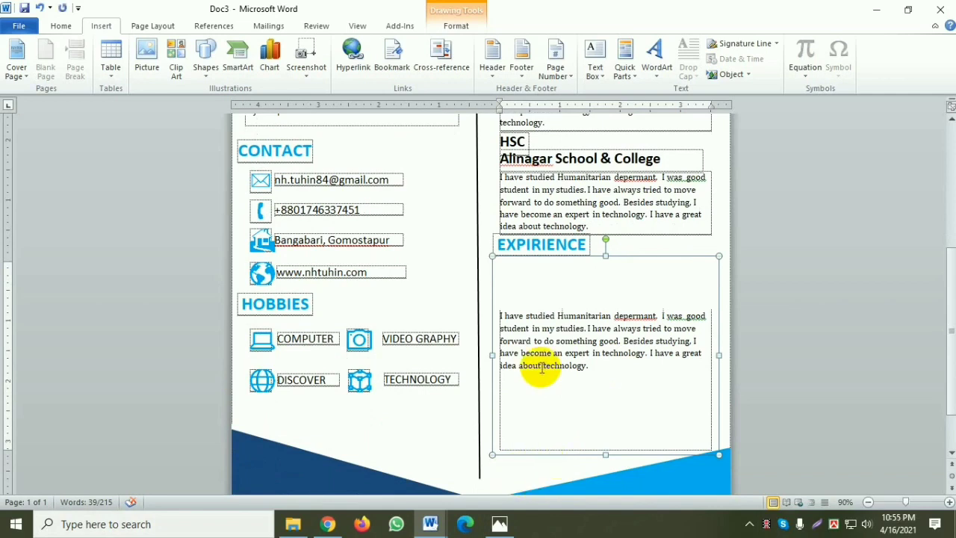
Replace the copied paragraph with the pasted skills list in 7-point text
click(602, 368)
drag(602, 367, 499, 314)
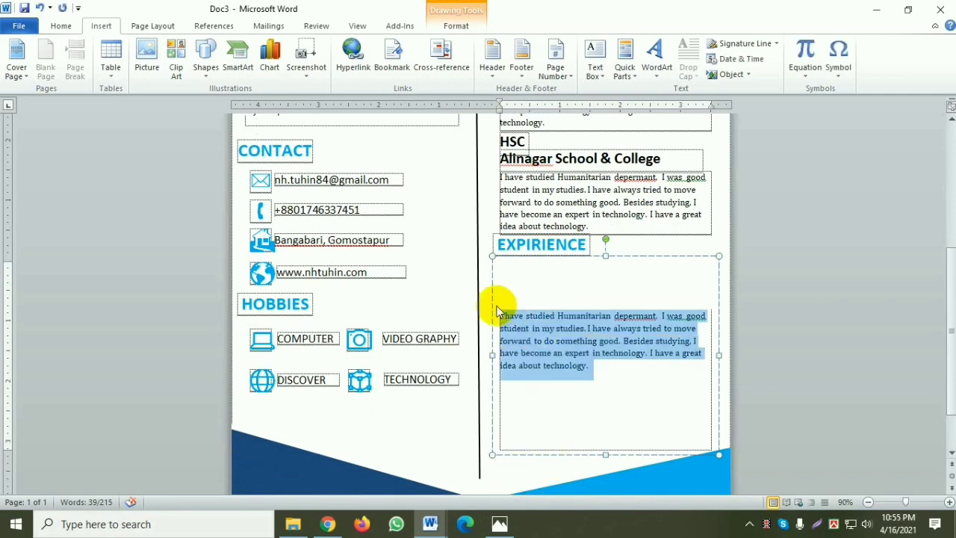
key(ctrl+v)
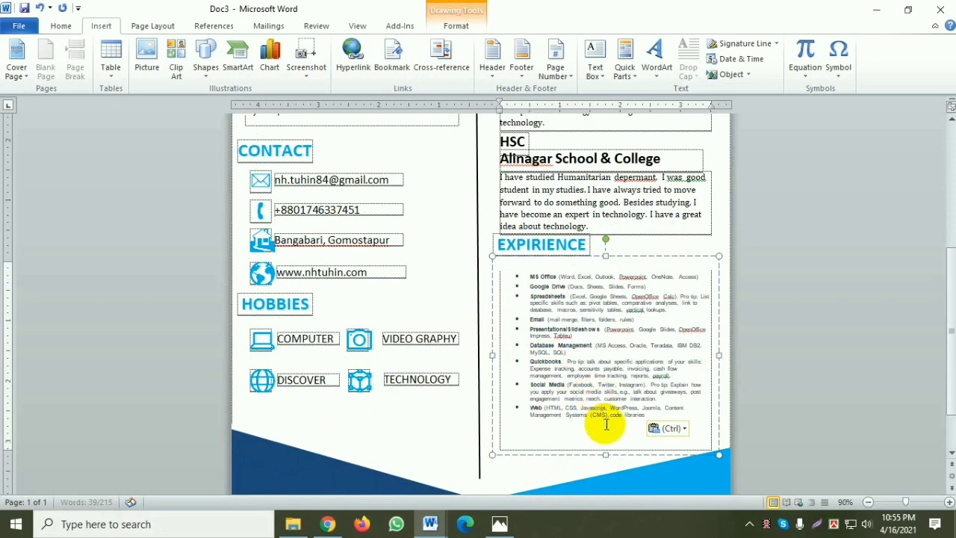
click(607, 424)
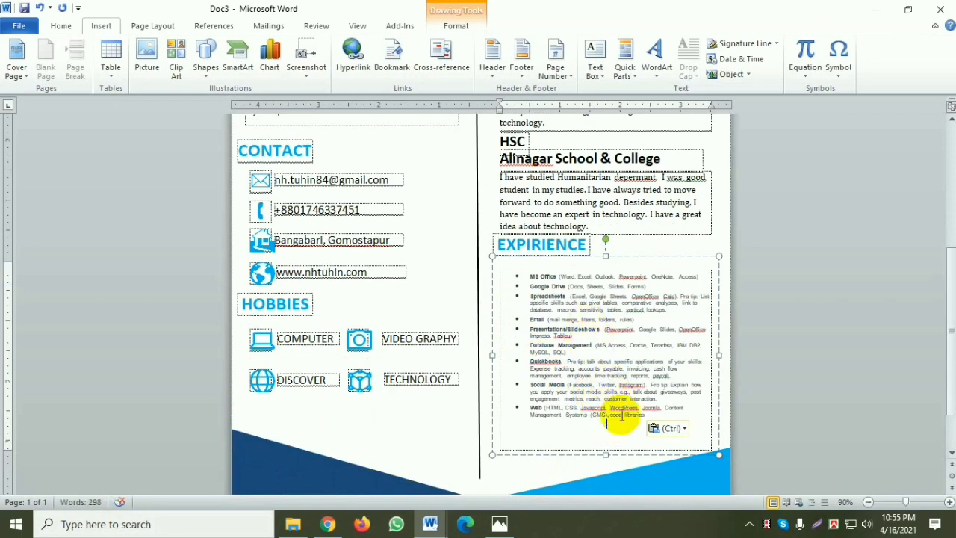
shift+click(511, 279)
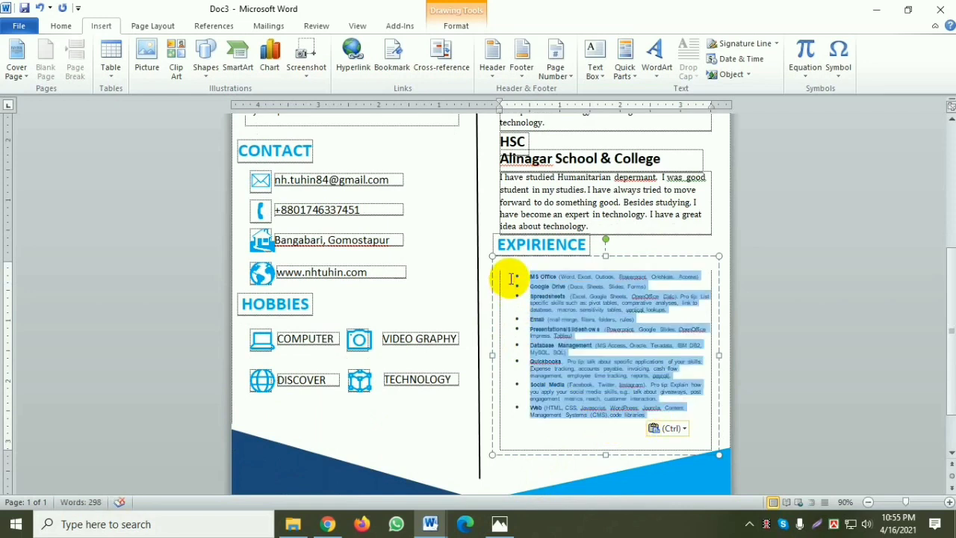
click(60, 25)
text(8)
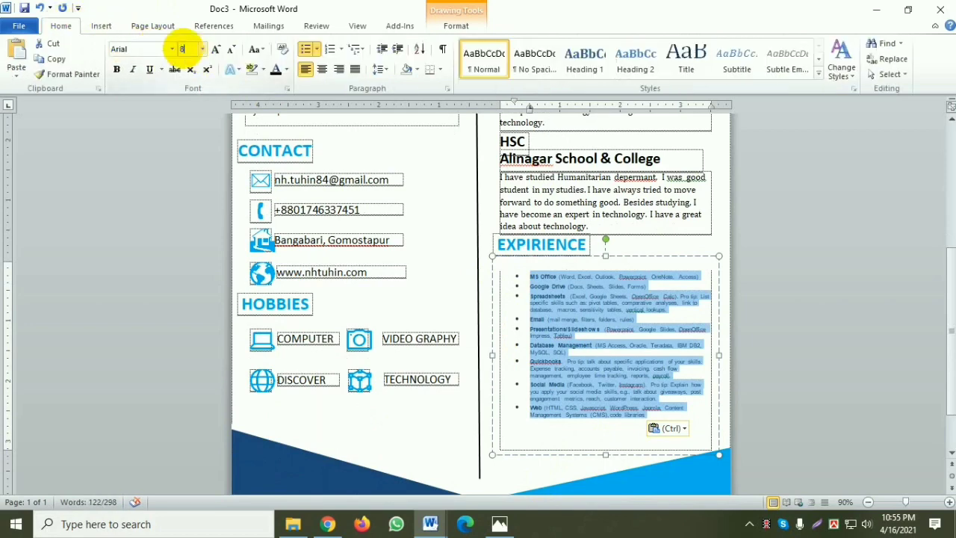
key(Return)
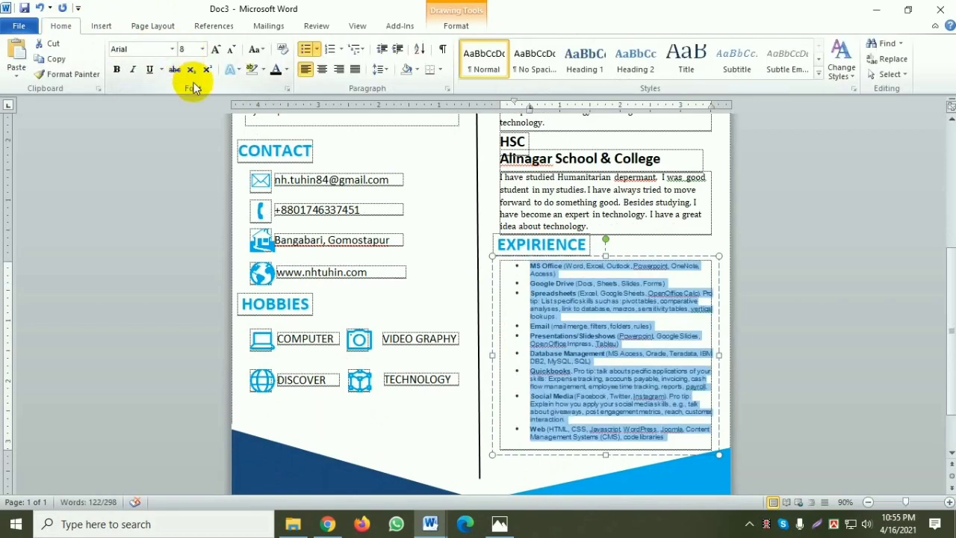
click(183, 48)
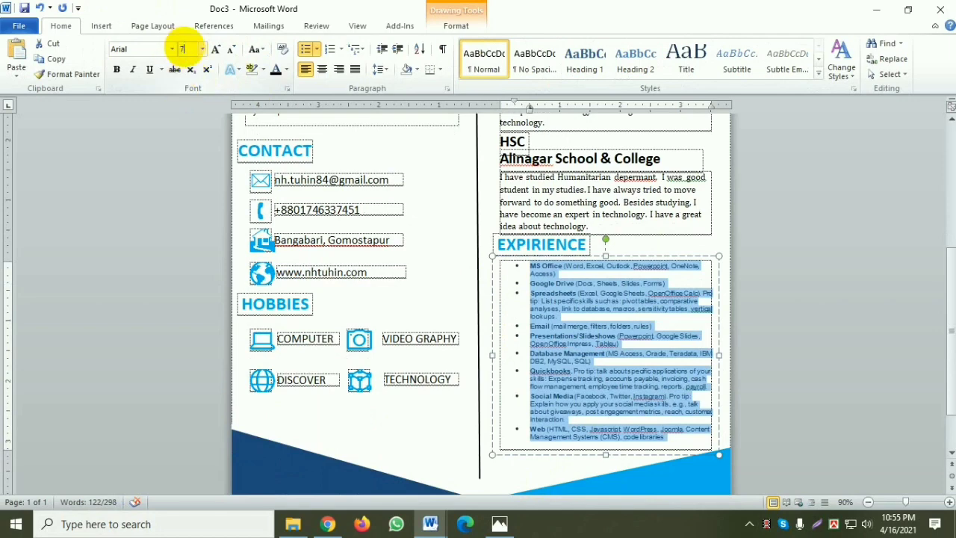
key(Return)
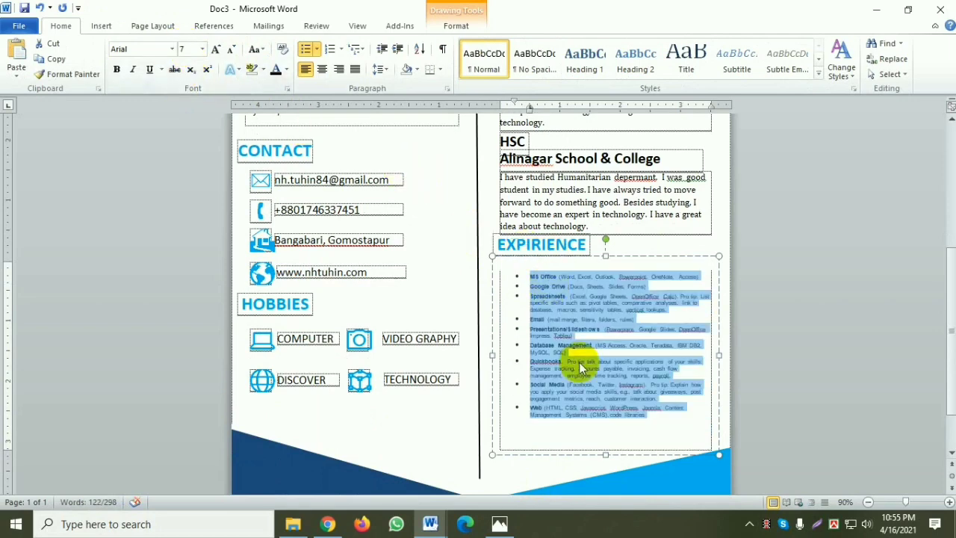
Shrink the skills box to fit its list and move it slightly lower and left
drag(606, 454, 605, 423)
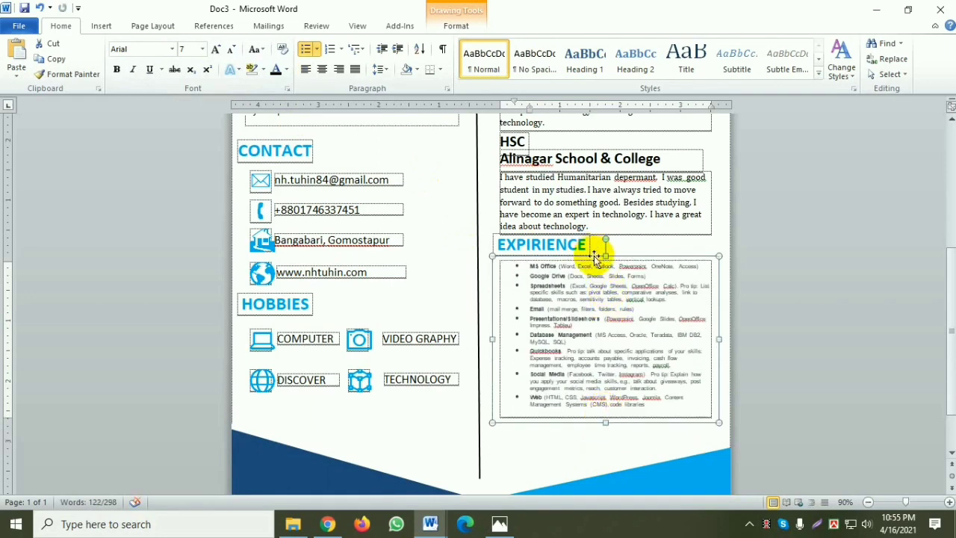
drag(595, 256, 591, 284)
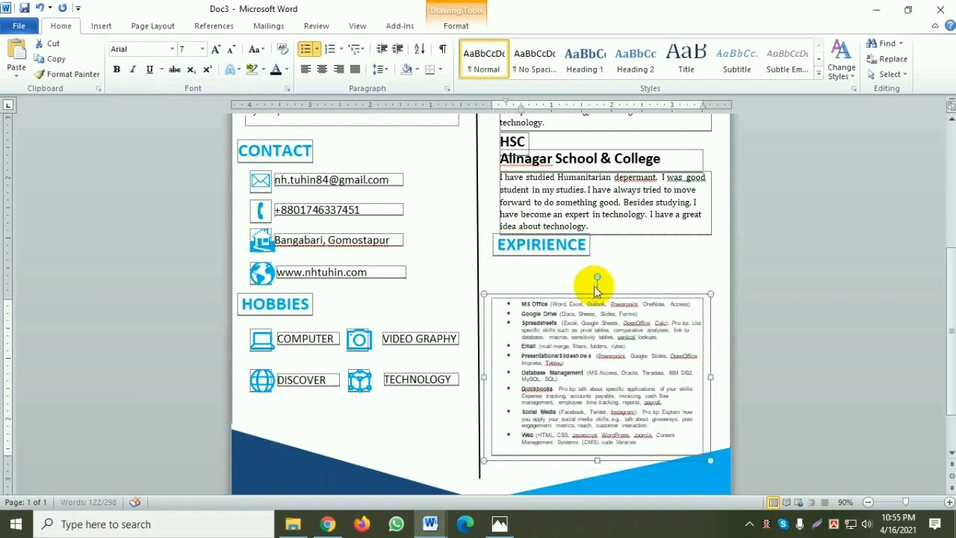
key(ctrl+Left)
key(ctrl+Left)
key(ctrl+Left)
key(ctrl+Left)
key(ctrl+Left)
key(ctrl+Left)
key(ctrl+Left)
key(ctrl+Left)
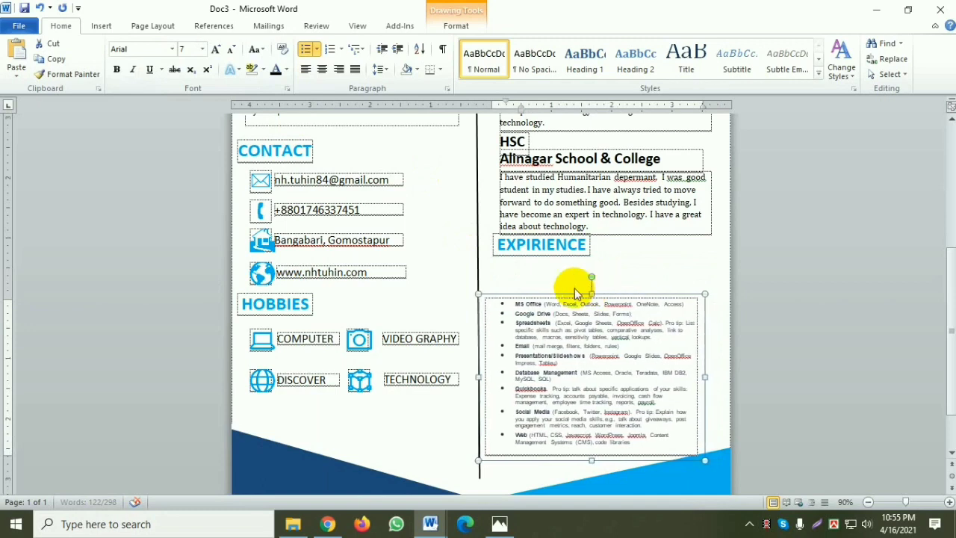
key(ctrl+Left)
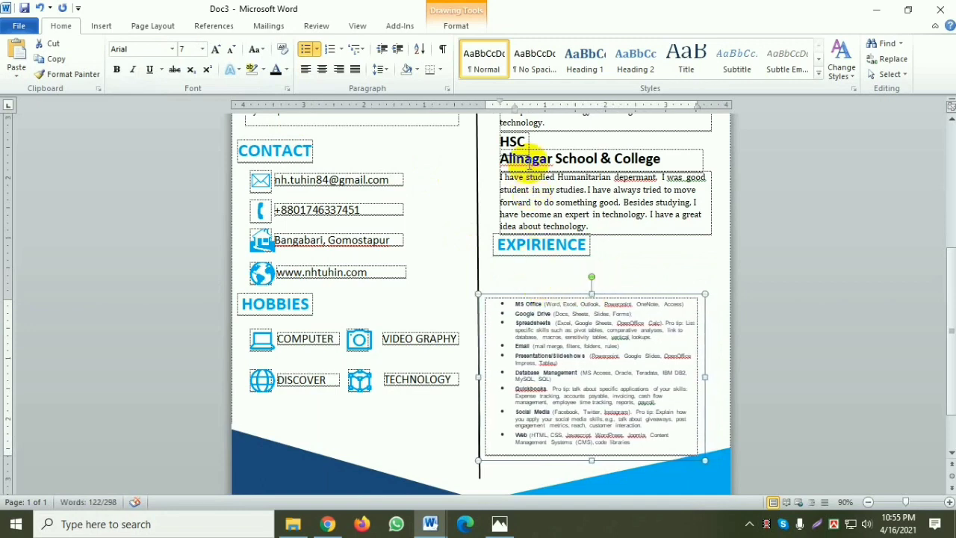
Copy the school title box under EXPIRIENCE and paste the experience sentence into it
click(549, 154)
drag(549, 155, 553, 252)
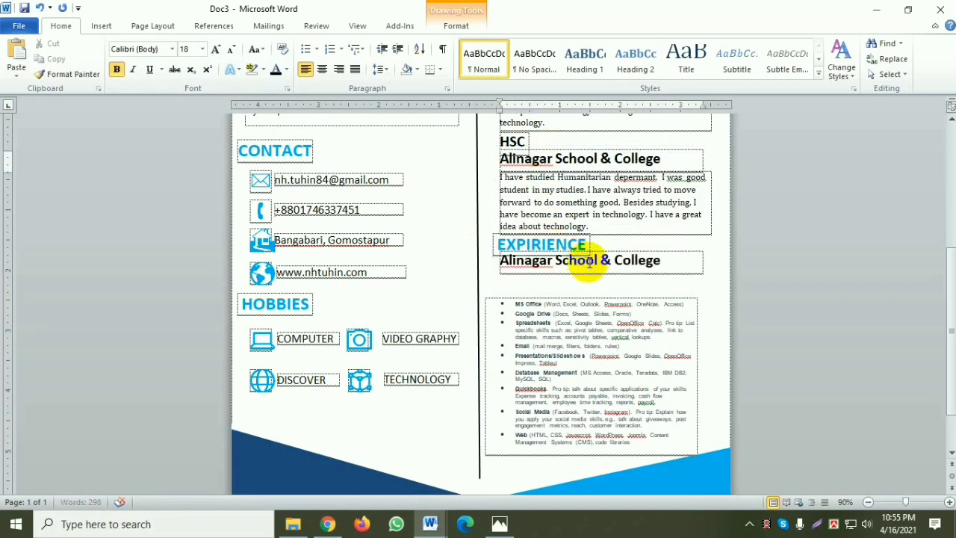
drag(667, 261, 532, 262)
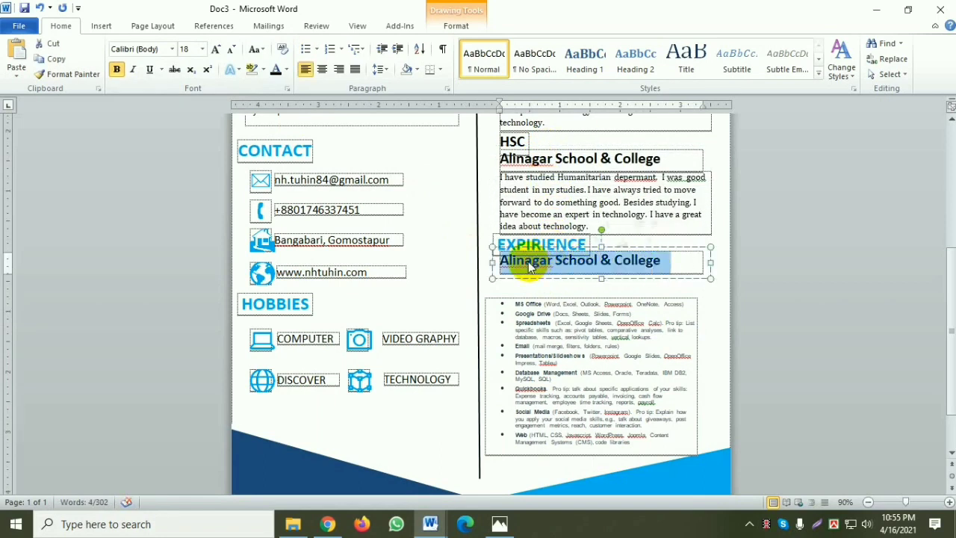
key(Delete)
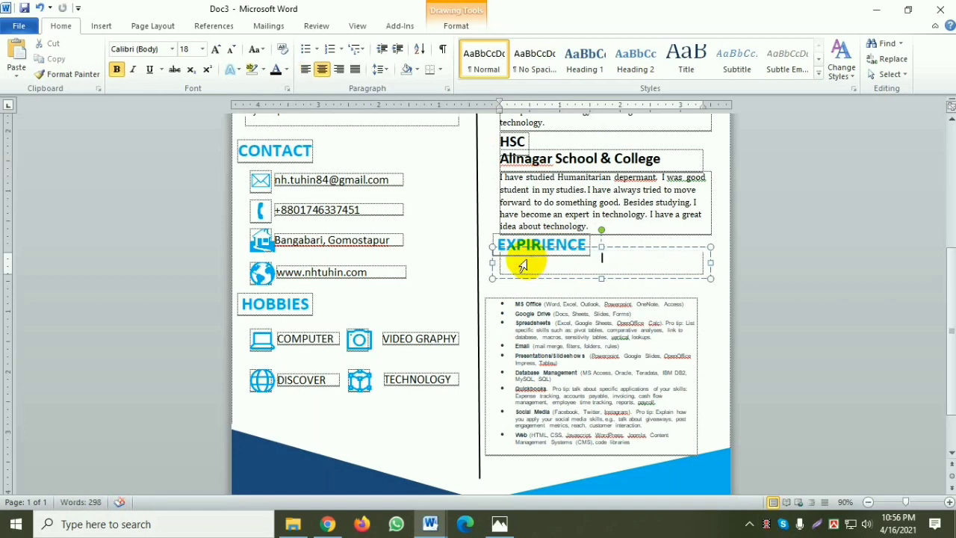
click(523, 265)
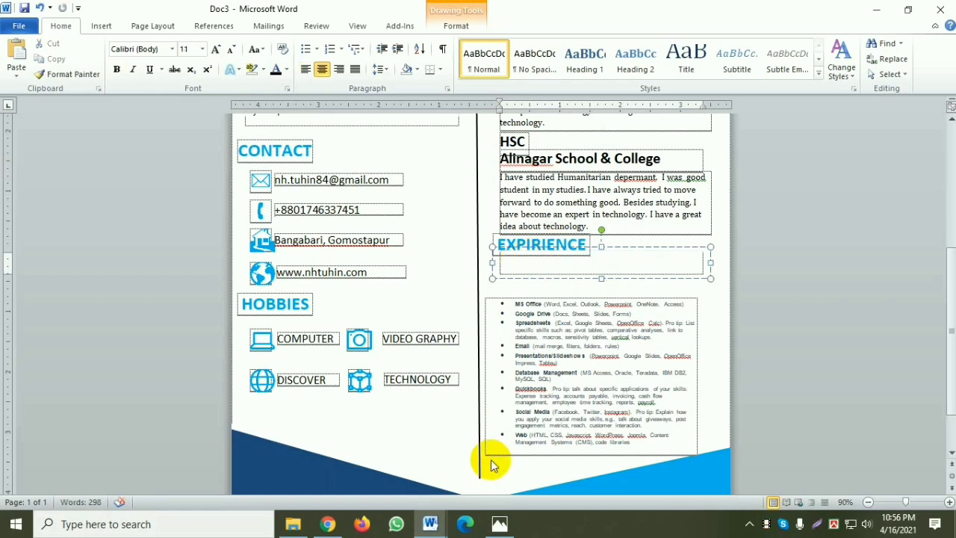
text(I HAVE LOT OF EXPRIENCE ON TECHNOLOGY)
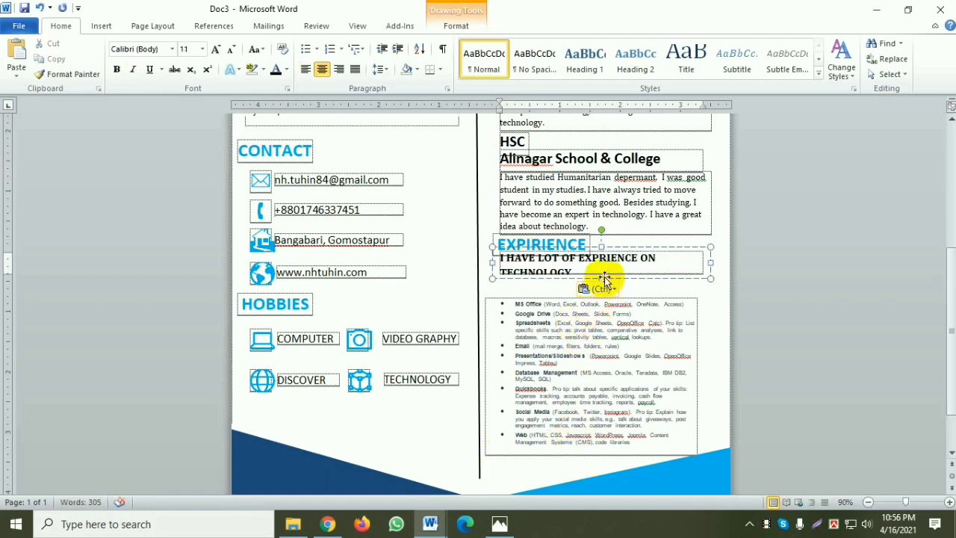
Size the experience statement to 12.5 pt so it fits on one line
click(598, 282)
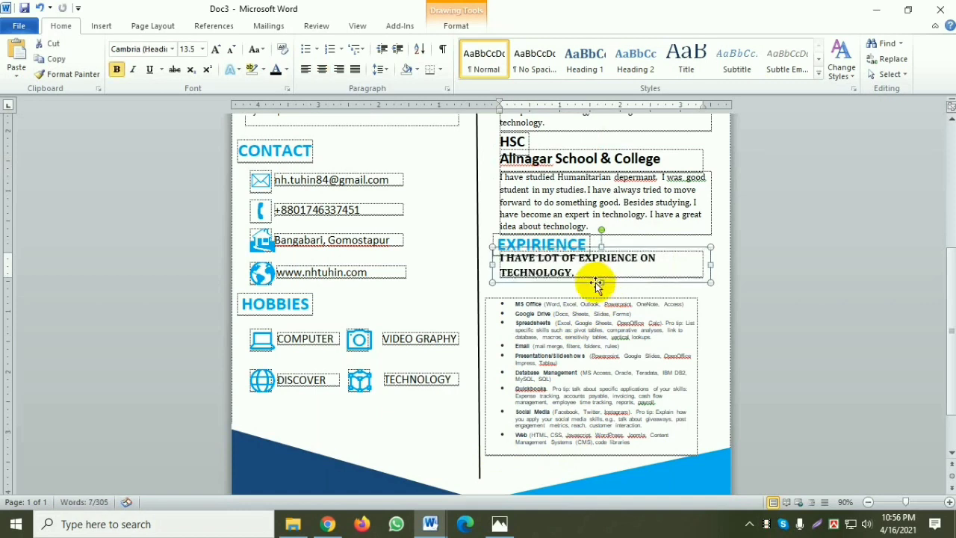
drag(576, 273, 502, 261)
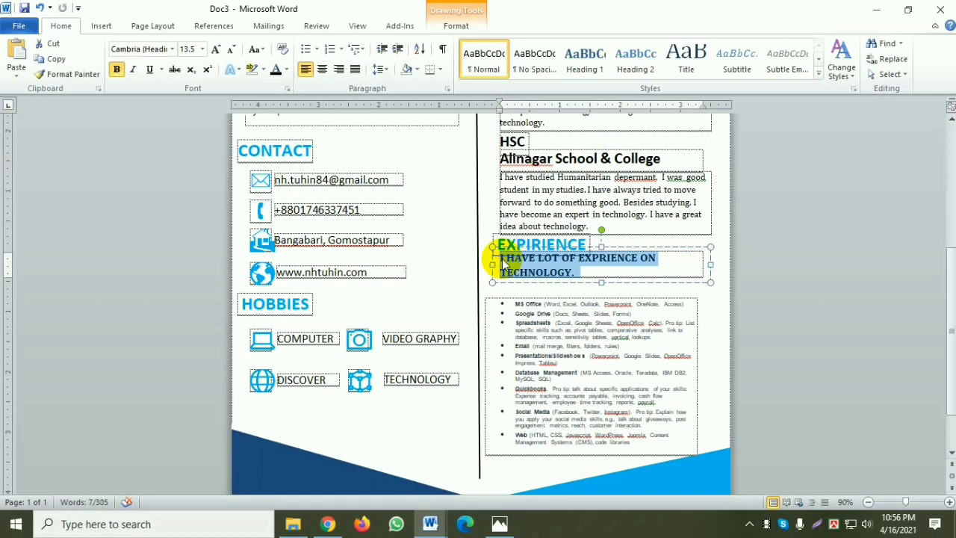
key(ctrl+bracketright)
key(ctrl+bracketright)
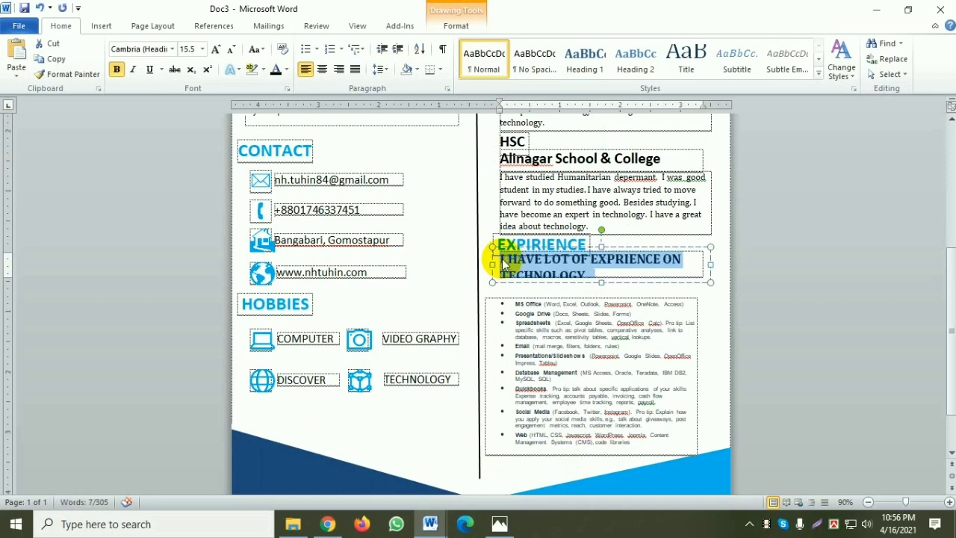
click(597, 288)
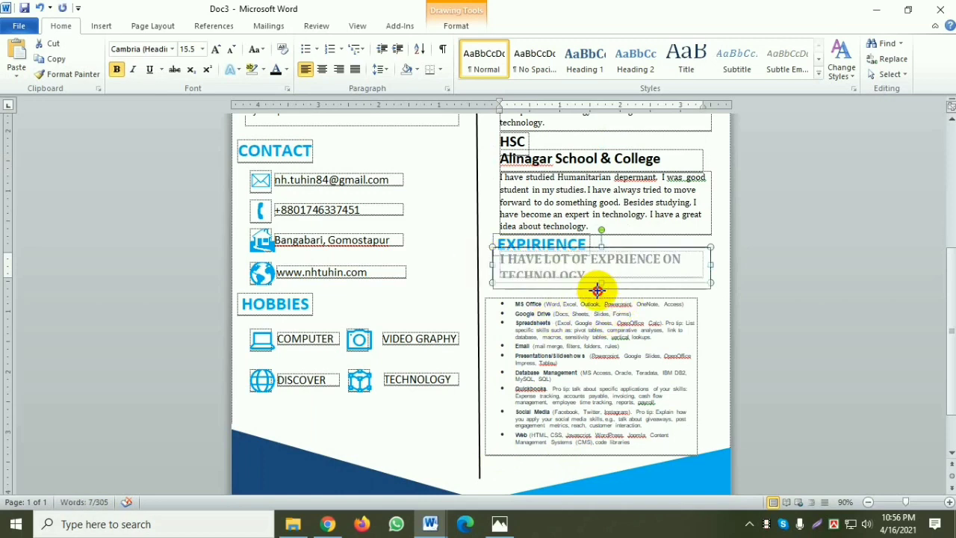
drag(598, 289, 599, 292)
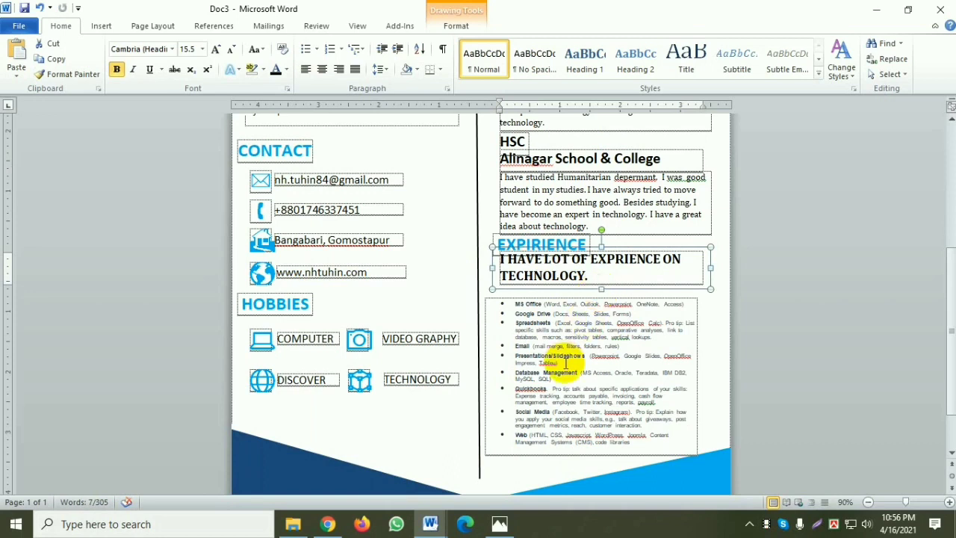
key(ctrl+z)
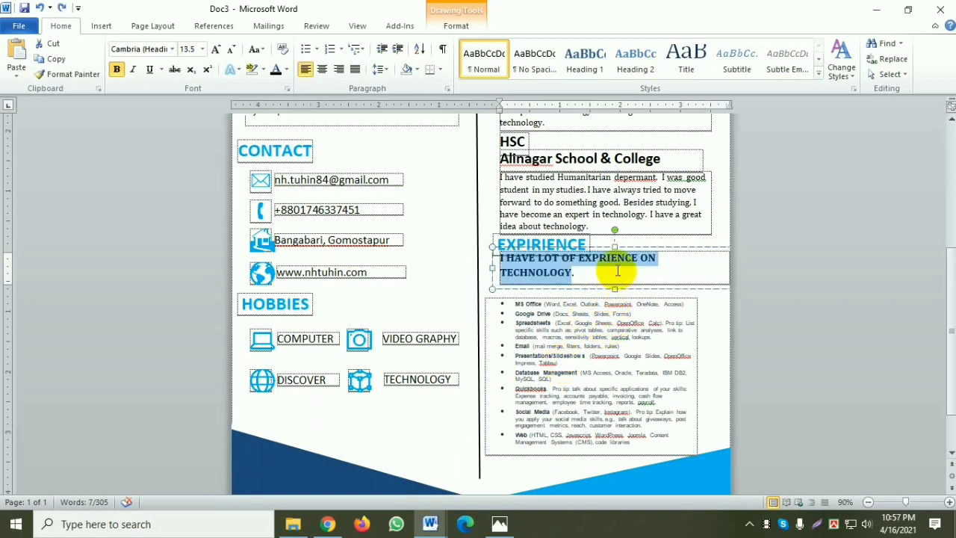
key(ctrl+z)
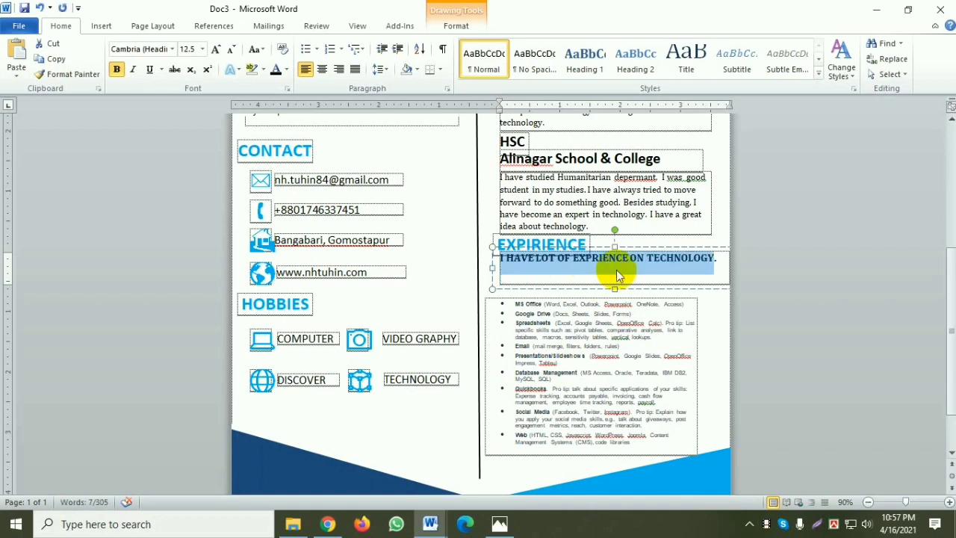
Shorten the experience box to 0.35" and fill a duplicate with 'List of Computer Skills for Resume:'
double_click(615, 289)
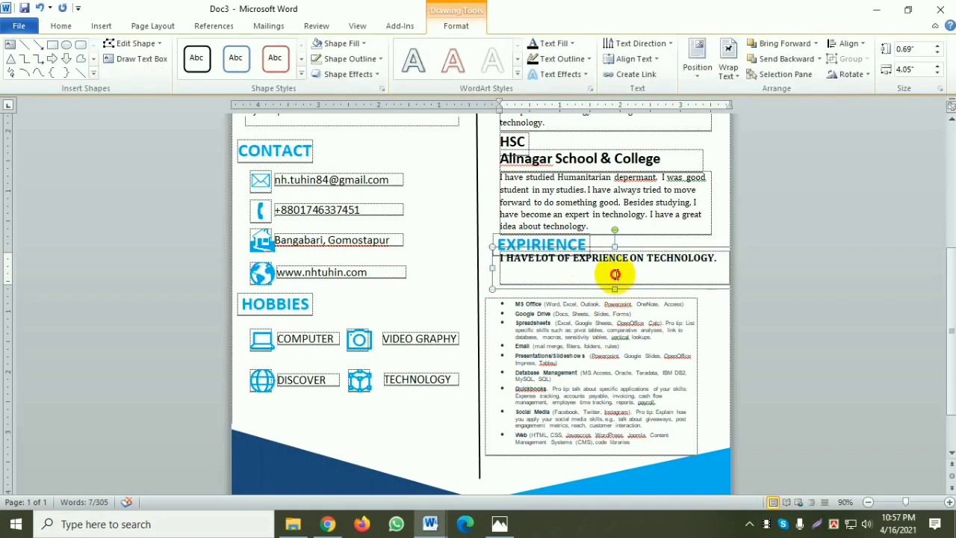
mouse_move(615, 290)
mouse_down()
mouse_move(622, 262)
mouse_move(618, 273)
mouse_up()
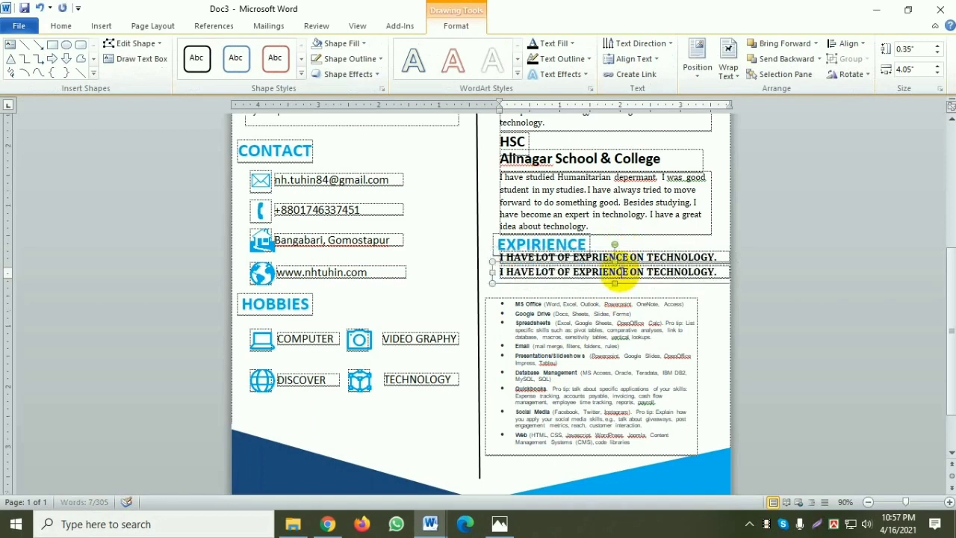
key(ctrl+a)
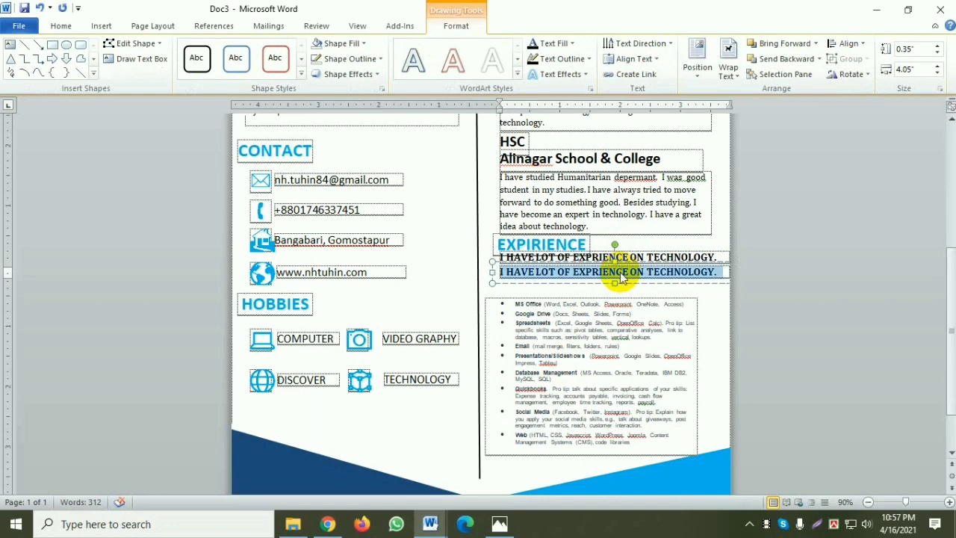
text(List of Computer Skills for Resume:)
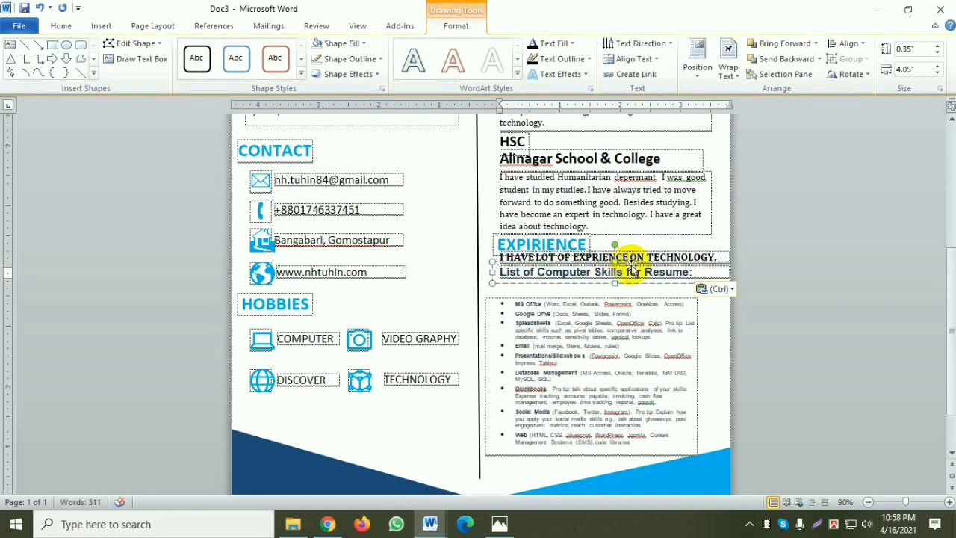
Set the experience statement's font size to 13.5 pt
click(63, 28)
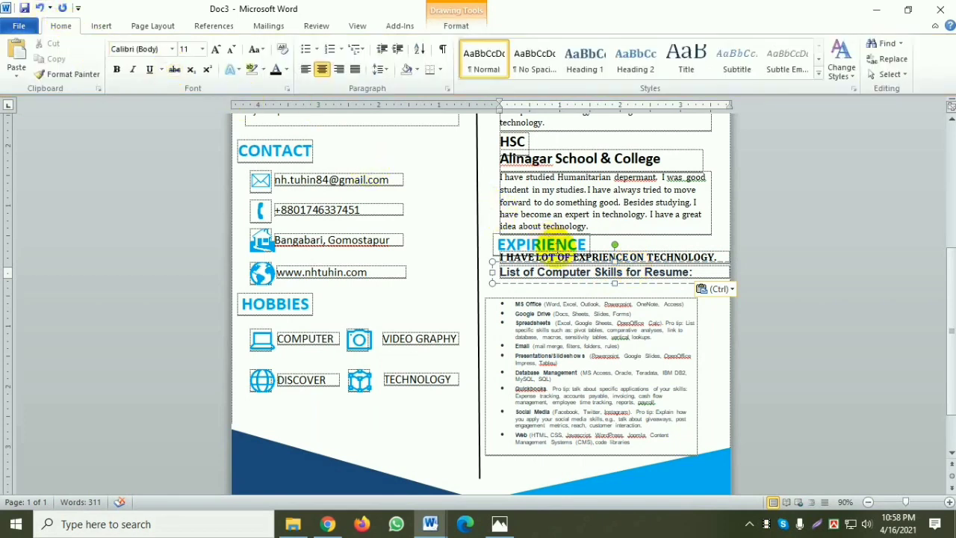
click(564, 272)
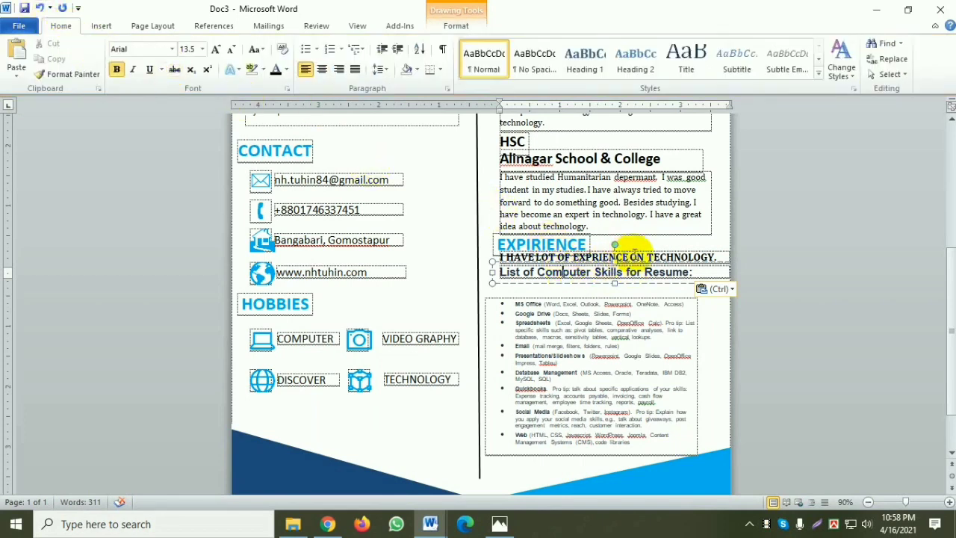
click(633, 256)
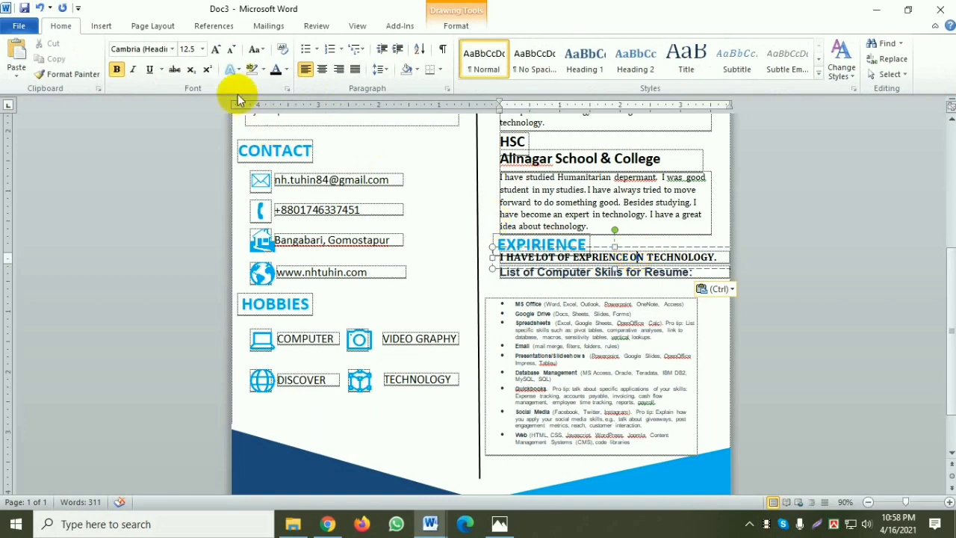
click(187, 49)
text(13.5)
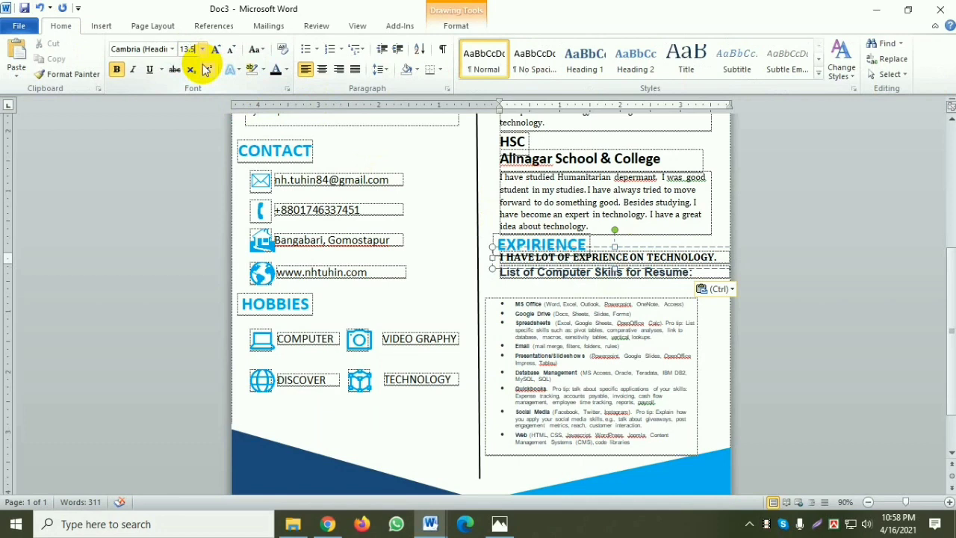
text(12.5)
key(Return)
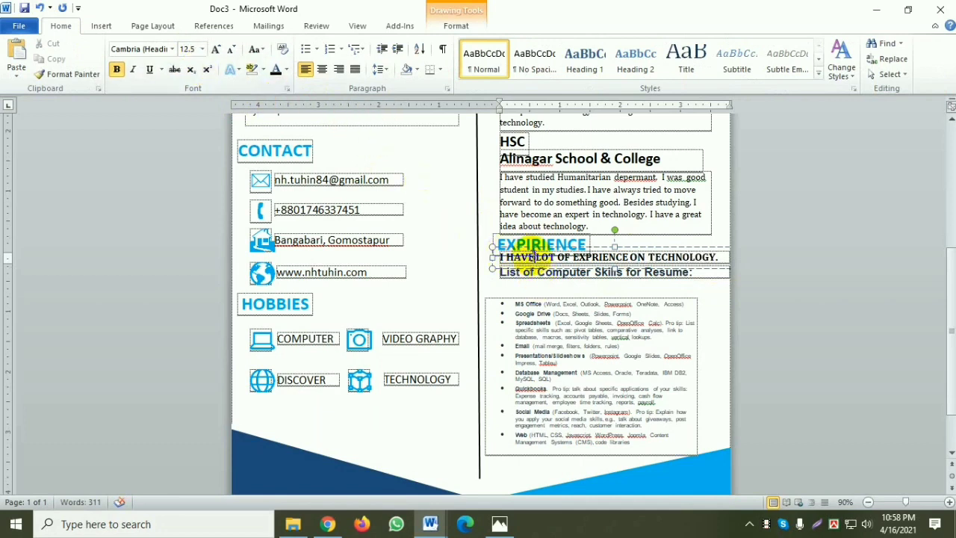
Nudge the bulleted skills list box up beneath 'List of Computer Skills for Resume:'
click(538, 302)
click(539, 297)
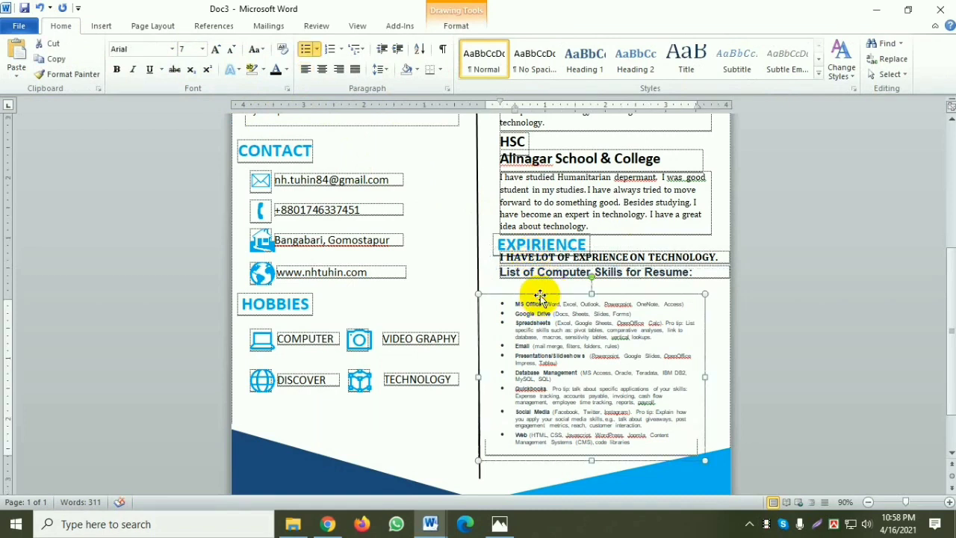
key(Up)
key(Up)
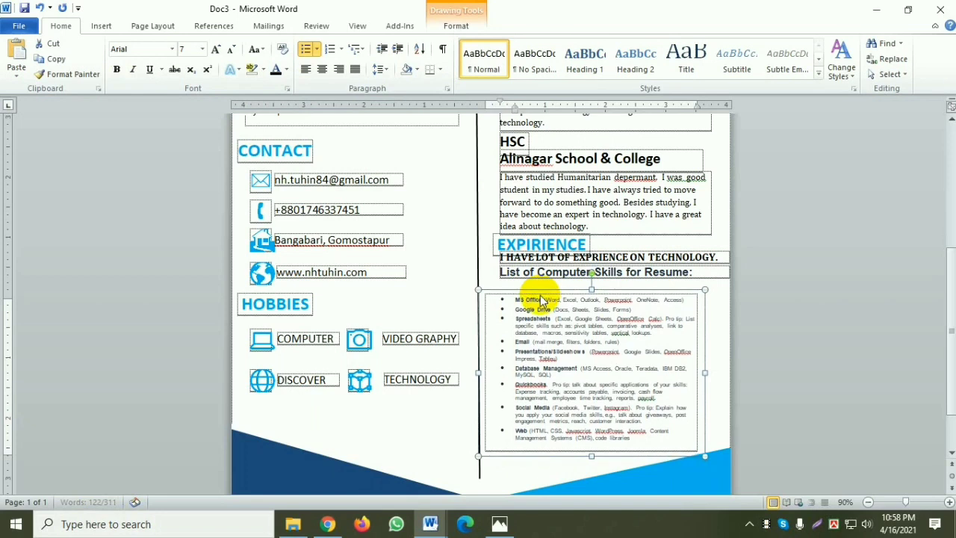
key(Up)
key(Up)
key(Up)
key(Up)
key(Up)
key(Up)
key(Up)
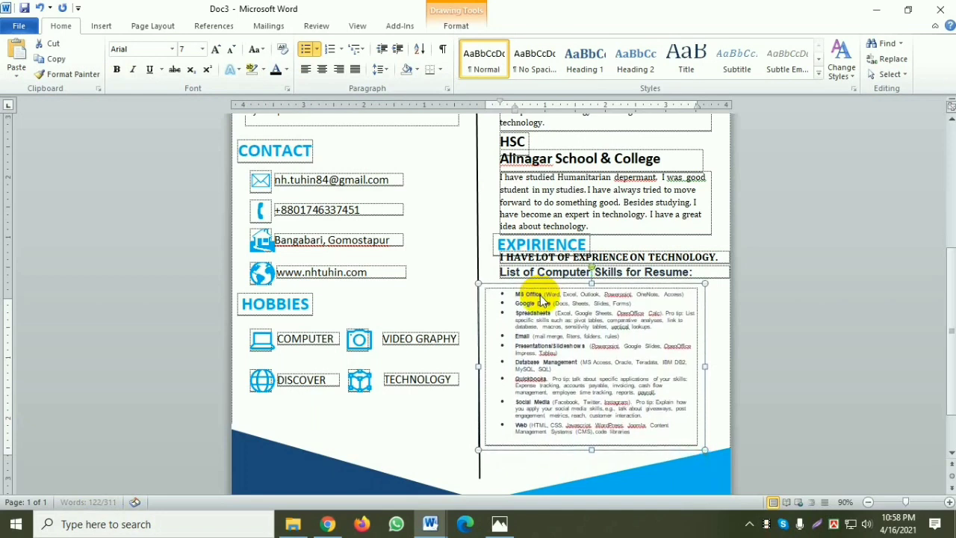
key(Up)
key(Up)
key(Up)
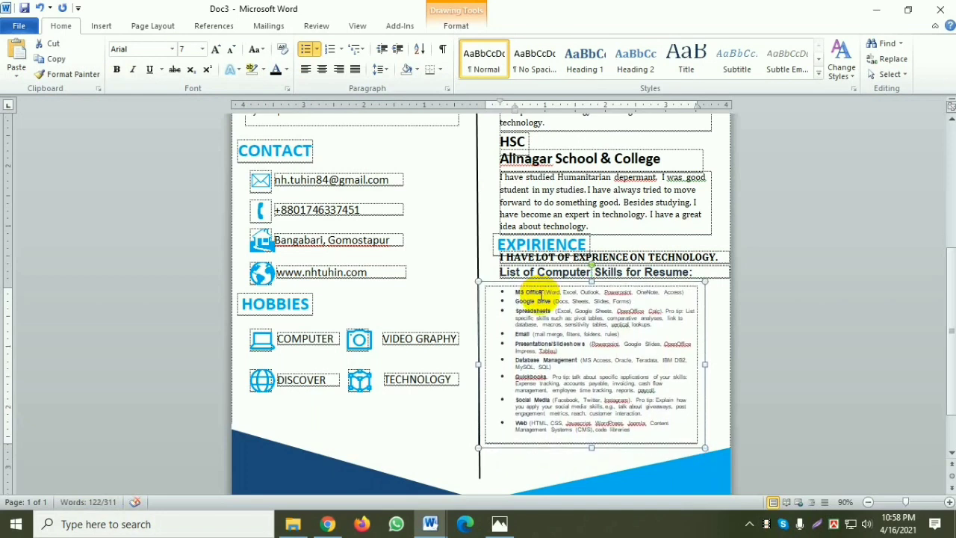
key(Up)
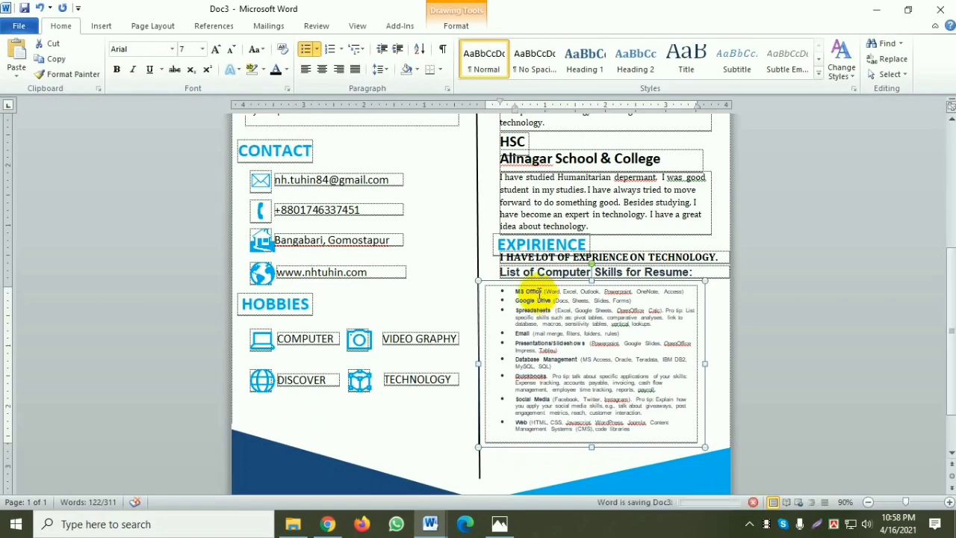
Review the whole CV page, then show it in the print preview
ctrl+scroll(536, 291, down, 1)
ctrl+scroll(456, 287, down, 1)
scroll(456, 288, up, 3)
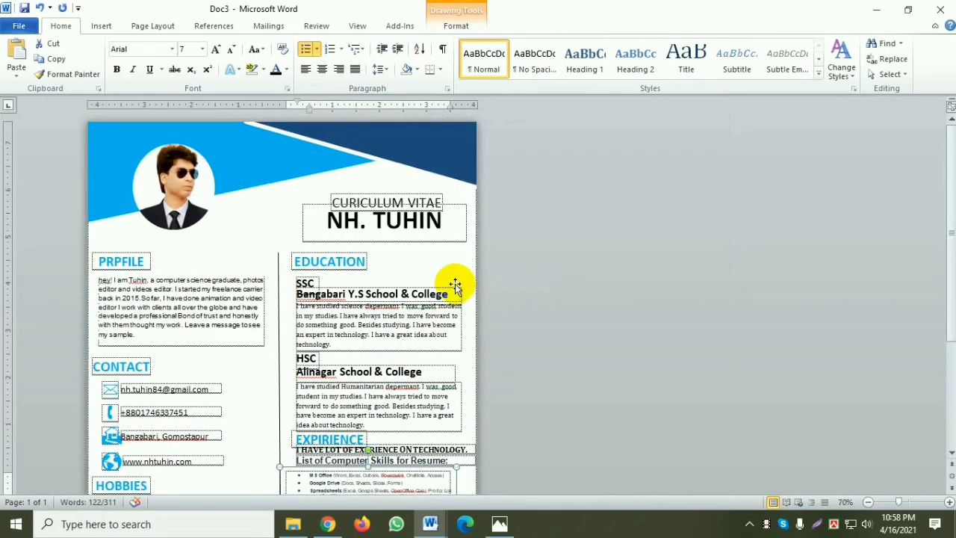
scroll(440, 280, down, 3)
scroll(420, 273, down, 1)
ctrl+scroll(418, 273, up, 2)
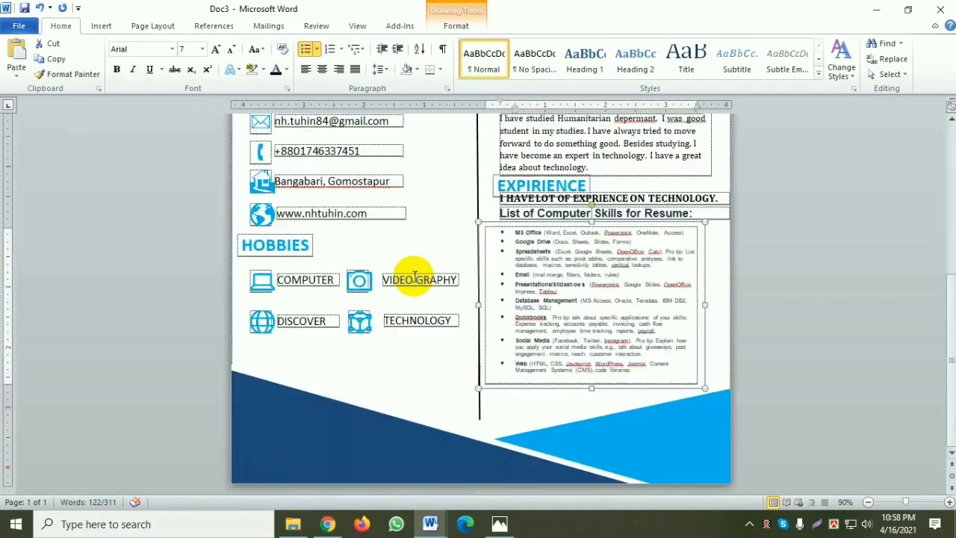
ctrl+scroll(418, 273, up, 1)
scroll(418, 273, up, 2)
scroll(415, 270, up, 3)
scroll(415, 271, up, 1)
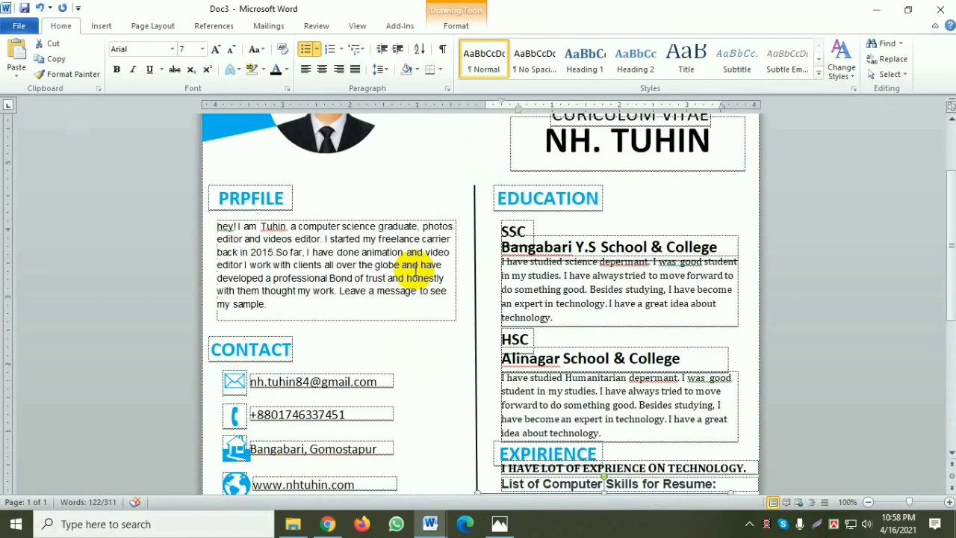
key(ctrl+p)
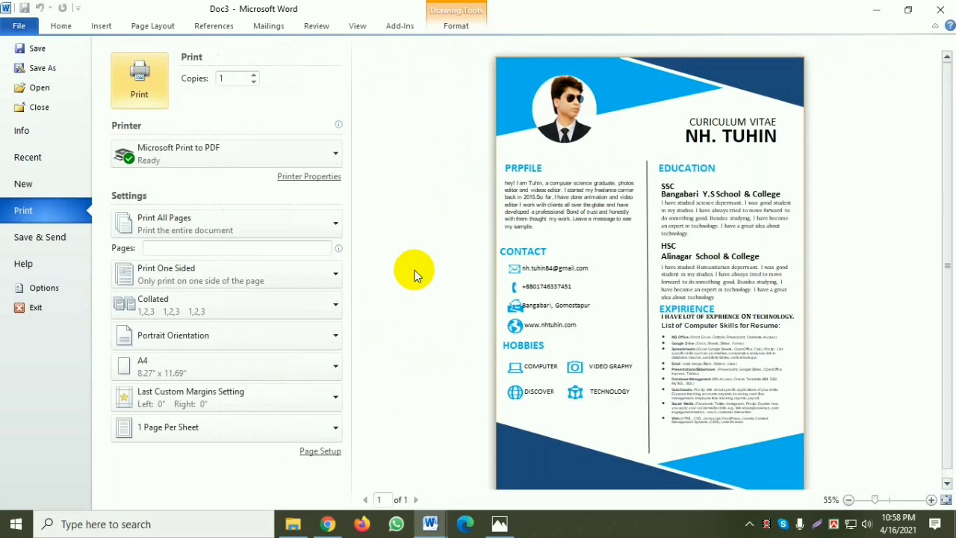